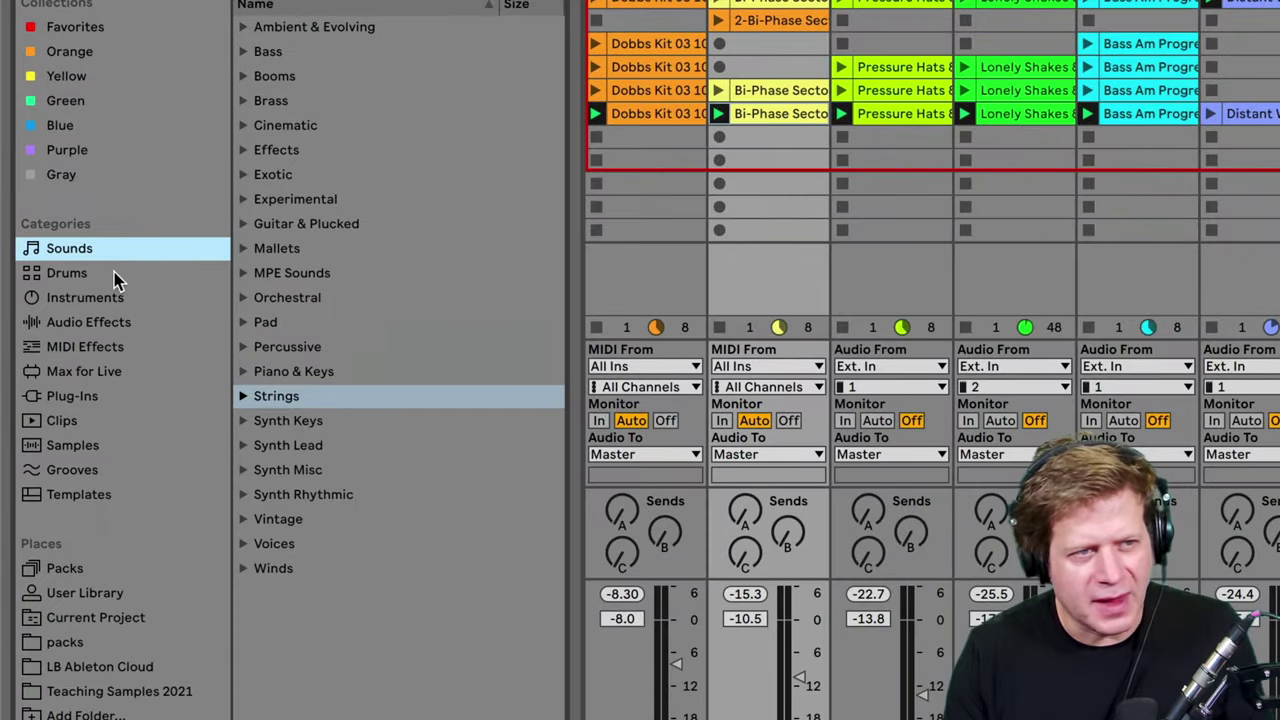
Show Audio Effects and browse Dynamics, Drive & Color, Pitch & Modulation, Utilities and Reverb folders, ending on Delay & Loop.
{"action": "left_click", "coordinate": [117, 324]}
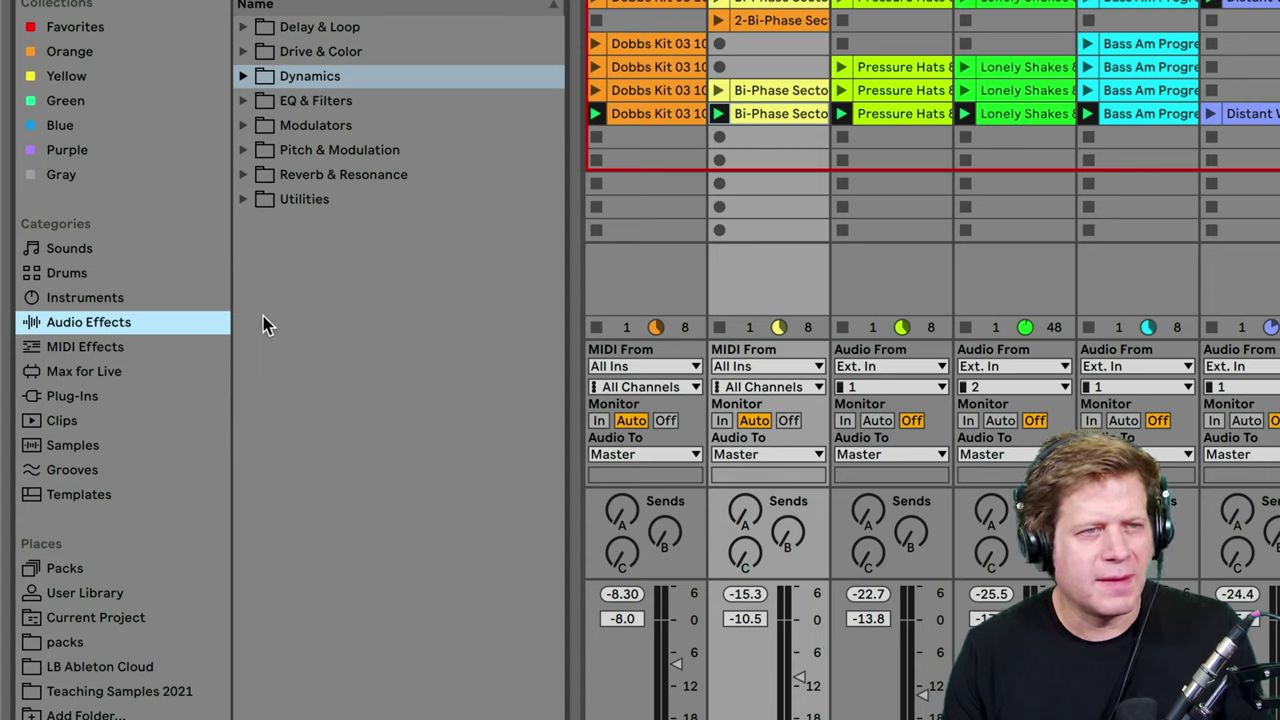
{"action": "left_click", "coordinate": [329, 316]}
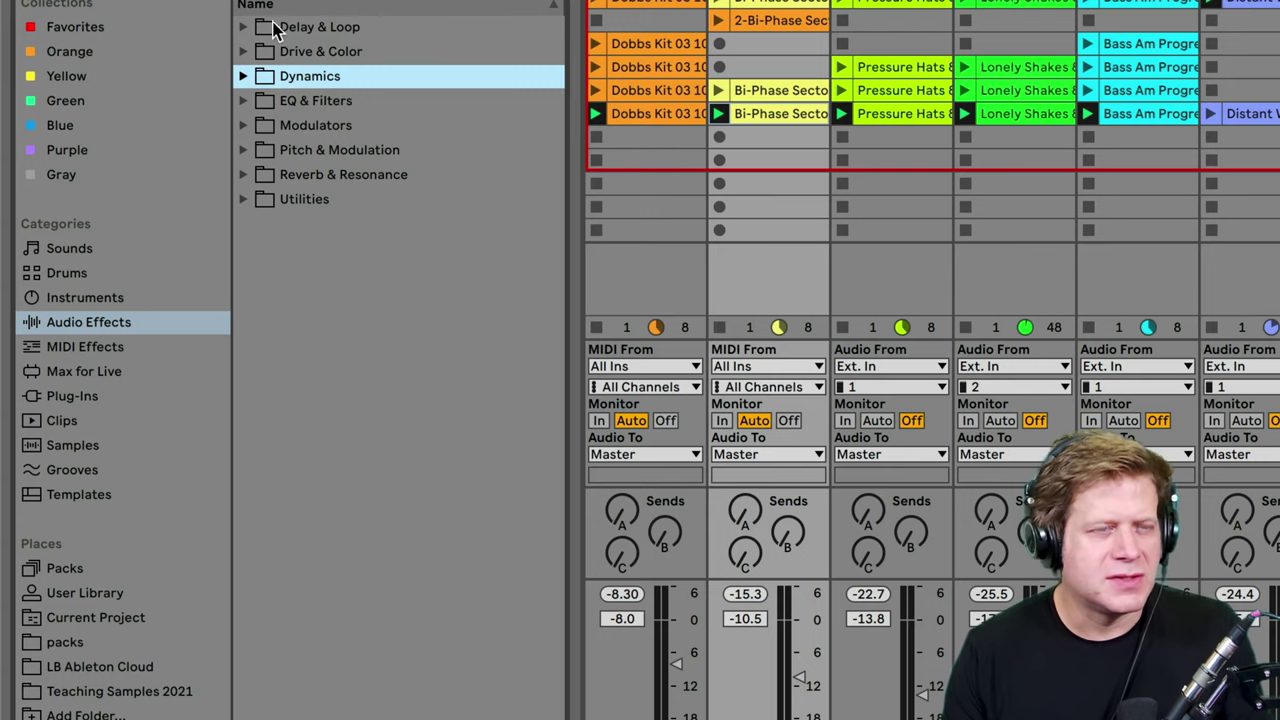
{"action": "left_click", "coordinate": [314, 30]}
{"action": "left_click", "coordinate": [326, 56]}
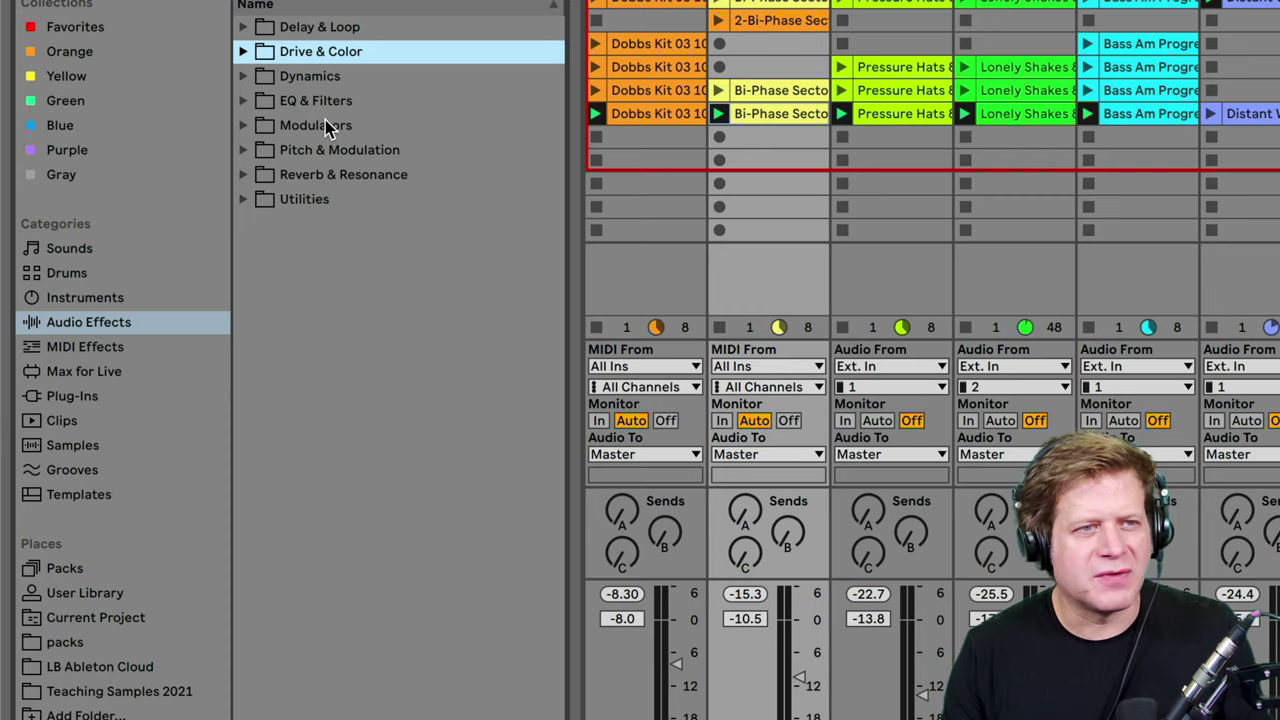
{"action": "left_click", "coordinate": [330, 150]}
{"action": "left_click", "coordinate": [321, 198]}
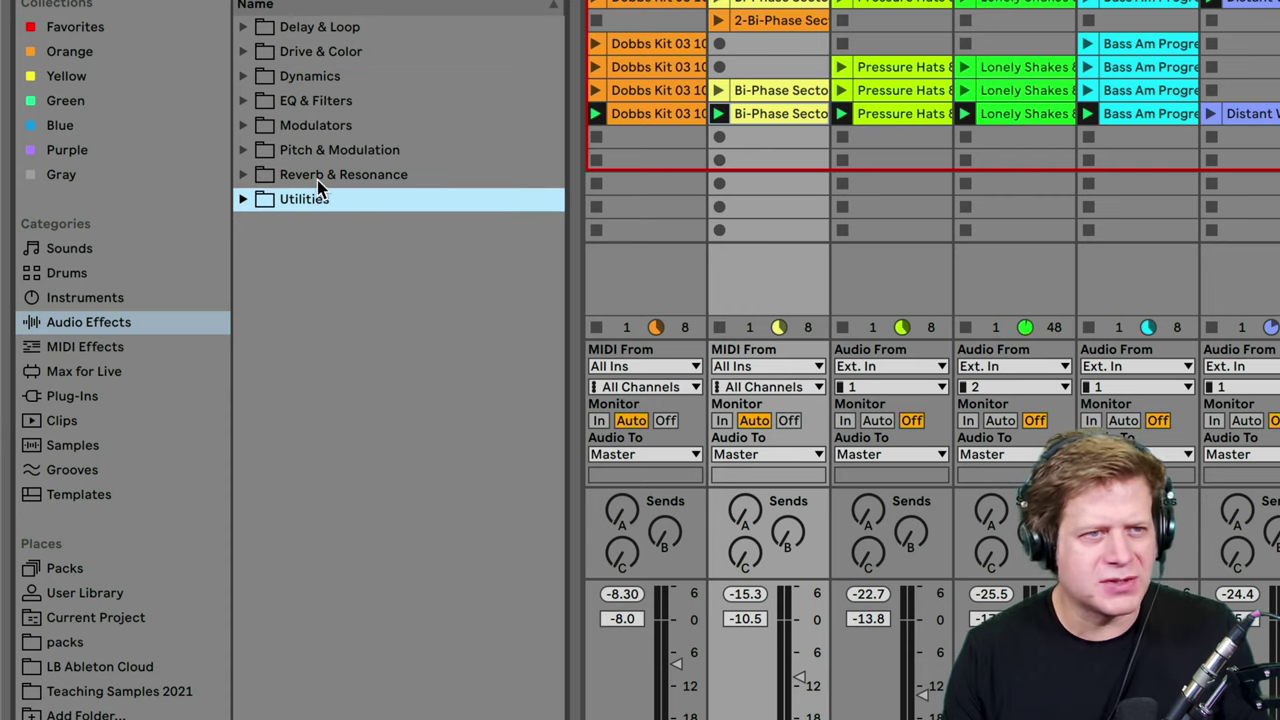
{"action": "left_click", "coordinate": [320, 172]}
{"action": "left_click", "coordinate": [322, 26]}
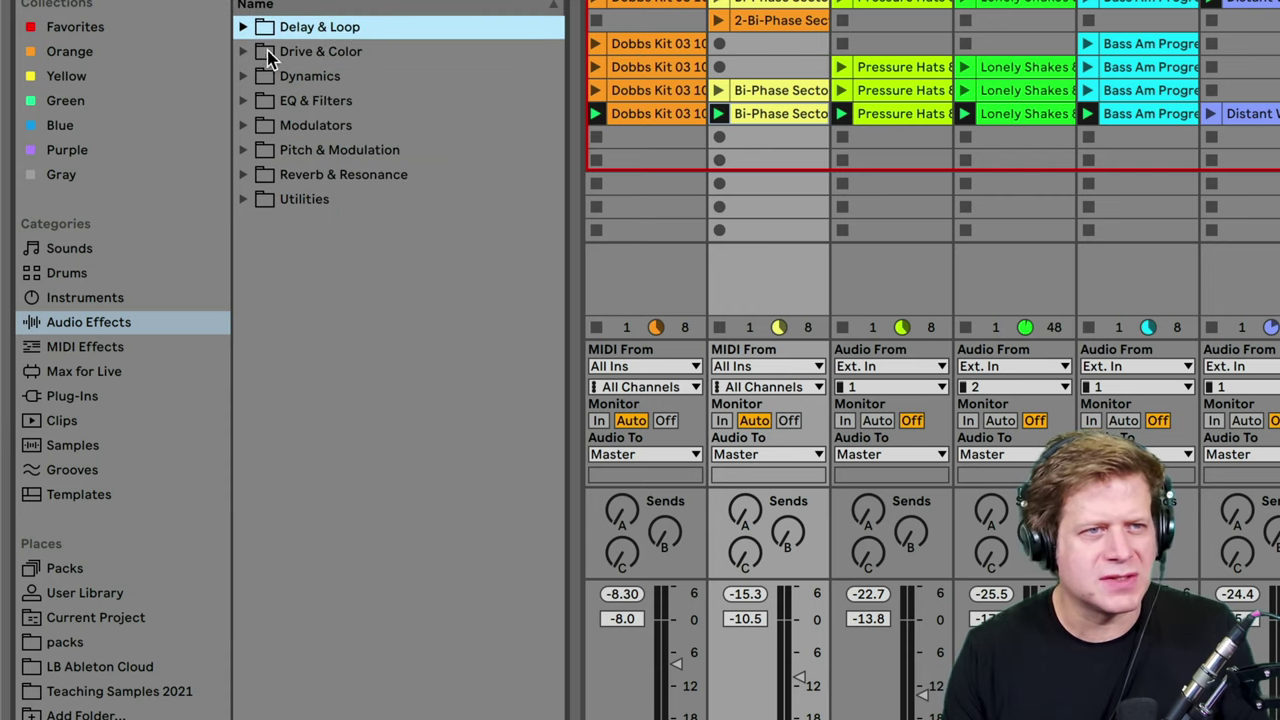
Arm track 1 and pick the Fill In The Gaps.adv preset from Beat Repeat's presets.
{"action": "left_click", "coordinate": [243, 27]}
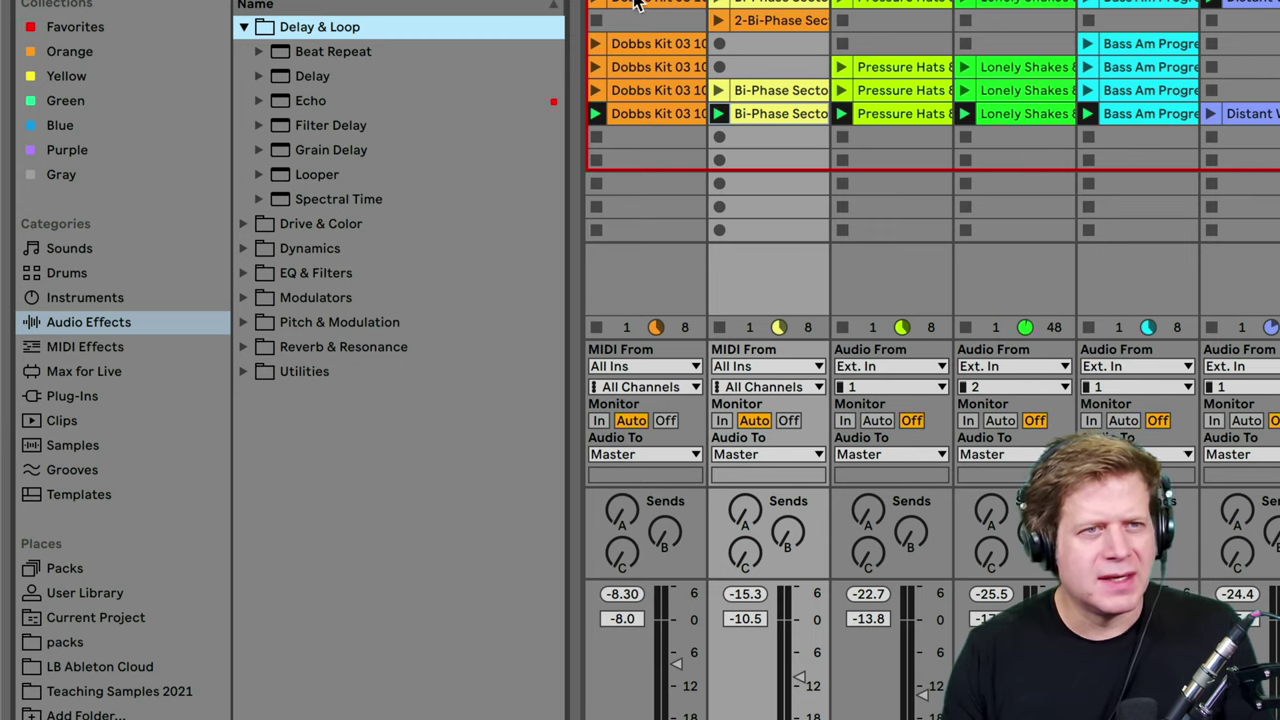
{"action": "left_click", "coordinate": [645, 280]}
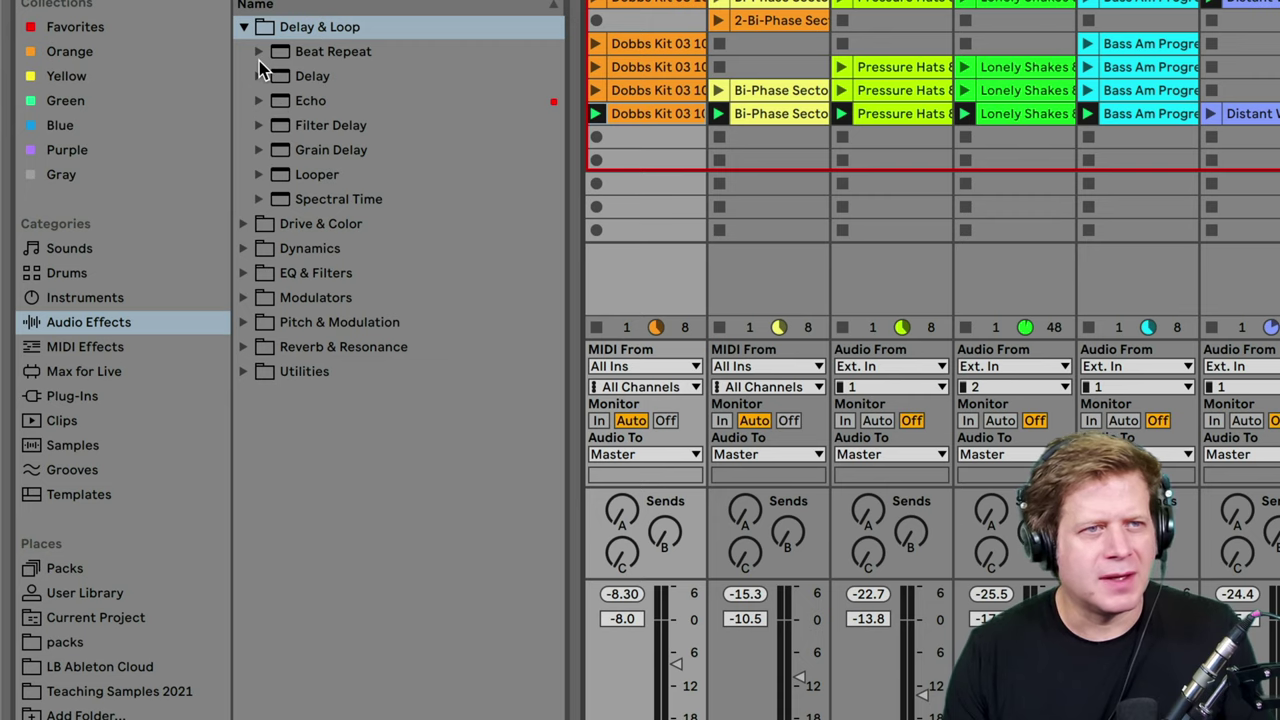
{"action": "left_click", "coordinate": [258, 55]}
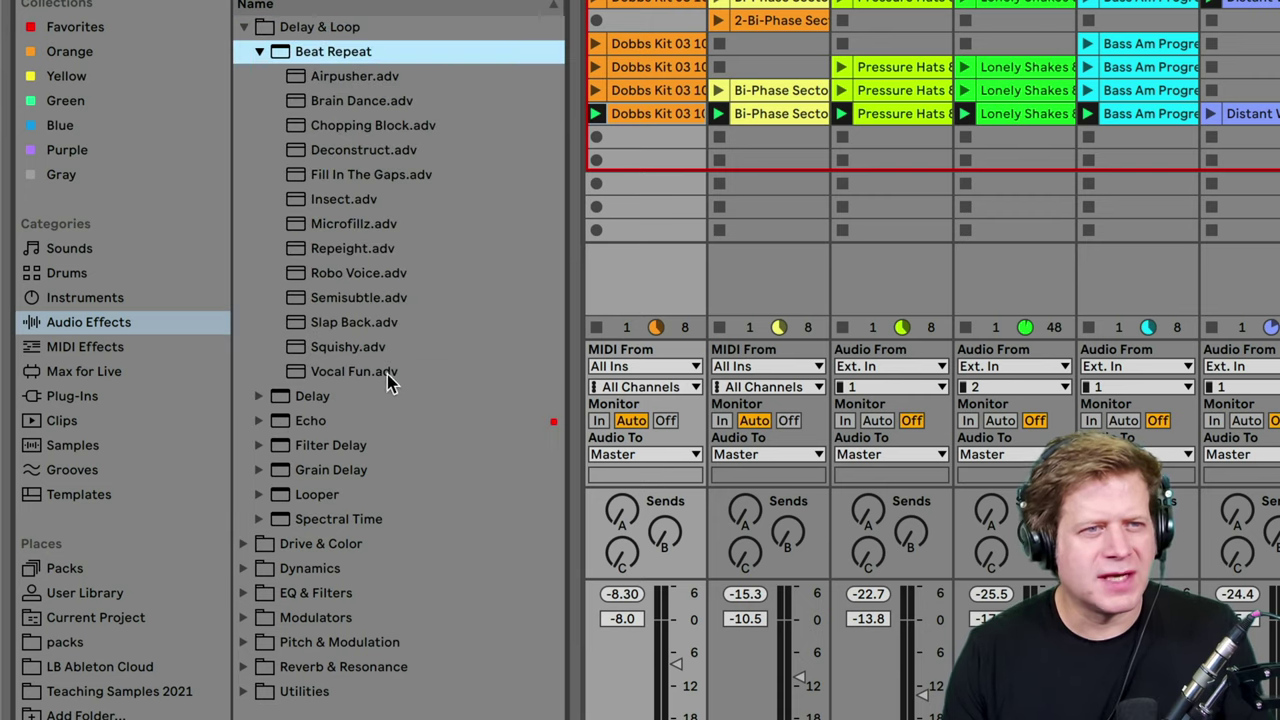
{"action": "left_click", "coordinate": [338, 176]}
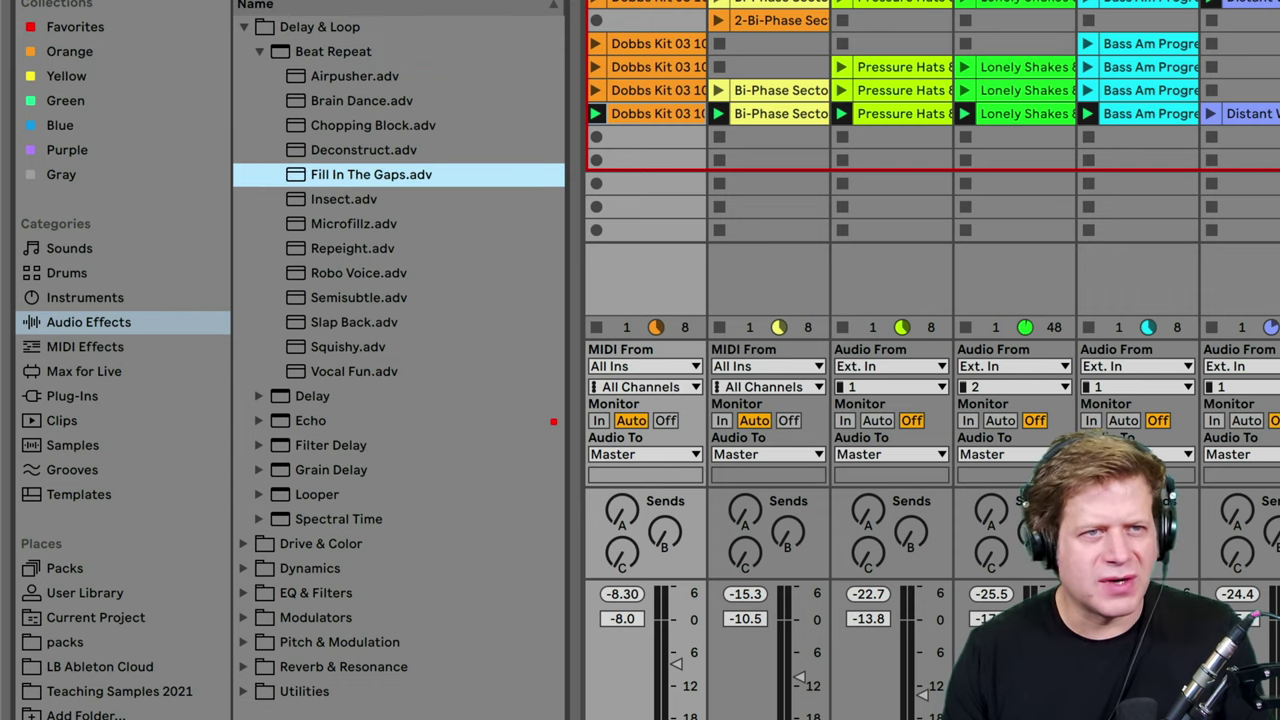
{"action": "left_click", "coordinate": [366, 176]}
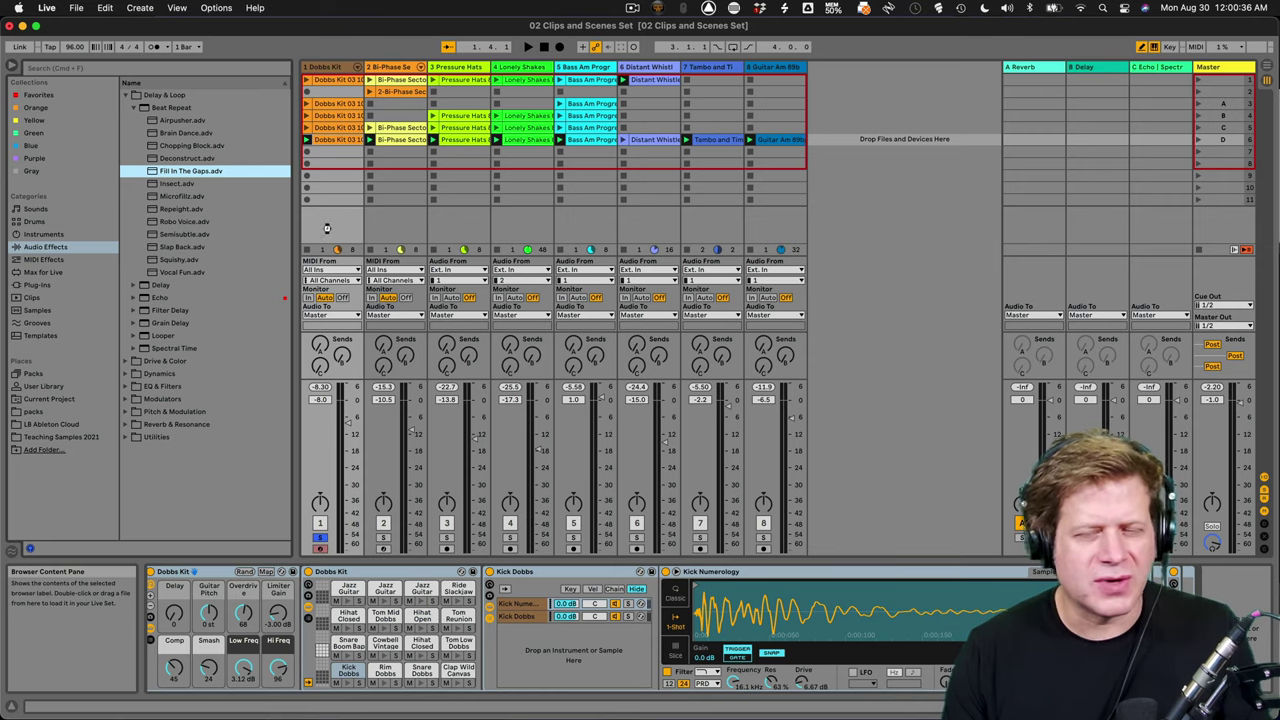
Bypass and re-enable the Fill In The Gaps Beat Repeat, then switch it to the Microfillz preset.
{"action": "left_click", "coordinate": [327, 232]}
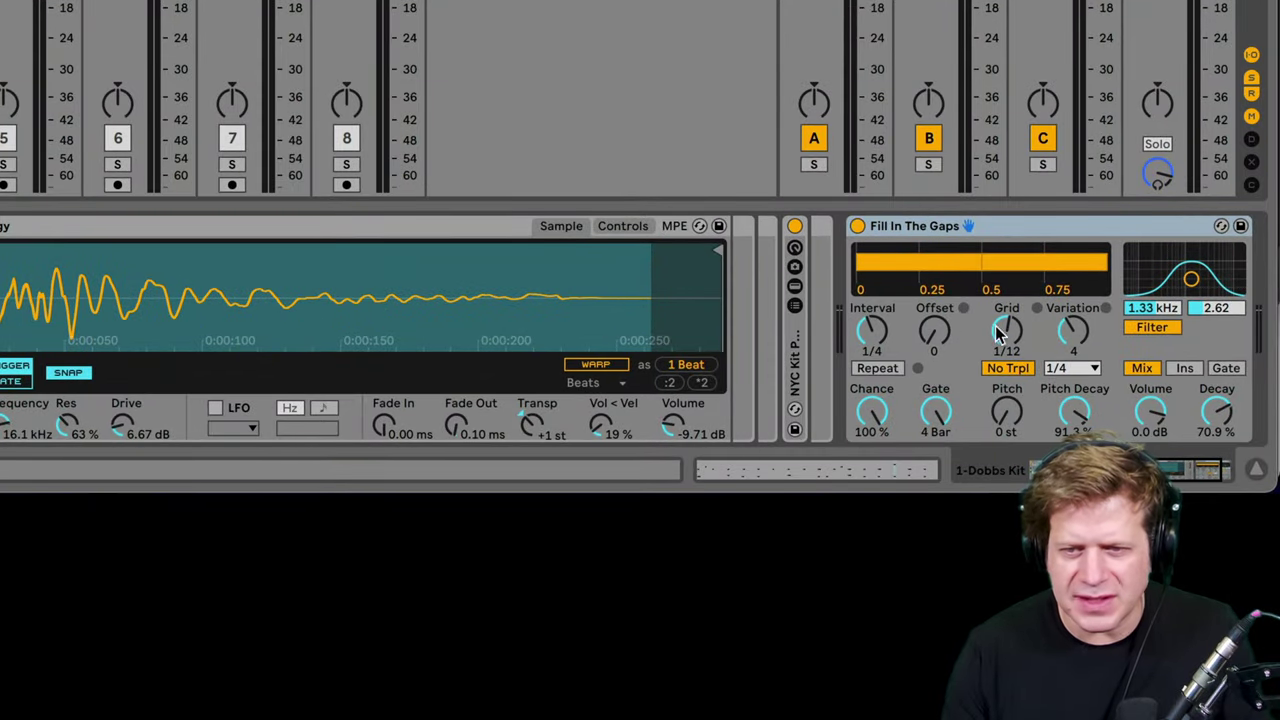
{"action": "left_click_drag", "start_coordinate": [1175, 469], "coordinate": [1228, 466]}
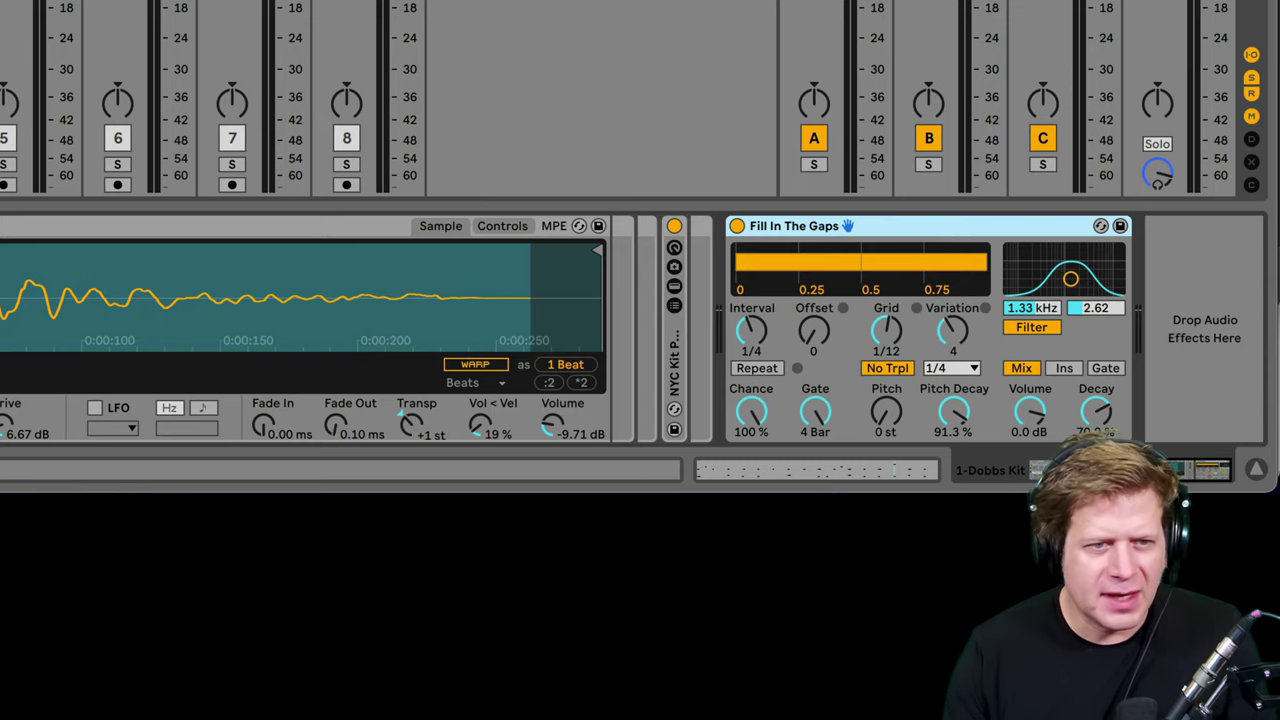
{"action": "left_click", "coordinate": [737, 226]}
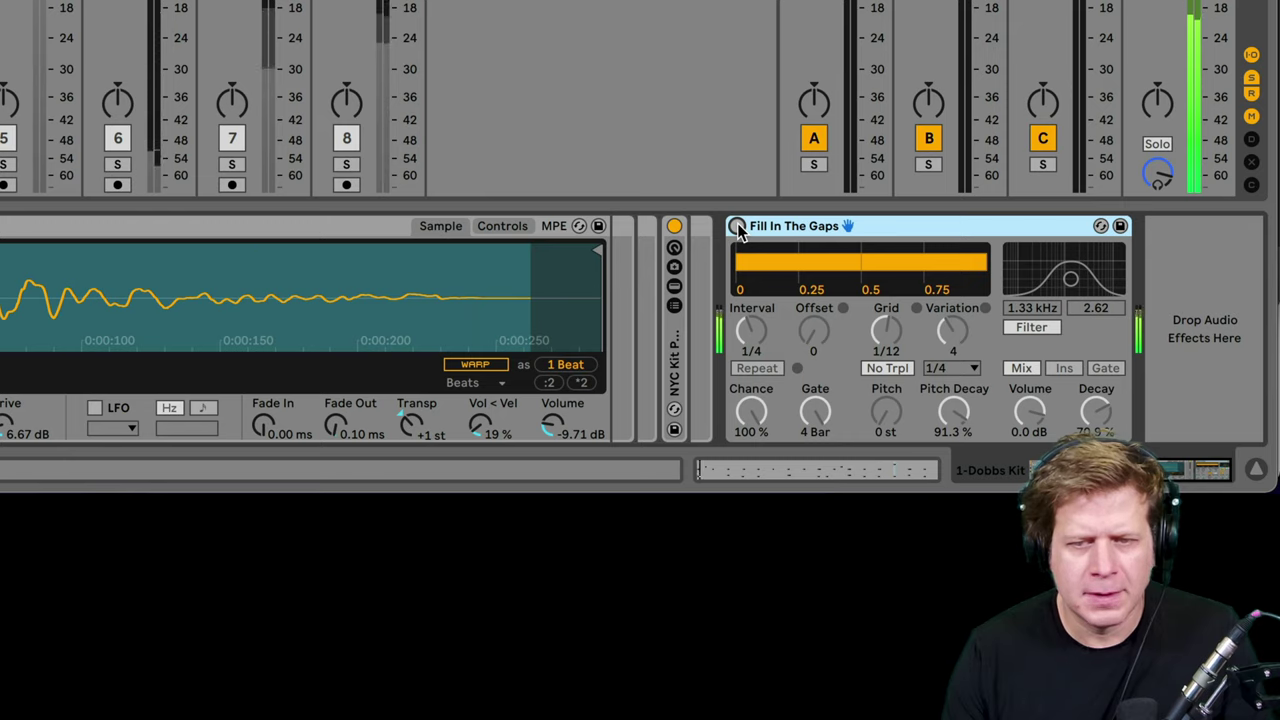
{"action": "left_click", "coordinate": [737, 226]}
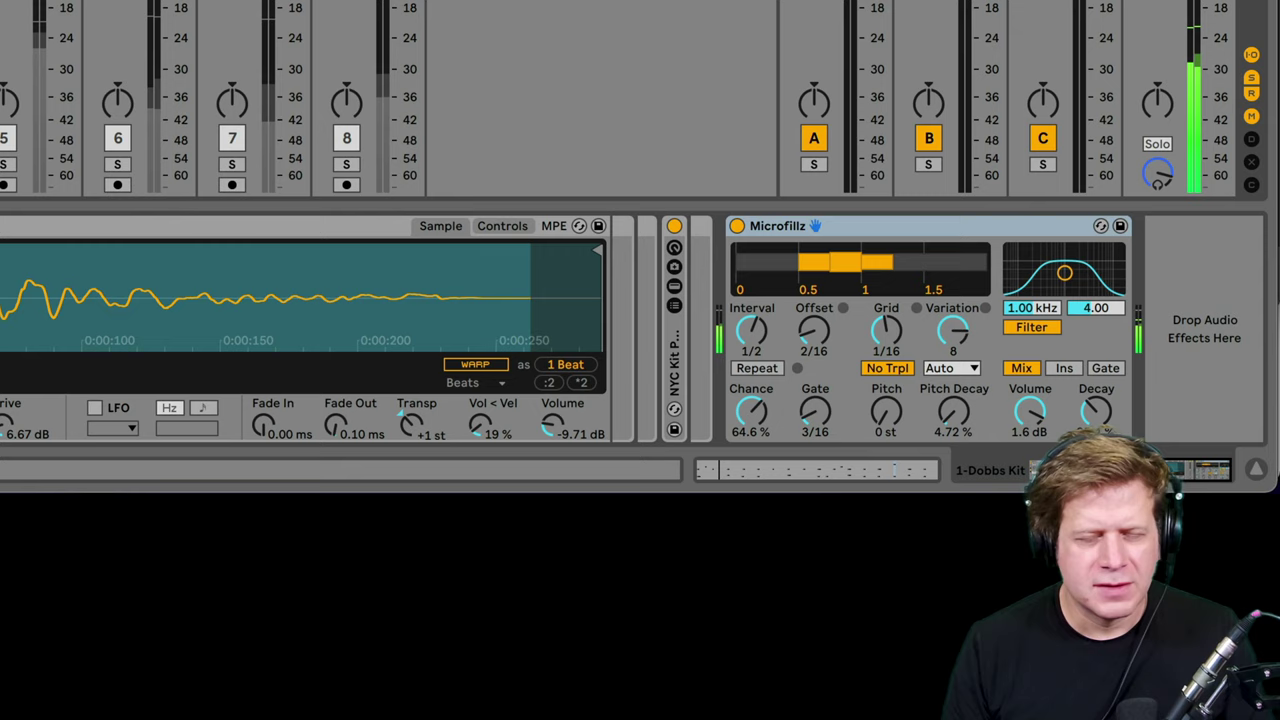
{"action": "left_click", "coordinate": [848, 230]}
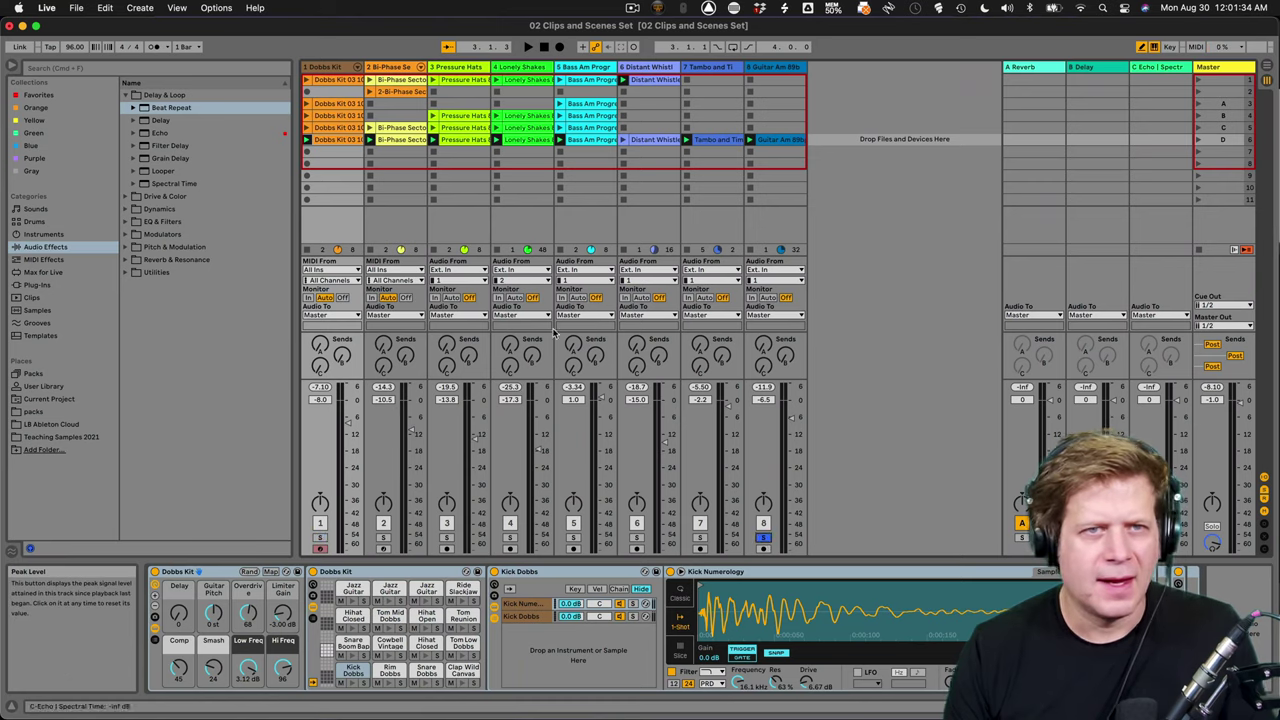
Load a Delay onto track 8 and compare it bypassed and active.
{"action": "left_click", "coordinate": [776, 68]}
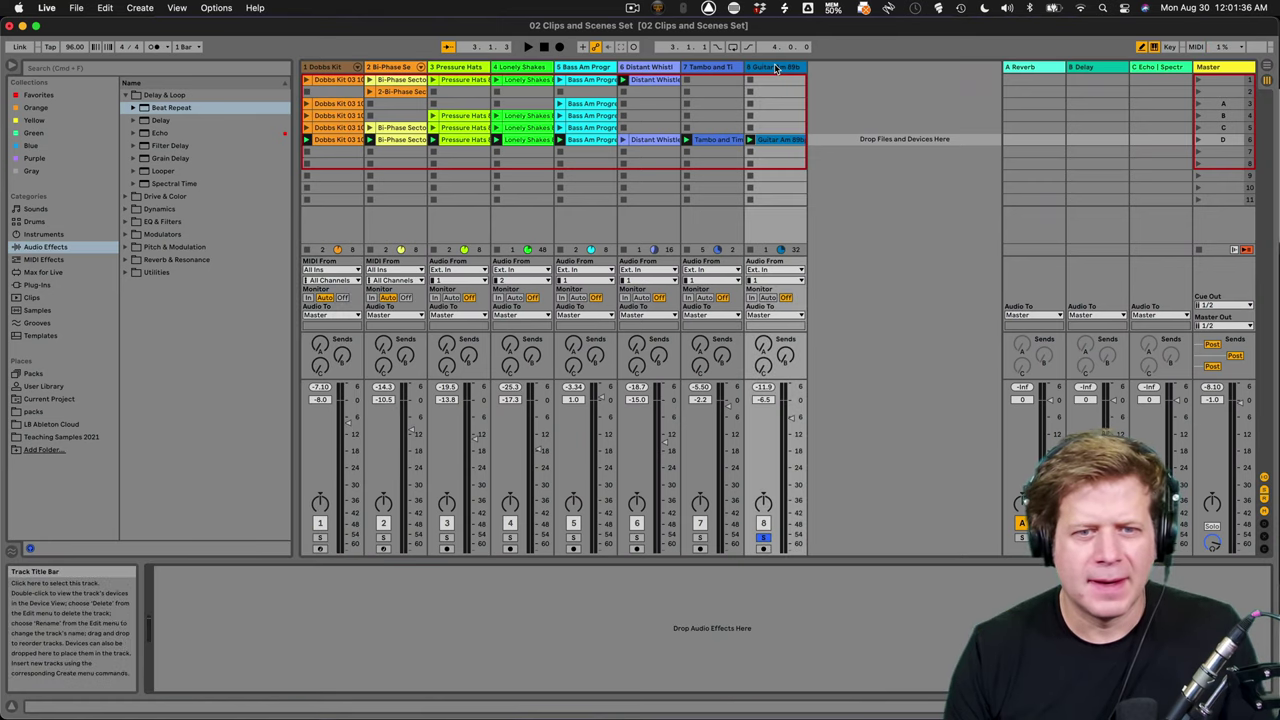
{"action": "left_click", "coordinate": [133, 120]}
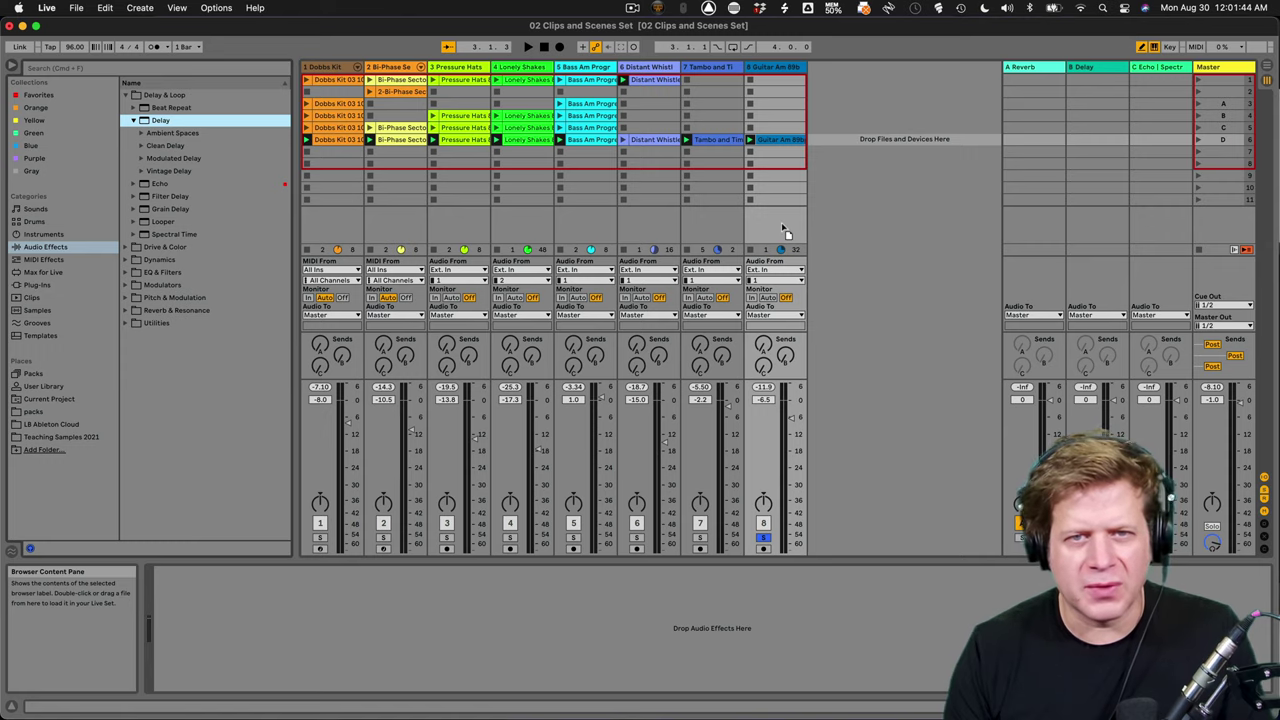
{"action": "key", "text": "Return"}
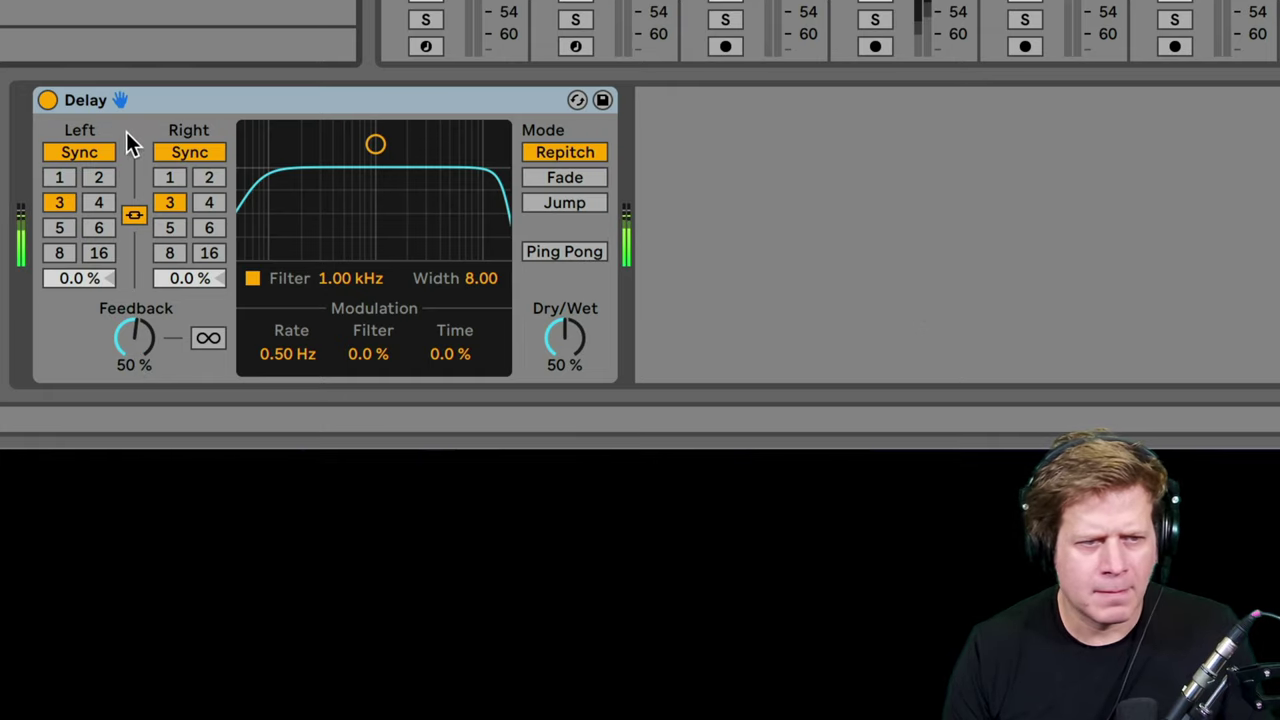
{"action": "left_click", "coordinate": [53, 100]}
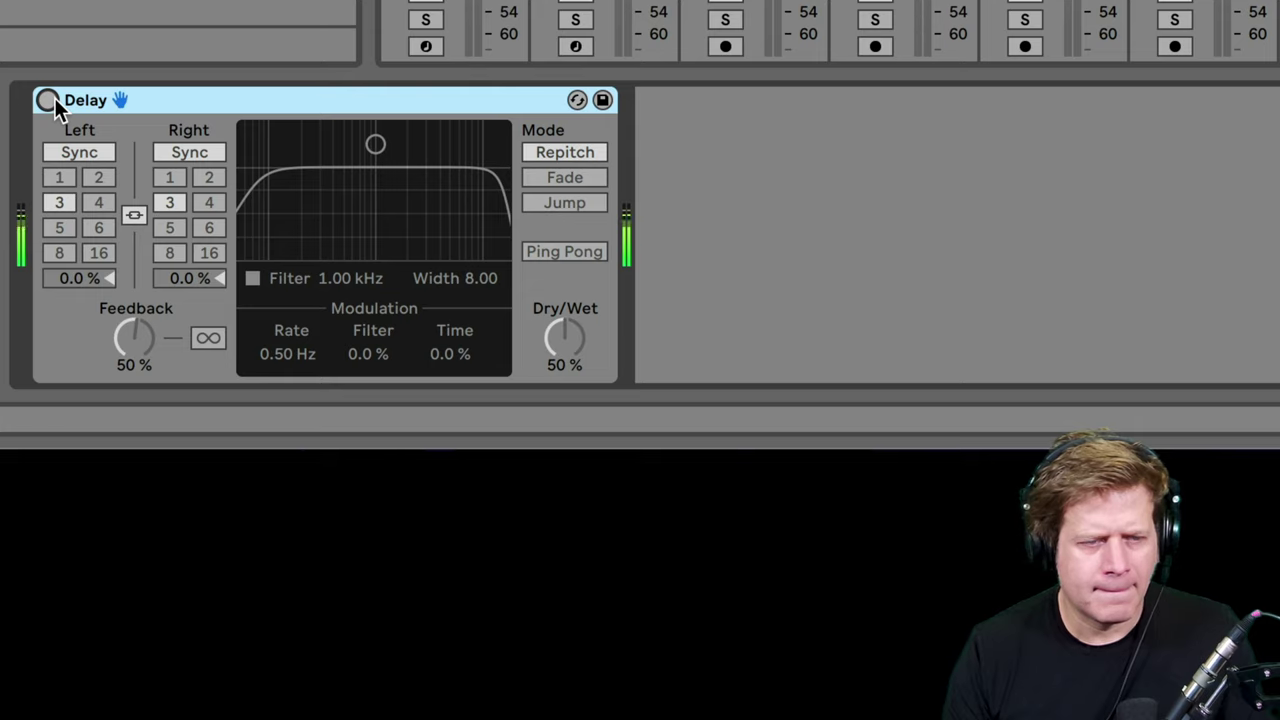
{"action": "left_click", "coordinate": [53, 100]}
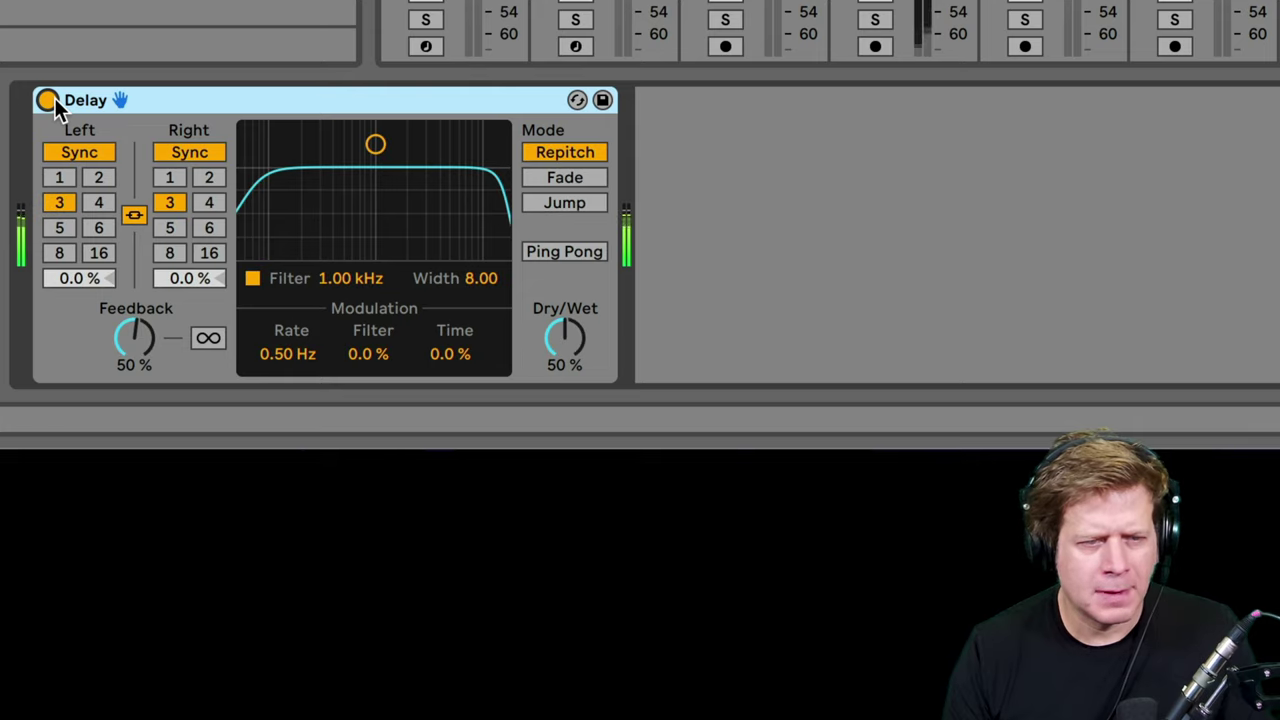
Set the Delay to 32 % Dry/Wet with Ping Pong, filter at 161 Hz and 41 % Feedback.
{"action": "left_click_drag", "start_coordinate": [569, 330], "coordinate": [569, 358]}
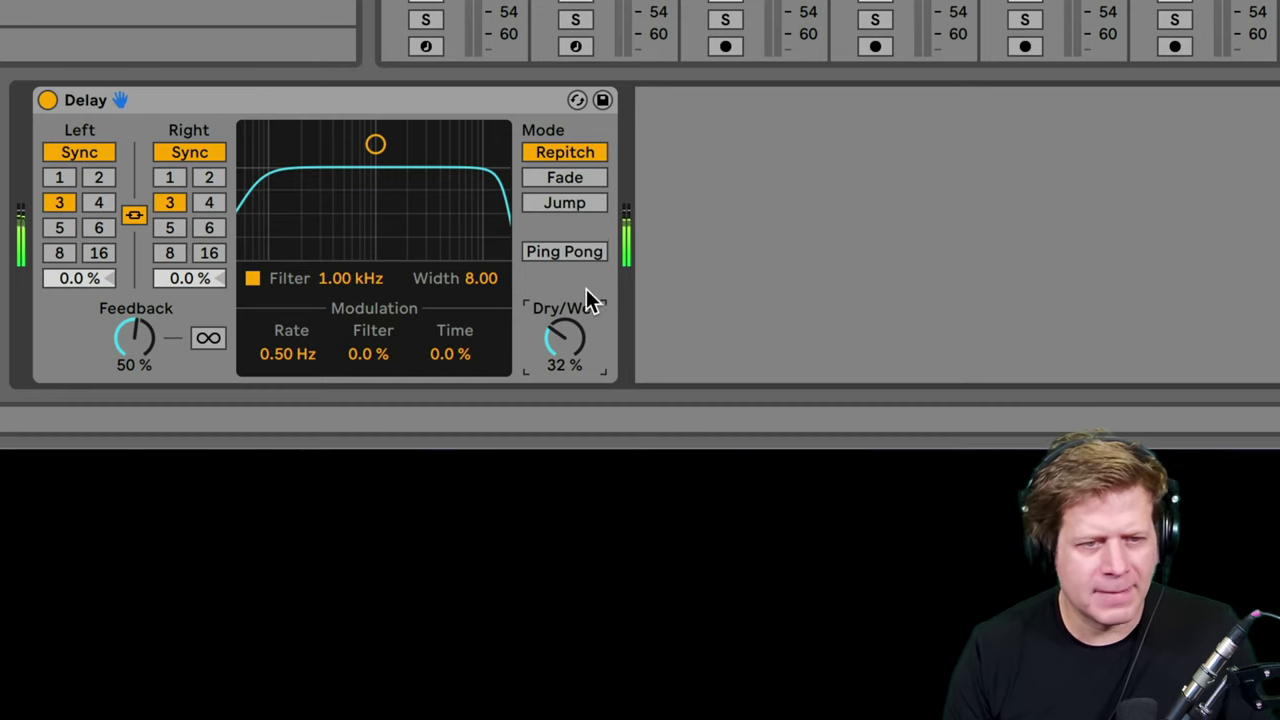
{"action": "left_click", "coordinate": [571, 251]}
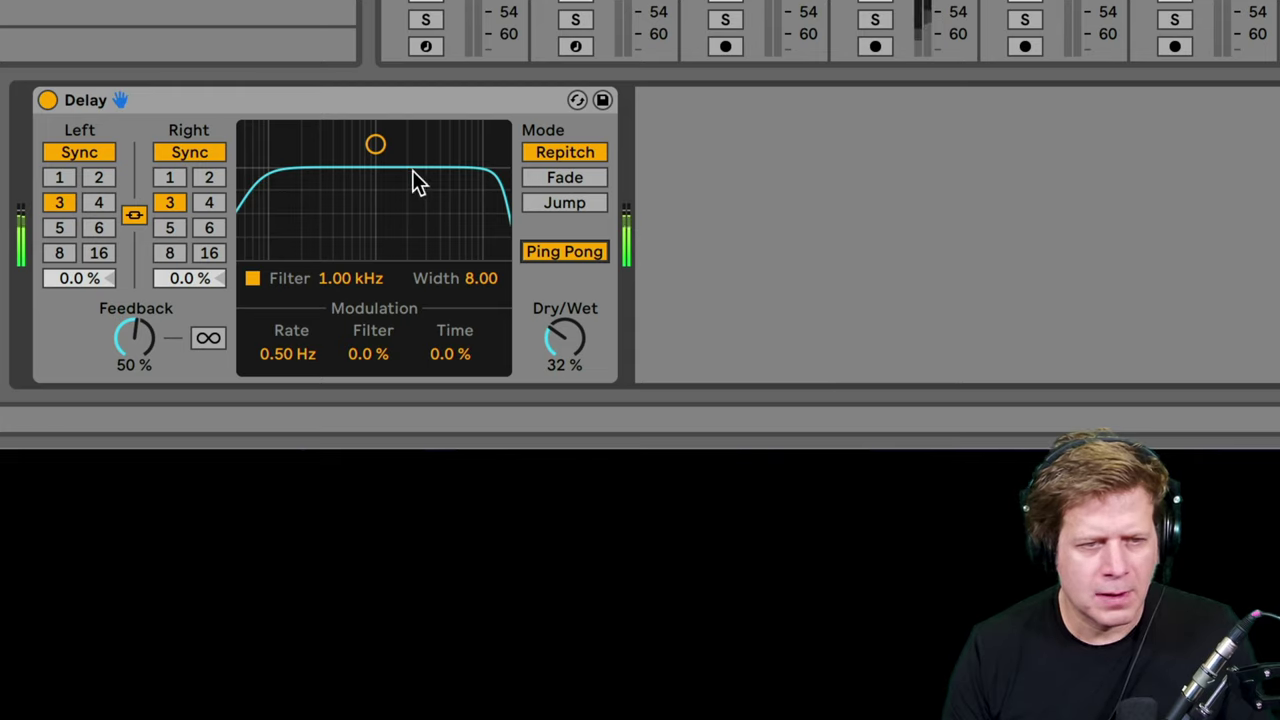
{"action": "left_click_drag", "start_coordinate": [375, 145], "coordinate": [296, 172]}
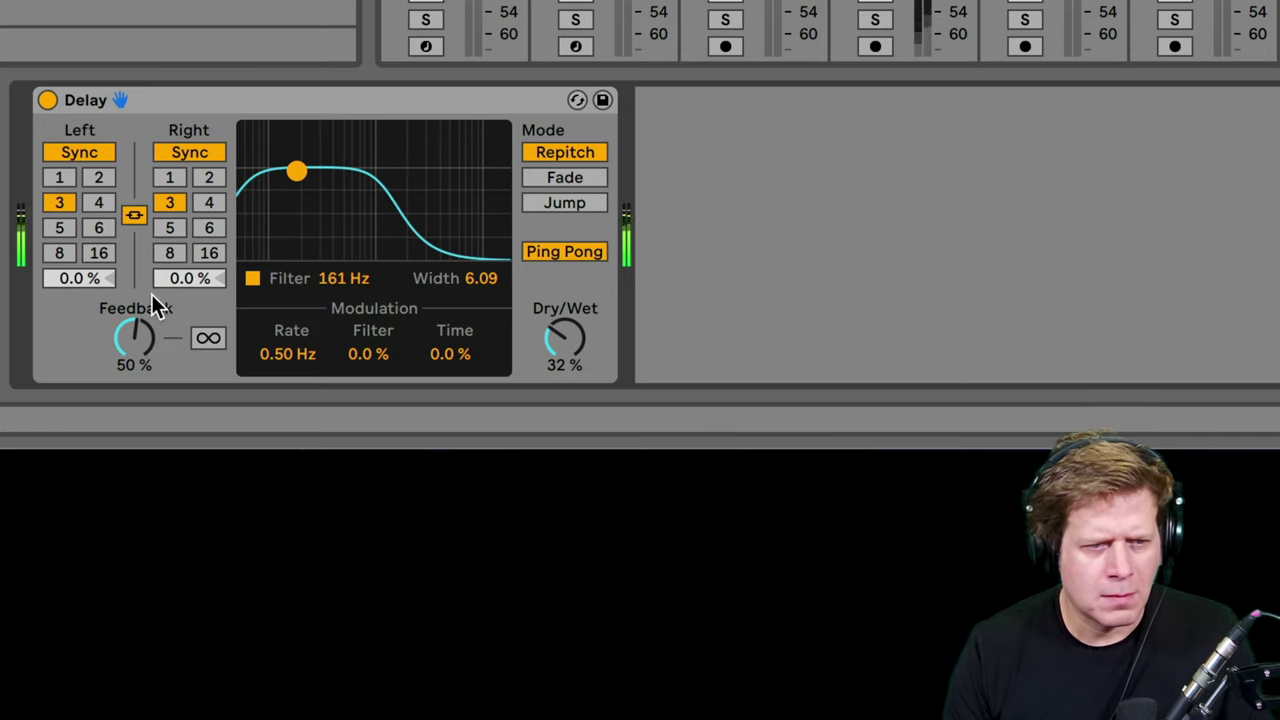
{"action": "left_click_drag", "start_coordinate": [137, 331], "coordinate": [147, 337]}
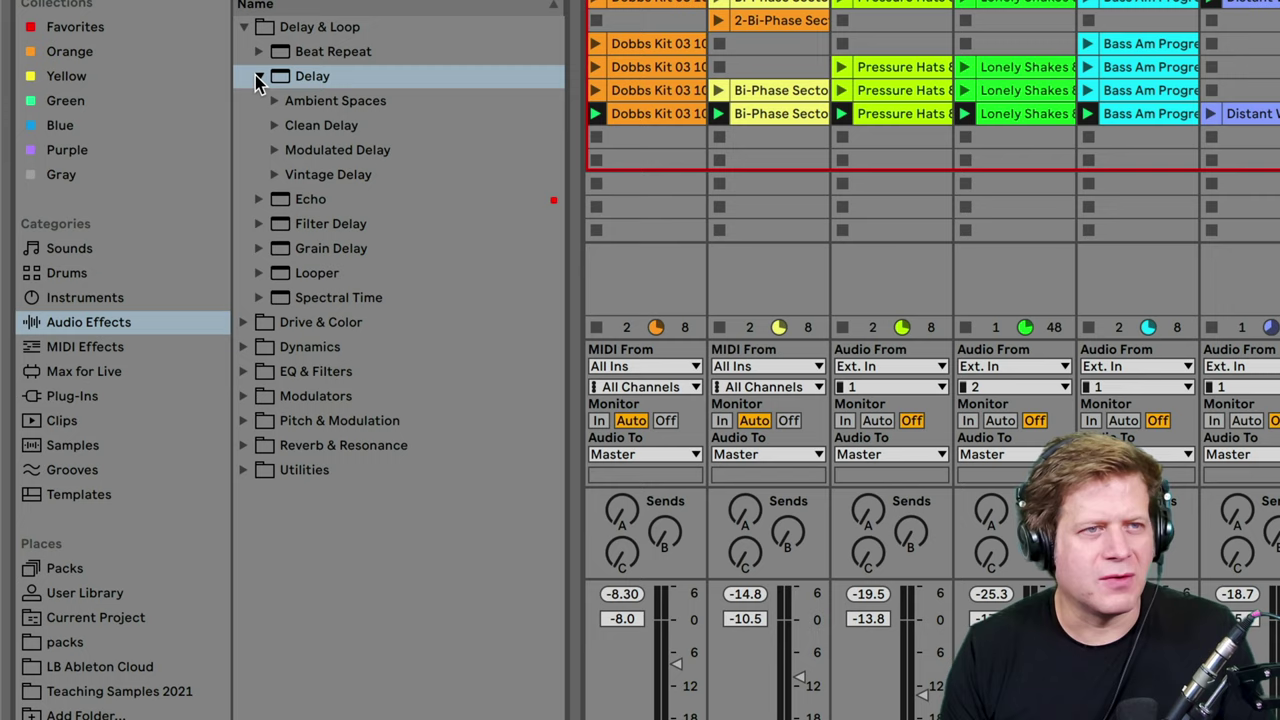
Collapse the Delay presets and add an Echo to the device chain.
{"action": "left_click", "coordinate": [258, 78]}
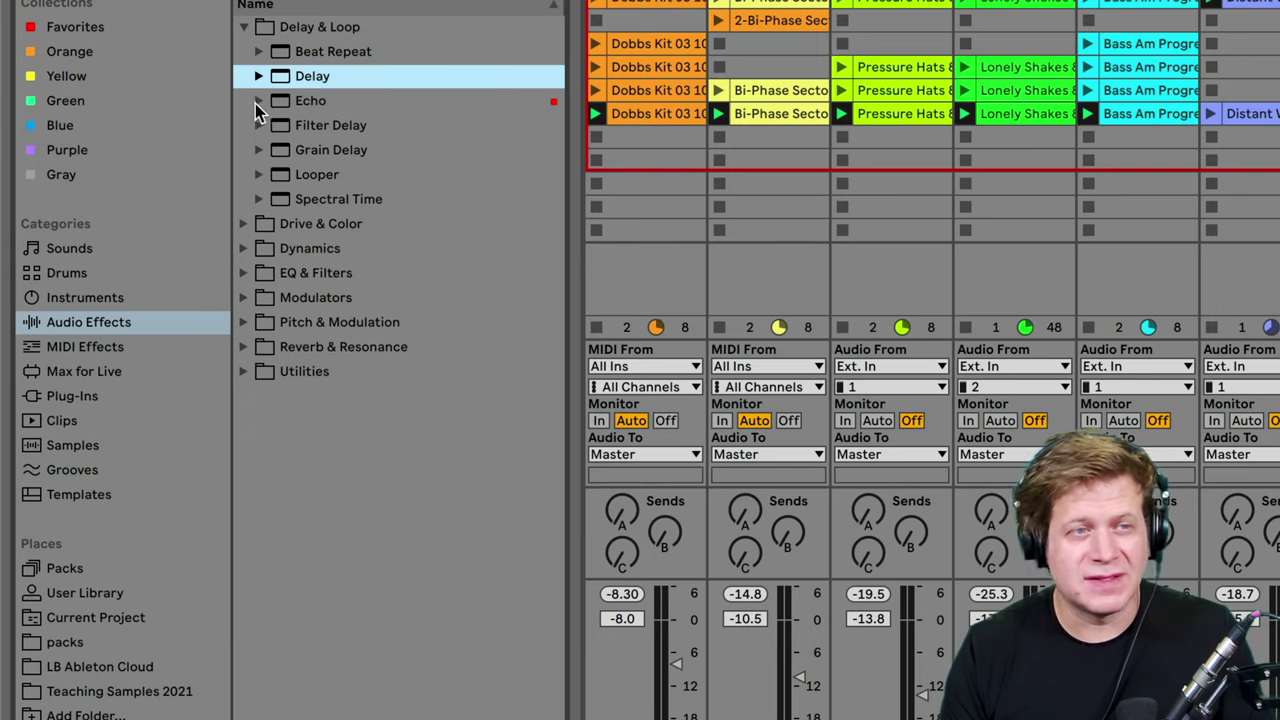
{"action": "left_click_drag", "start_coordinate": [280, 102], "coordinate": [823, 719]}
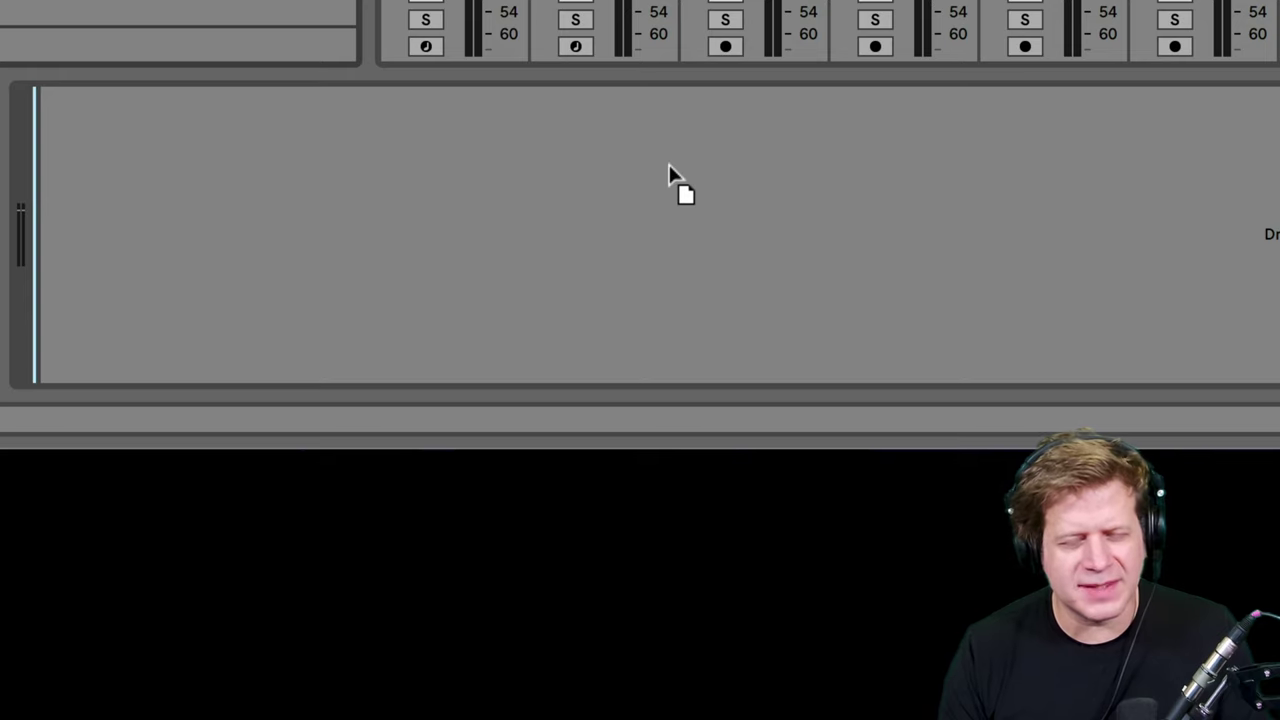
{"action": "left_click_drag", "start_coordinate": [670, 175], "coordinate": [669, 172]}
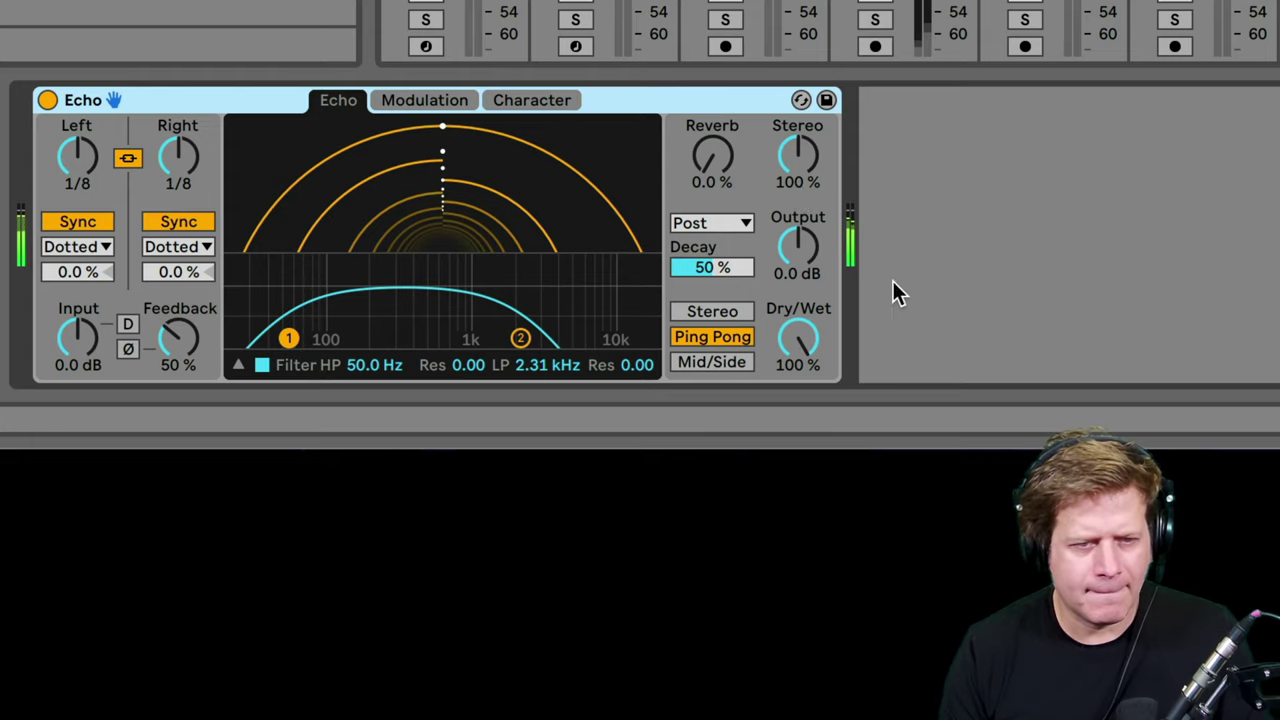
Set Echo to 31 % Dry/Wet, 1/16 times and a 1.40 kHz low-pass, viewing its Modulation and Character pages.
{"action": "left_click_drag", "start_coordinate": [810, 350], "coordinate": [810, 457]}
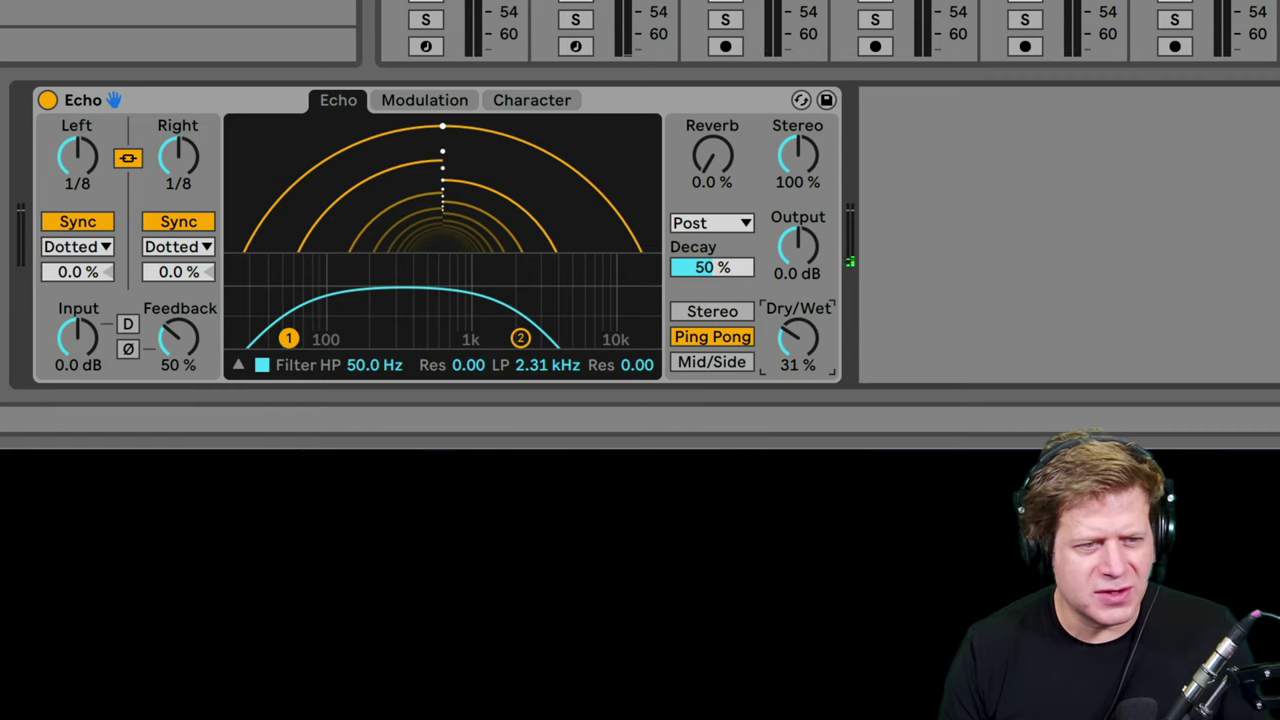
{"action": "left_click_drag", "start_coordinate": [77, 155], "coordinate": [77, 170]}
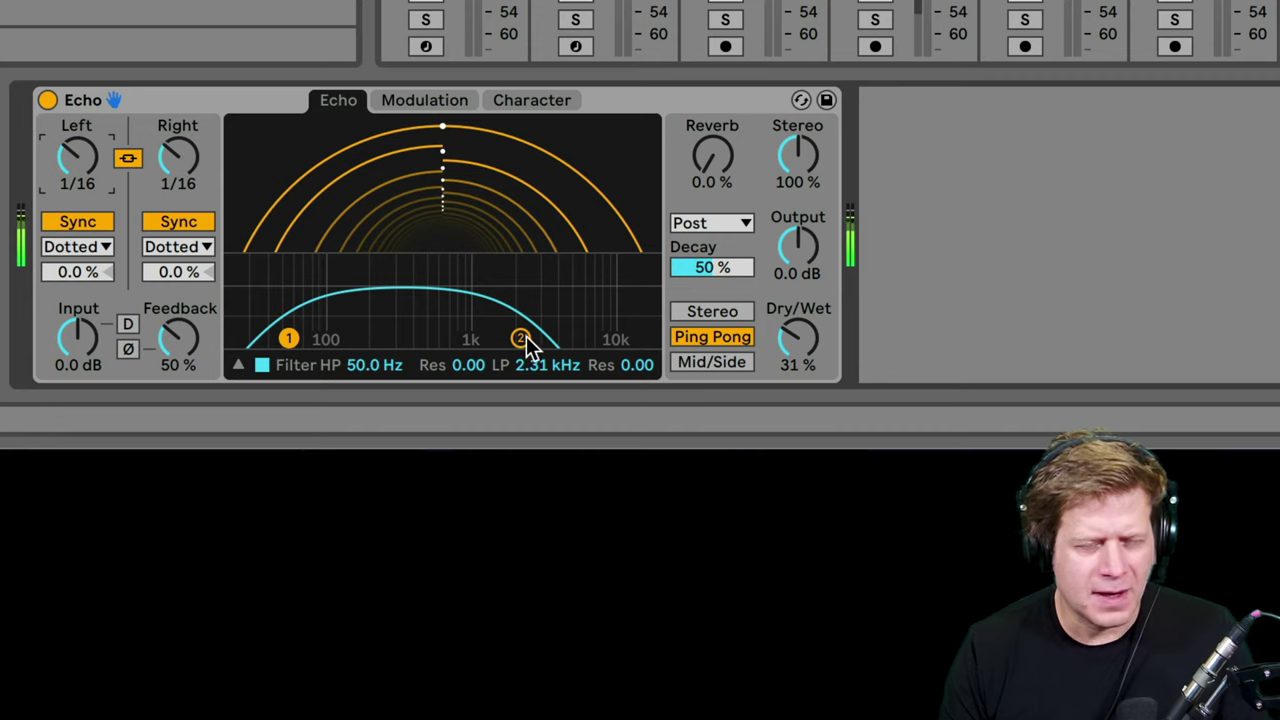
{"action": "left_click_drag", "start_coordinate": [525, 338], "coordinate": [477, 338]}
{"action": "left_click", "coordinate": [433, 100]}
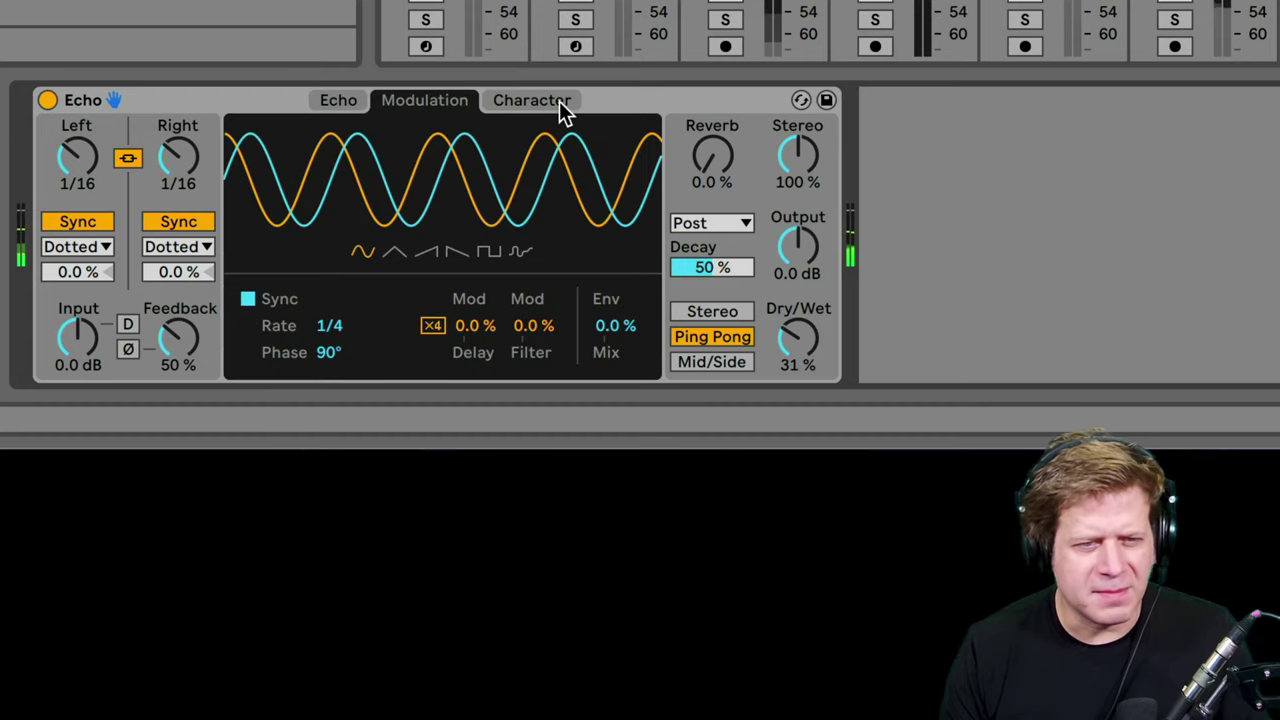
{"action": "left_click", "coordinate": [551, 100]}
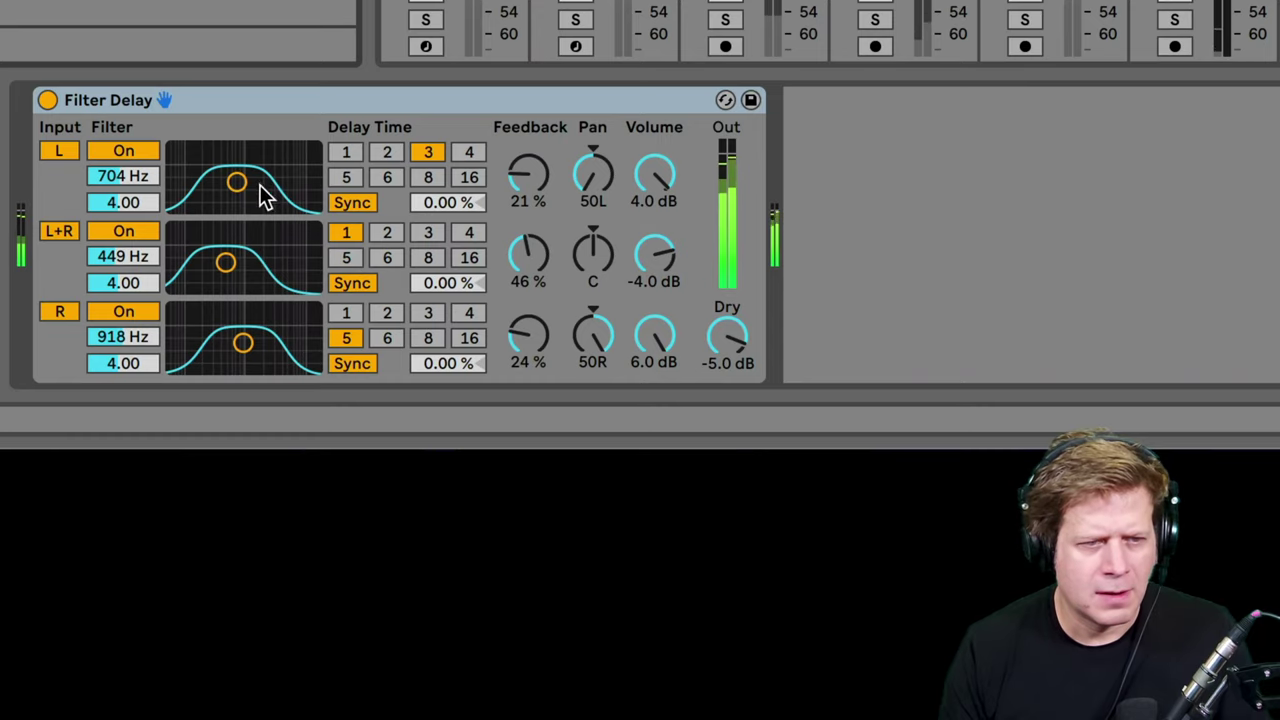
Retune the Filter Delay's filters to 138 Hz, 1.20 kHz and 6.52 kHz.
{"action": "left_click_drag", "start_coordinate": [238, 183], "coordinate": [197, 183]}
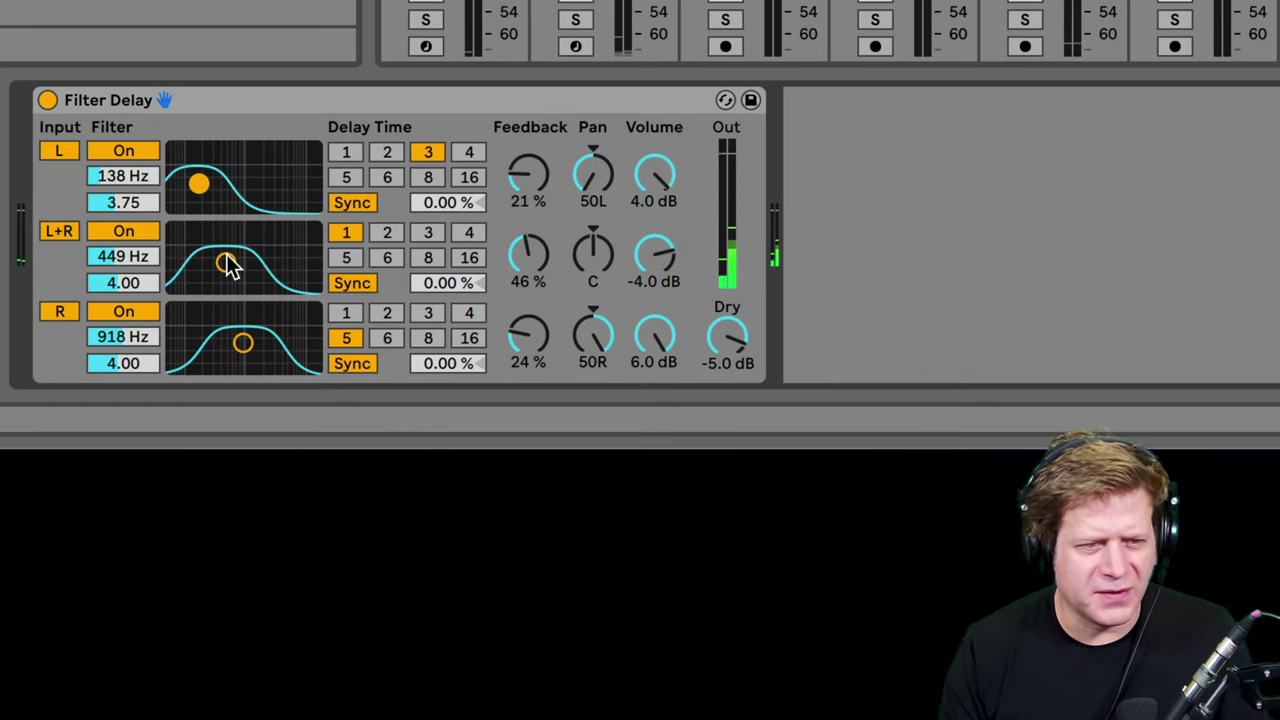
{"action": "left_click_drag", "start_coordinate": [226, 262], "coordinate": [249, 278]}
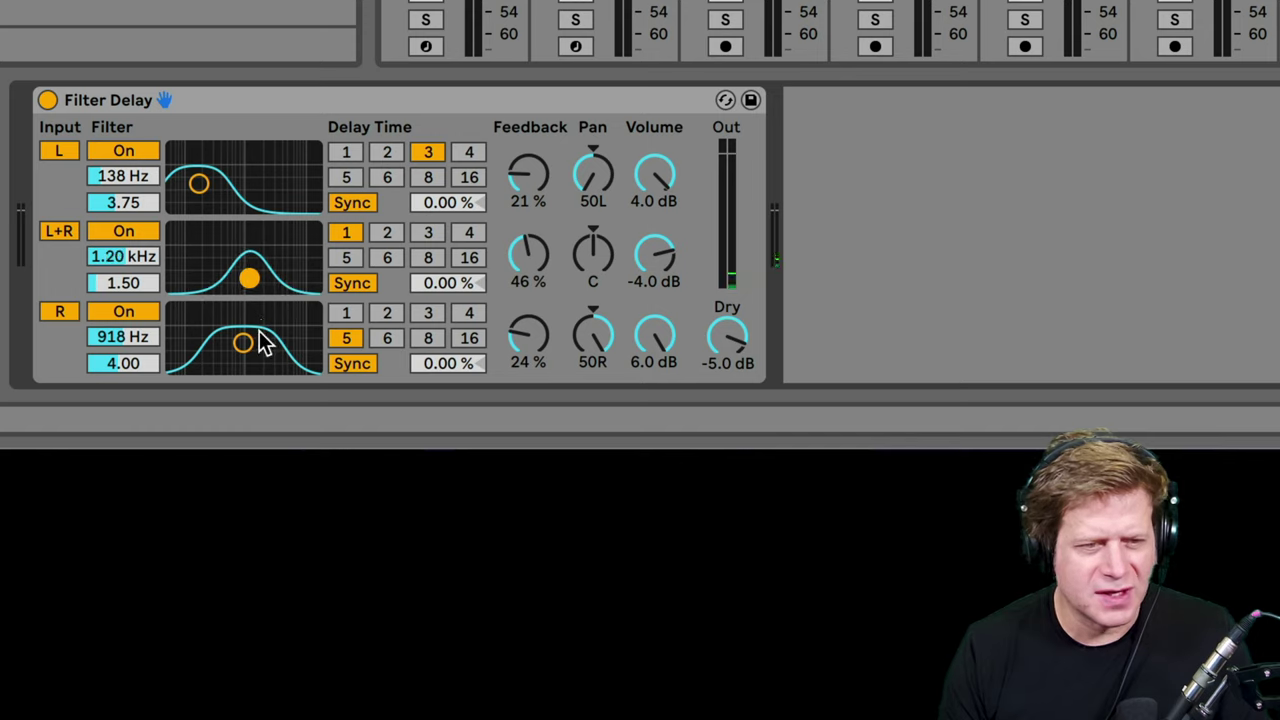
{"action": "left_click_drag", "start_coordinate": [243, 343], "coordinate": [288, 360]}
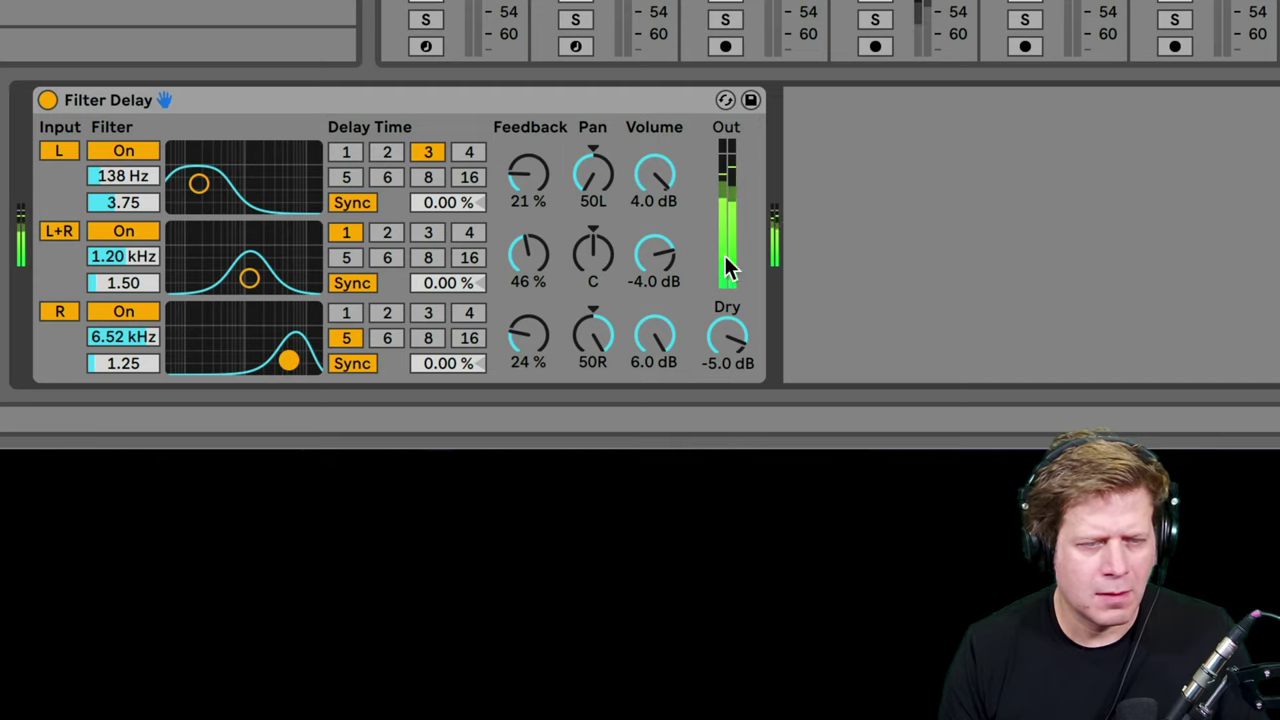
Load a Grain Delay at 50 % Dry/Wet with frequency 2.49 Hz and pitch 3.62.
{"action": "left_click", "coordinate": [326, 108]}
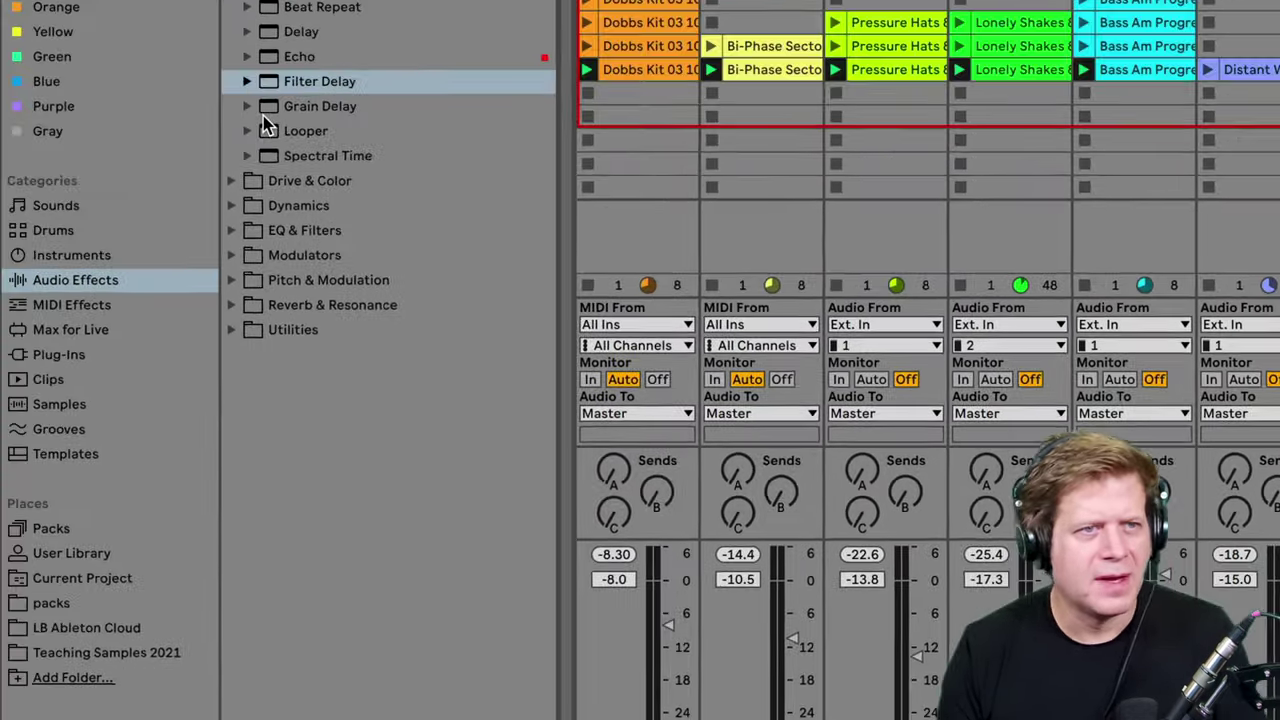
{"action": "left_click", "coordinate": [258, 103]}
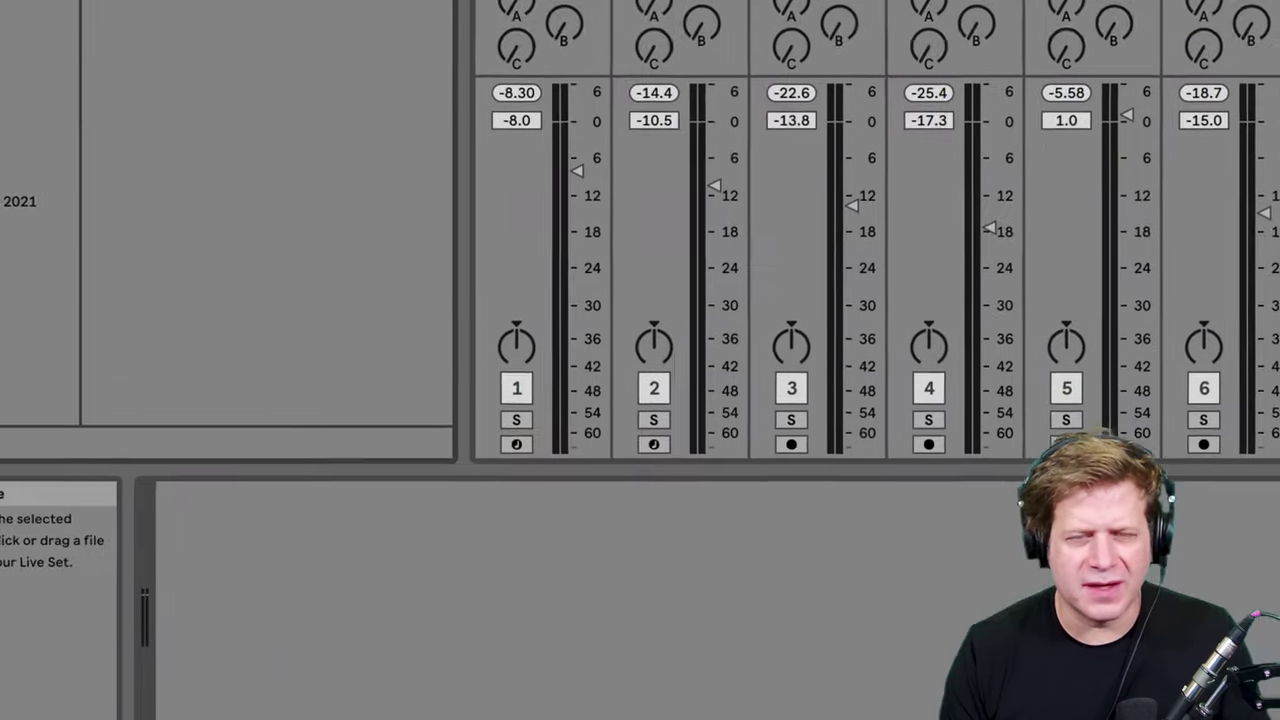
{"action": "key", "text": "Return"}
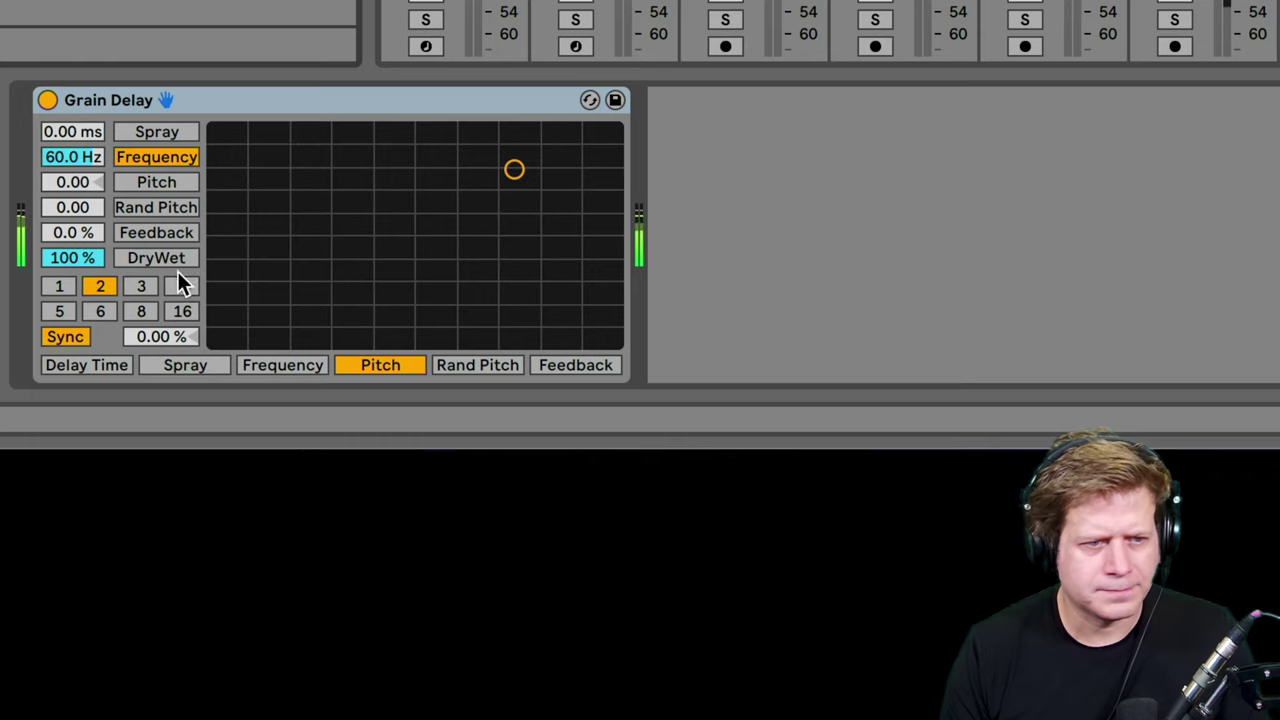
{"action": "left_click_drag", "start_coordinate": [86, 257], "coordinate": [86, 284]}
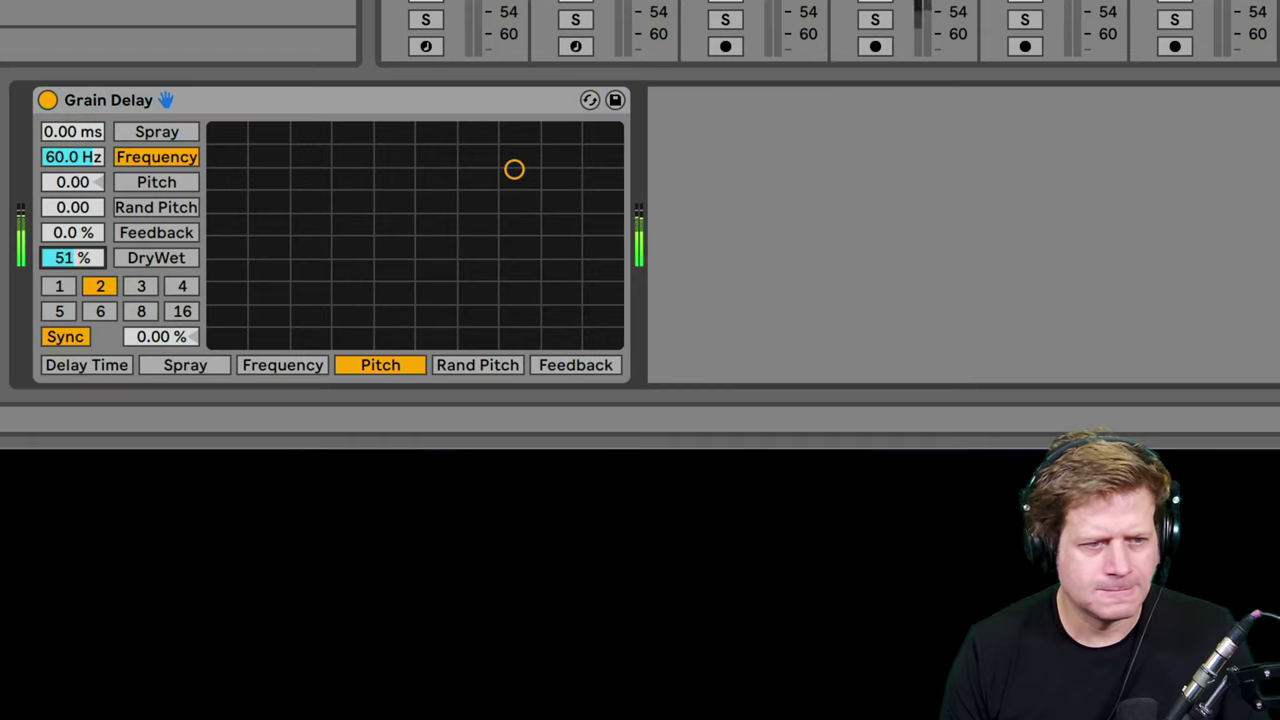
{"action": "left_click_drag", "start_coordinate": [515, 172], "coordinate": [545, 299]}
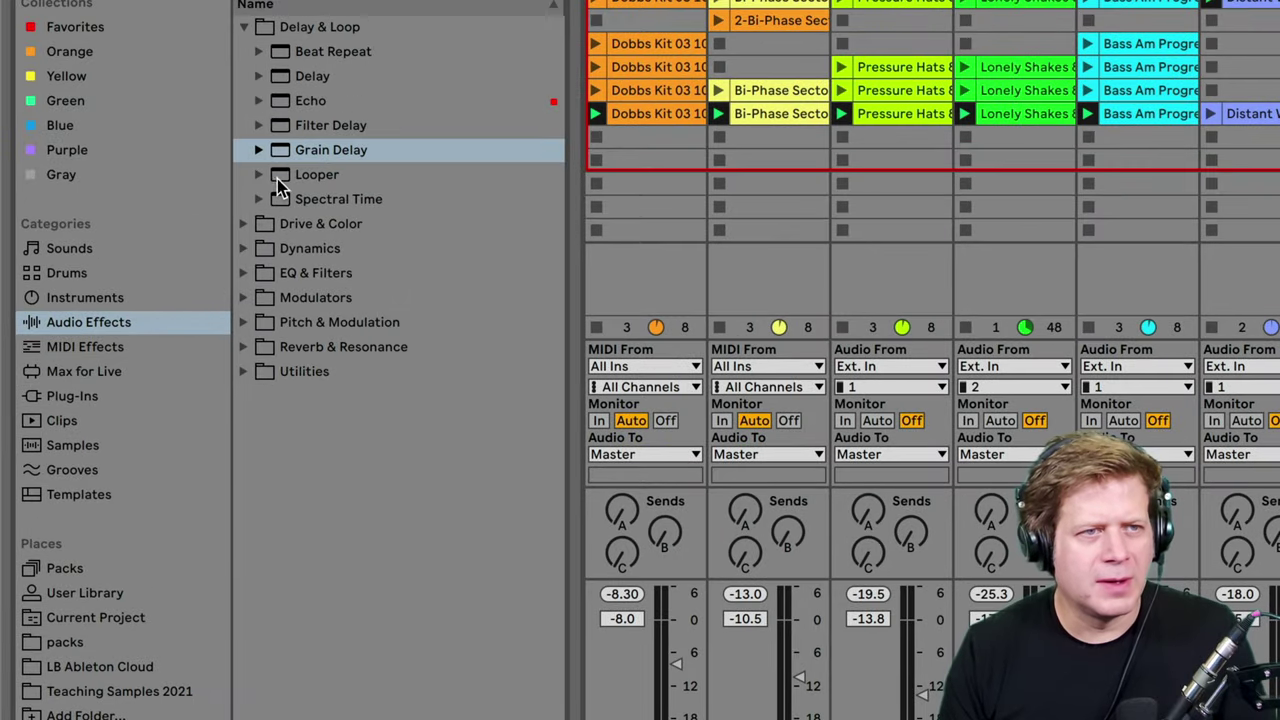
Load Looper, then Spectral Time onto the track and start playback.
{"action": "left_click", "coordinate": [277, 179]}
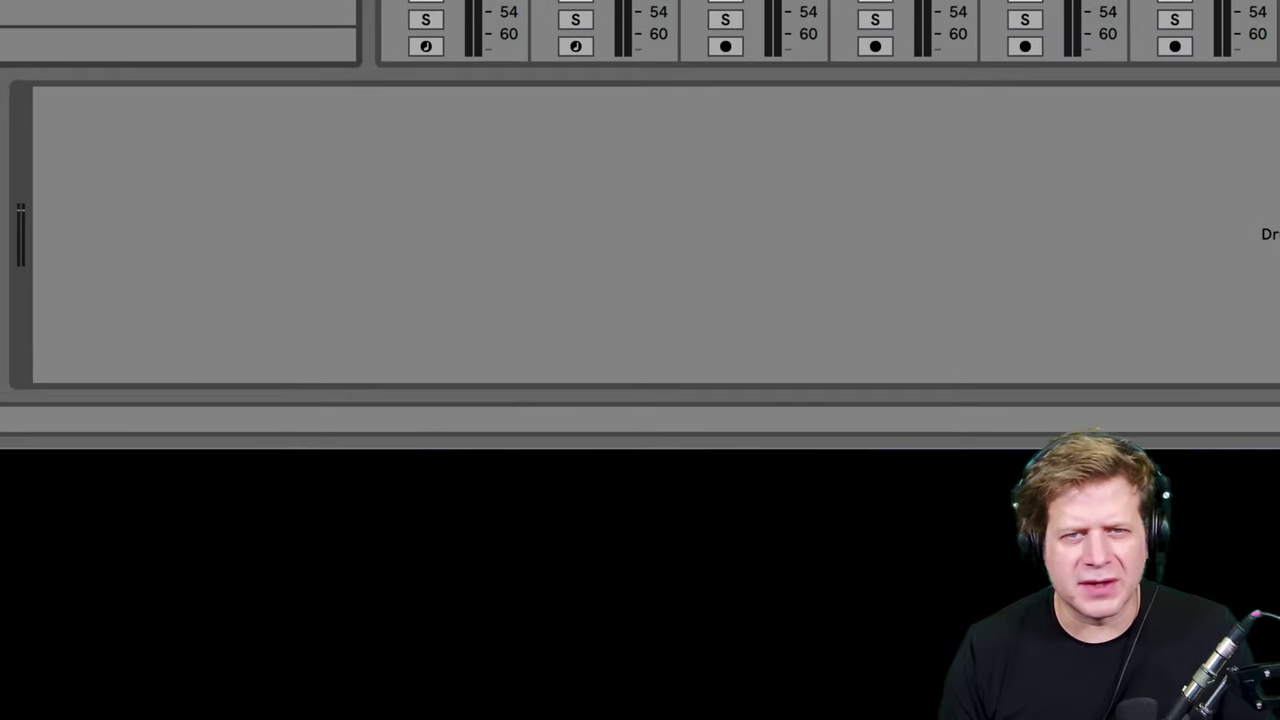
{"action": "key", "text": "Return"}
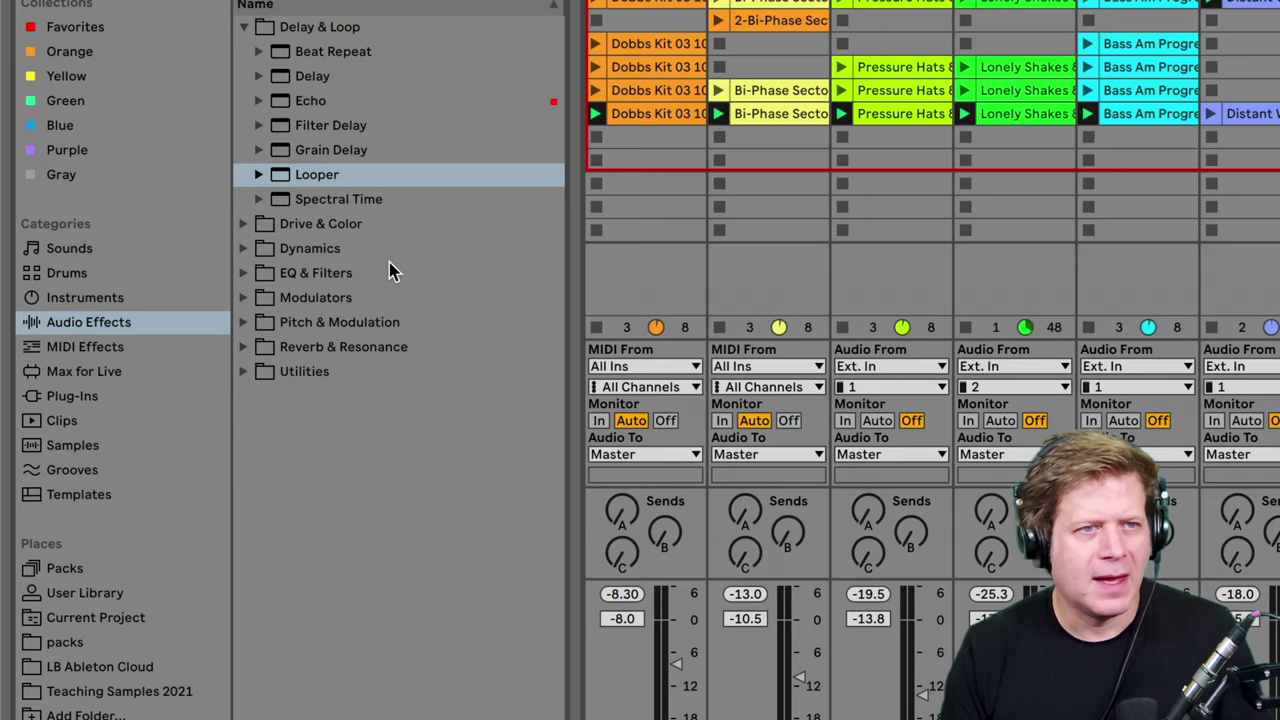
{"action": "left_click", "coordinate": [361, 206]}
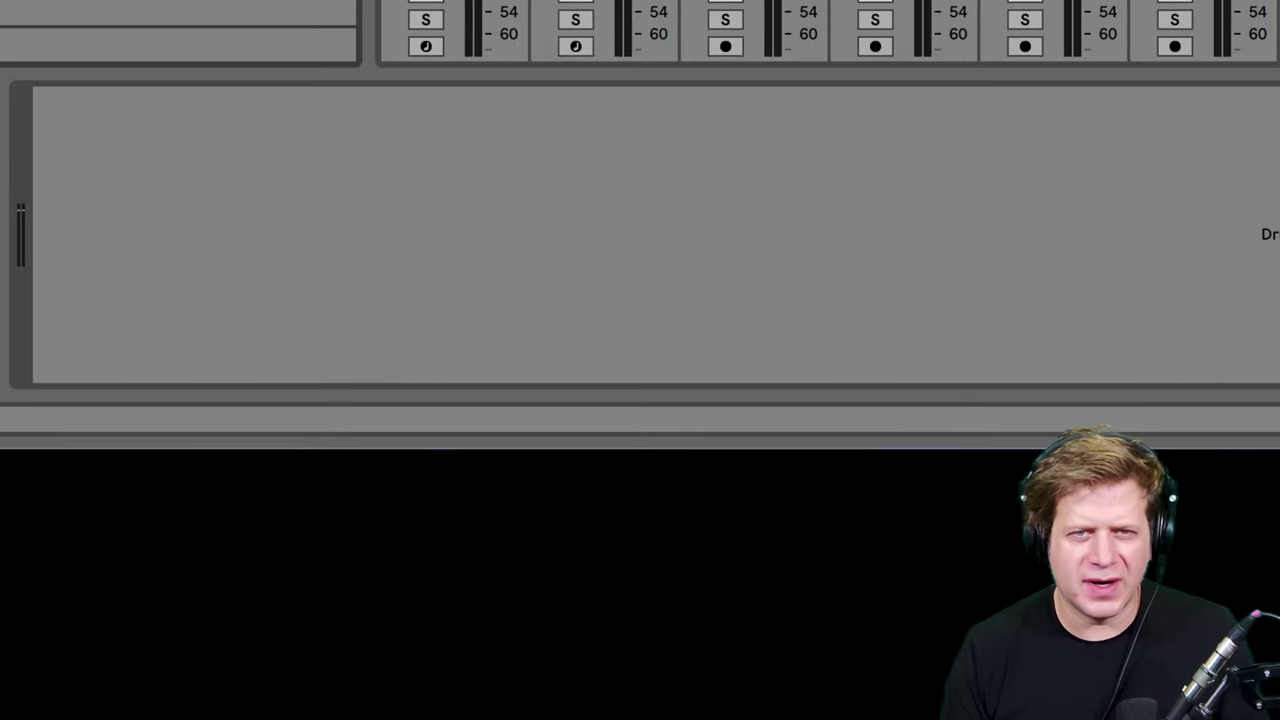
{"action": "key", "text": "Return"}
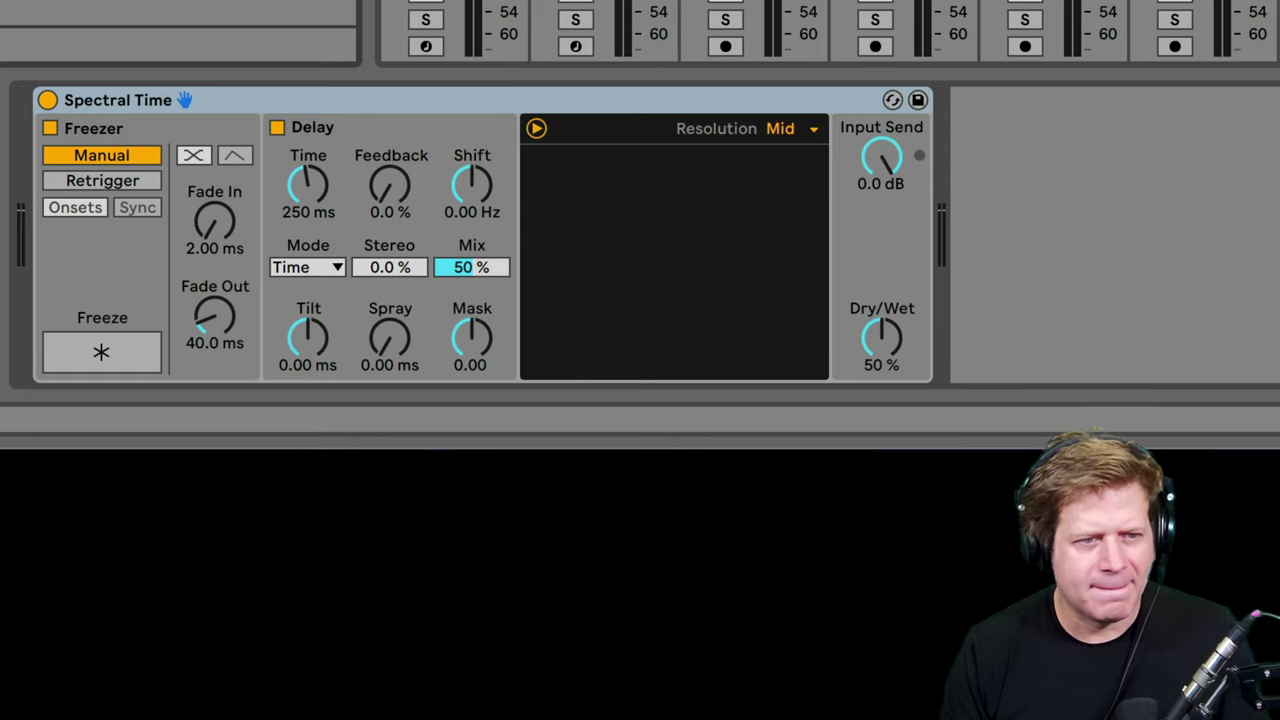
{"action": "key", "text": "space"}
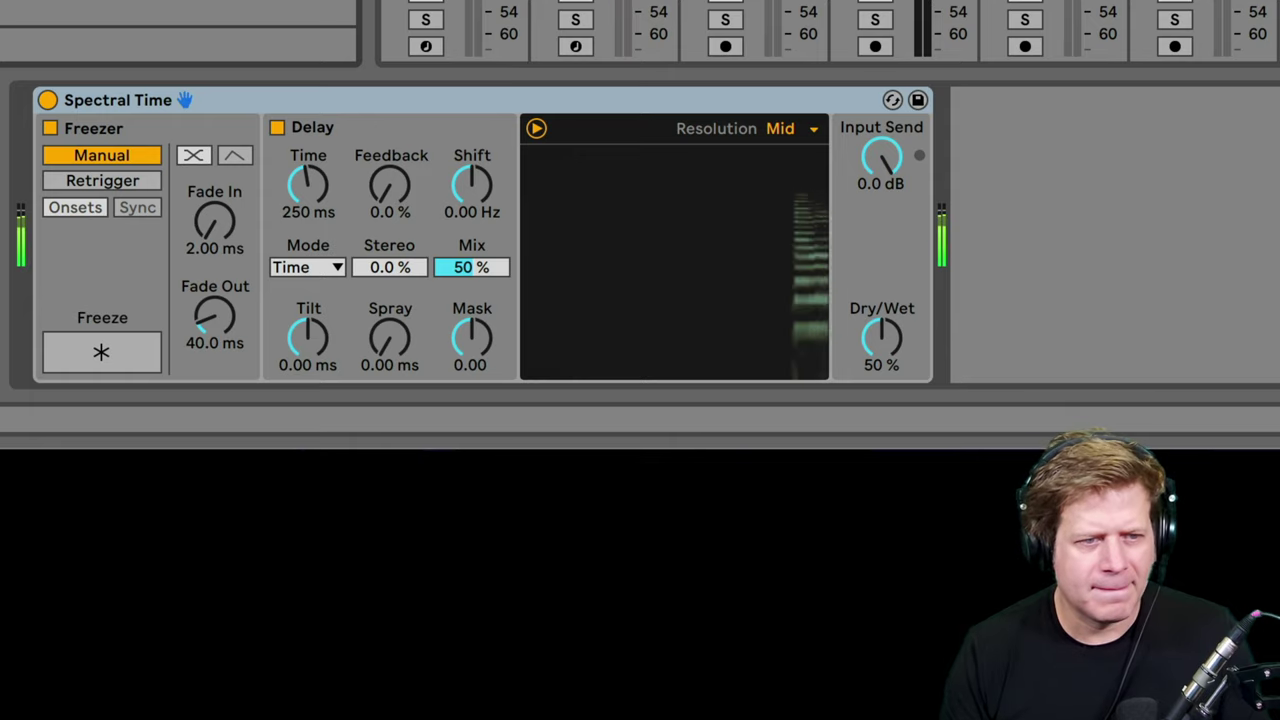
Engage Spectral Time's Freeze and set Dry/Wet 91 %, Feedback 37 % and Shift −225 Hz.
{"action": "left_click", "coordinate": [126, 342]}
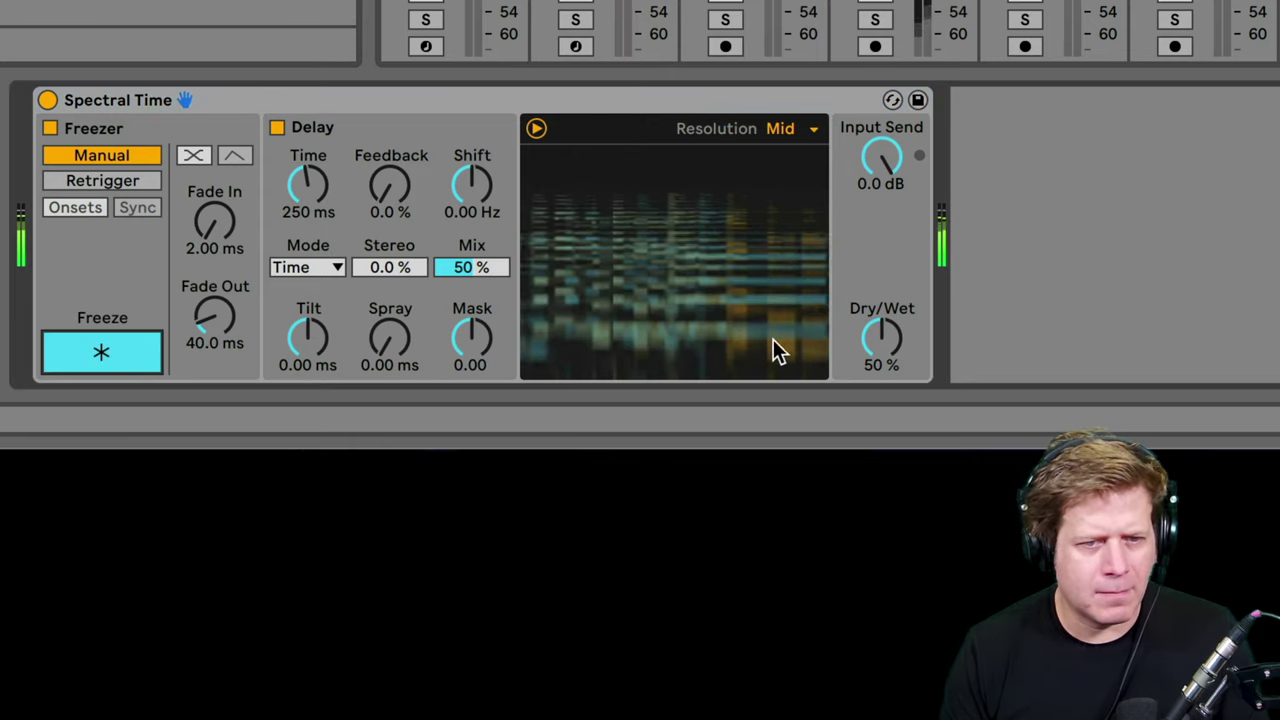
{"action": "left_click_drag", "start_coordinate": [866, 343], "coordinate": [866, 298]}
{"action": "left_click_drag", "start_coordinate": [378, 189], "coordinate": [378, 158]}
{"action": "mouse_move", "coordinate": [486, 206]}
{"action": "left_mouse_down"}
{"action": "mouse_move", "coordinate": [486, 160]}
{"action": "mouse_move", "coordinate": [486, 213]}
{"action": "left_mouse_up"}
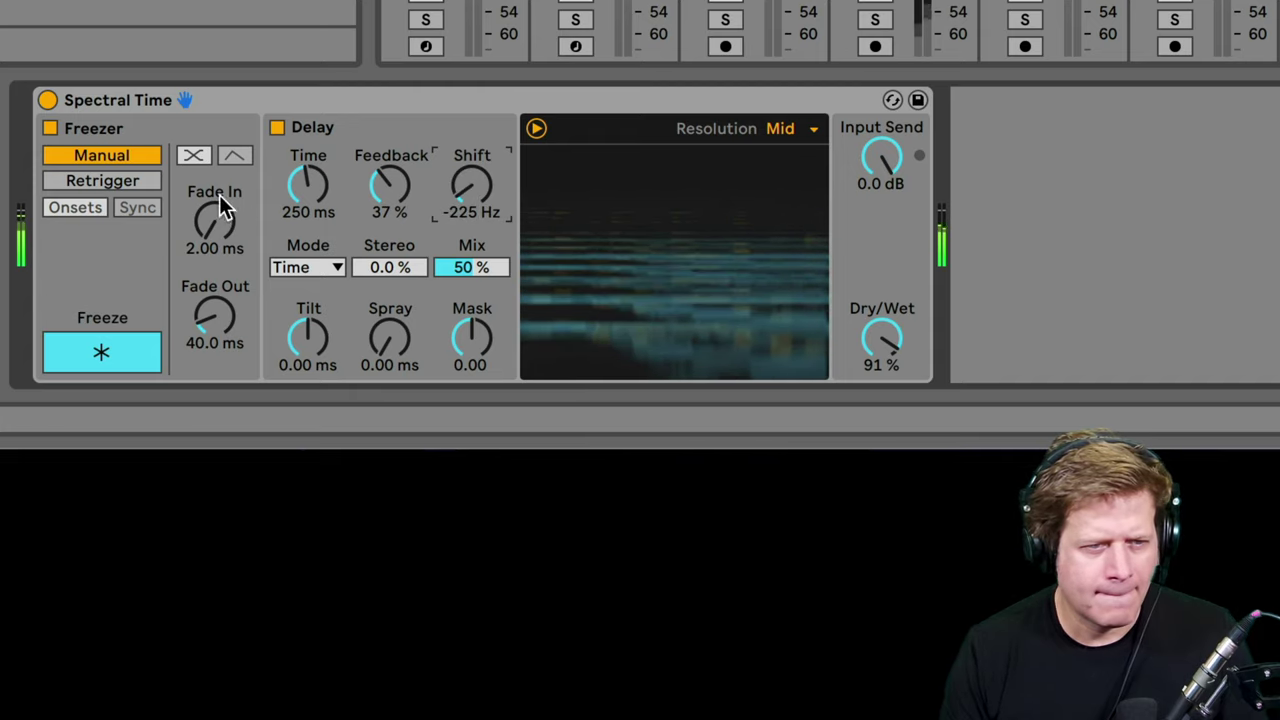
{"action": "left_click", "coordinate": [259, 110]}
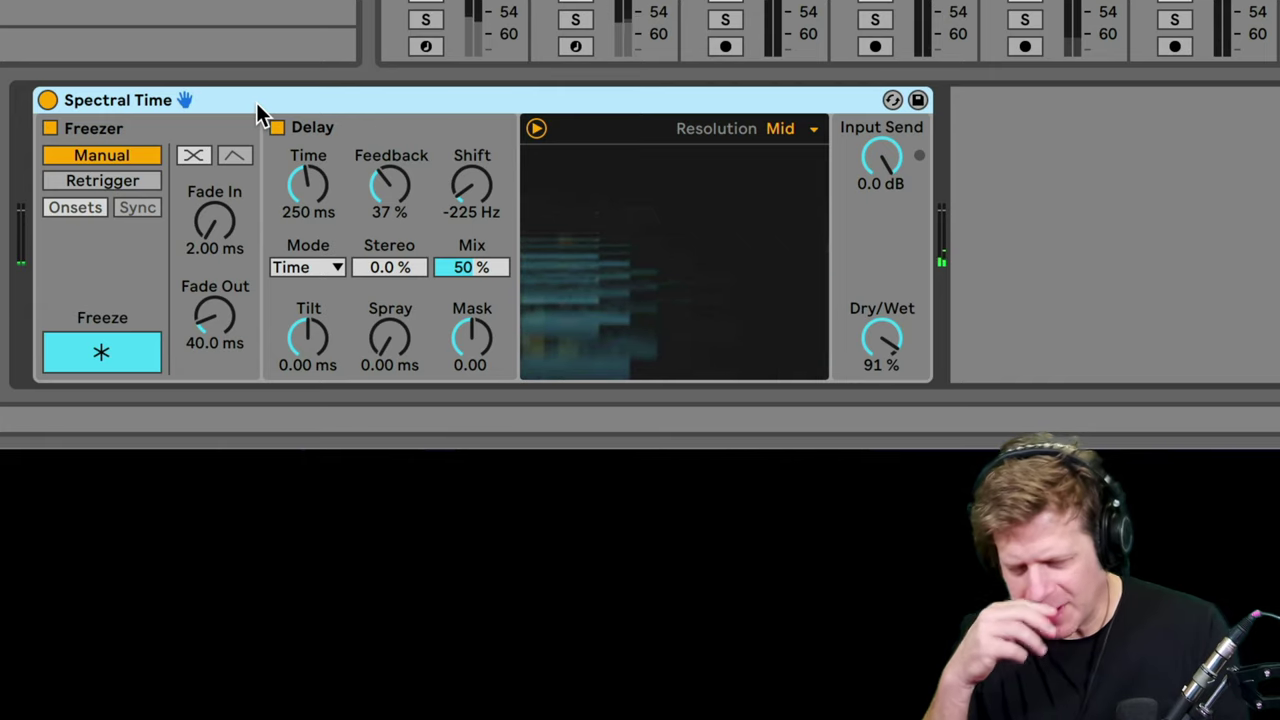
Delete the Spectral Time device and pick Amp from the Drive & Color effects.
{"action": "key", "text": "Delete"}
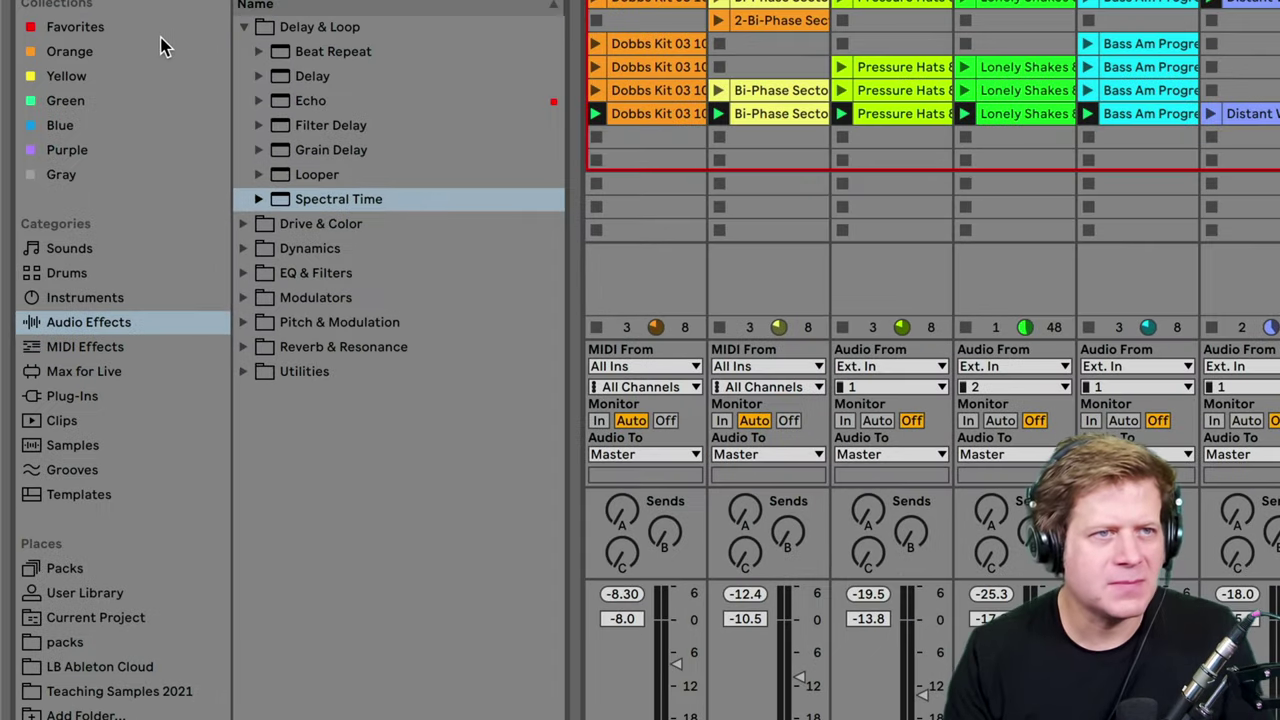
{"action": "left_click", "coordinate": [243, 28]}
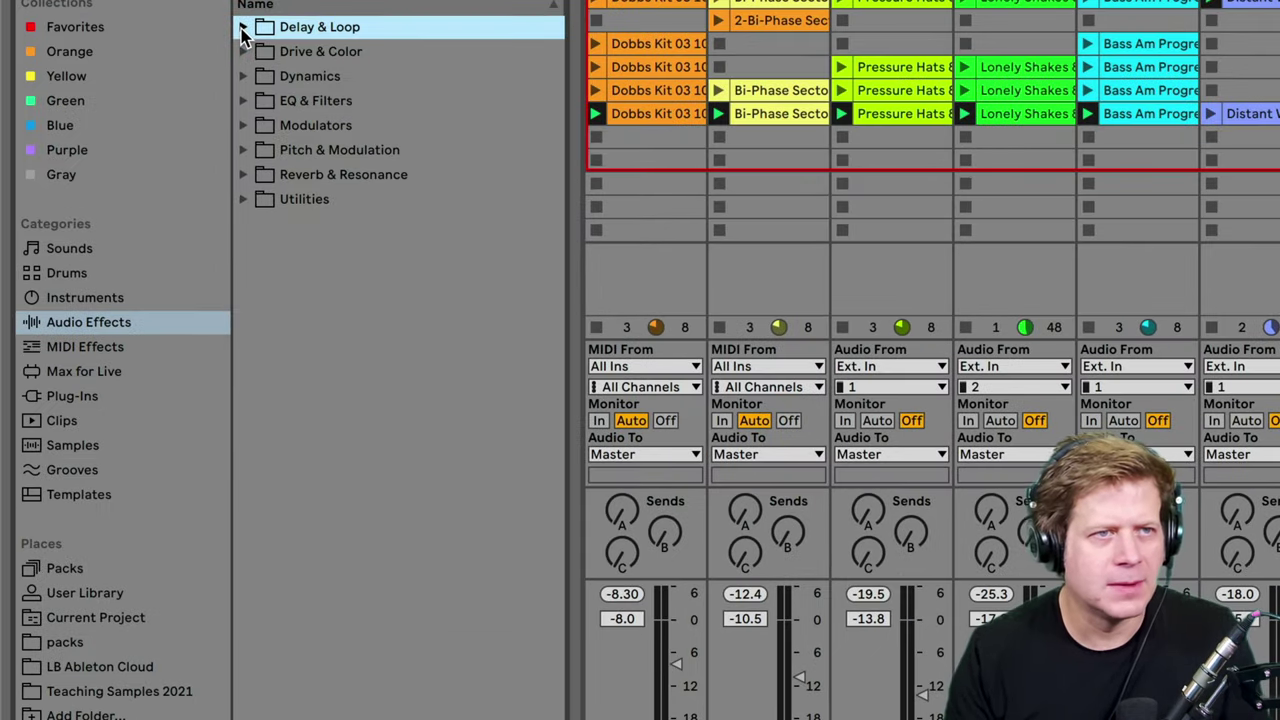
{"action": "left_click", "coordinate": [245, 53]}
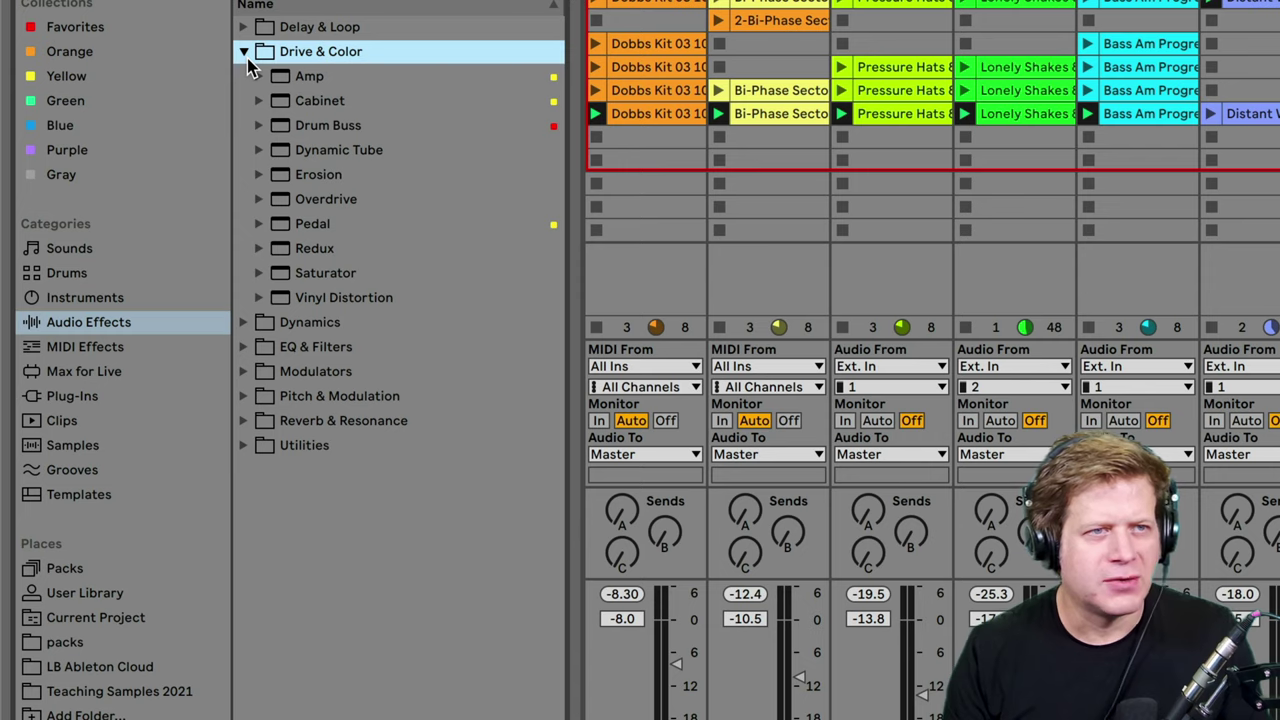
{"action": "left_click", "coordinate": [321, 83]}
{"action": "left_click", "coordinate": [321, 89]}
{"action": "left_click", "coordinate": [322, 80]}
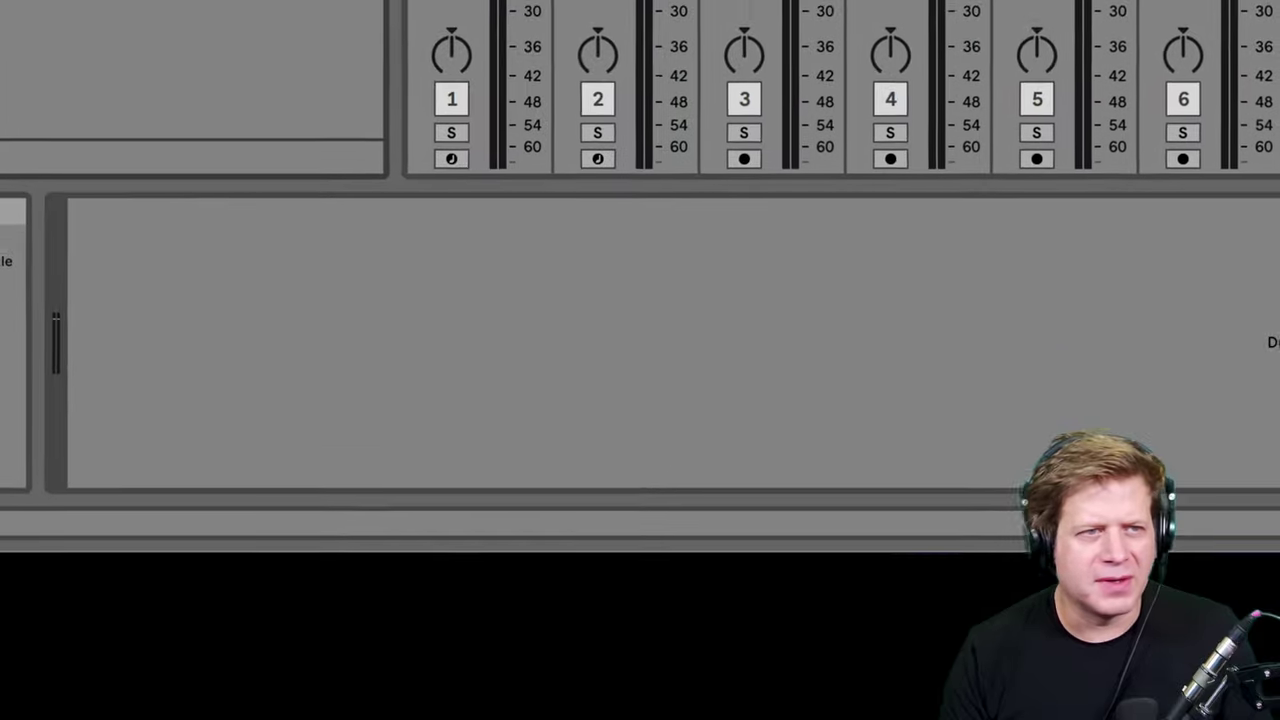
Load Amp, audition the Clean and Boost models, settle on Rock, and drag in a Cabinet.
{"action": "key", "text": "Return"}
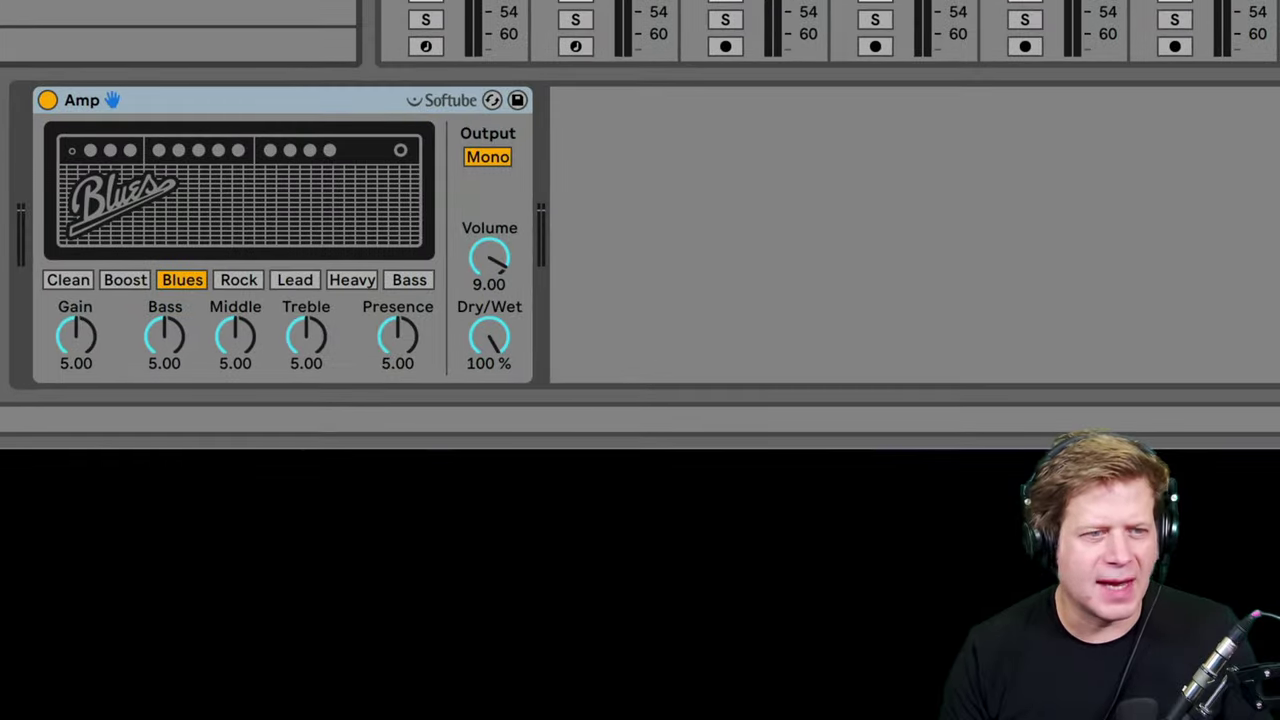
{"action": "left_click", "coordinate": [64, 280]}
{"action": "left_click", "coordinate": [140, 282]}
{"action": "left_click", "coordinate": [240, 280]}
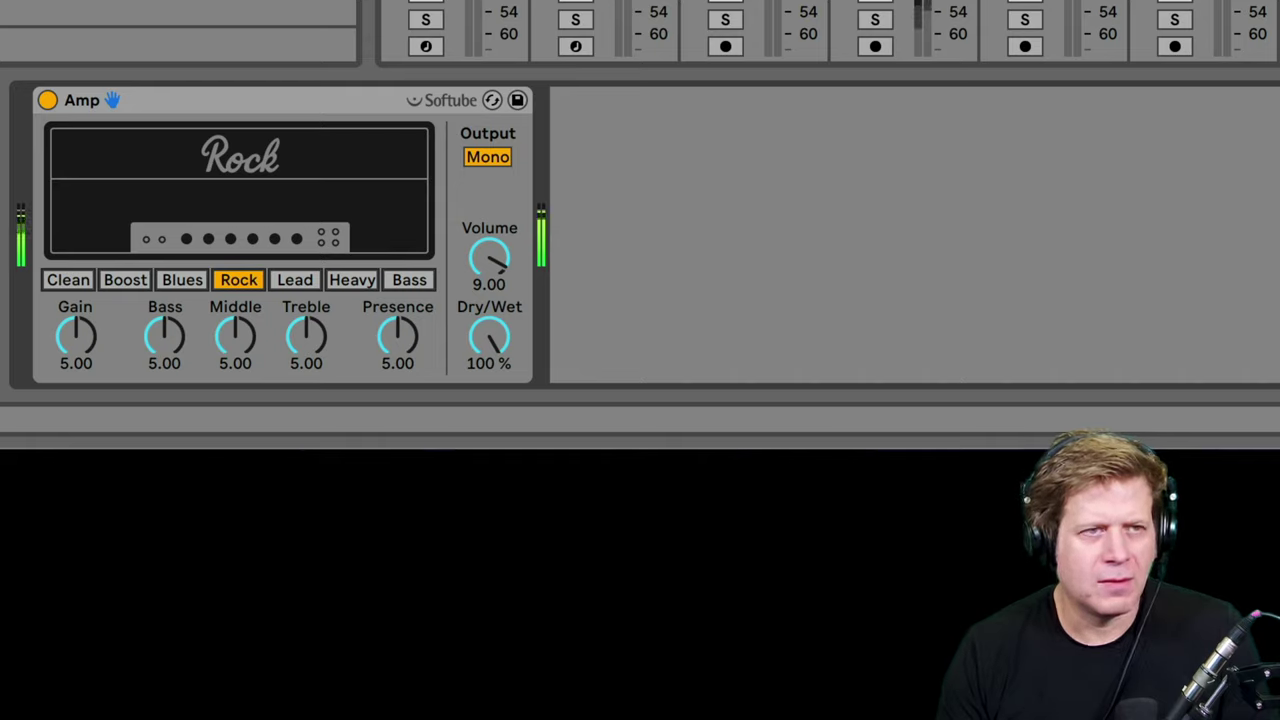
{"action": "left_click_drag", "start_coordinate": [0, 170], "coordinate": [840, 158]}
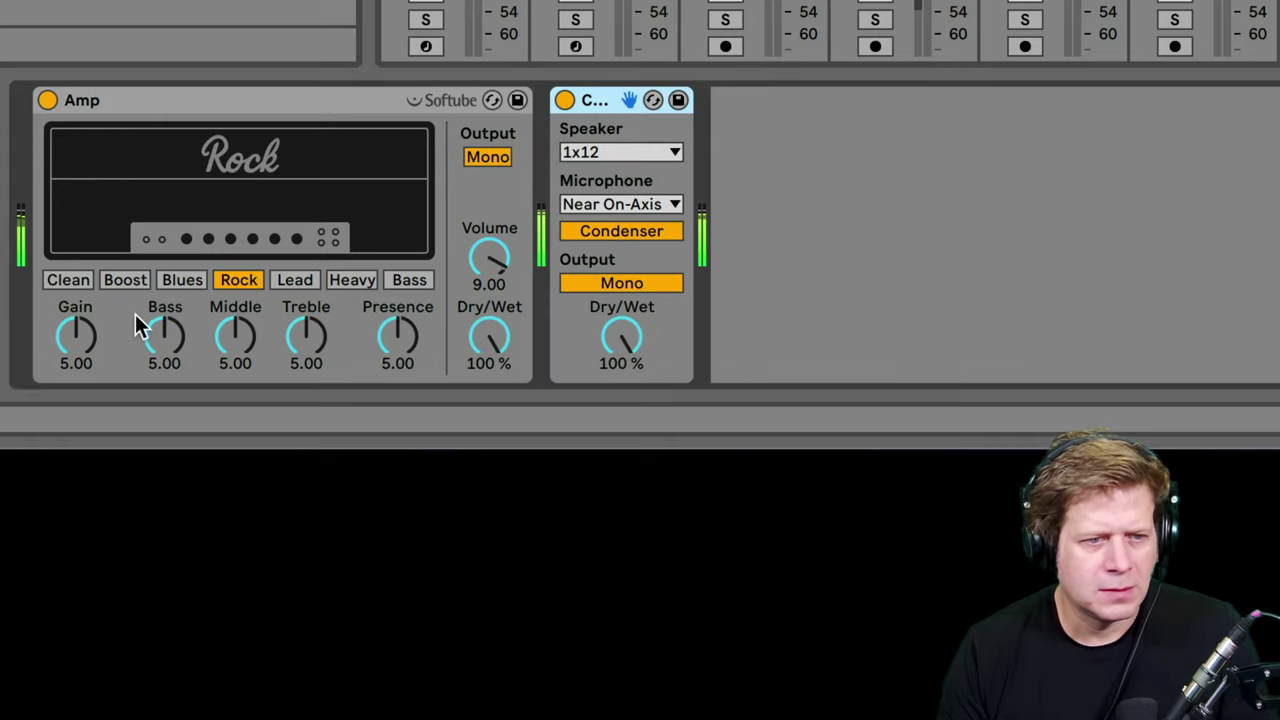
Step the Amp through Clean, Boost and Blues models to Lead.
{"action": "left_click", "coordinate": [86, 280]}
{"action": "left_click", "coordinate": [120, 280]}
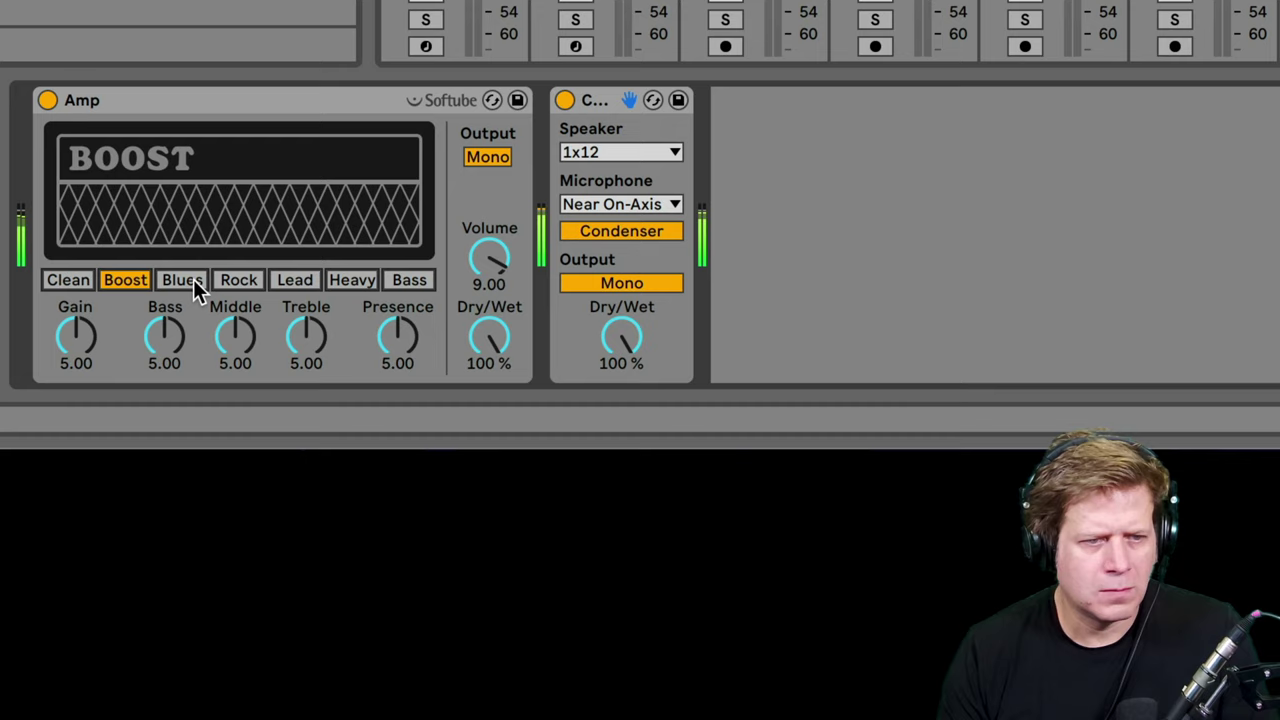
{"action": "left_click", "coordinate": [194, 280]}
{"action": "left_click", "coordinate": [280, 284]}
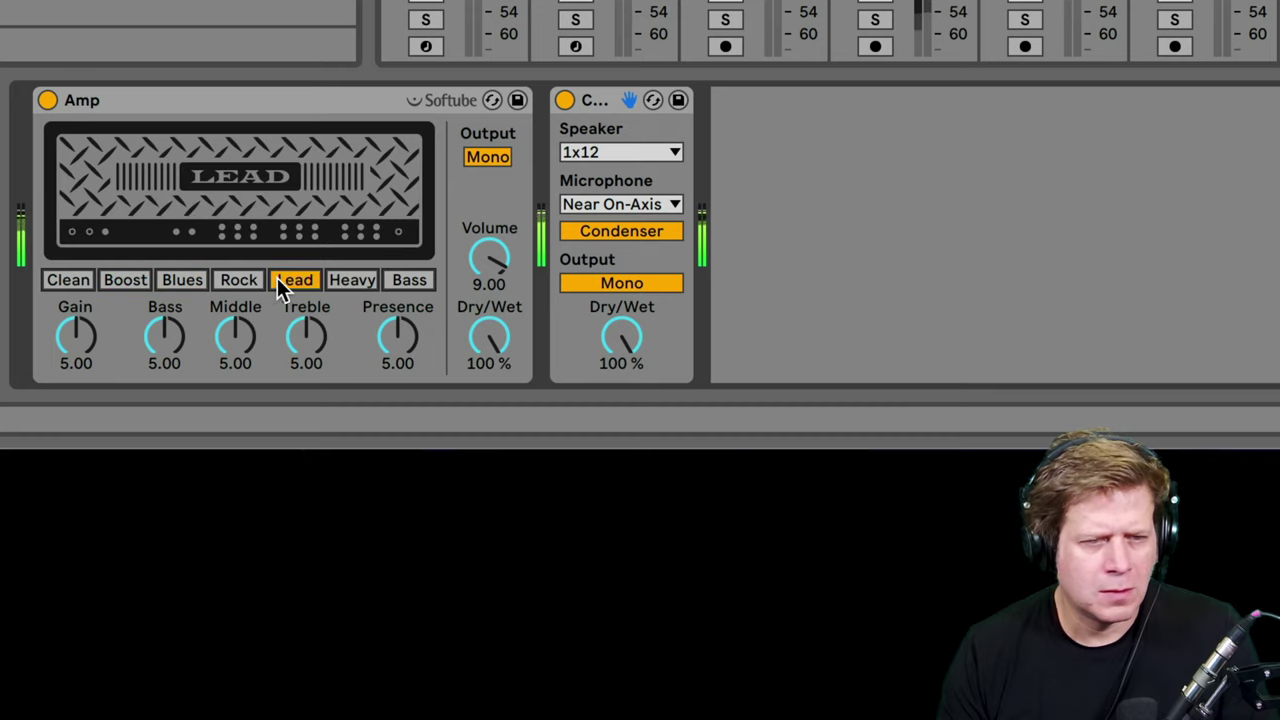
Set the Cabinet to Dual output, Dynamic mic and 4x12 speakers, then delete the Amp.
{"action": "left_click", "coordinate": [638, 282]}
{"action": "left_click", "coordinate": [643, 230]}
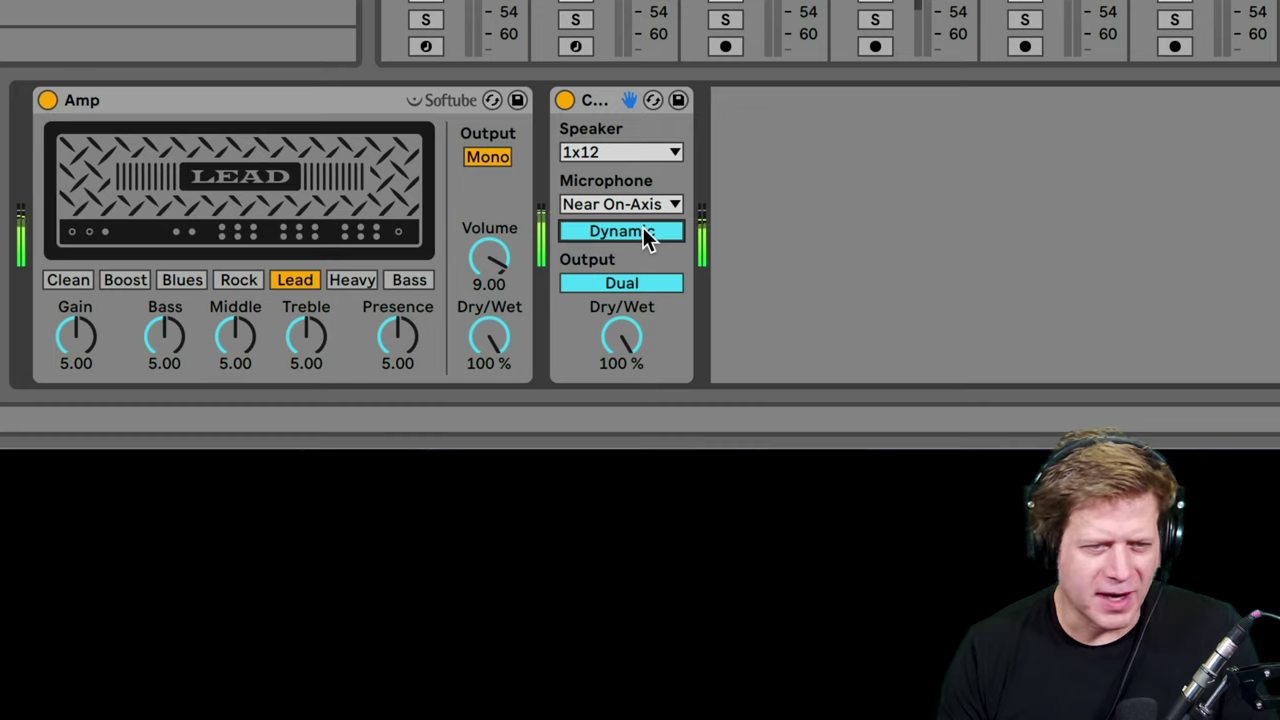
{"action": "left_click", "coordinate": [634, 152]}
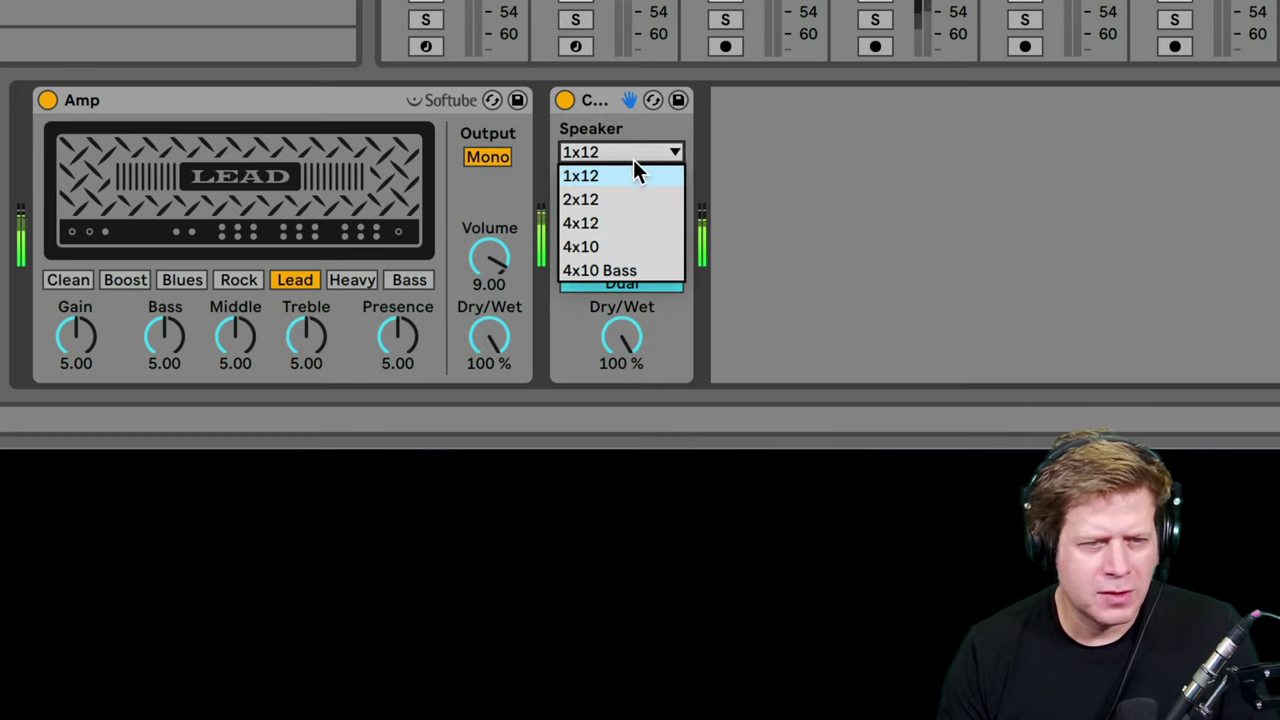
{"action": "left_click", "coordinate": [629, 224]}
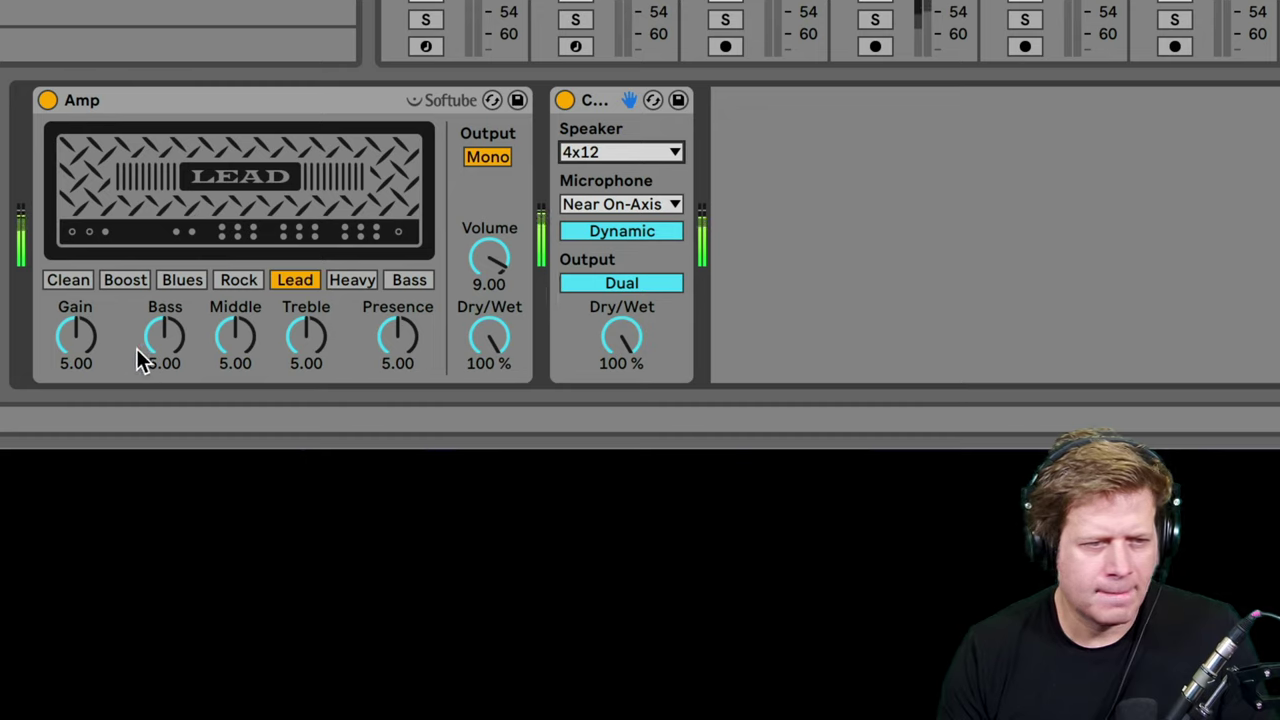
{"action": "left_click", "coordinate": [335, 104]}
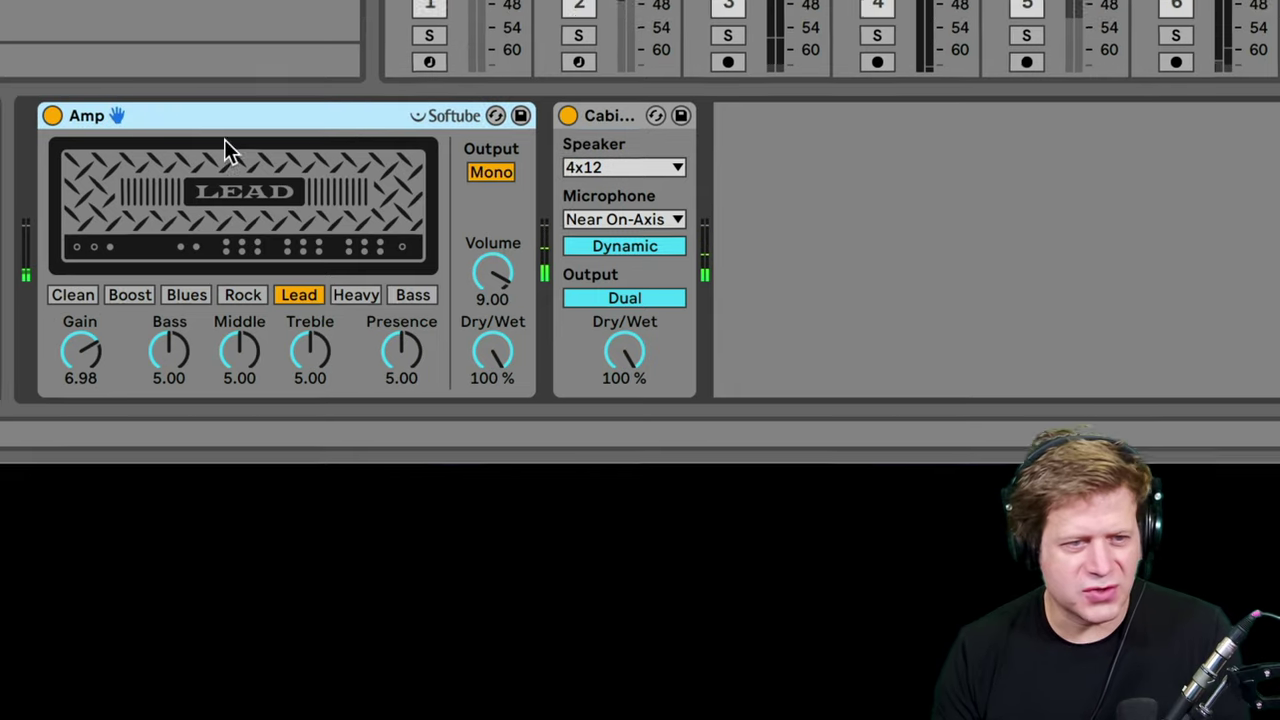
{"action": "key", "text": "Delete"}
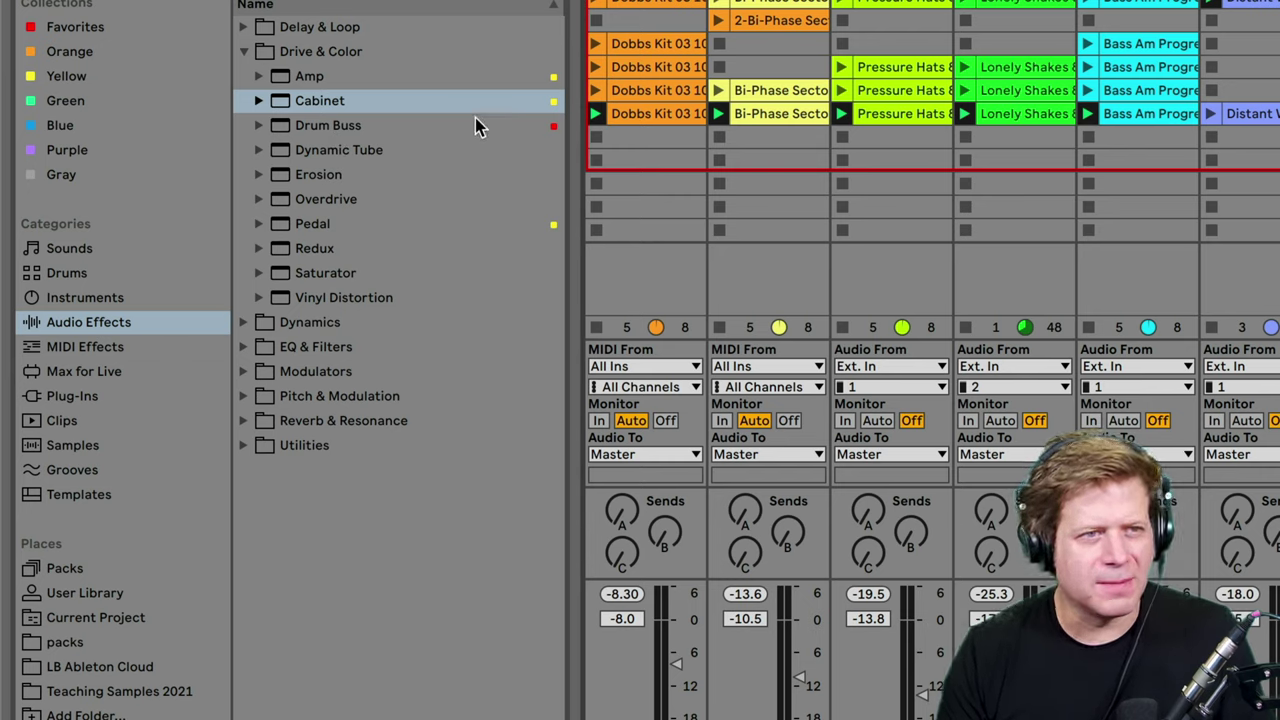
Add a Drum Buss after the sampler on the Dobbs Kit track, at default 20% Drive.
{"action": "left_click", "coordinate": [333, 134]}
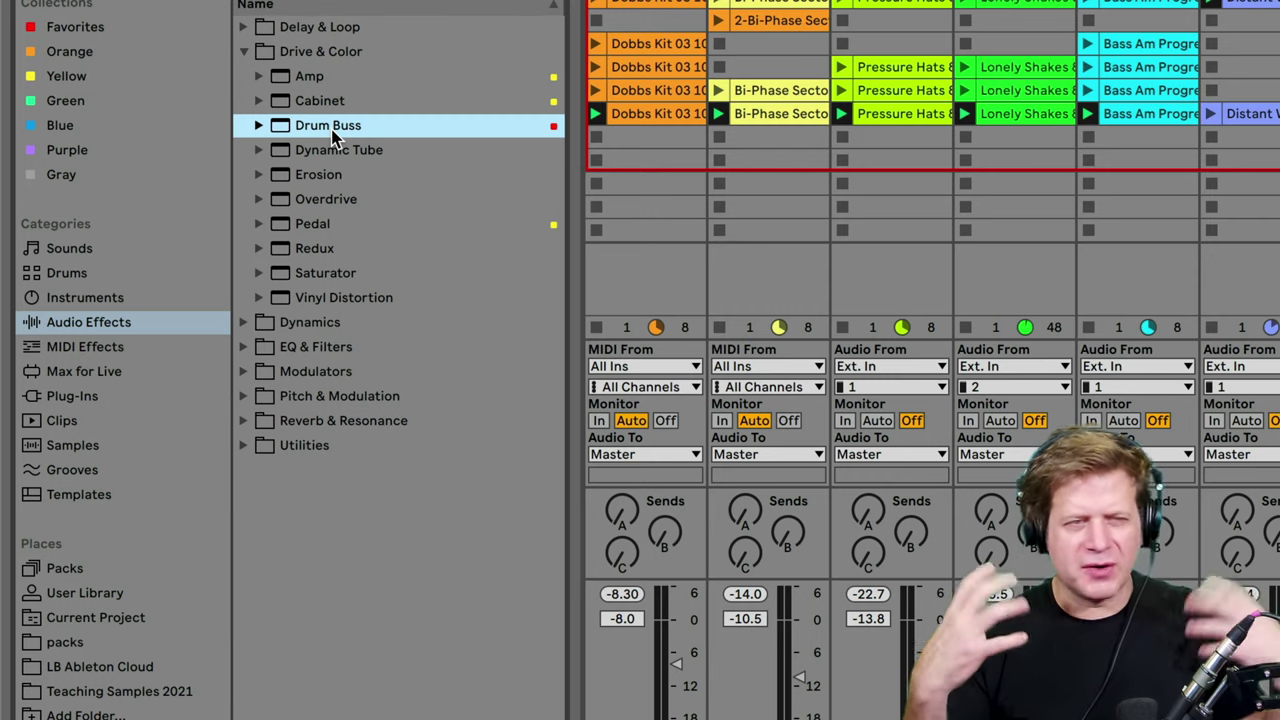
{"action": "left_click_drag", "start_coordinate": [335, 137], "coordinate": [612, 276]}
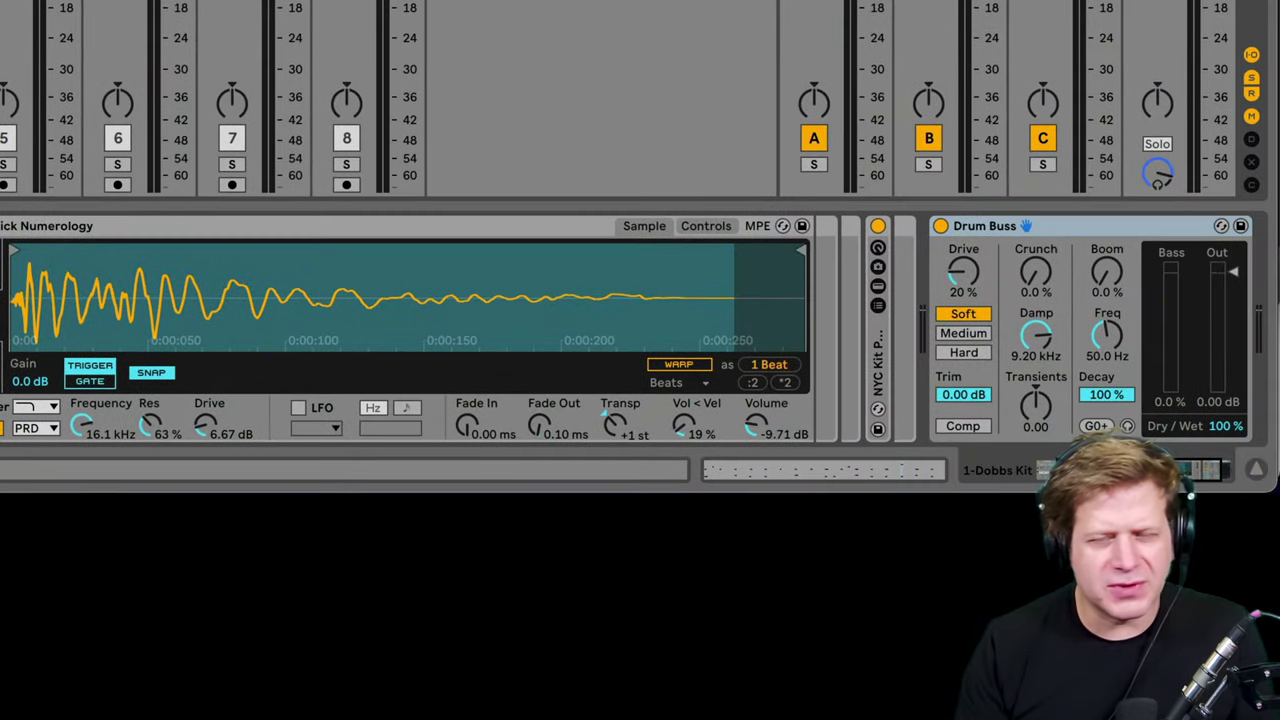
Play the drums and compare the Drum Buss switched off and back on.
{"action": "left_click", "coordinate": [1176, 472]}
{"action": "left_click_drag", "start_coordinate": [1176, 475], "coordinate": [1214, 466]}
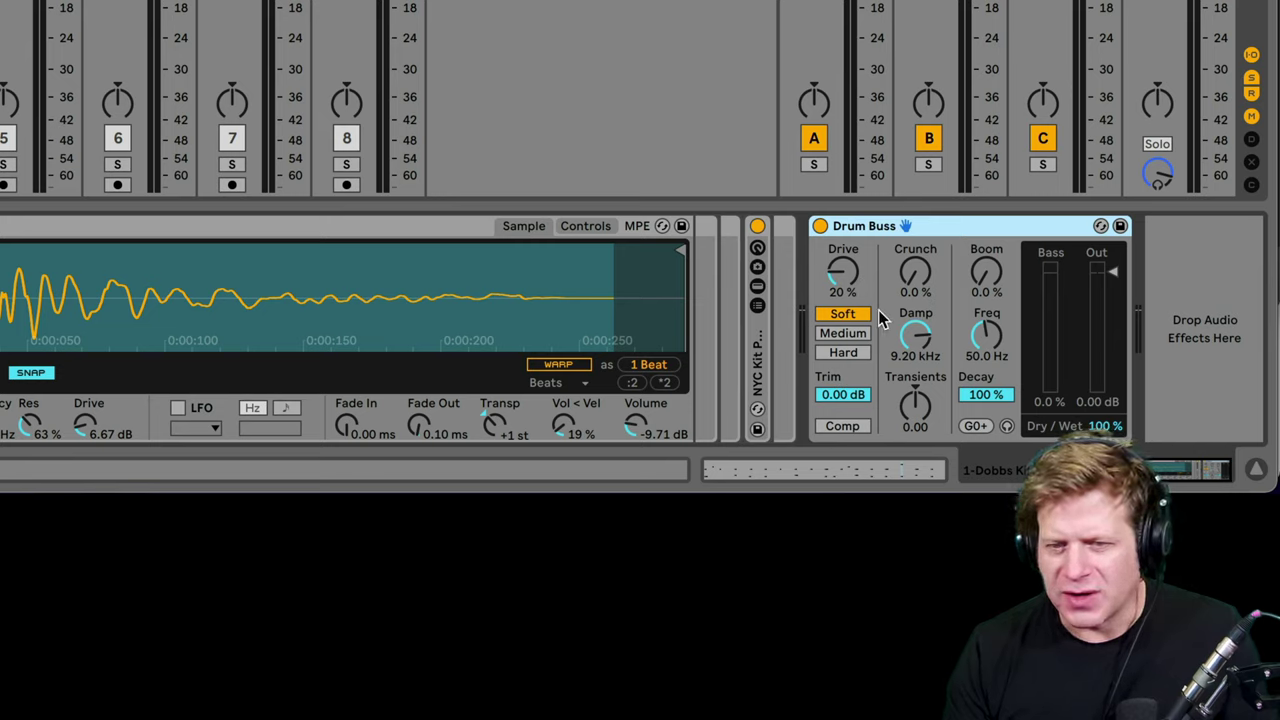
{"action": "key", "text": "space"}
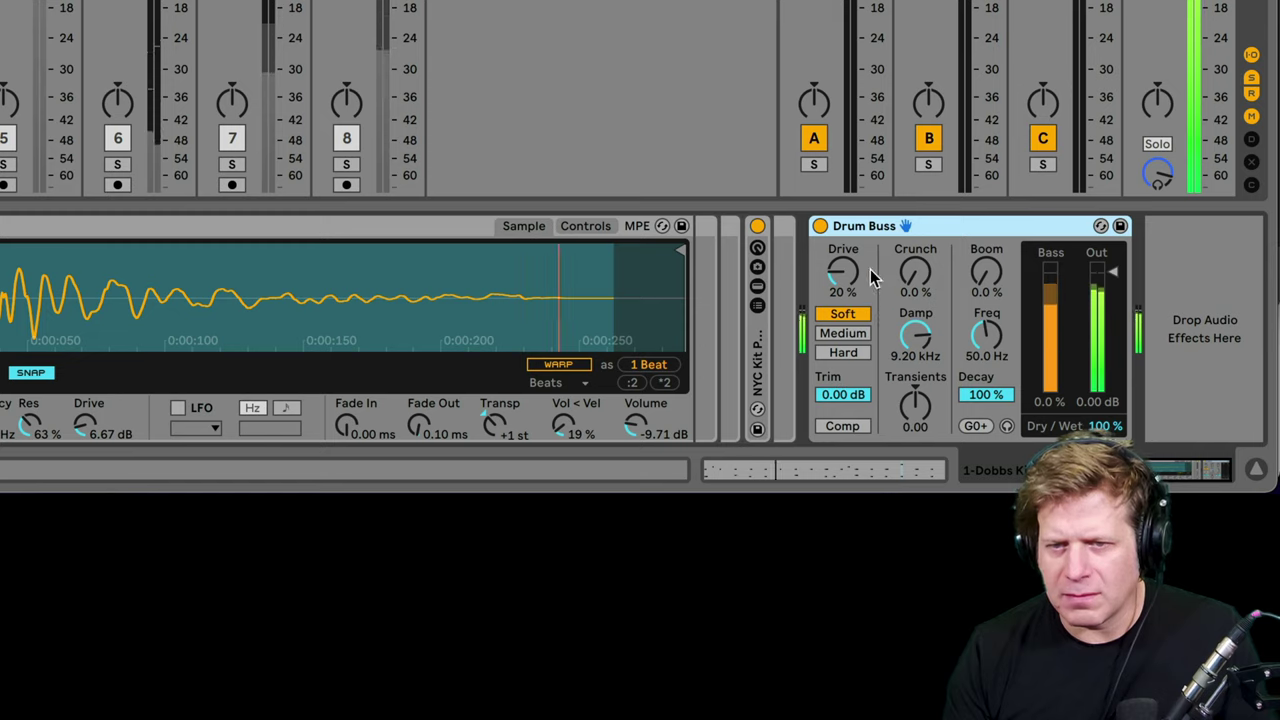
{"action": "left_click", "coordinate": [821, 226]}
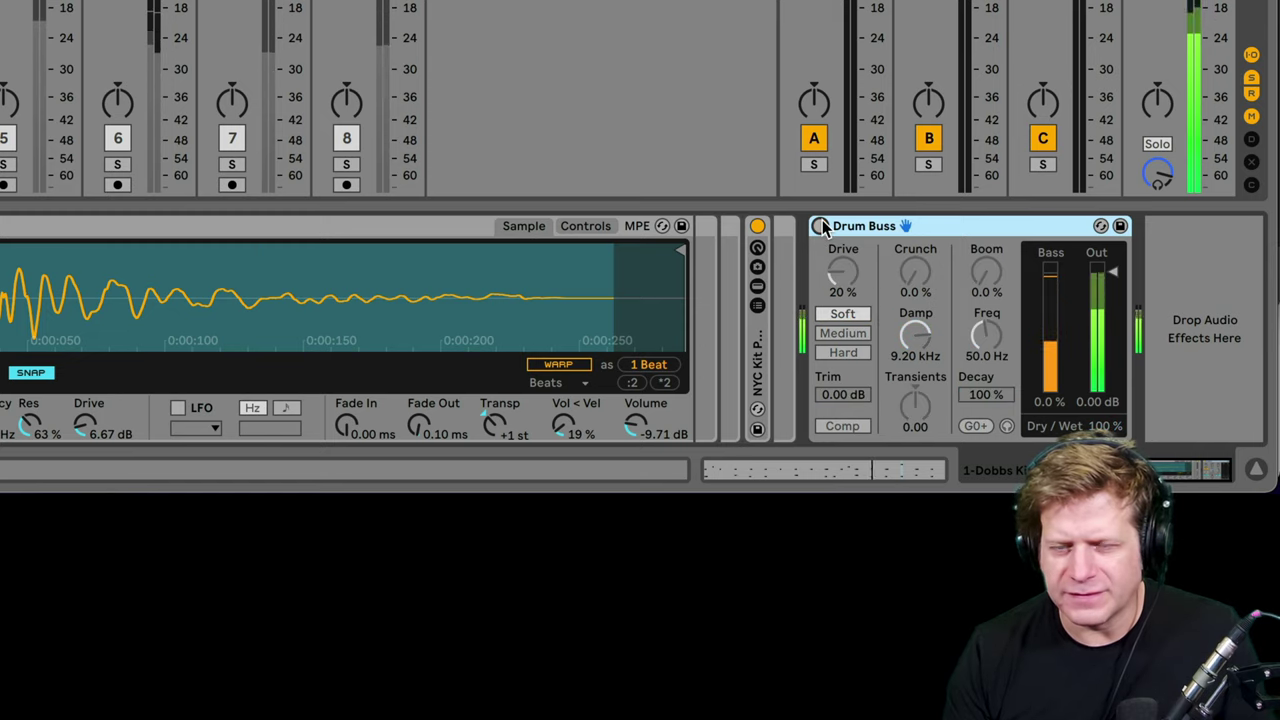
{"action": "left_click", "coordinate": [821, 226]}
Set Drum Buss Drive to 0%, try the Boom knob, and raise Transients to 0.37.
{"action": "left_click_drag", "start_coordinate": [843, 272], "coordinate": [843, 310]}
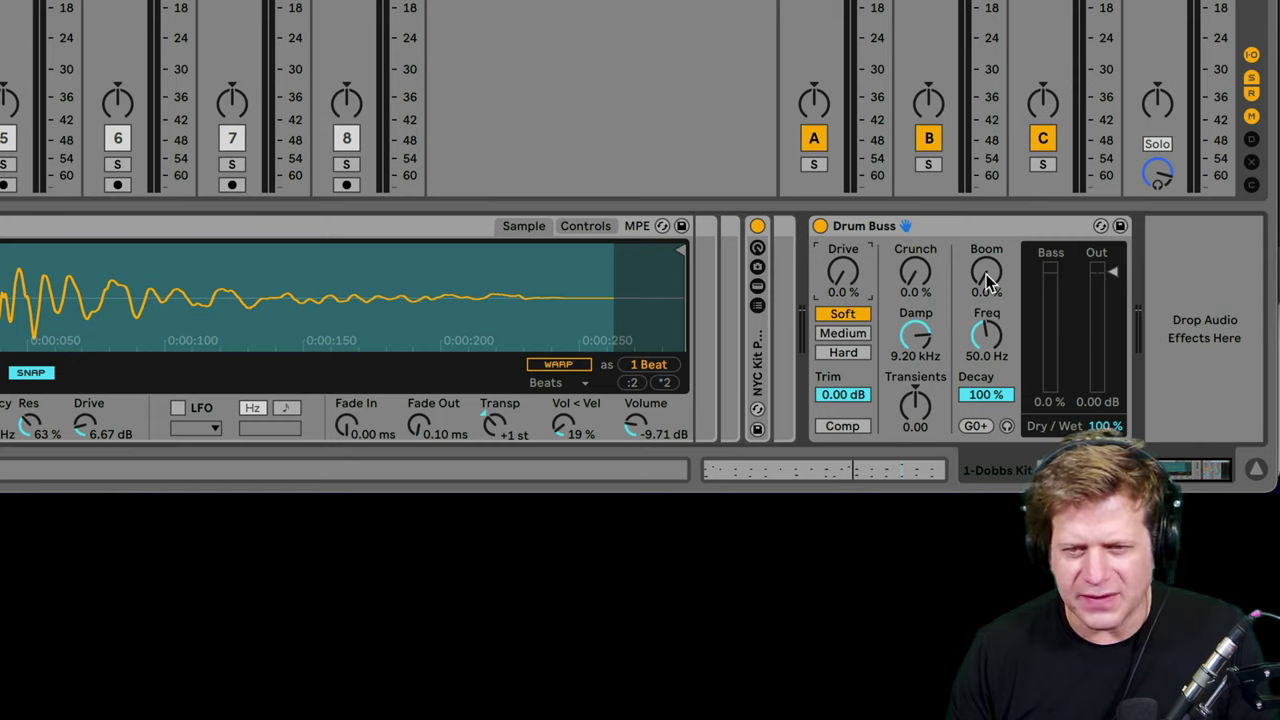
{"action": "mouse_move", "coordinate": [986, 274]}
{"action": "left_mouse_down"}
{"action": "mouse_move", "coordinate": [986, 208]}
{"action": "mouse_move", "coordinate": [986, 275]}
{"action": "left_mouse_up"}
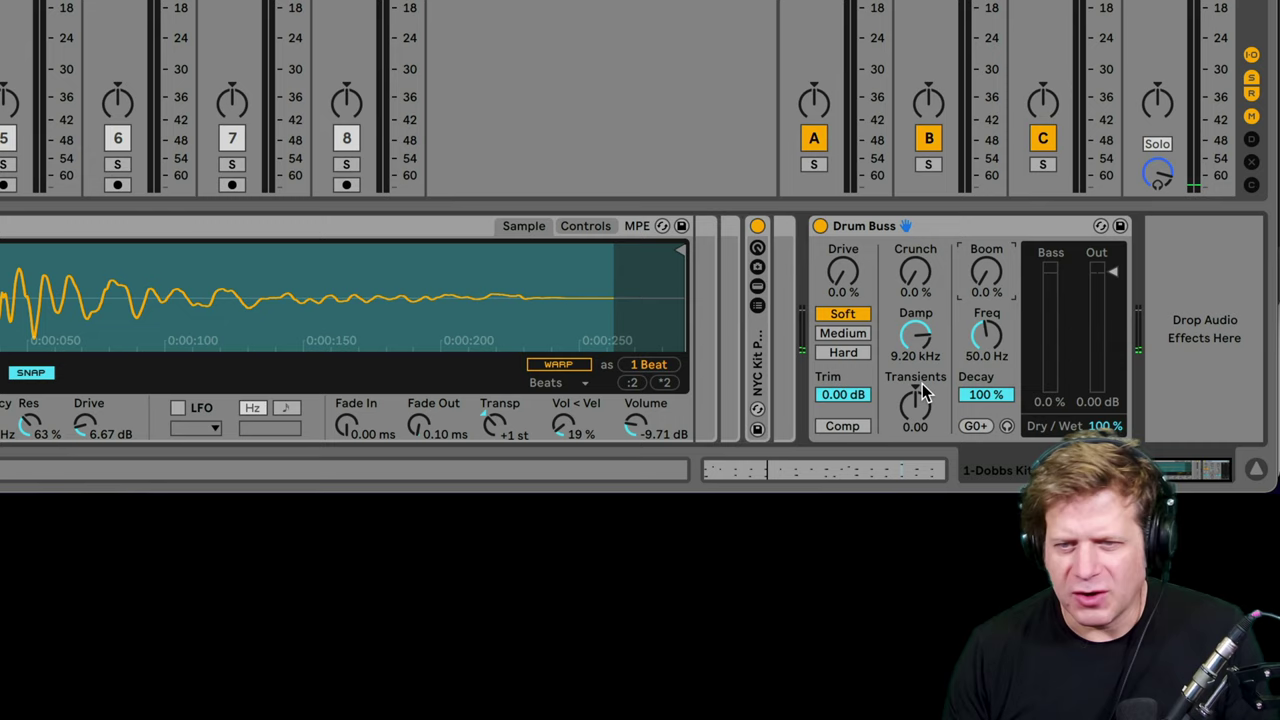
{"action": "left_click", "coordinate": [930, 405]}
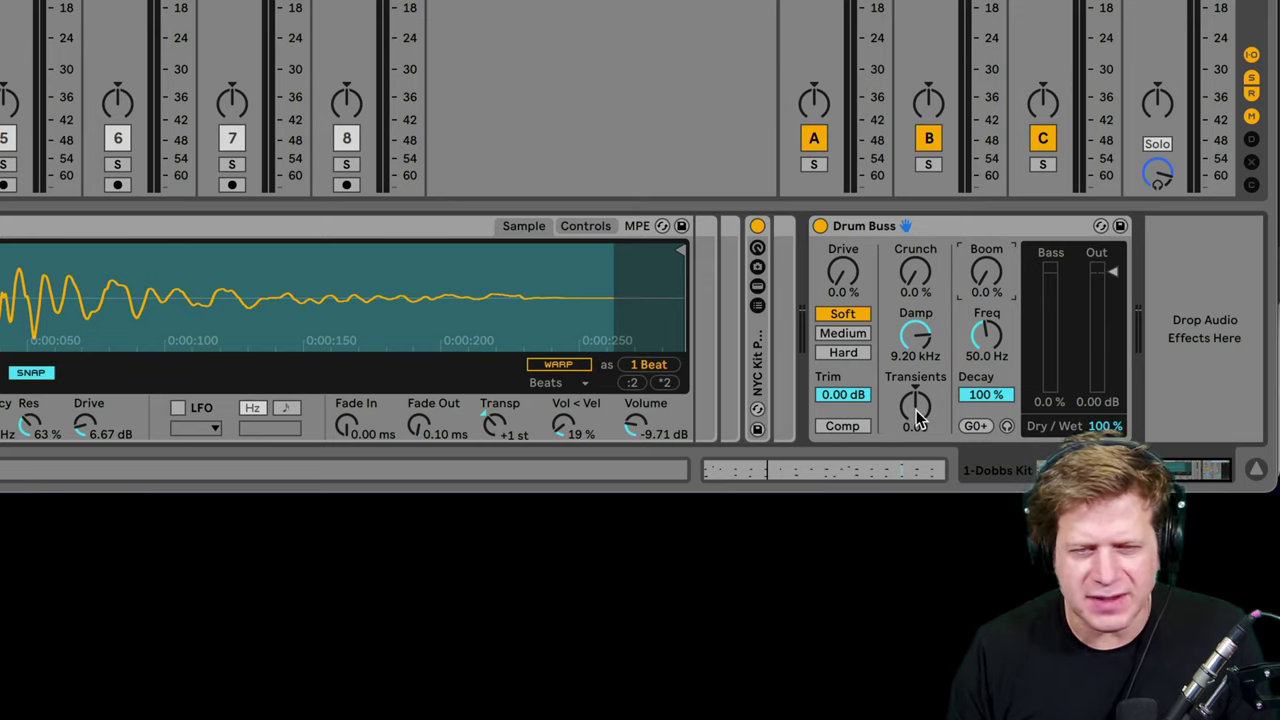
{"action": "key", "text": "space"}
{"action": "left_click_drag", "start_coordinate": [918, 420], "coordinate": [918, 392]}
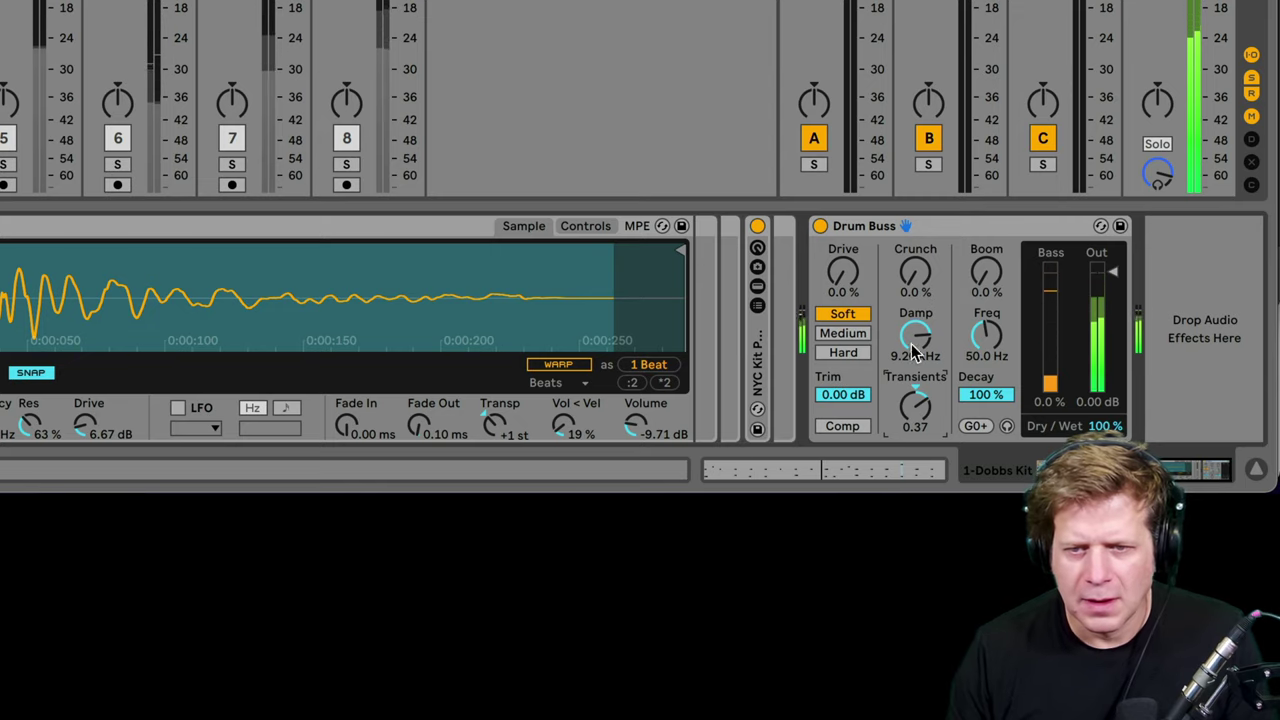
{"action": "left_click", "coordinate": [948, 221]}
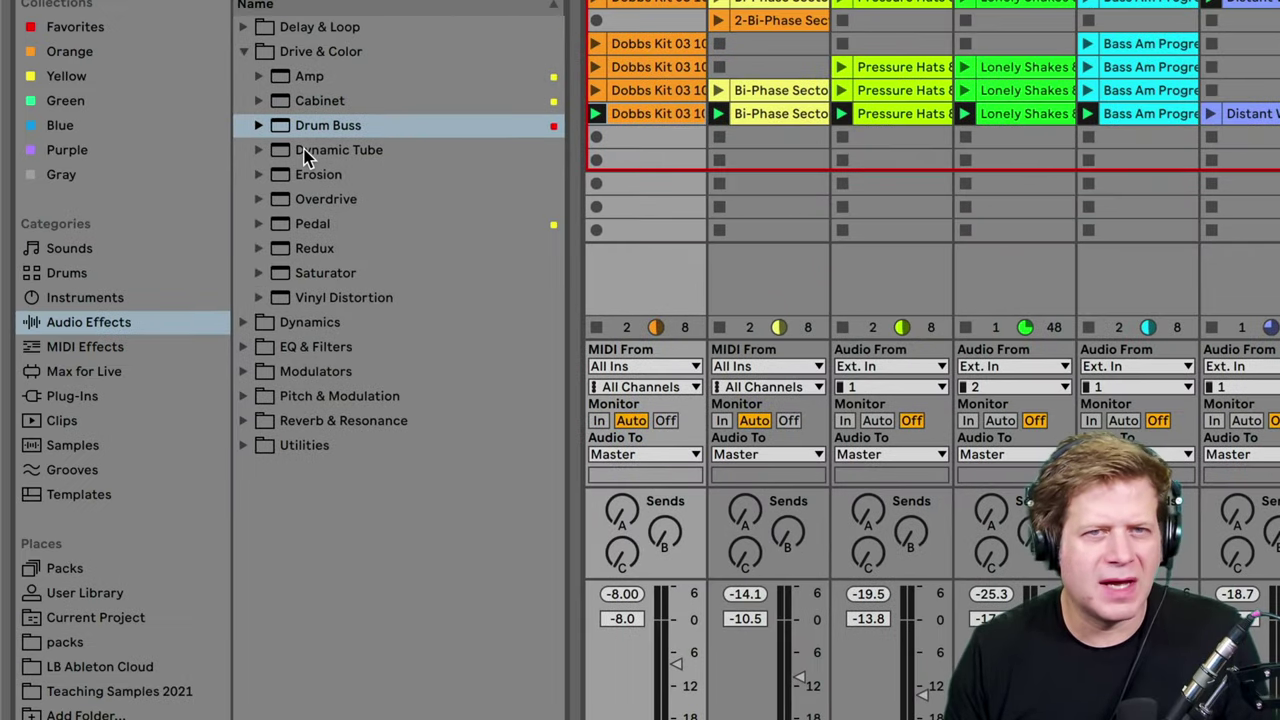
Expand Dynamic Tube under Drive & Color and select the Warm Tube.adv preset.
{"action": "left_click", "coordinate": [308, 152]}
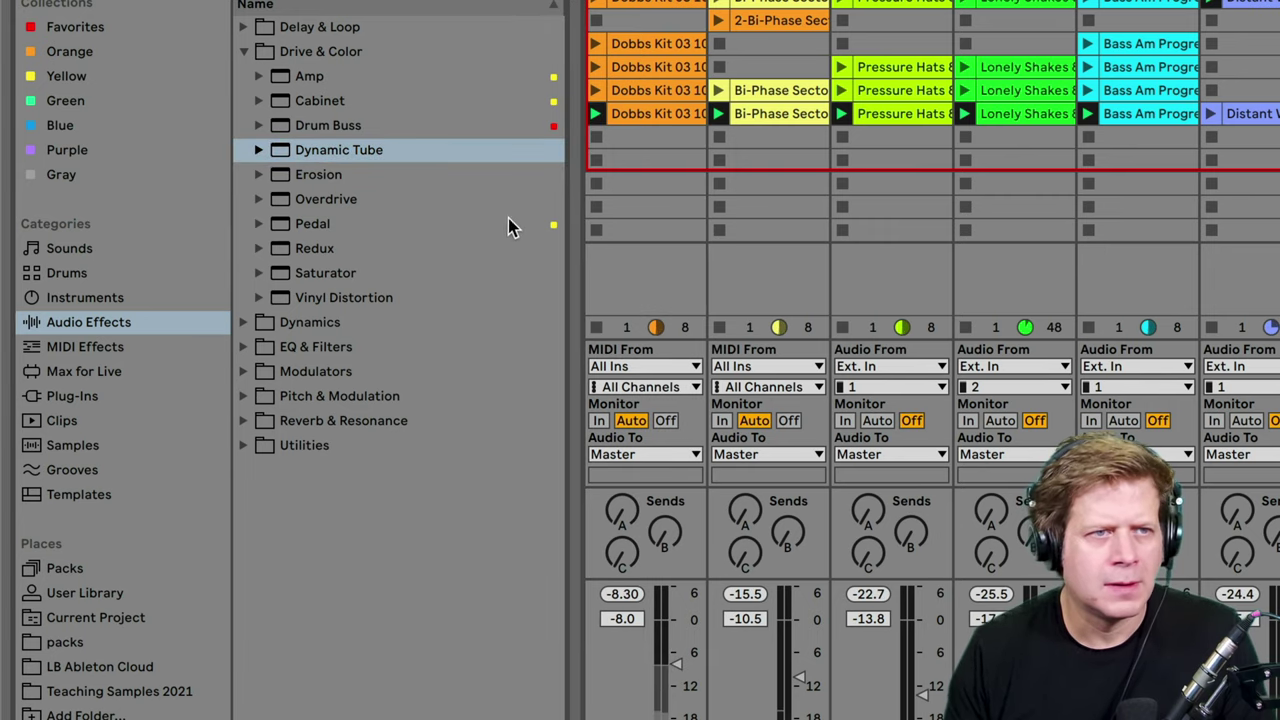
{"action": "left_click", "coordinate": [285, 158]}
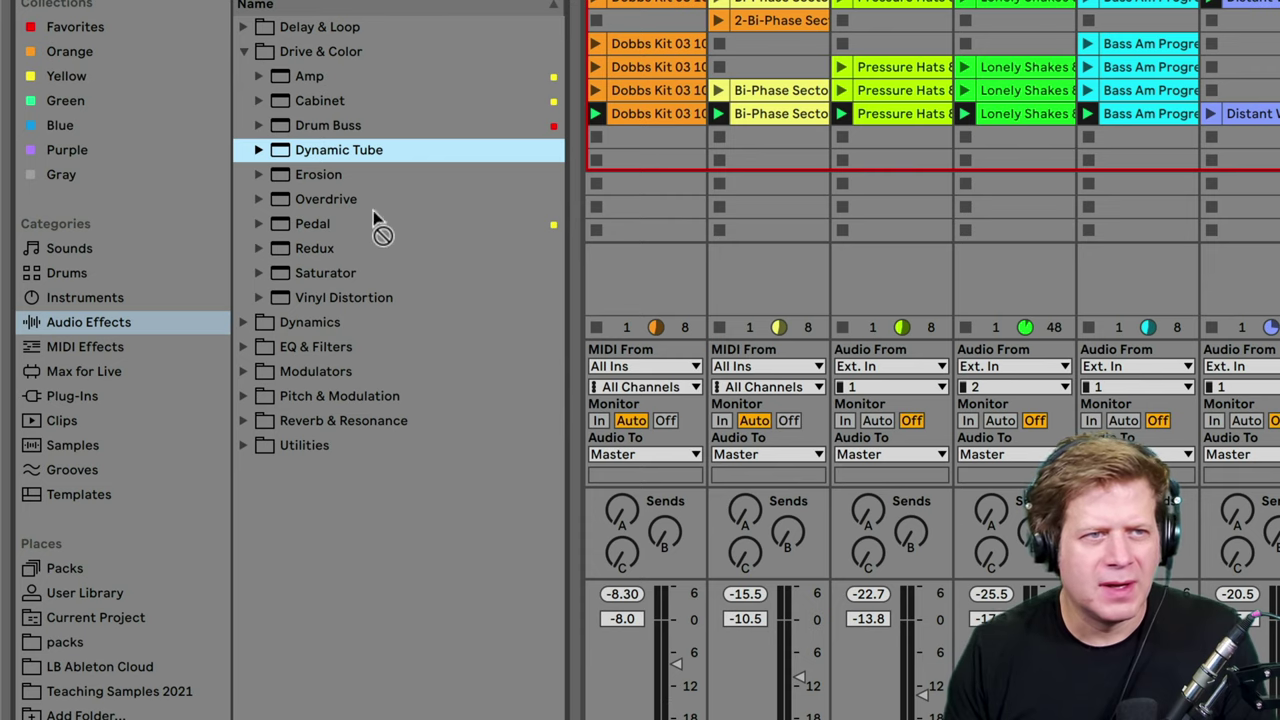
{"action": "left_click", "coordinate": [259, 150]}
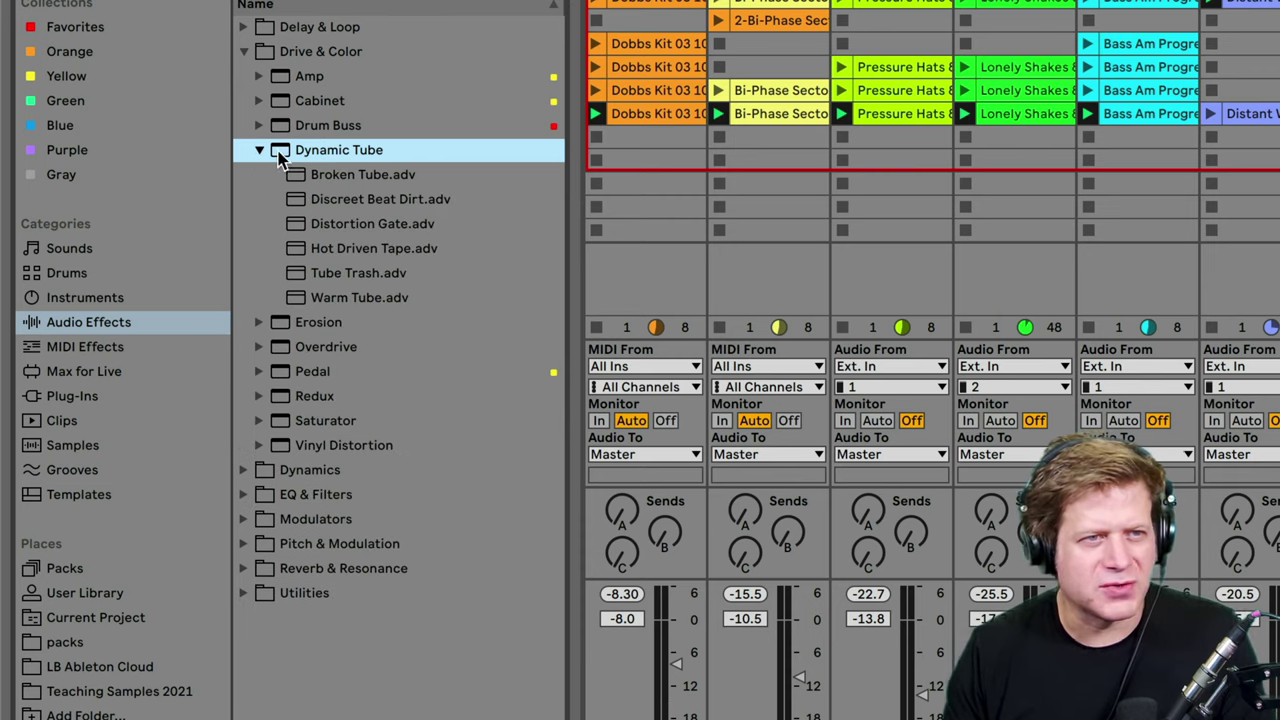
{"action": "left_click", "coordinate": [374, 296]}
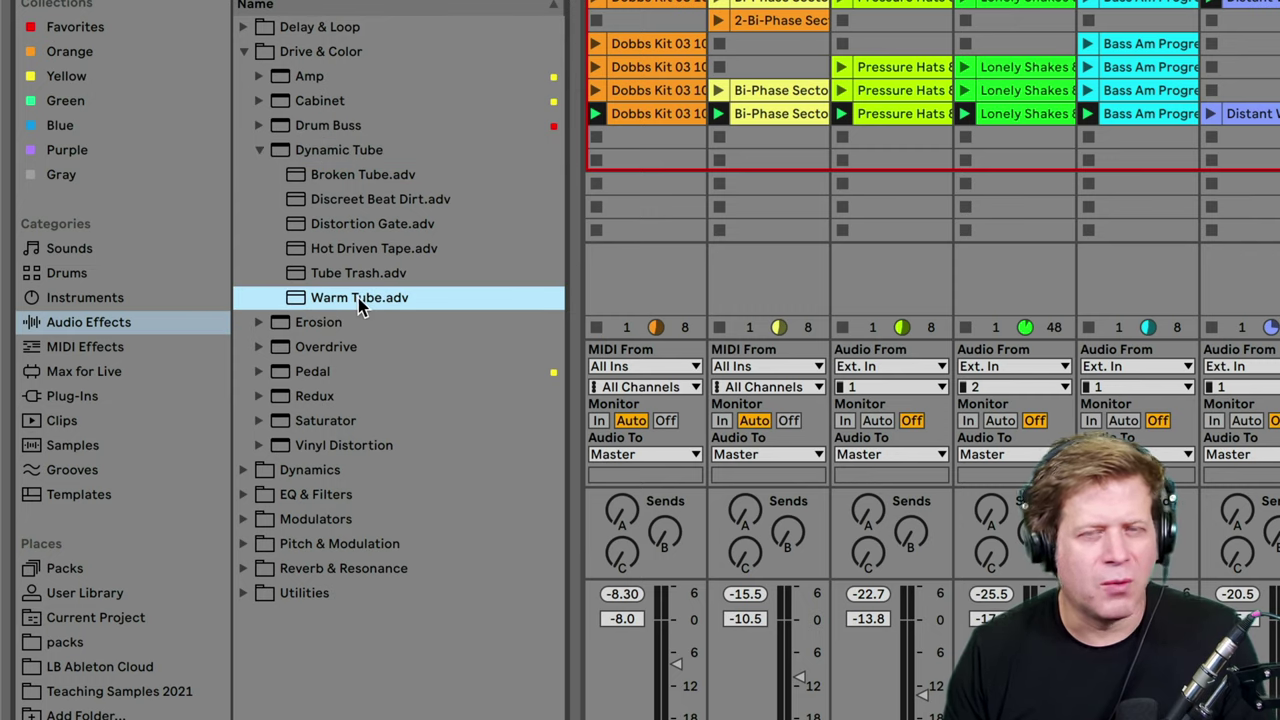
Load Warm Tube, compare it bypassed during playback, raise Drive to 7.97 dB, then delete it.
{"action": "key", "text": "Return"}
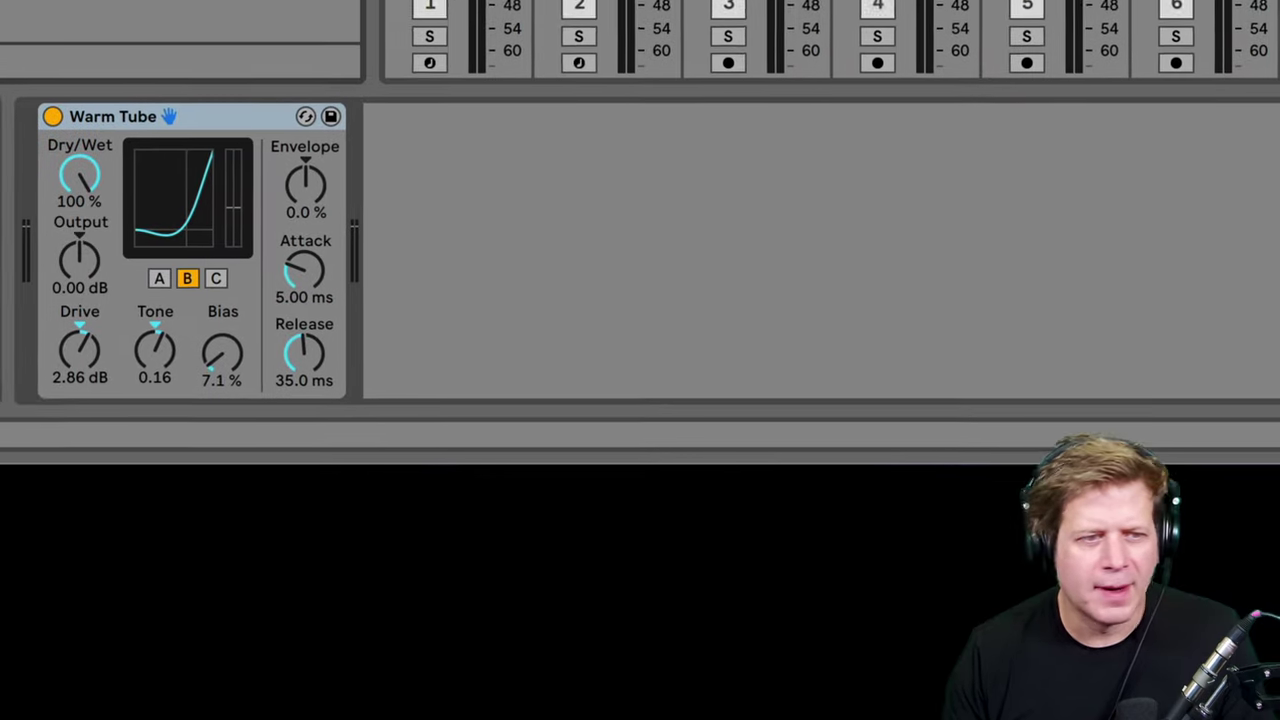
{"action": "key", "text": "space"}
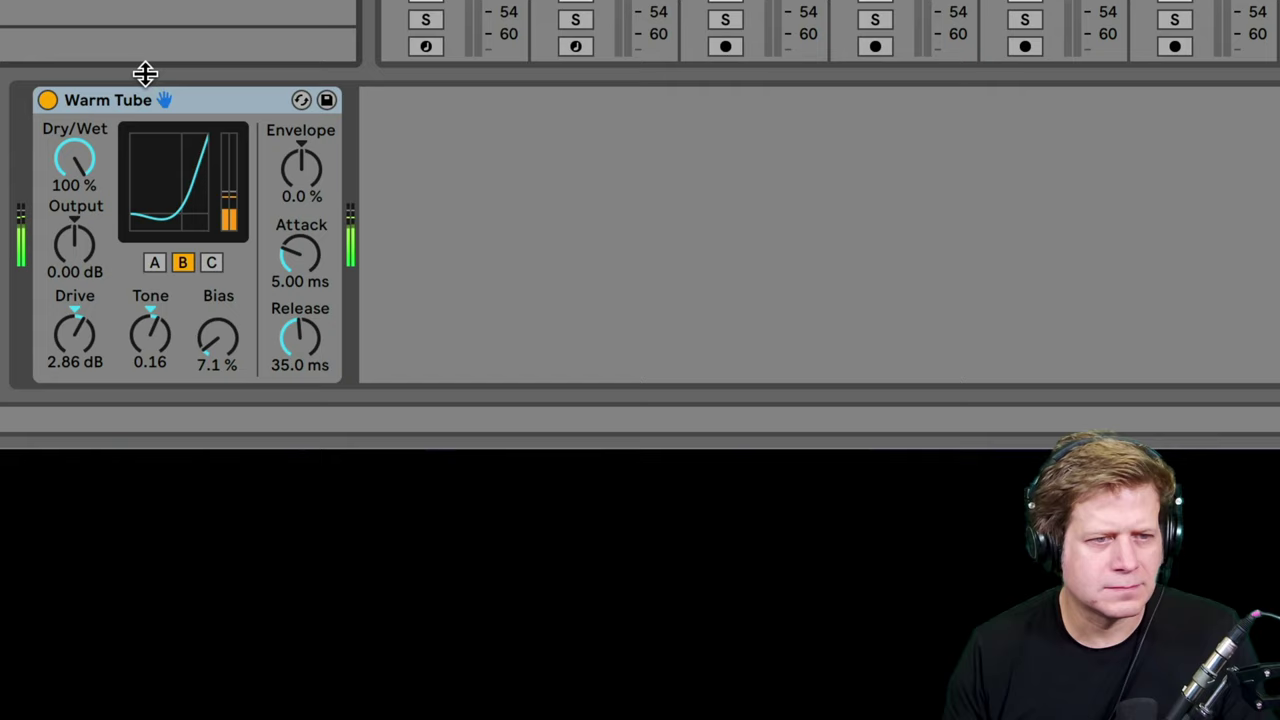
{"action": "left_click", "coordinate": [47, 101]}
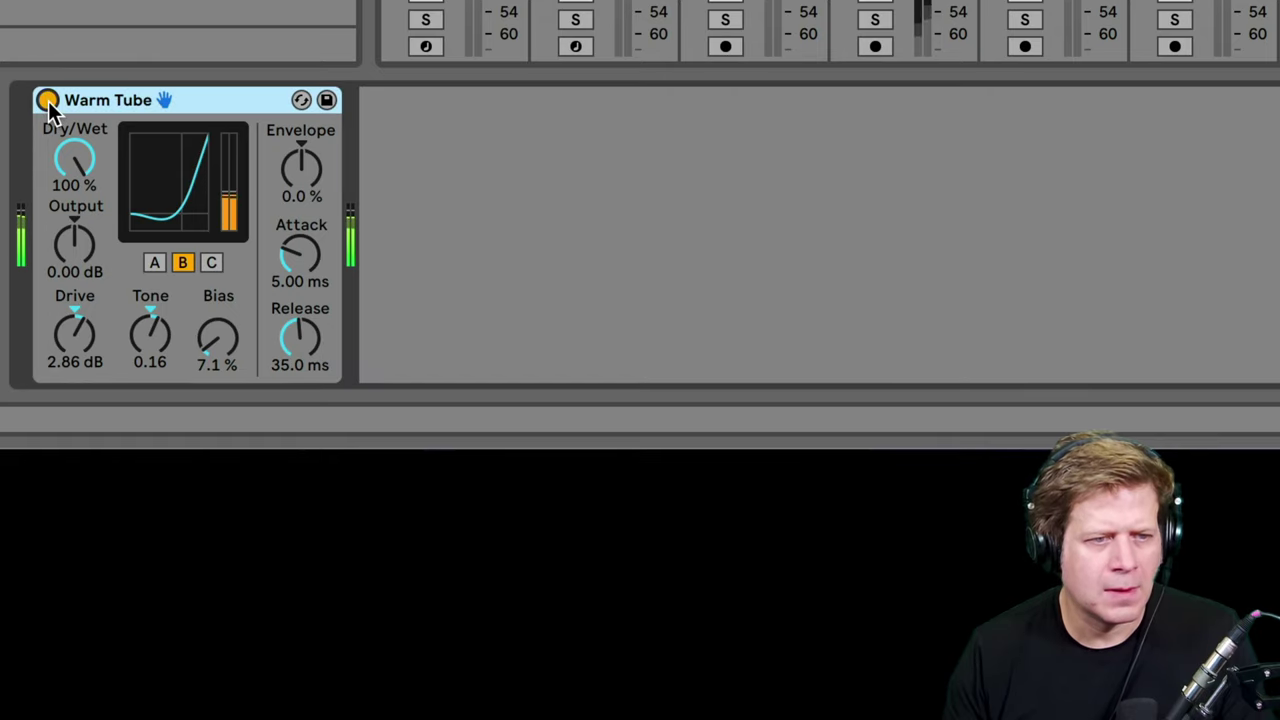
{"action": "left_click", "coordinate": [47, 101]}
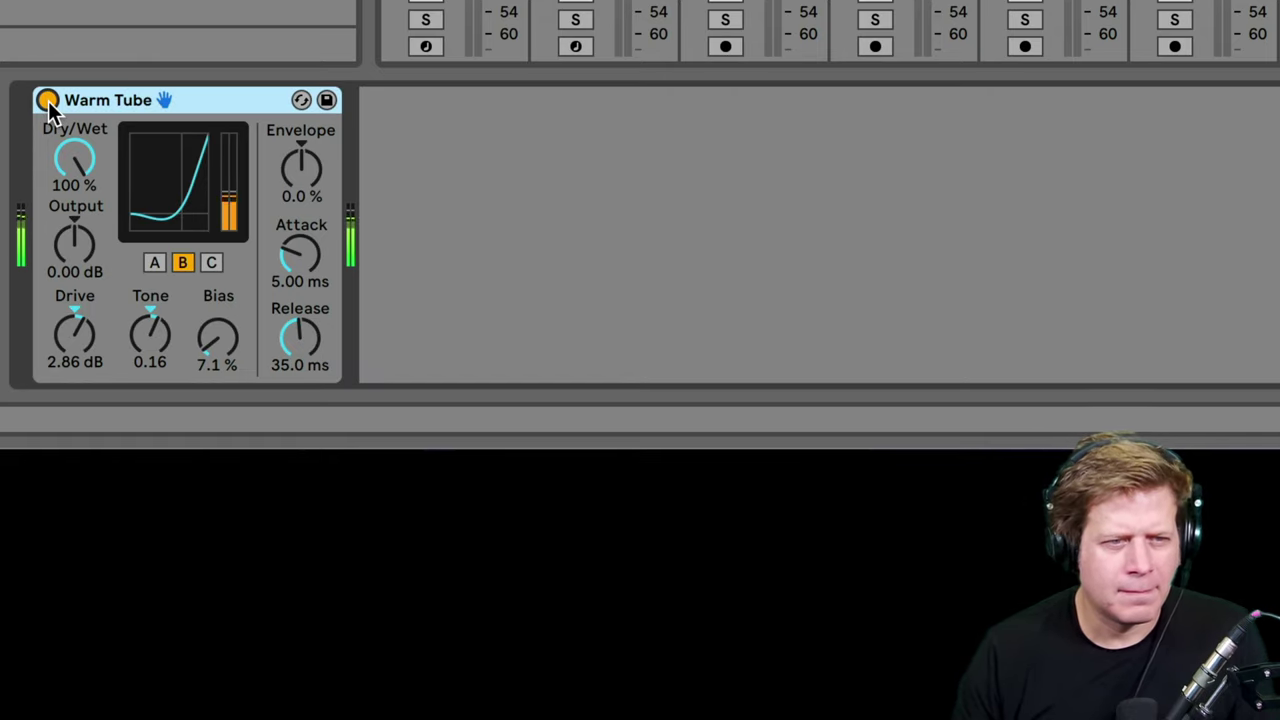
{"action": "left_click_drag", "start_coordinate": [86, 360], "coordinate": [86, 288]}
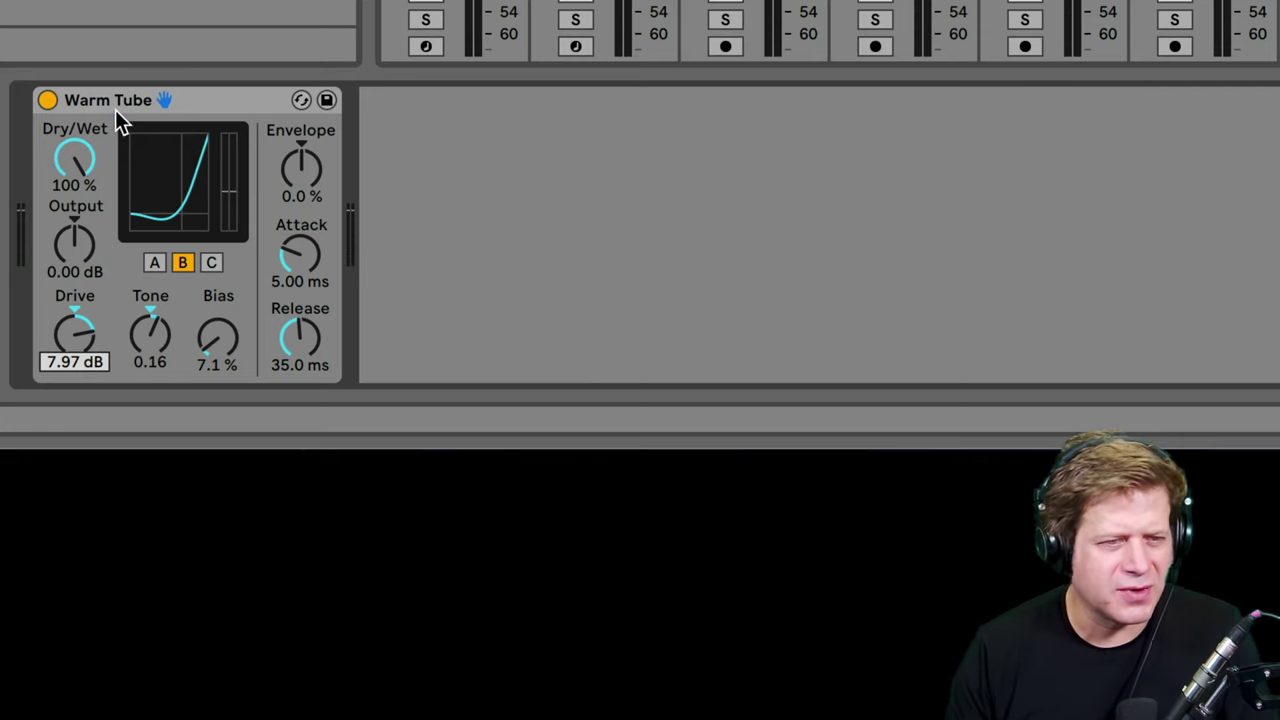
{"action": "left_click", "coordinate": [225, 100]}
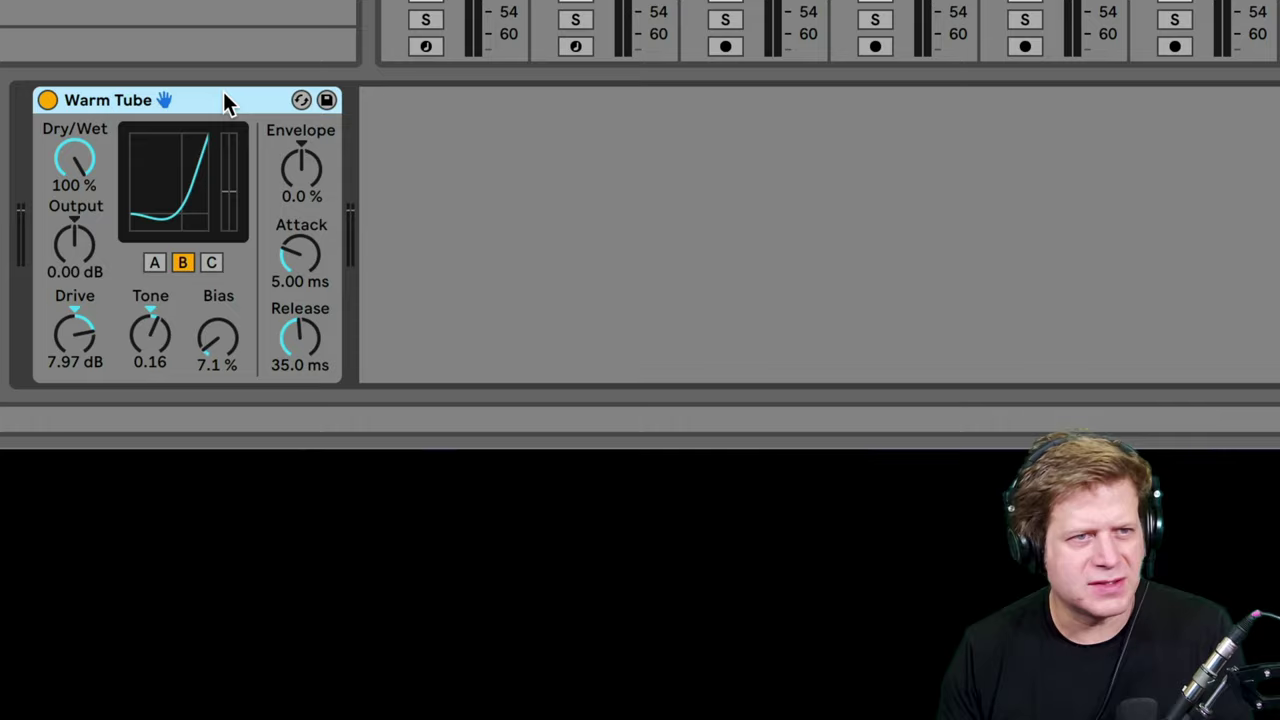
{"action": "key", "text": "Delete"}
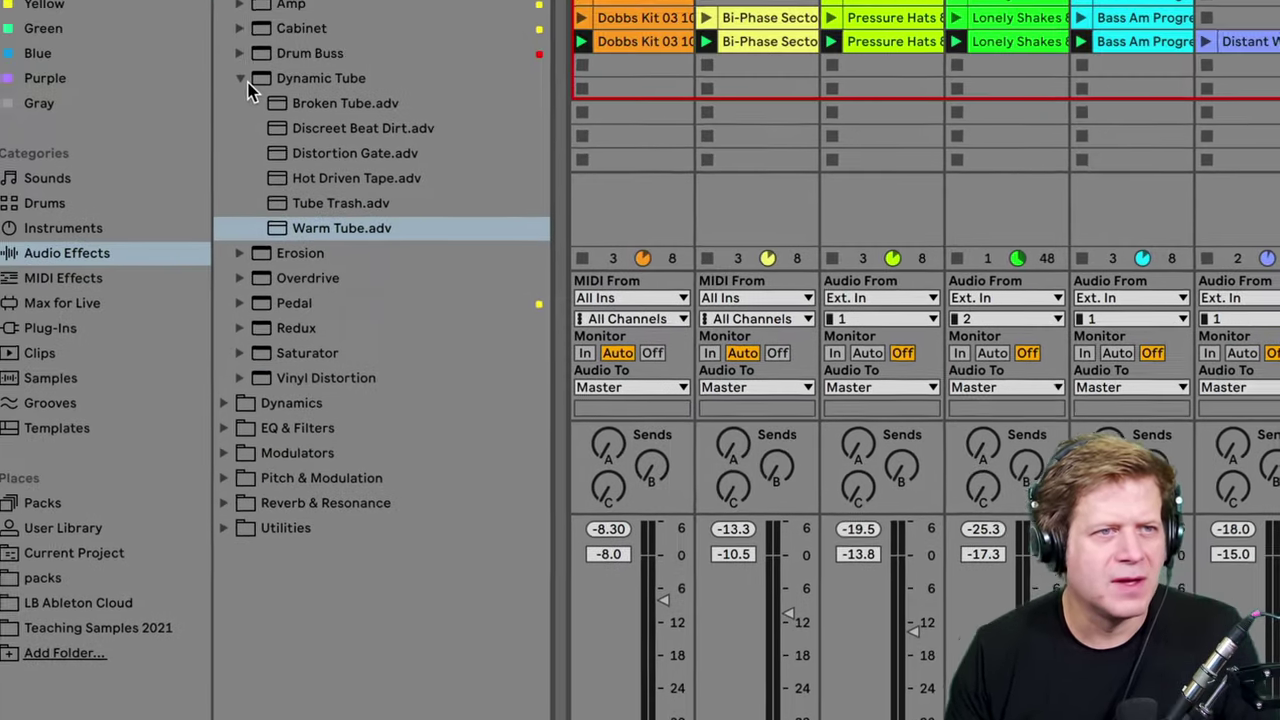
Load Erosion, raise its Amount to 159 with the XY dot, then delete the device.
{"action": "left_click", "coordinate": [251, 80]}
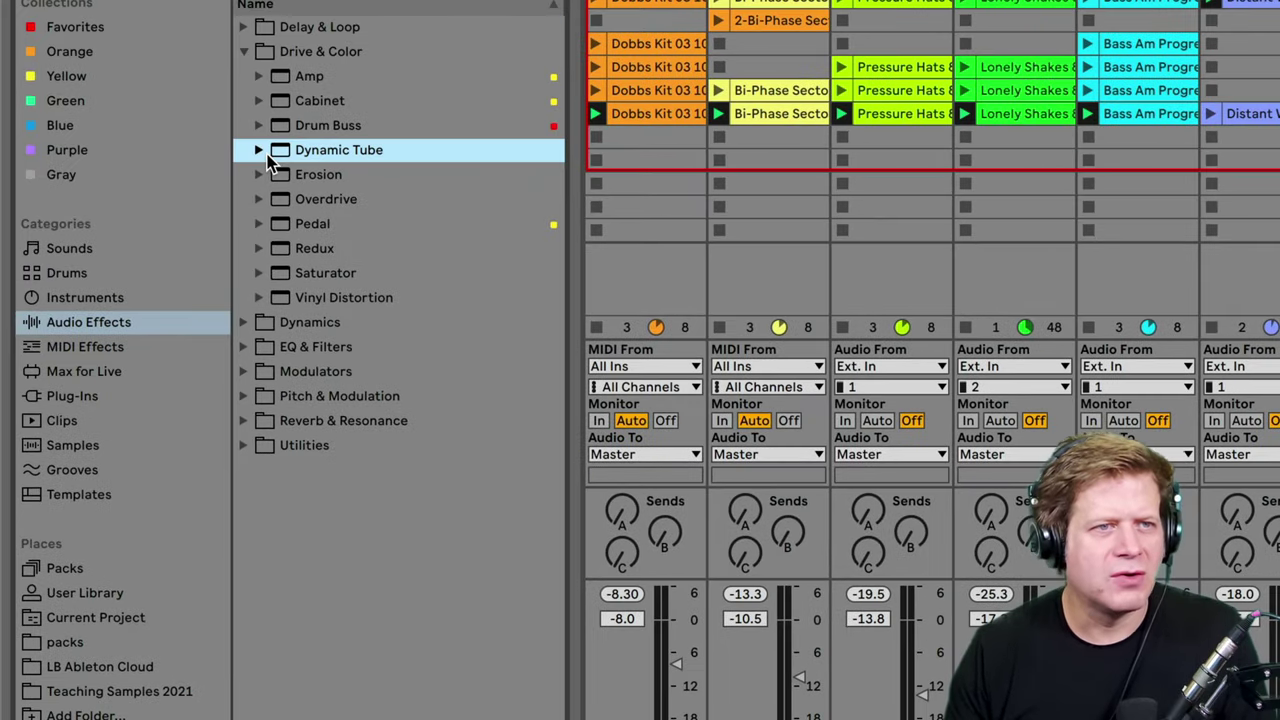
{"action": "left_click", "coordinate": [258, 176]}
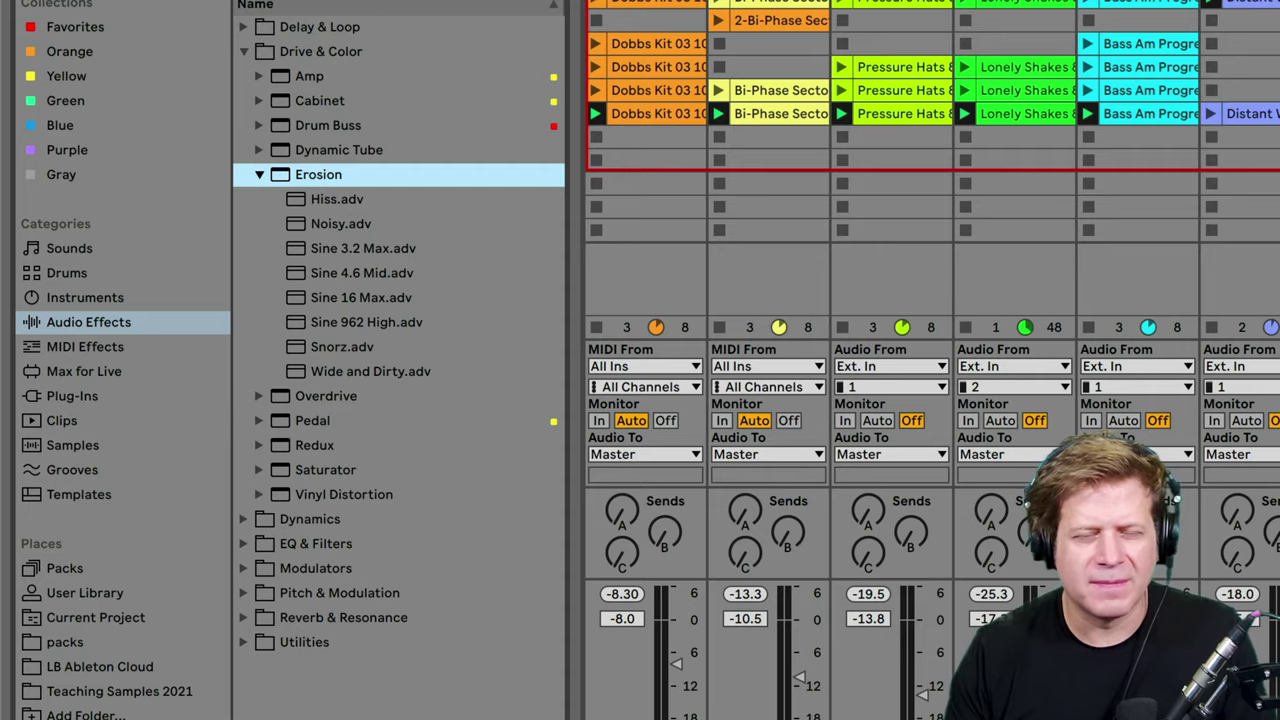
{"action": "key", "text": "Return"}
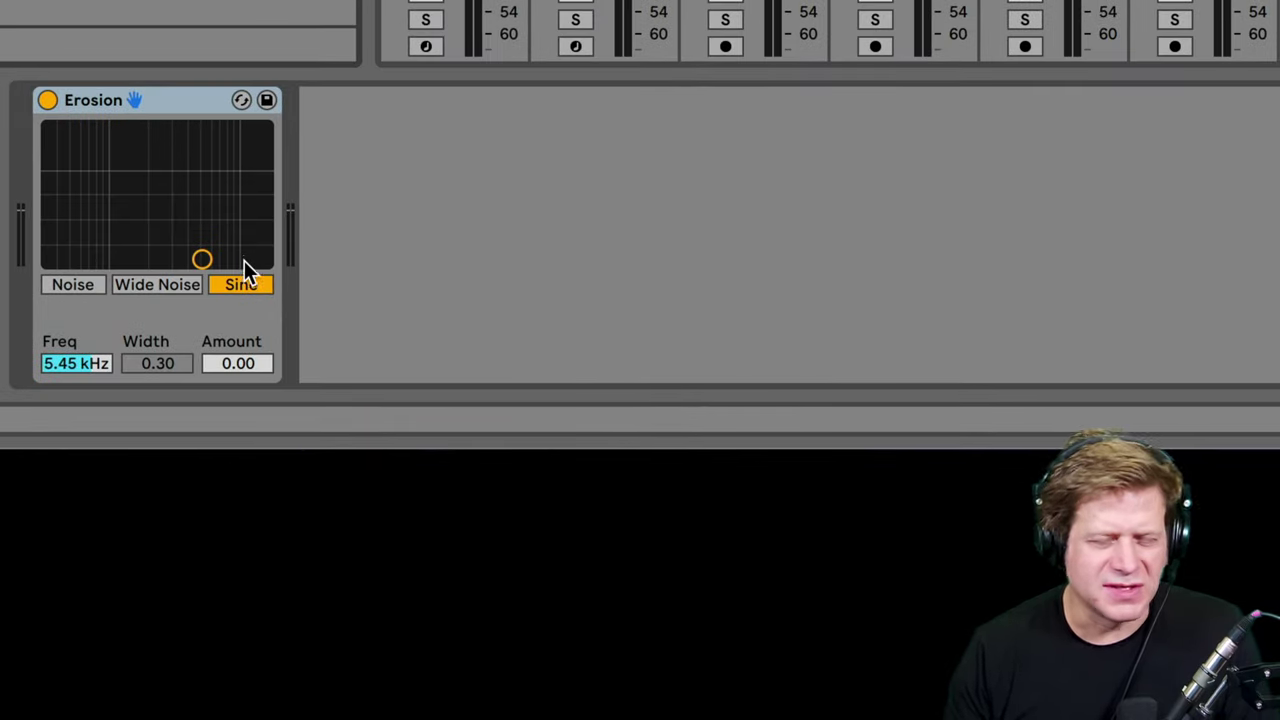
{"action": "left_click_drag", "start_coordinate": [202, 260], "coordinate": [191, 144]}
{"action": "left_click", "coordinate": [166, 99]}
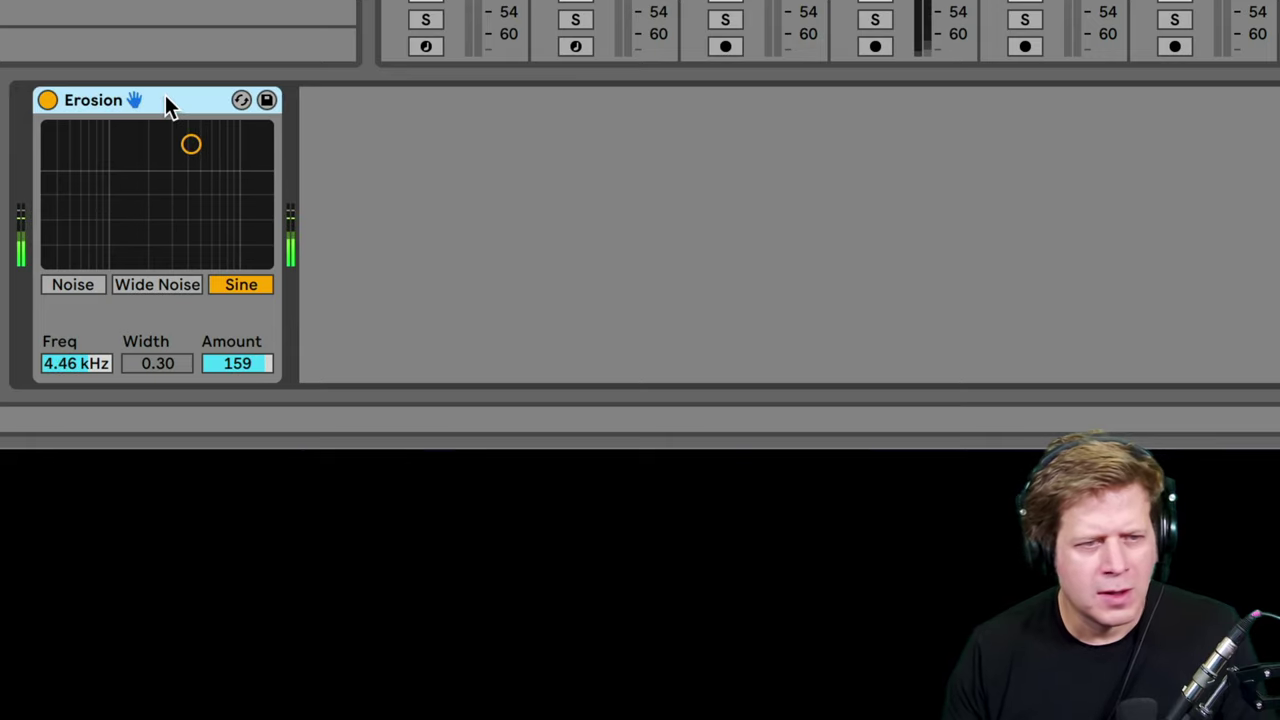
{"action": "key", "text": "Delete"}
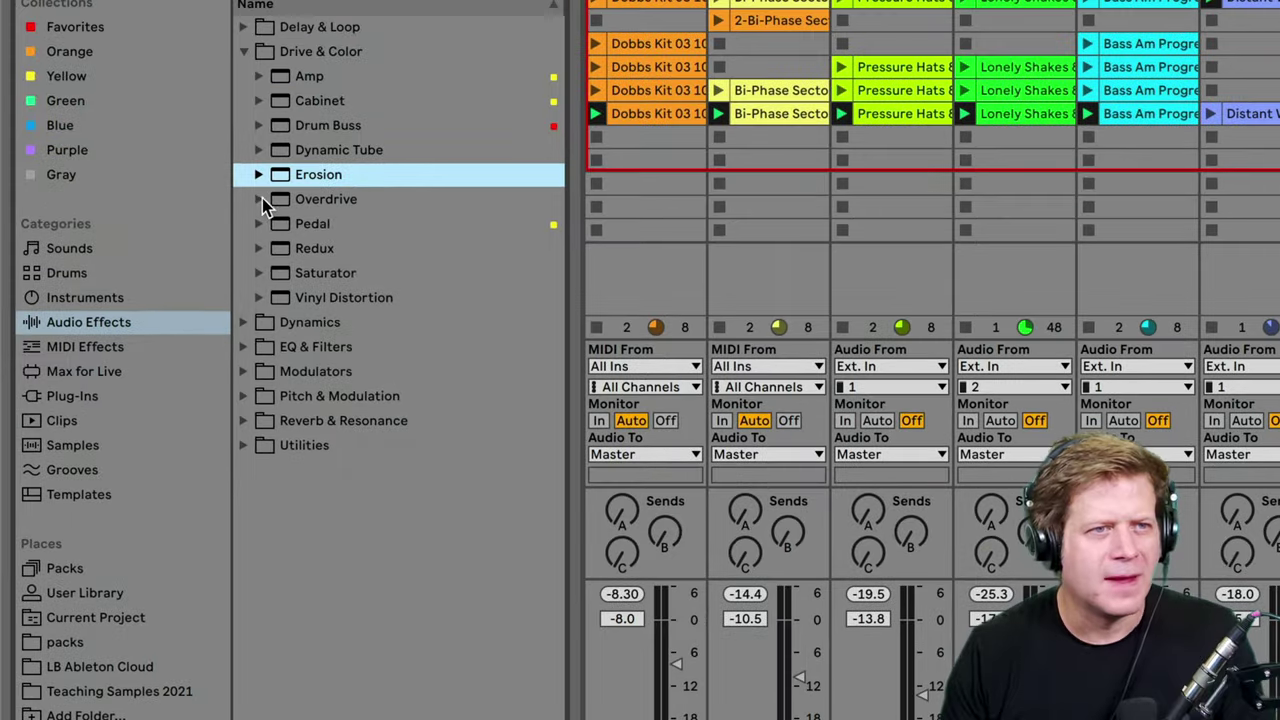
Add Overdrive to the track and nudge its Drive up to 51%.
{"action": "left_click", "coordinate": [260, 200]}
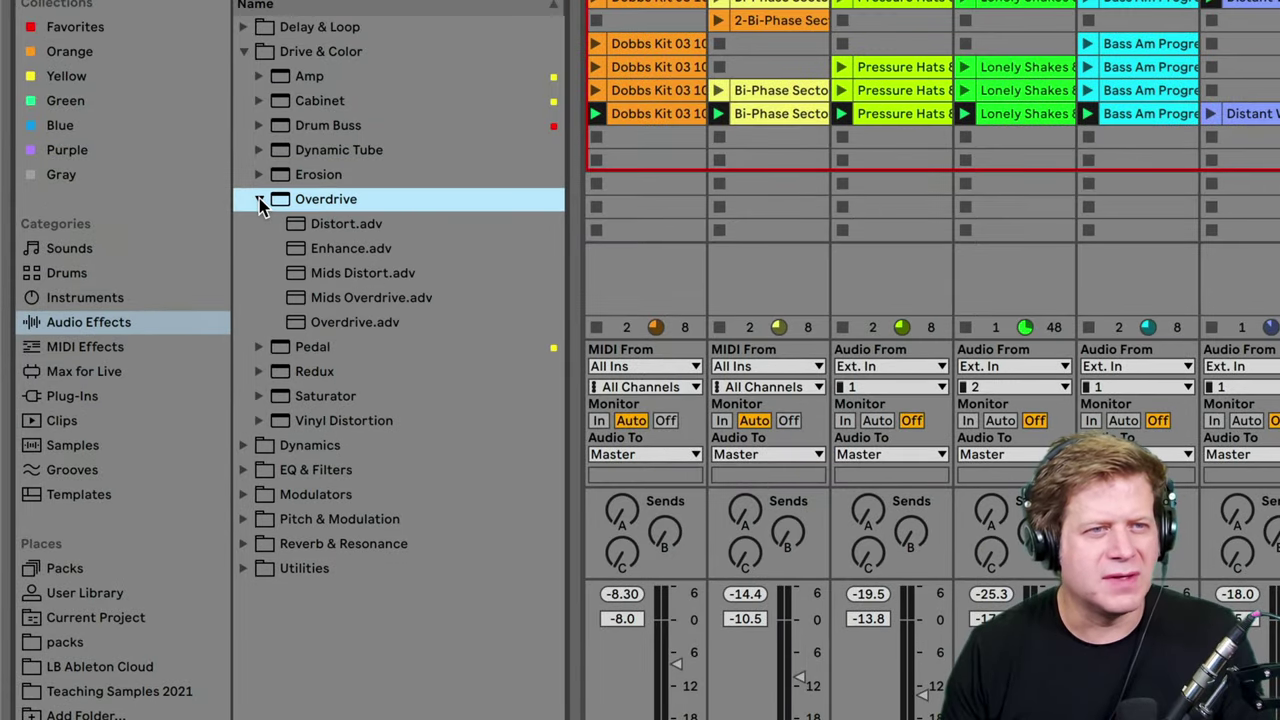
{"action": "left_click_drag", "start_coordinate": [260, 200], "coordinate": [650, 250]}
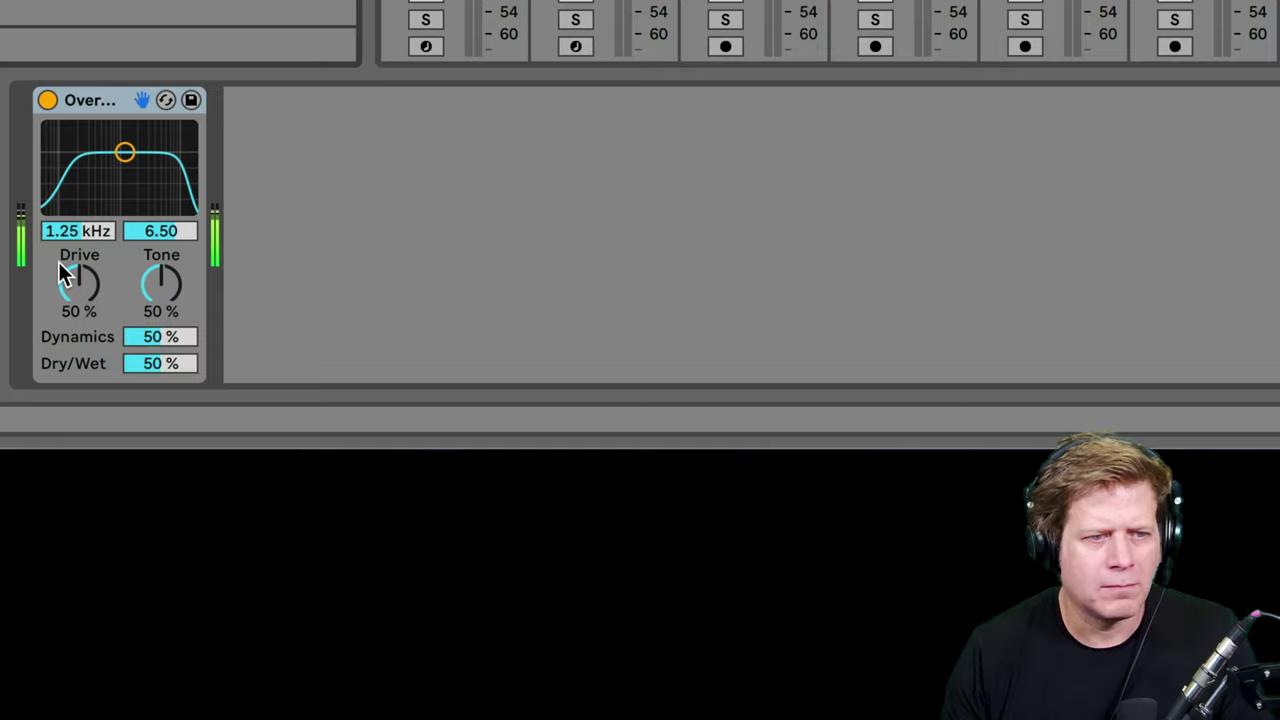
{"action": "left_click_drag", "start_coordinate": [78, 281], "coordinate": [78, 319]}
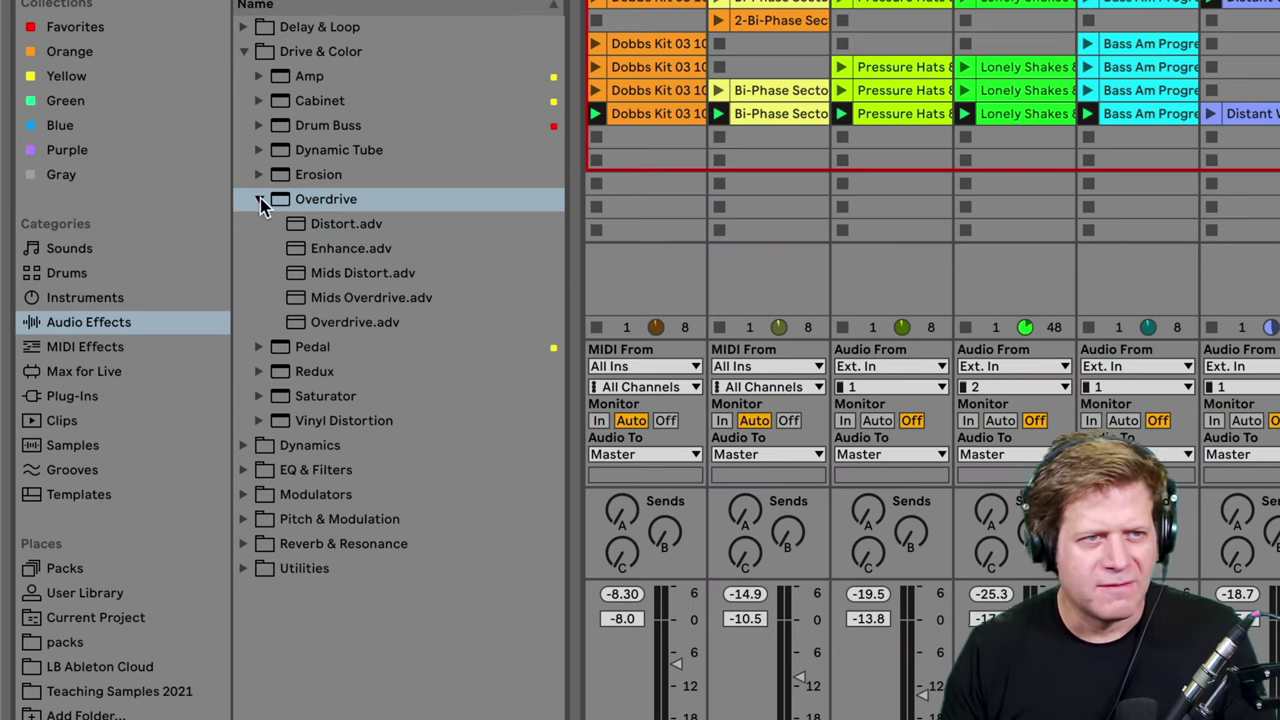
Collapse Overdrive, expand the Pedal presets folder, and launch the rightmost track's clip.
{"action": "left_click", "coordinate": [259, 200]}
{"action": "left_click", "coordinate": [259, 224]}
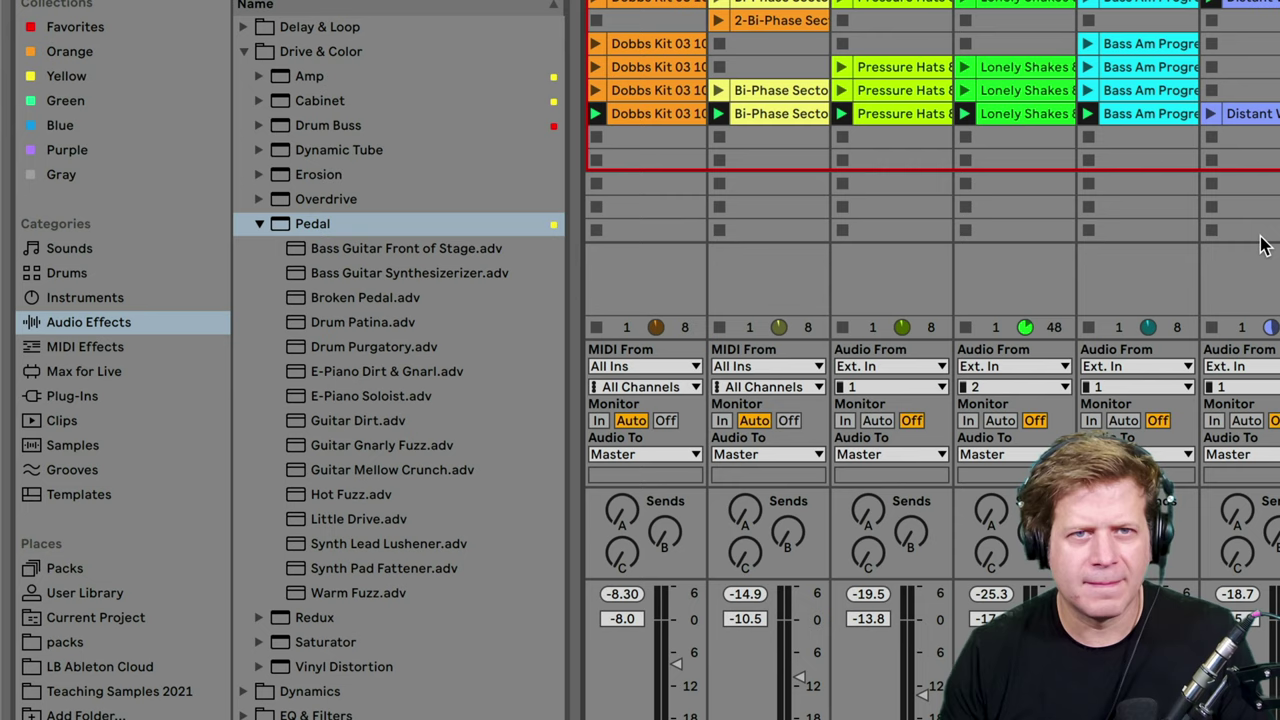
{"action": "left_click", "coordinate": [1211, 114]}
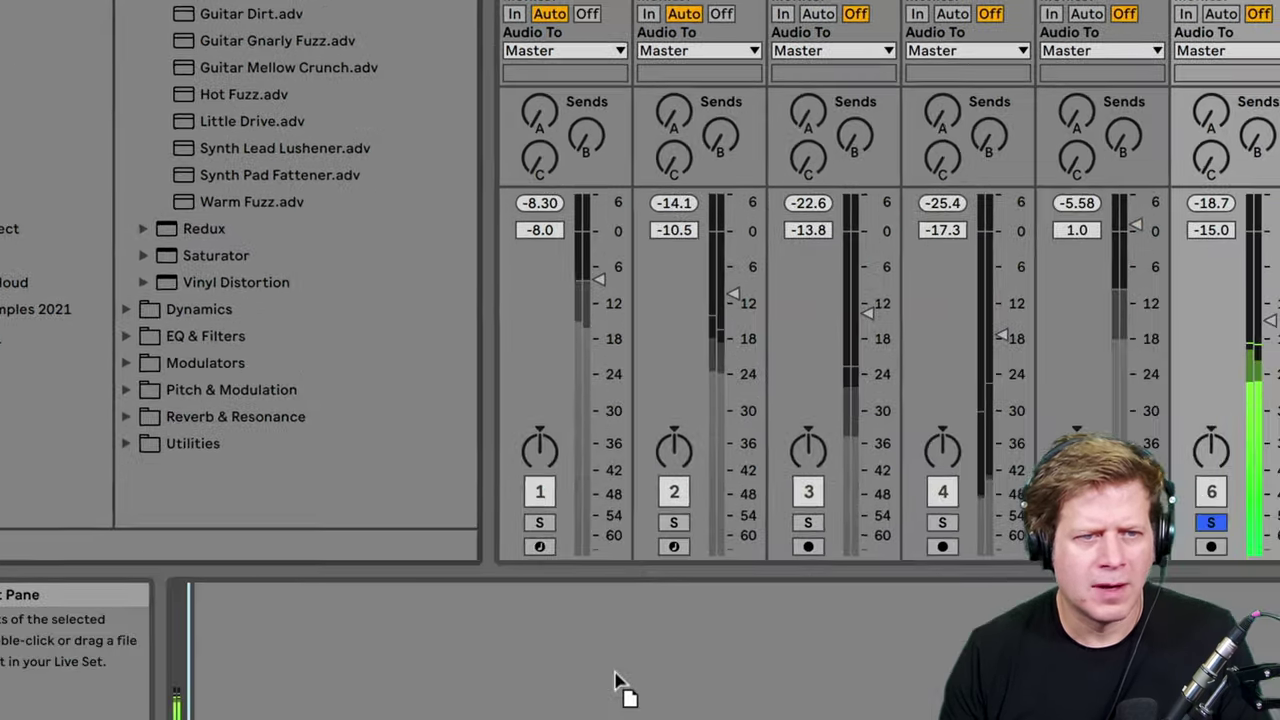
Add a Pedal to the track, raise Gain to 81%, and try Fuzz before returning to OD.
{"action": "left_click_drag", "start_coordinate": [617, 683], "coordinate": [480, 712]}
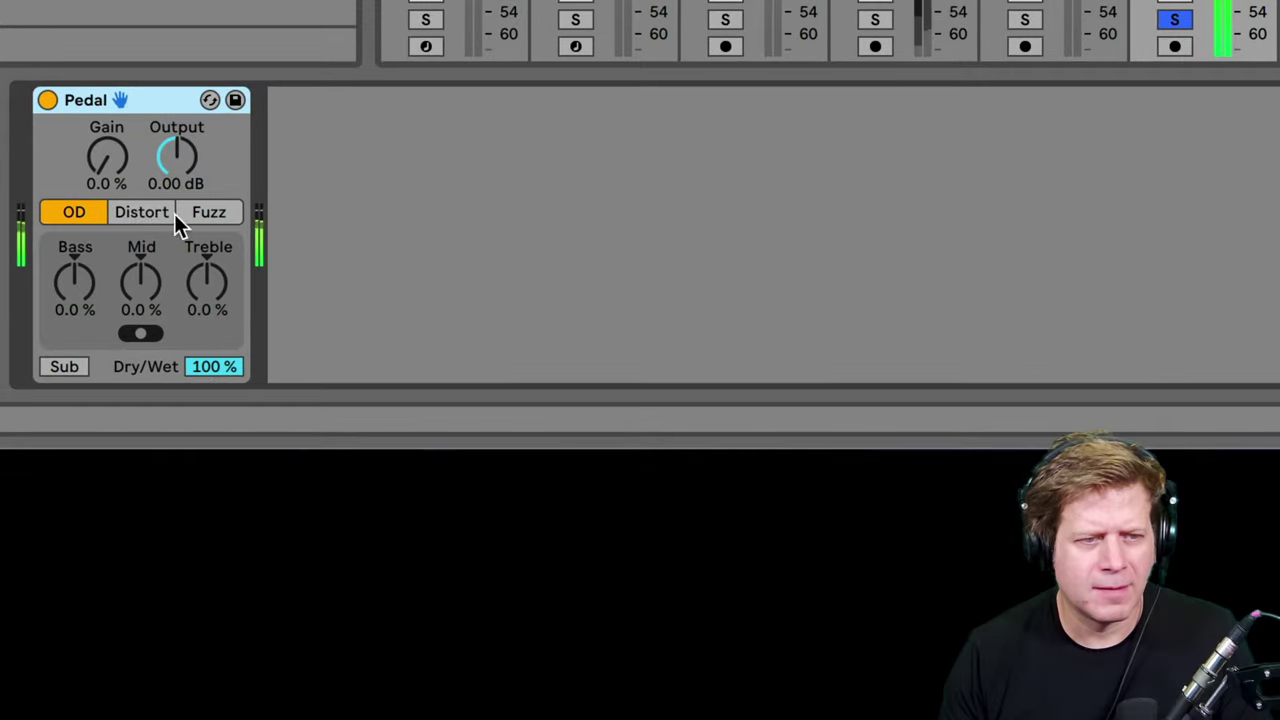
{"action": "left_click_drag", "start_coordinate": [110, 182], "coordinate": [108, 148]}
{"action": "left_click", "coordinate": [200, 213]}
{"action": "left_click", "coordinate": [92, 208]}
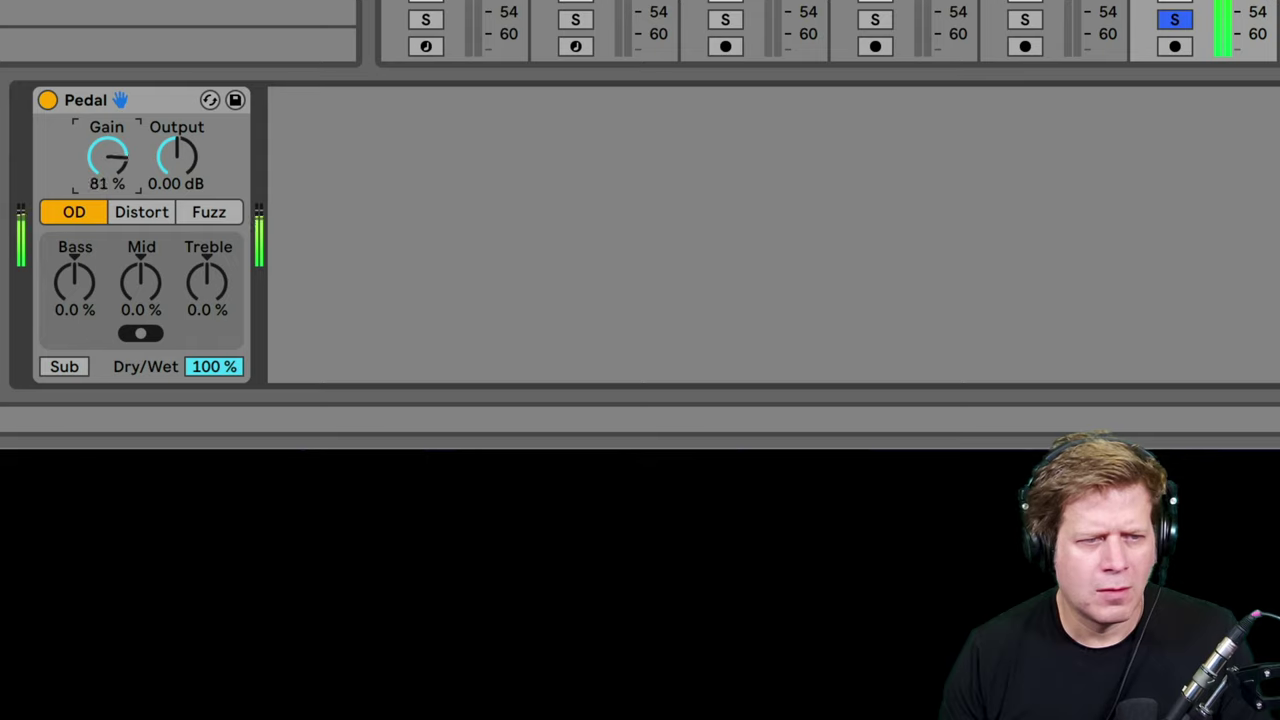
Compare the Pedal bypassed and active, then delete it from the track.
{"action": "left_click", "coordinate": [50, 100]}
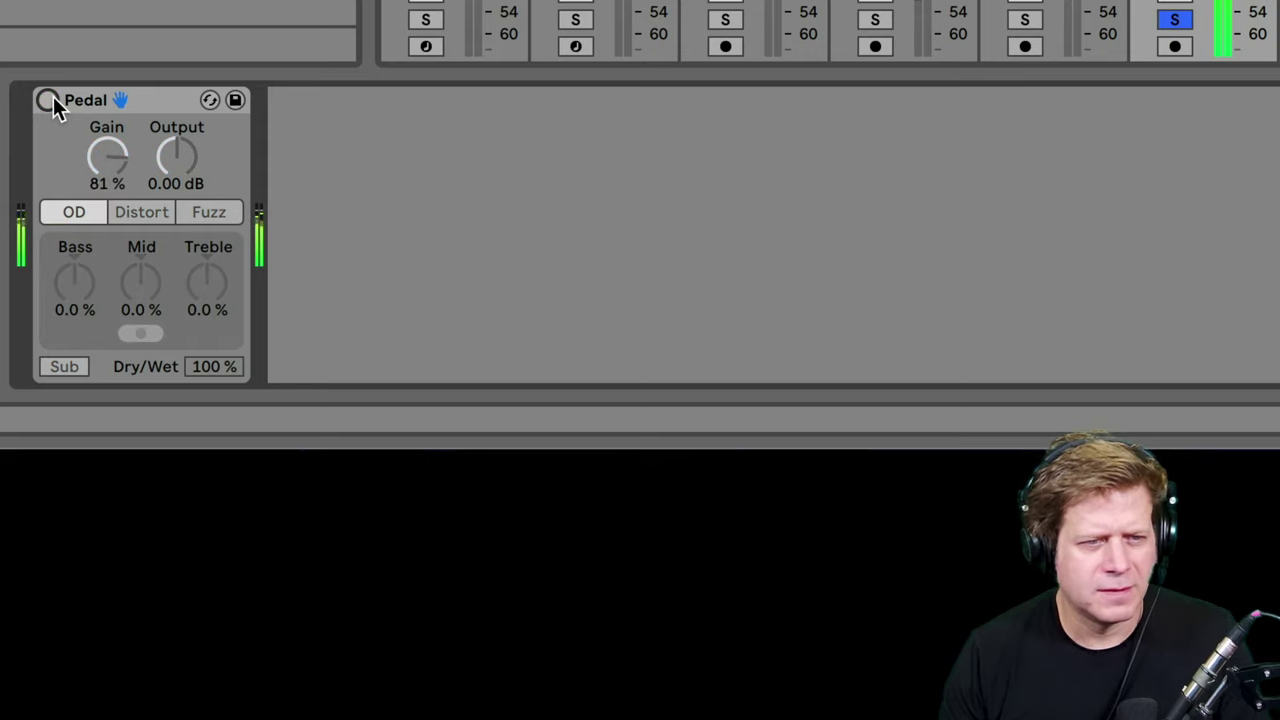
{"action": "left_click", "coordinate": [48, 100]}
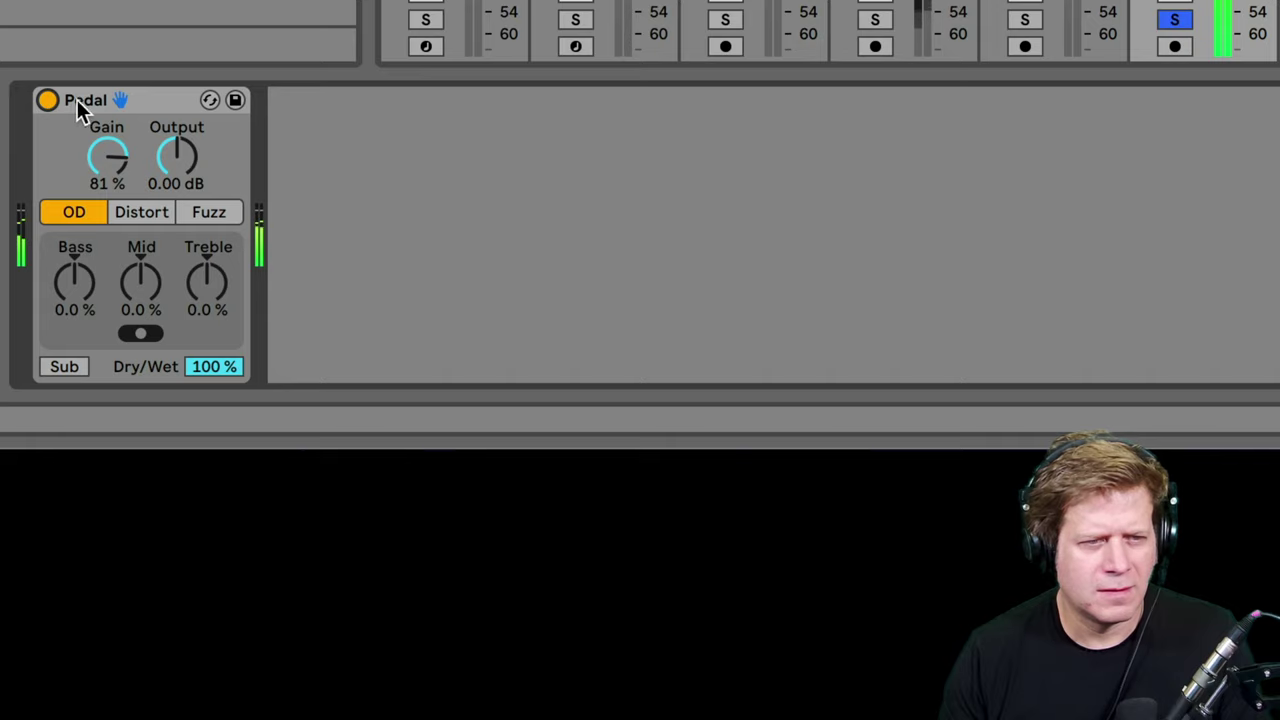
{"action": "left_click", "coordinate": [155, 103]}
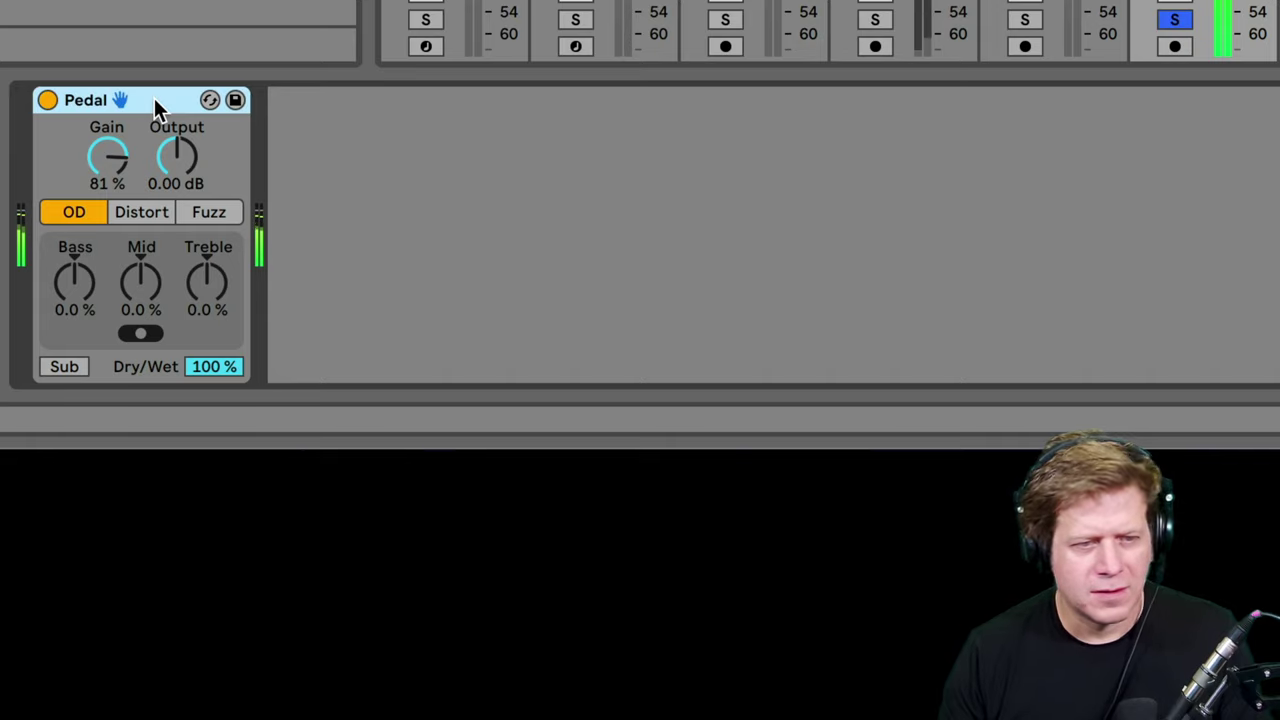
{"action": "key", "text": "Delete"}
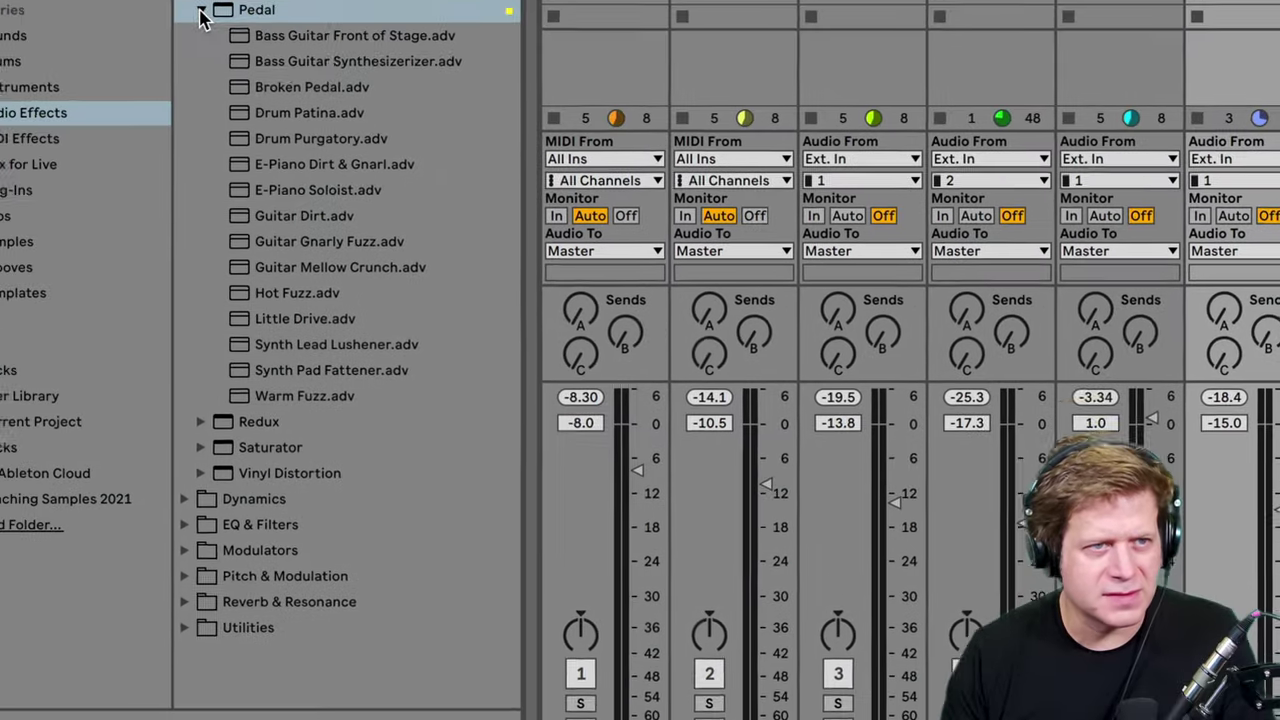
Add Redux to the track and lower Bits to 4 and Rate to 1.22 kHz.
{"action": "left_click", "coordinate": [201, 12]}
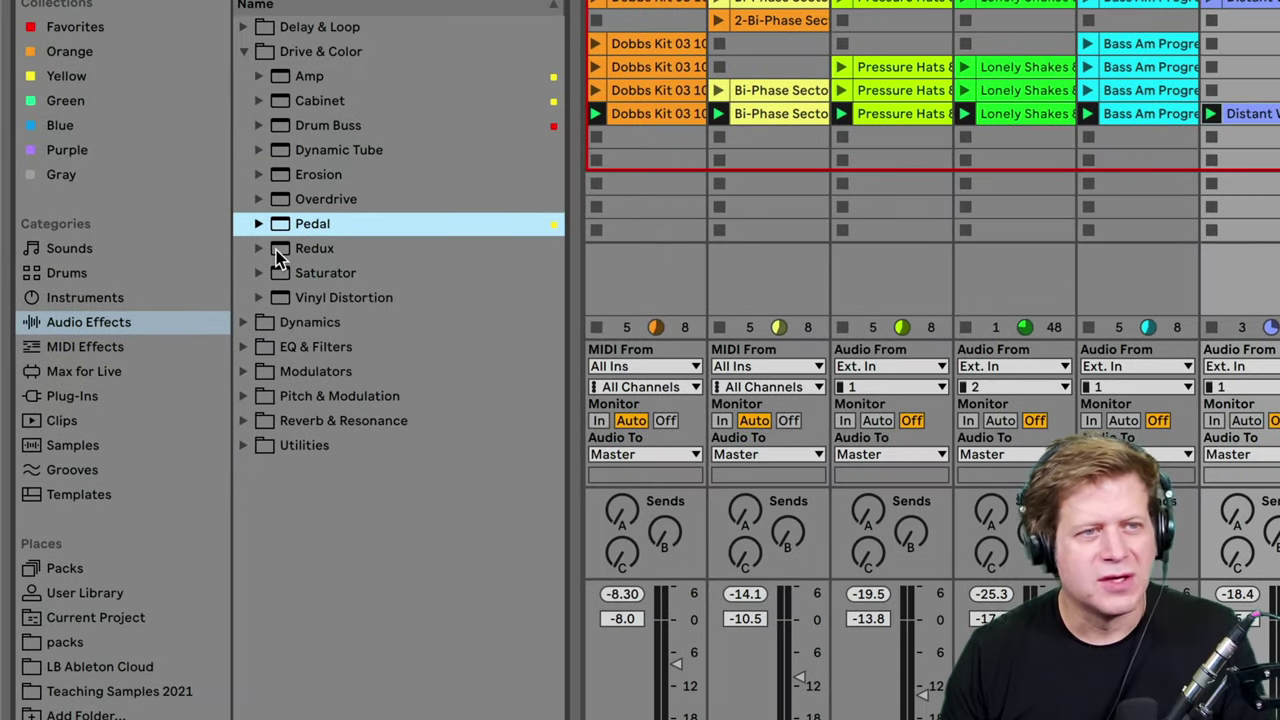
{"action": "left_click_drag", "start_coordinate": [280, 258], "coordinate": [1248, 313]}
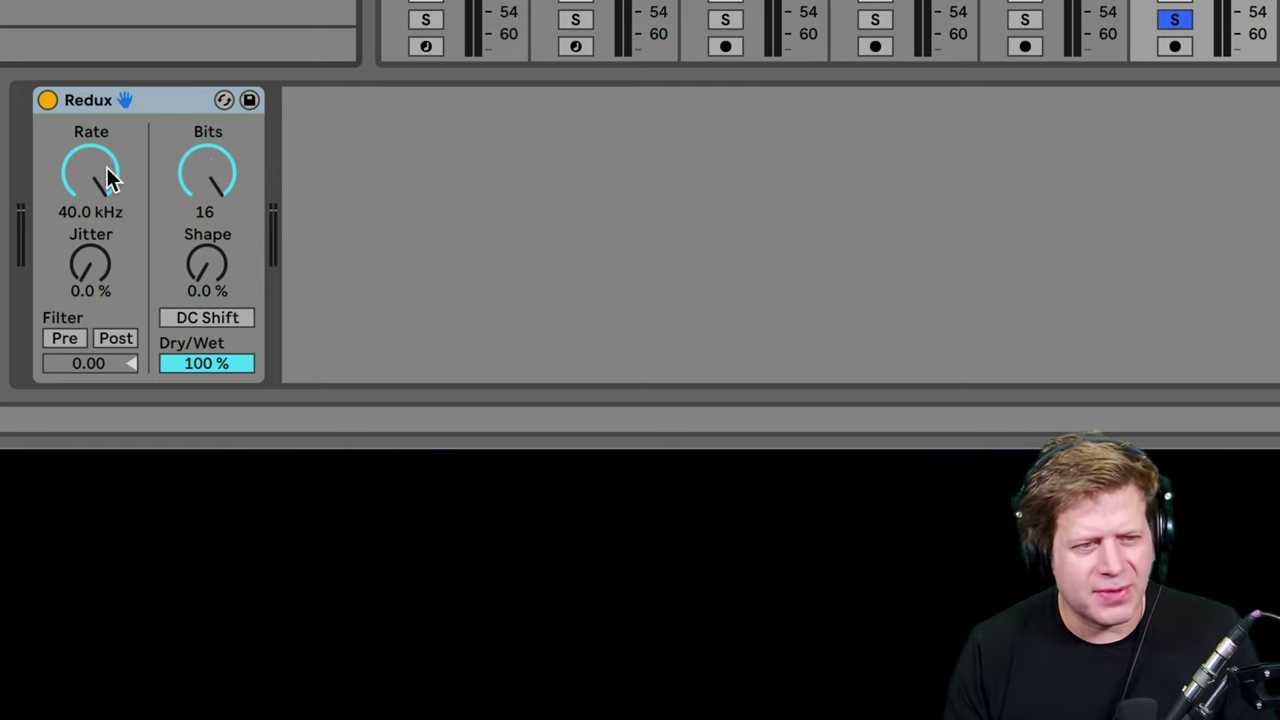
{"action": "left_click_drag", "start_coordinate": [89, 166], "coordinate": [90, 120]}
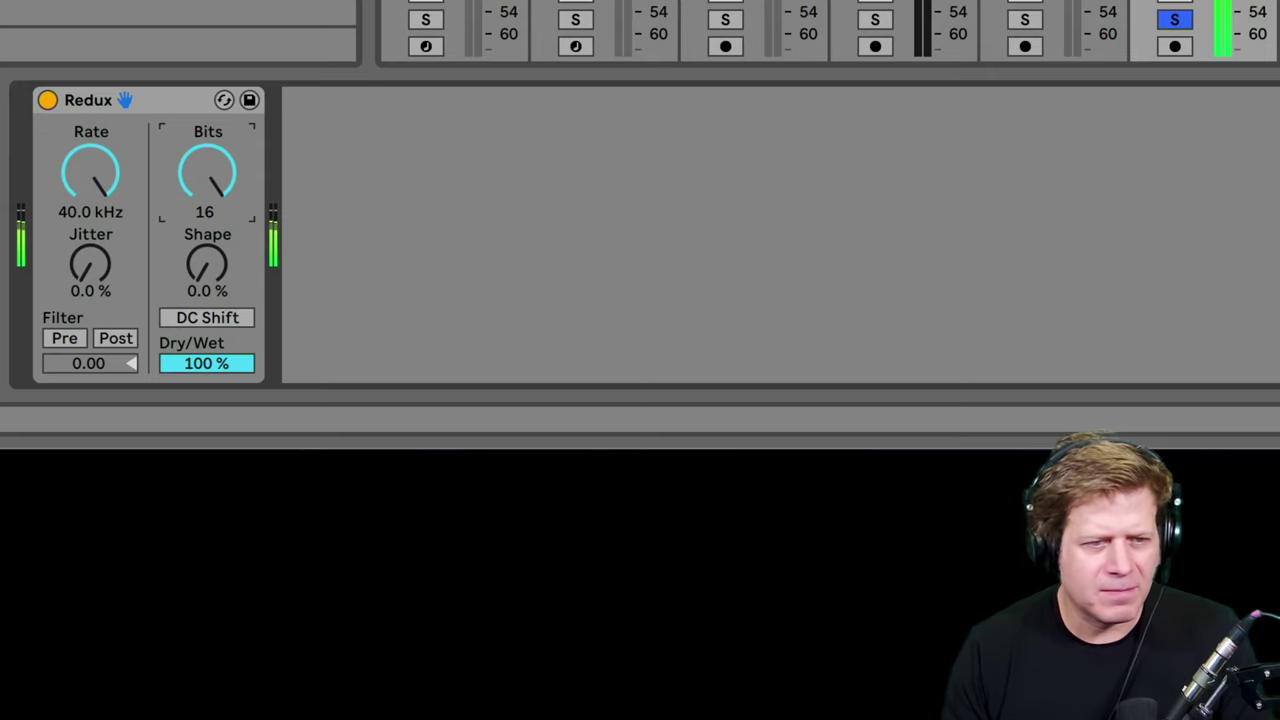
{"action": "left_click_drag", "start_coordinate": [208, 168], "coordinate": [208, 222]}
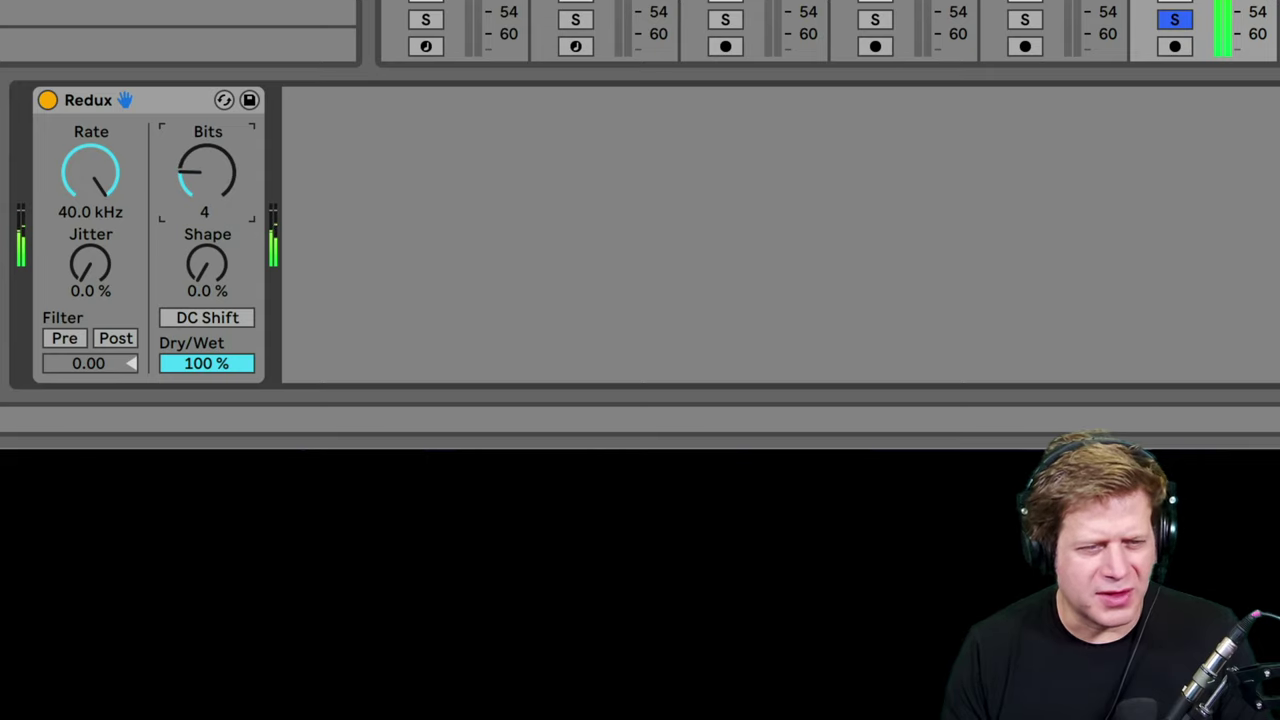
{"action": "left_click", "coordinate": [92, 158]}
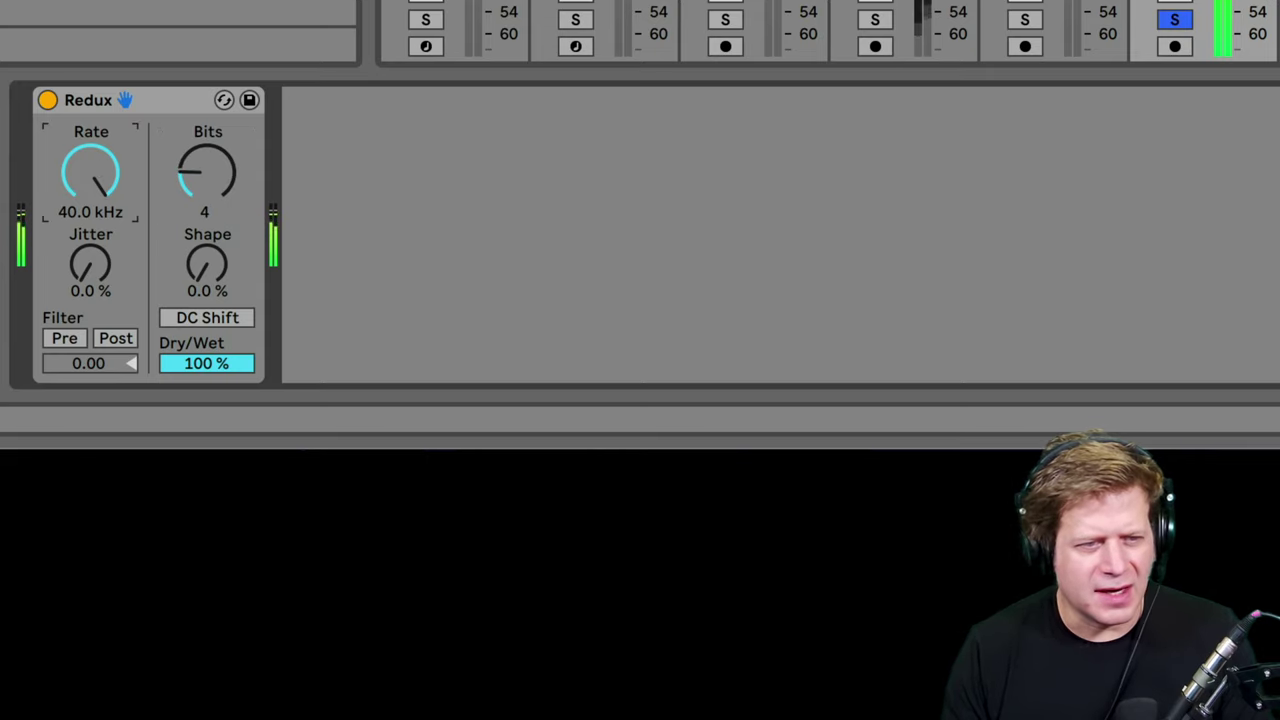
{"action": "left_click_drag", "start_coordinate": [92, 158], "coordinate": [92, 244]}
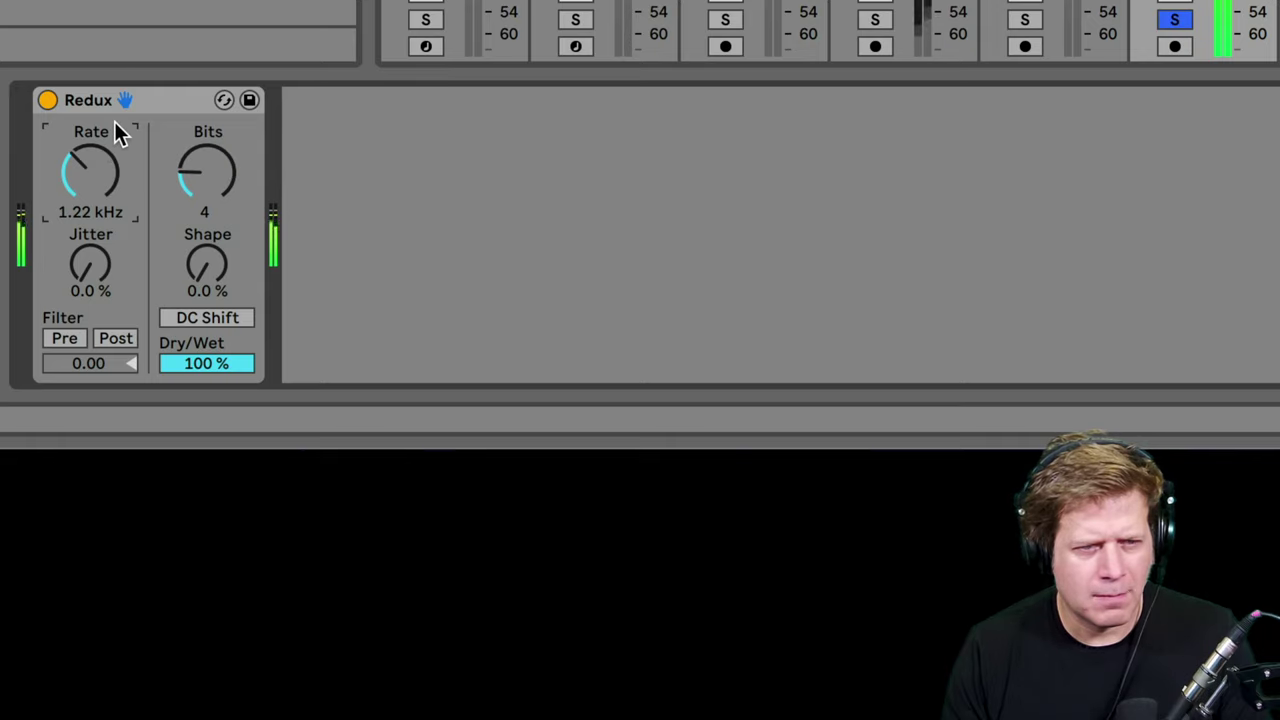
{"action": "left_click", "coordinate": [158, 98]}
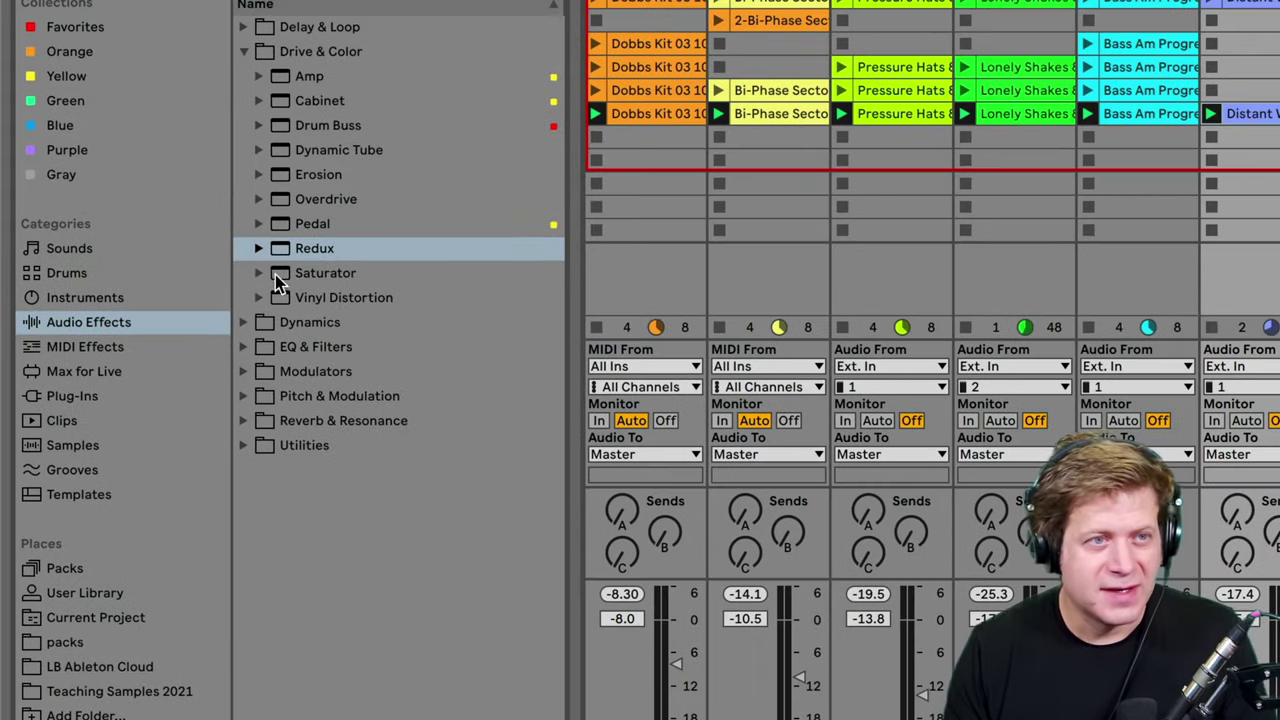
Load the Saturator preset A Bit Warmer.adv onto the track and start playback.
{"action": "left_click", "coordinate": [259, 272]}
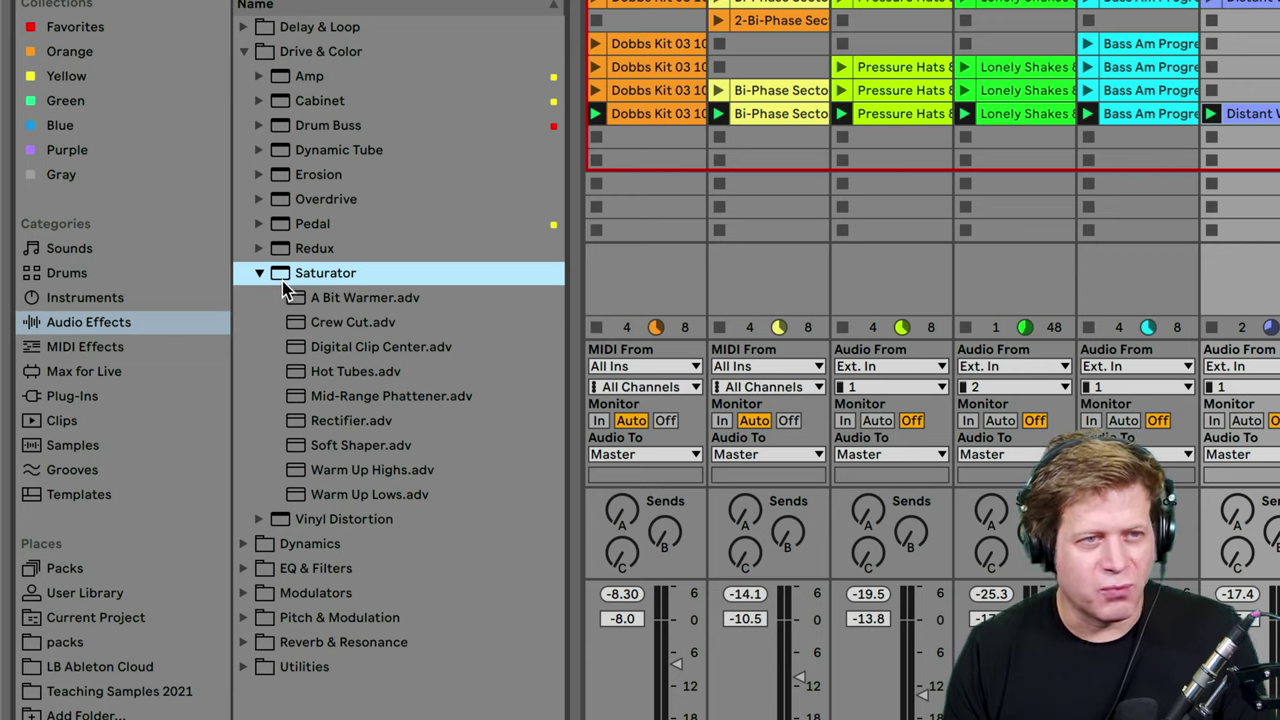
{"action": "left_click", "coordinate": [345, 300]}
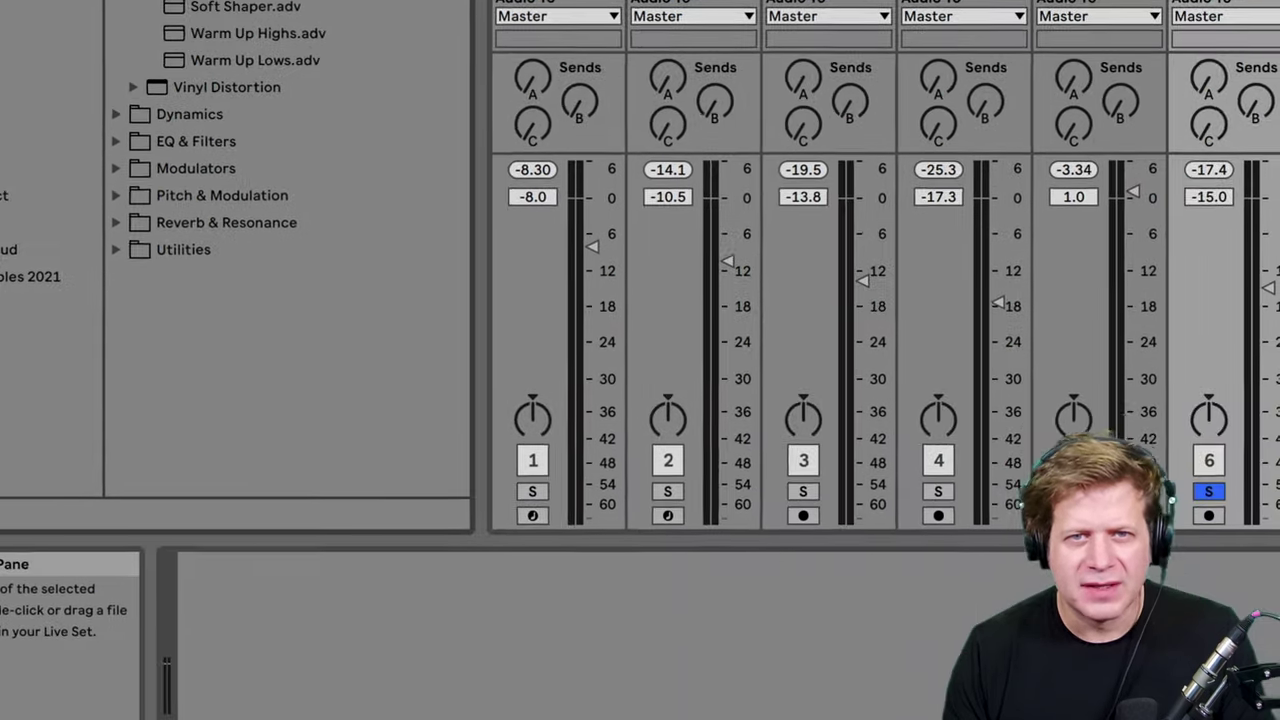
{"action": "key", "text": "Return"}
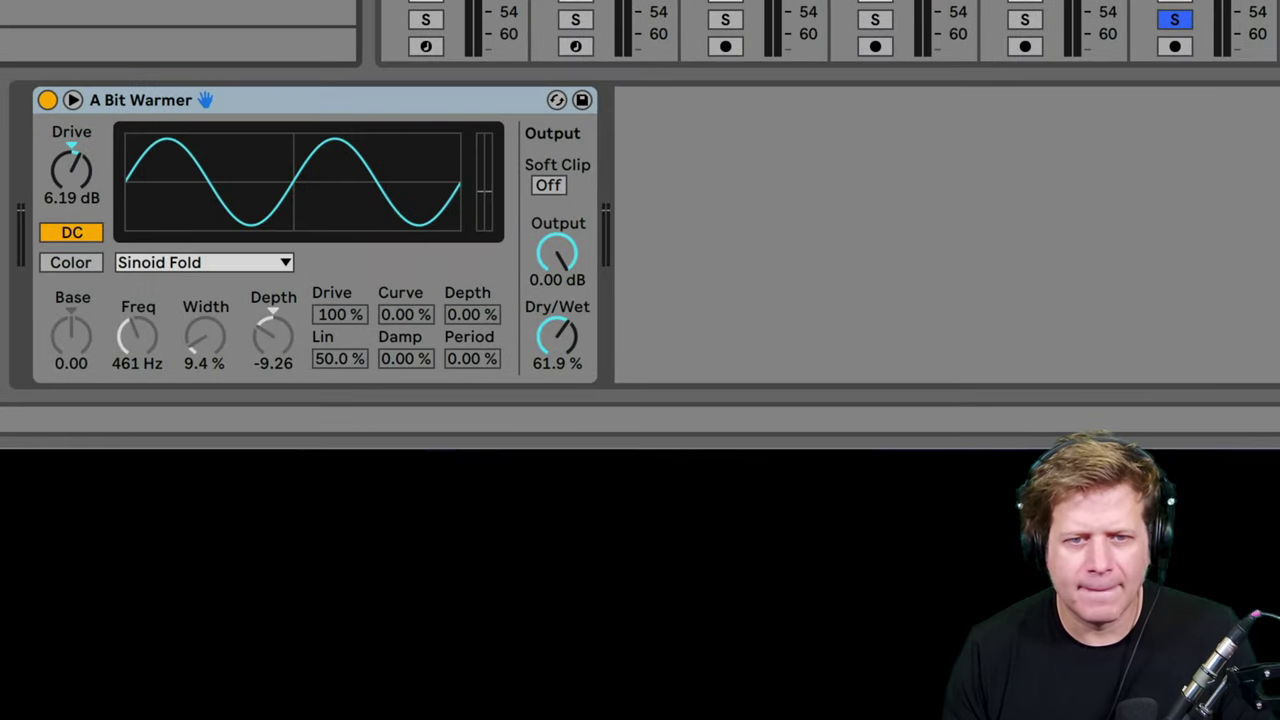
{"action": "key", "text": "space"}
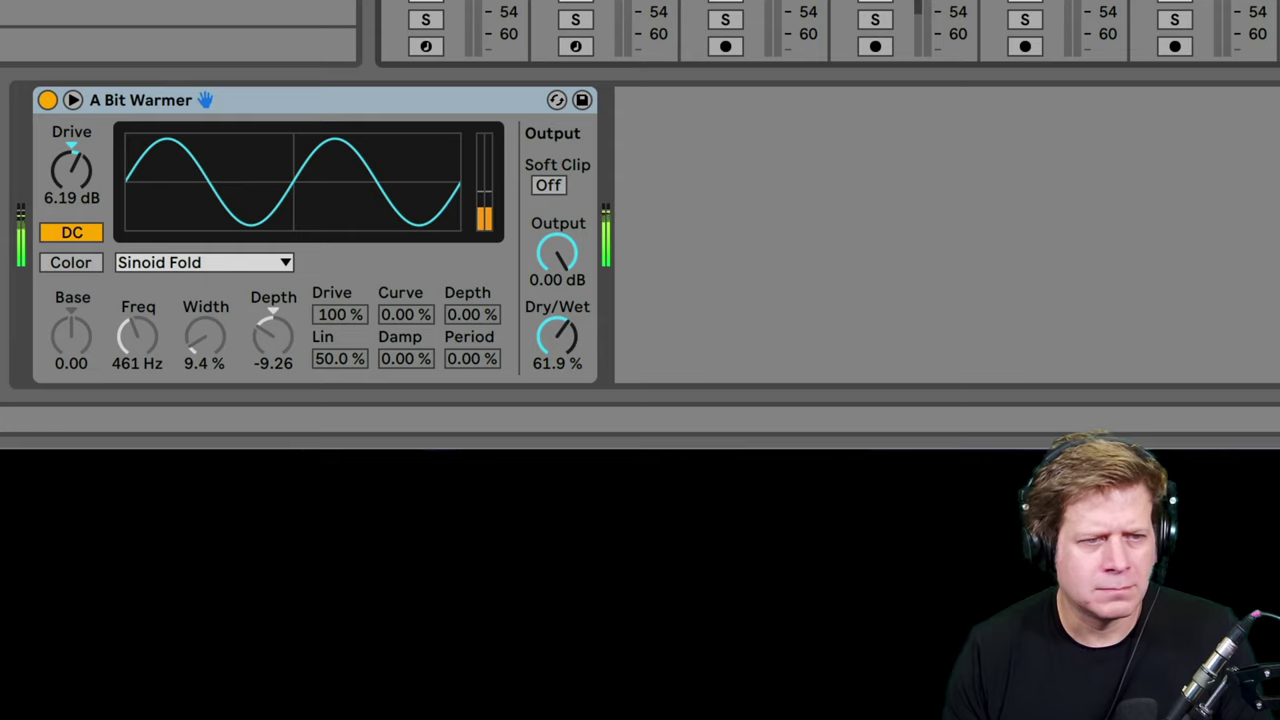
Compare A Bit Warmer bypassed and active several times, leaving it on.
{"action": "left_click", "coordinate": [49, 101]}
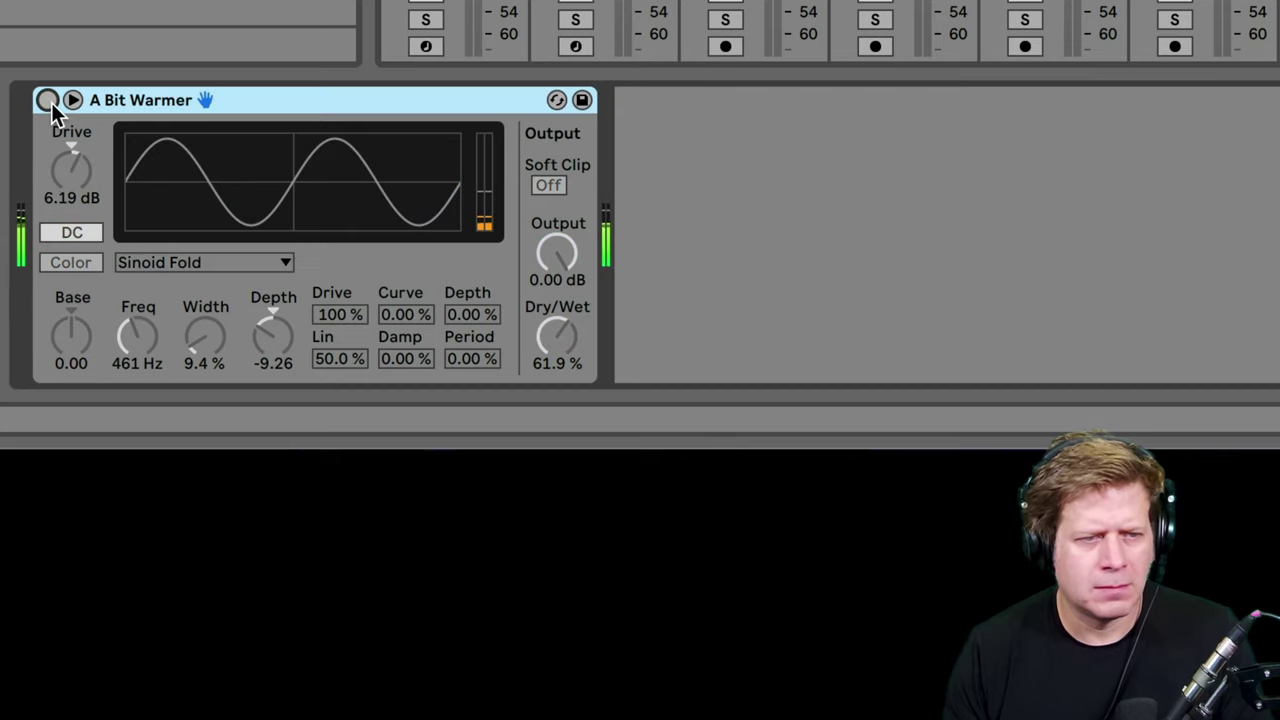
{"action": "left_click", "coordinate": [49, 101]}
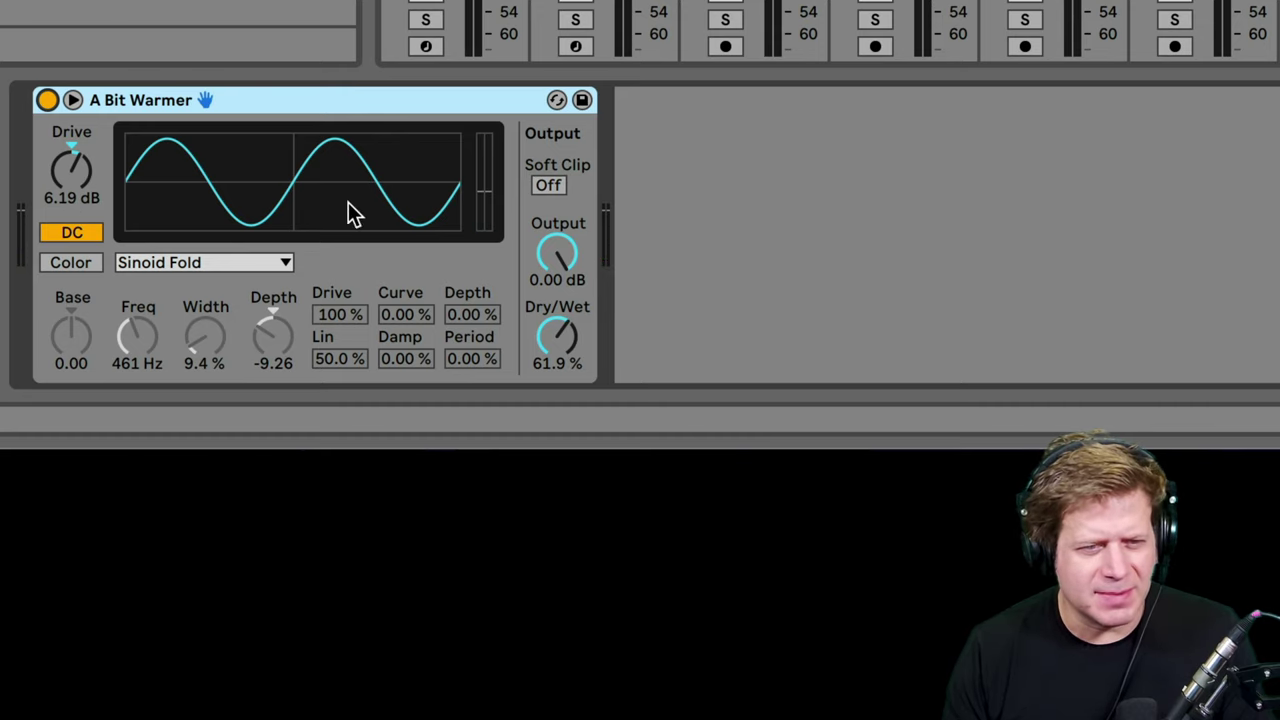
{"action": "left_click", "coordinate": [43, 102]}
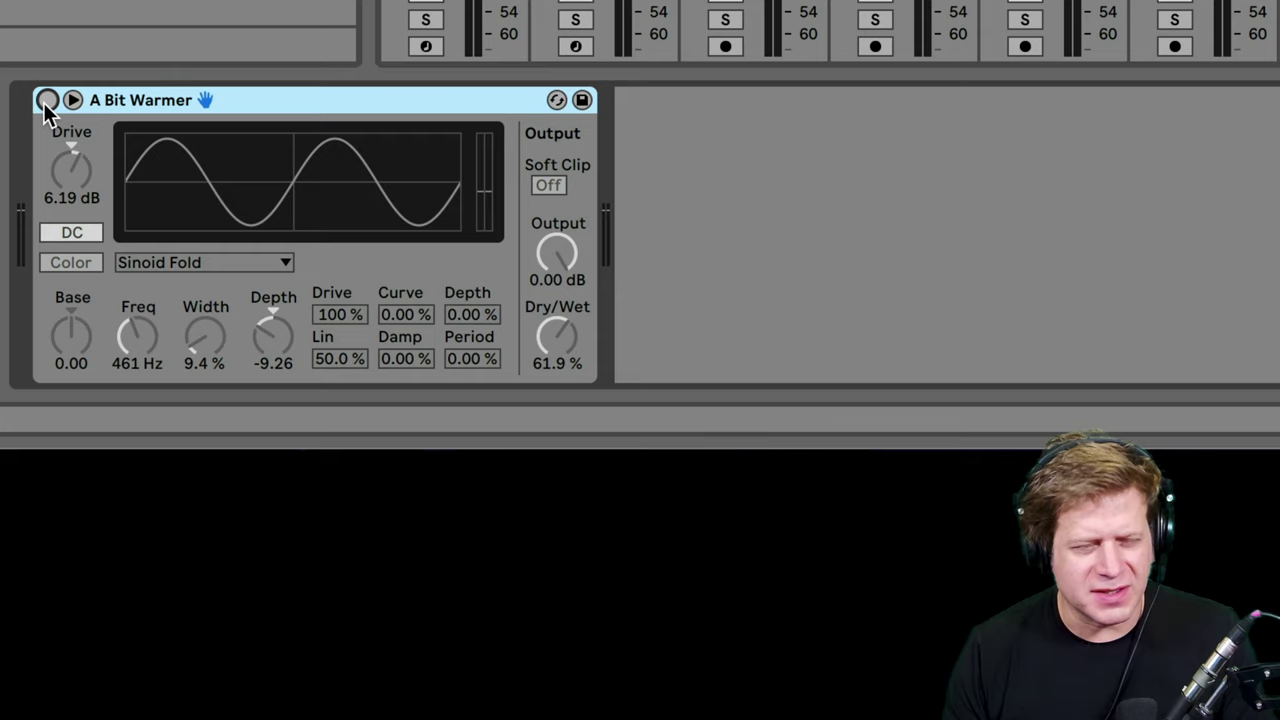
{"action": "left_click", "coordinate": [43, 102]}
{"action": "left_click", "coordinate": [43, 102]}
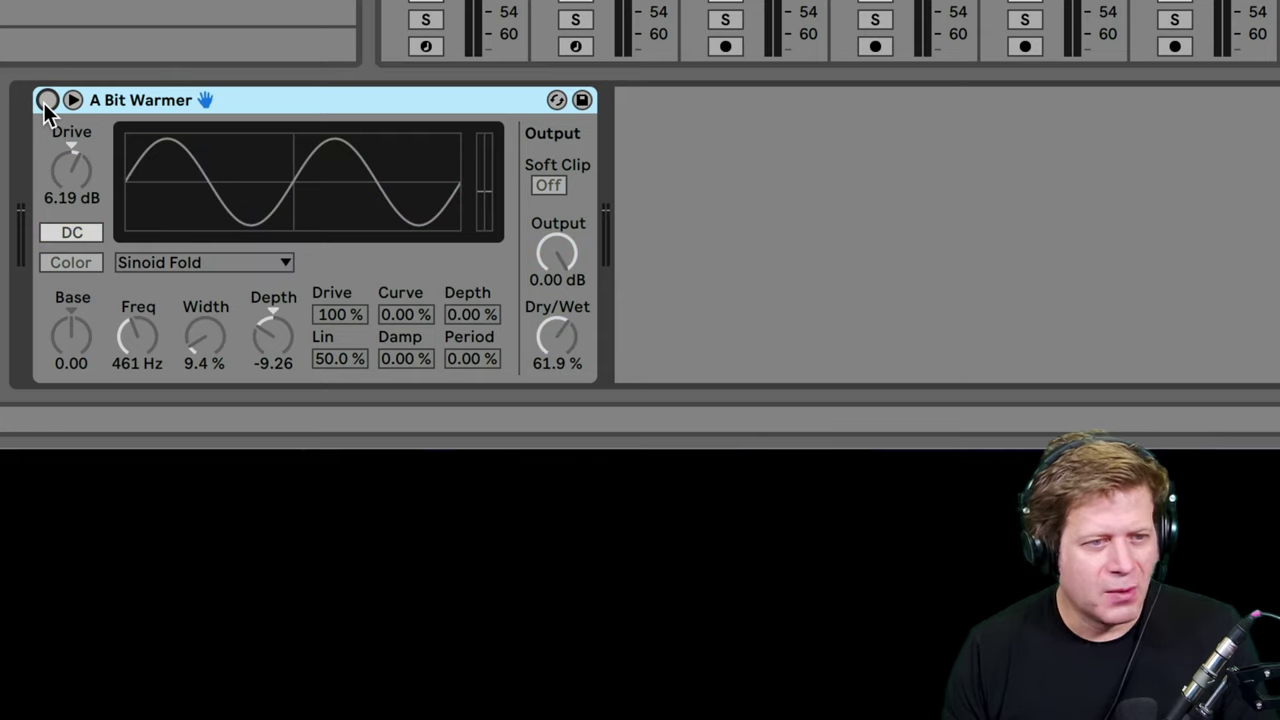
{"action": "left_click", "coordinate": [45, 101]}
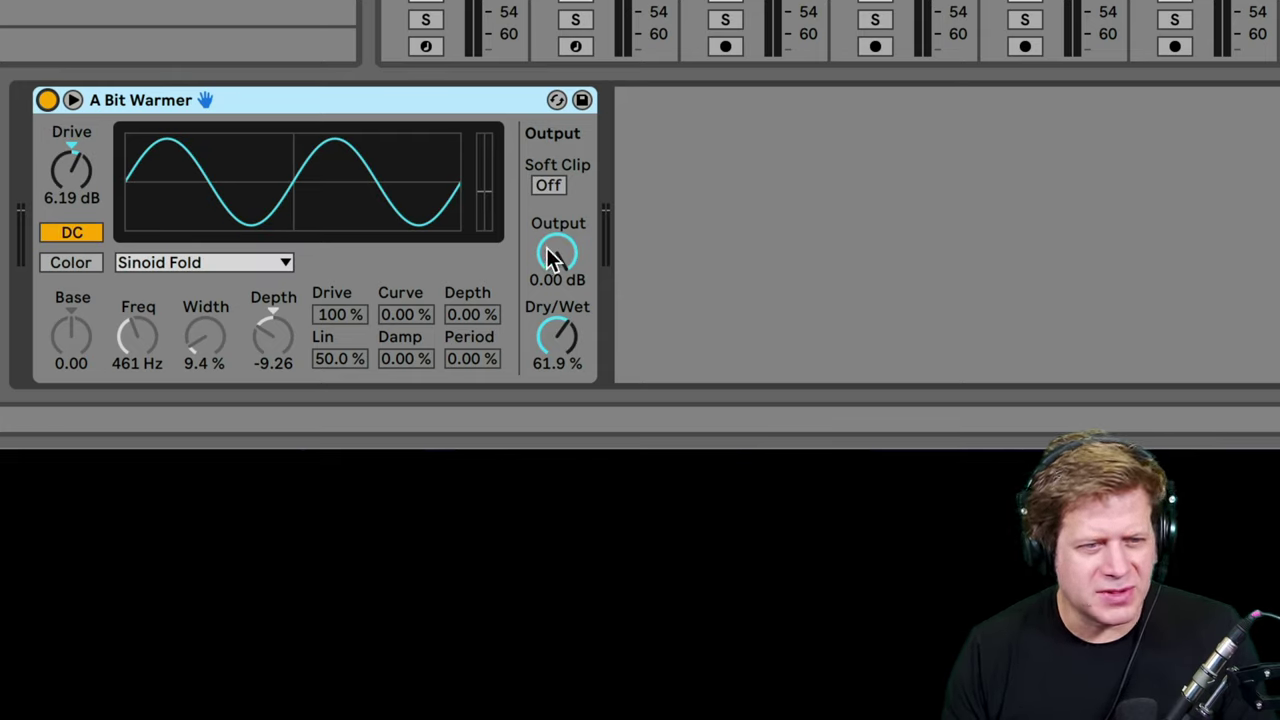
Lower the Saturator Output to -6.19 dB and compare it bypassed again.
{"action": "left_click_drag", "start_coordinate": [552, 255], "coordinate": [552, 285]}
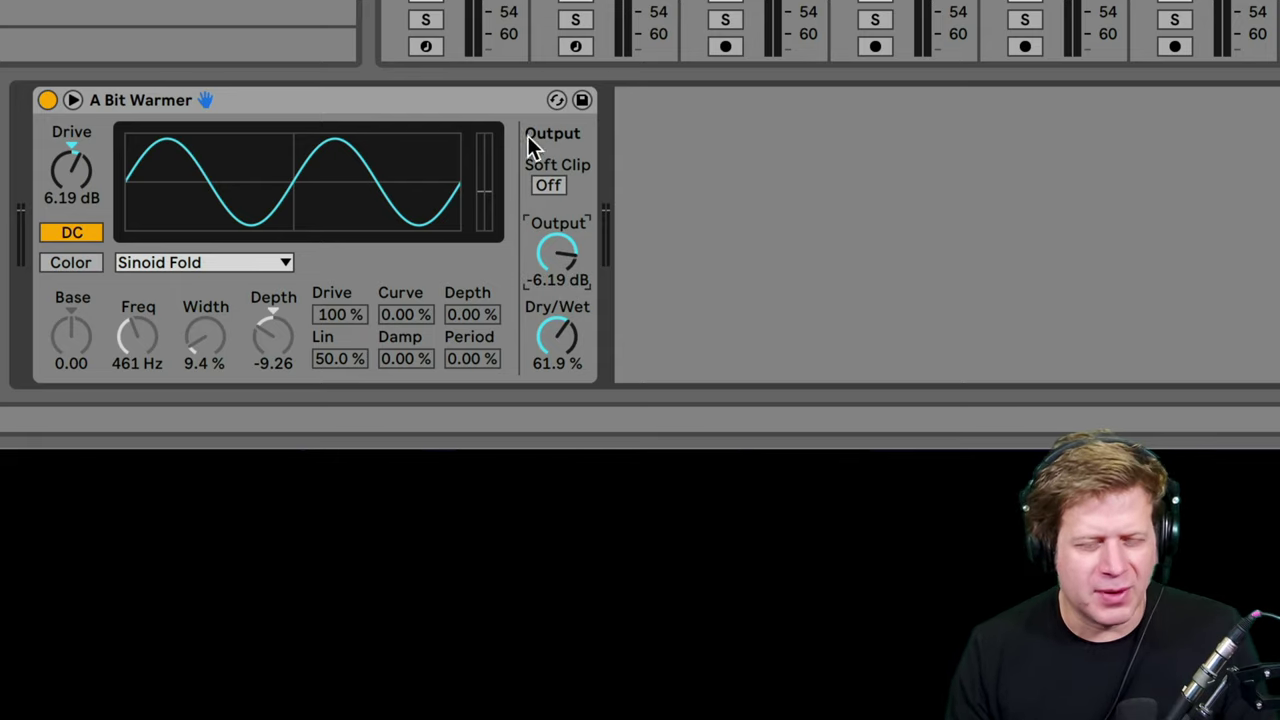
{"action": "left_click", "coordinate": [46, 100]}
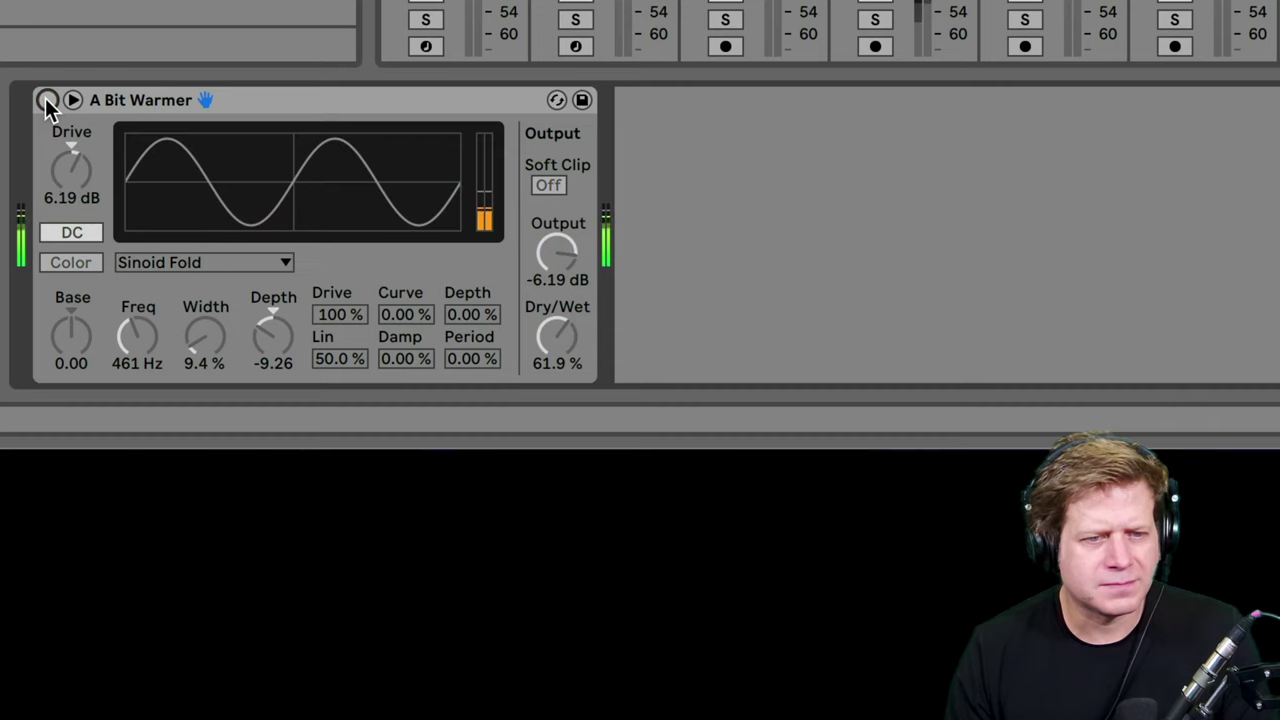
{"action": "left_click", "coordinate": [46, 100]}
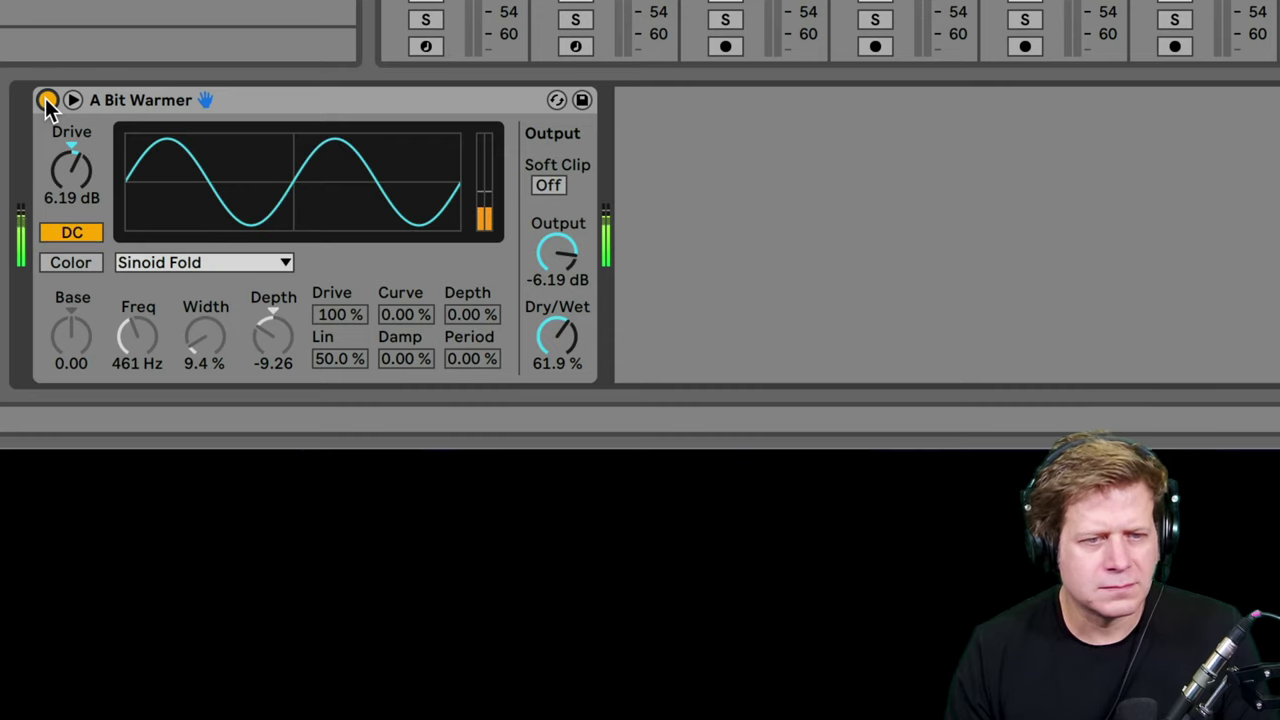
{"action": "left_click", "coordinate": [46, 100]}
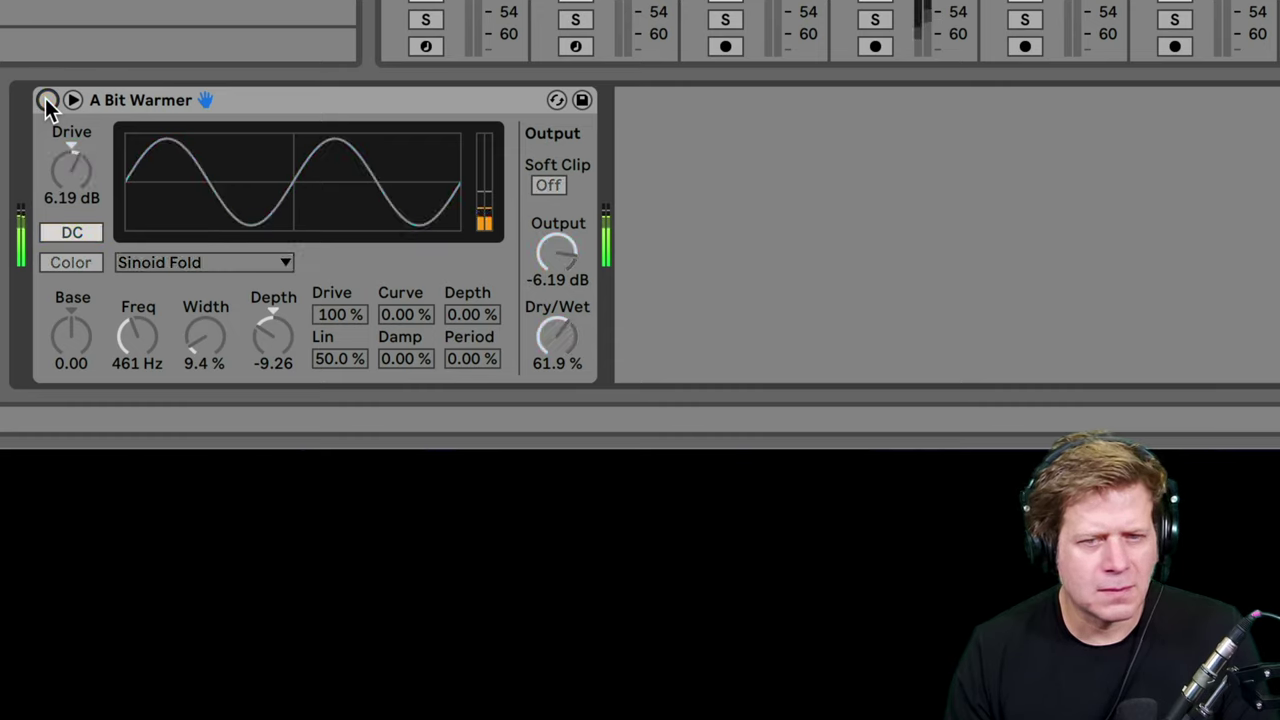
{"action": "left_click", "coordinate": [46, 100]}
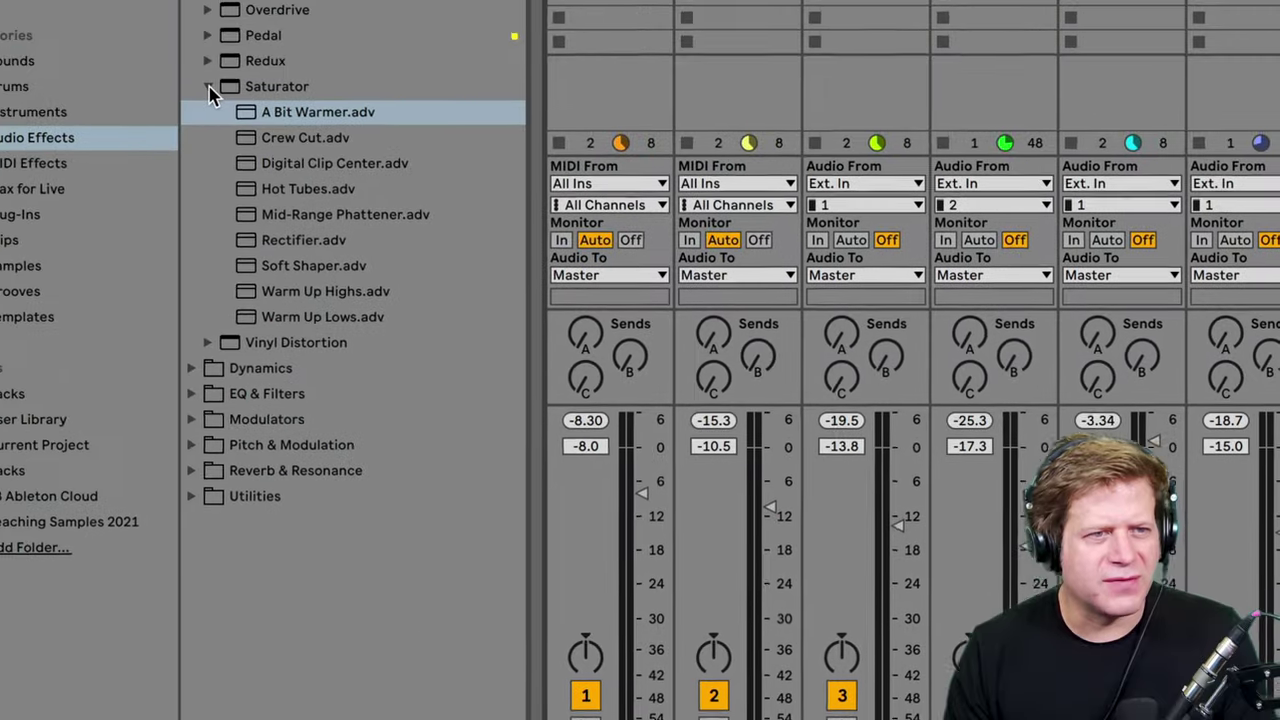
Open the Vinyl Distortion presets and load the Crack preset.
{"action": "left_click", "coordinate": [208, 87]}
{"action": "left_click", "coordinate": [273, 302]}
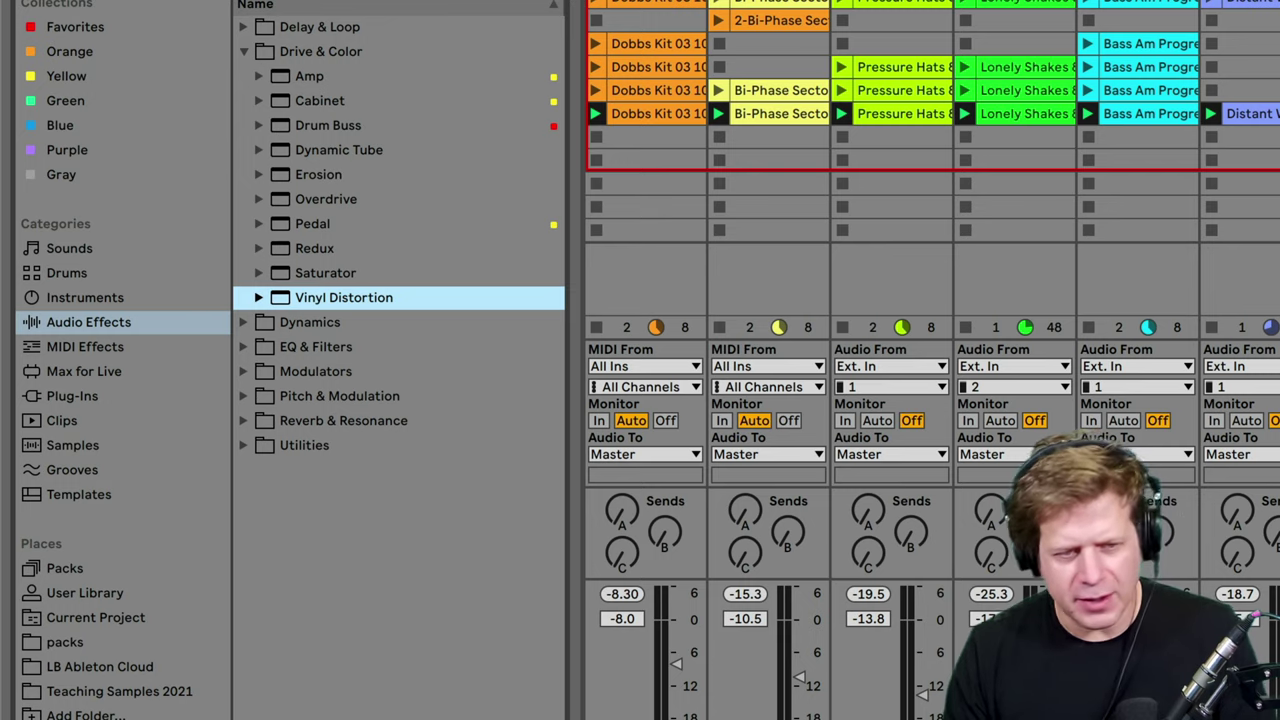
{"action": "left_click", "coordinate": [259, 297]}
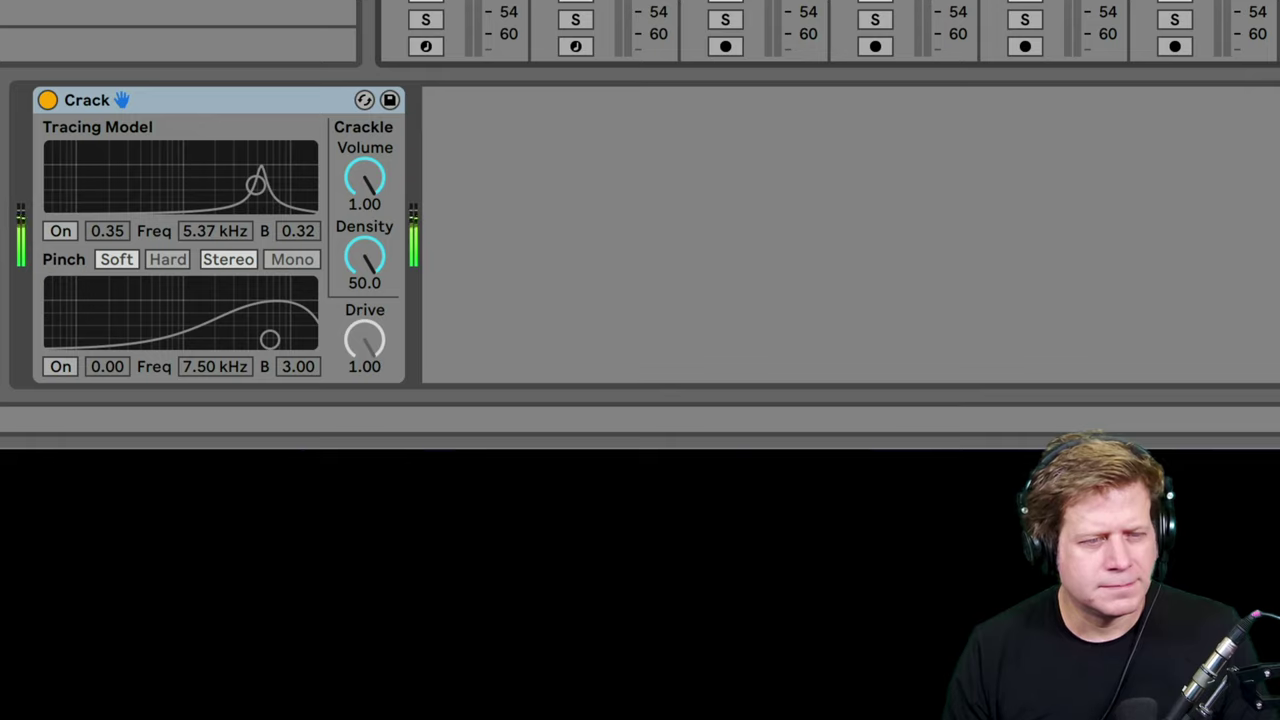
Toggle Crack's Tracing Model and Pinch sections on and off, then delete the device.
{"action": "left_click", "coordinate": [58, 234]}
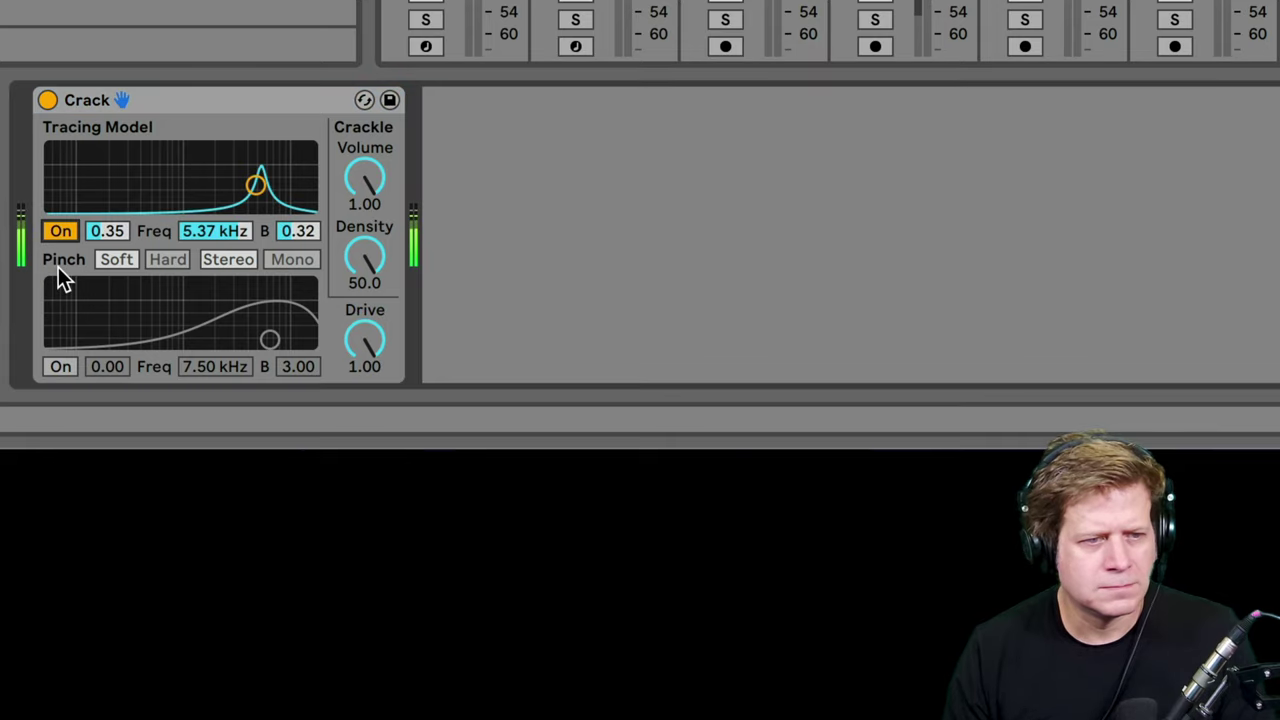
{"action": "left_click", "coordinate": [62, 366]}
{"action": "left_click", "coordinate": [62, 366]}
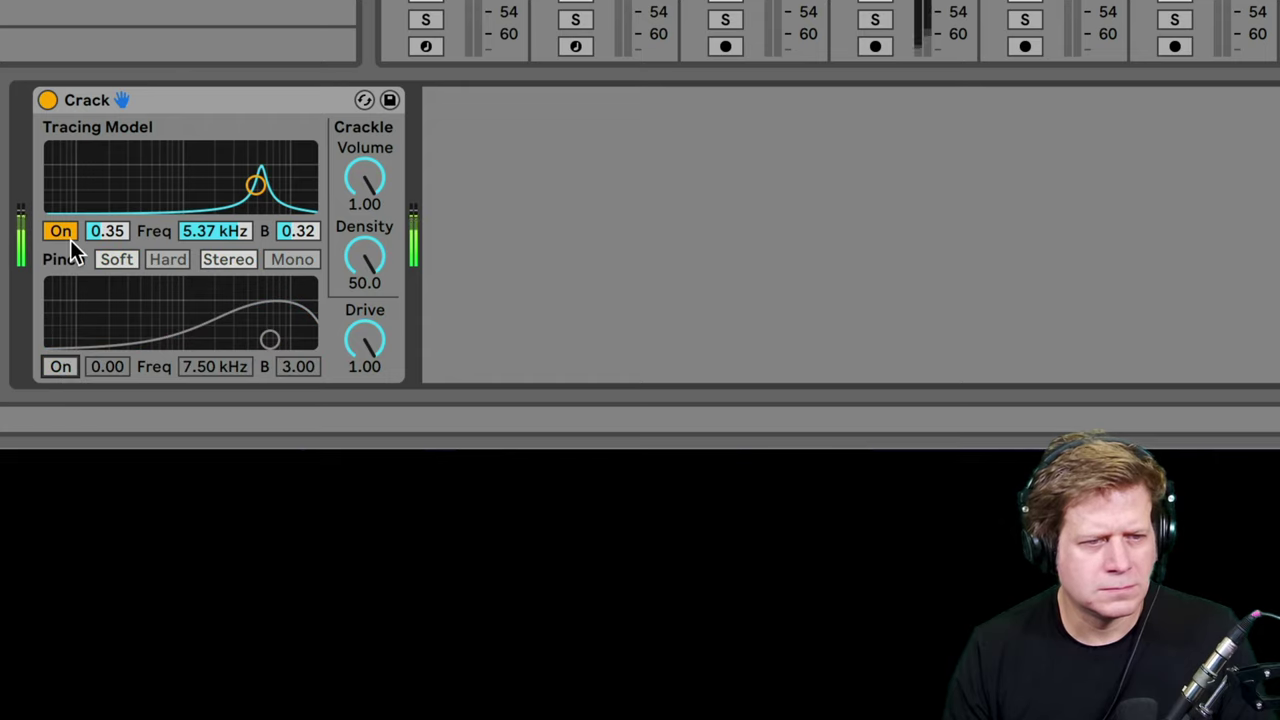
{"action": "left_click", "coordinate": [62, 231]}
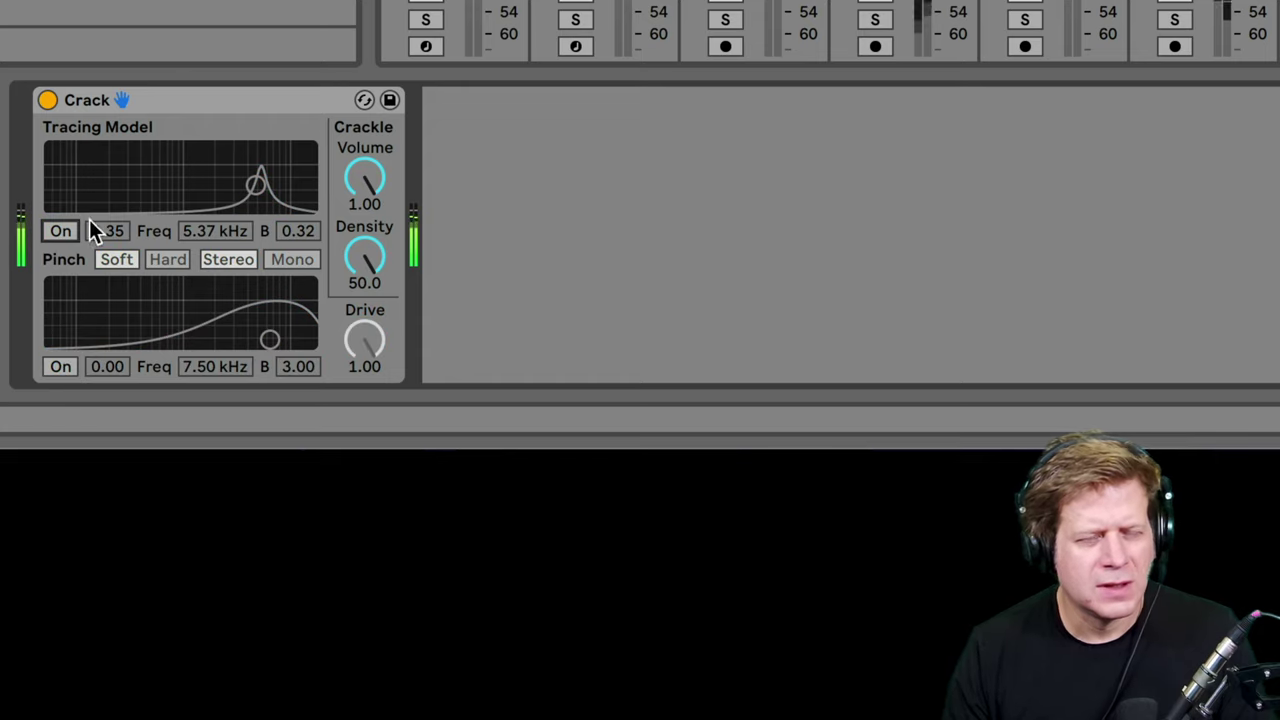
{"action": "left_click", "coordinate": [261, 104]}
{"action": "key", "text": "Delete"}
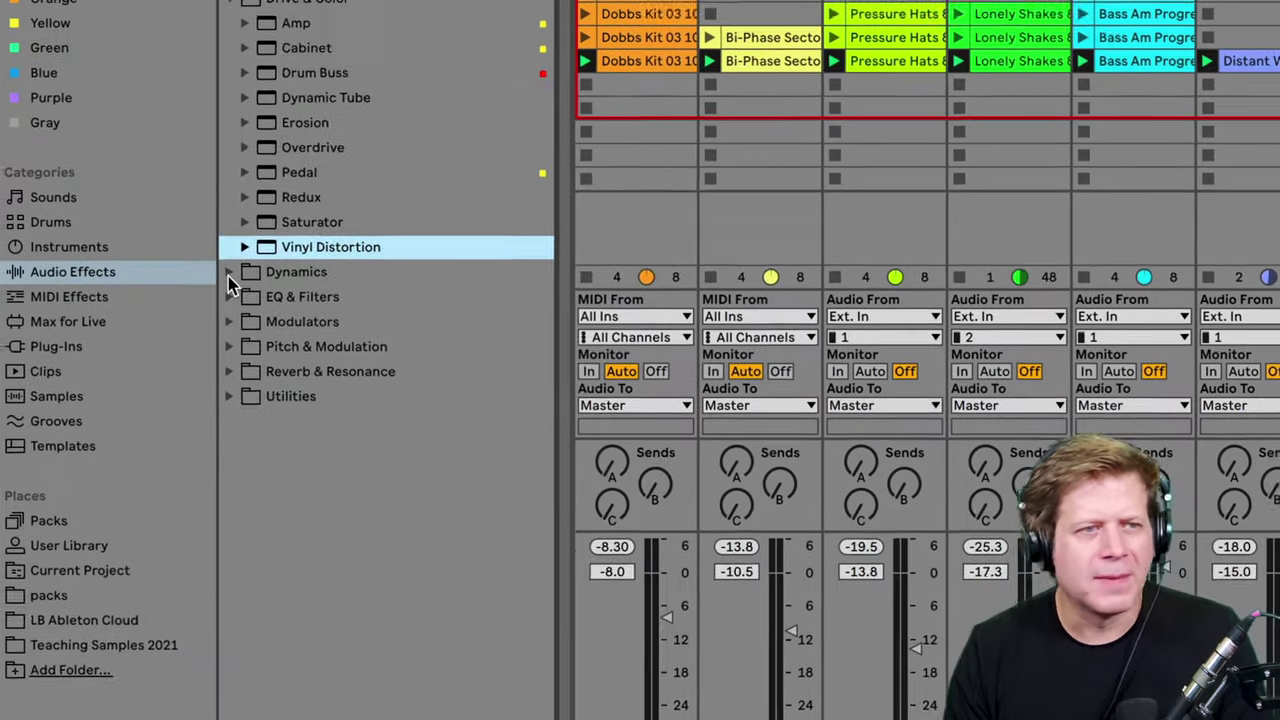
Add a Compressor with makeup gain on and lower its threshold to -33.1 dB during playback.
{"action": "left_click", "coordinate": [228, 276]}
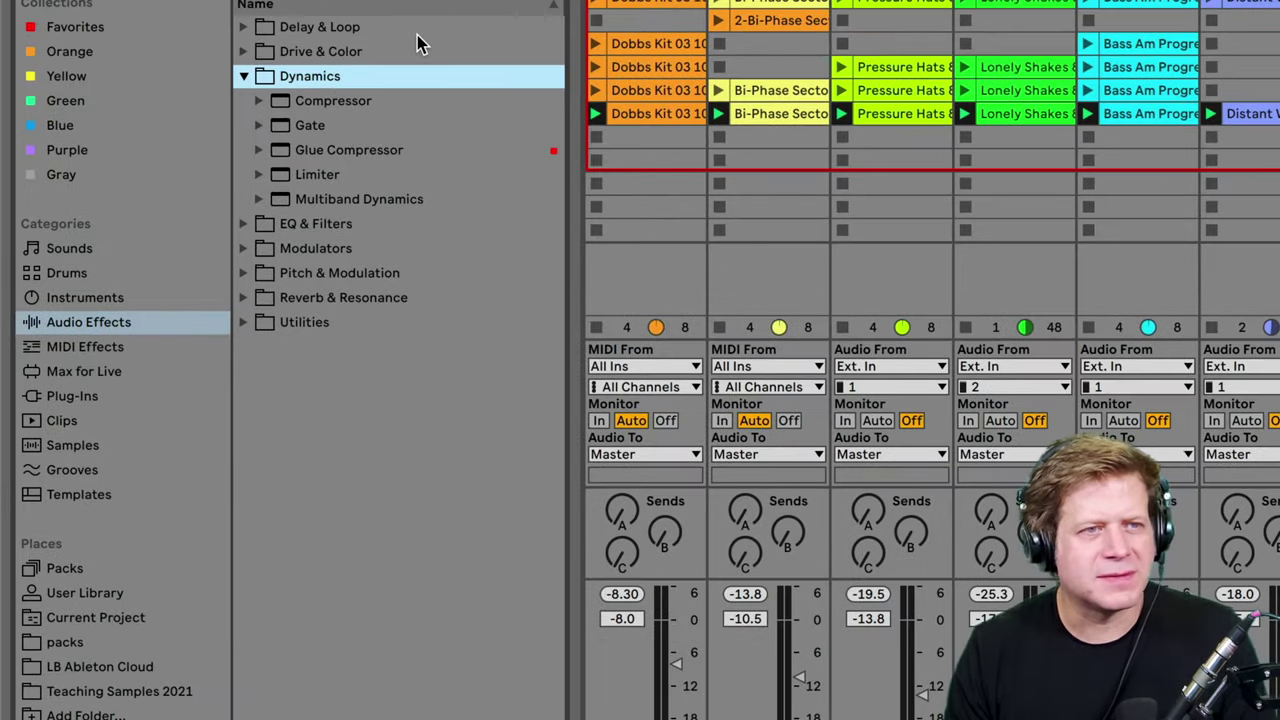
{"action": "left_click", "coordinate": [336, 103]}
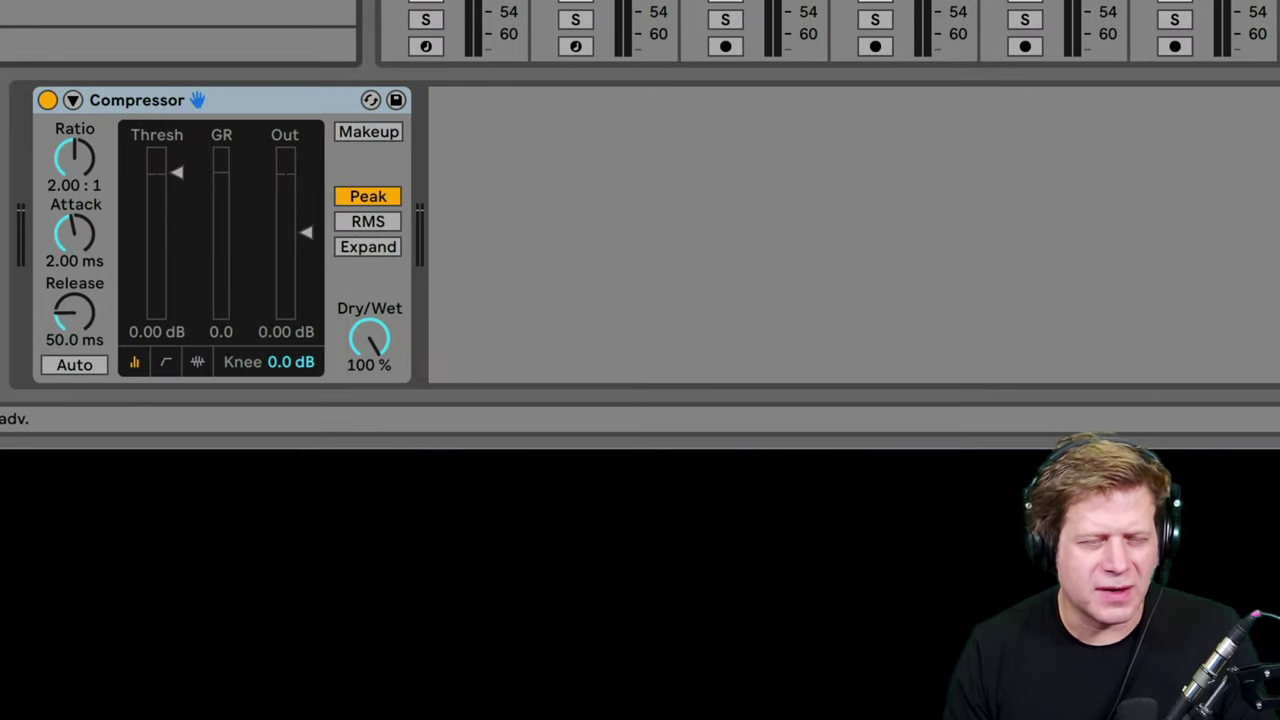
{"action": "left_click", "coordinate": [392, 137]}
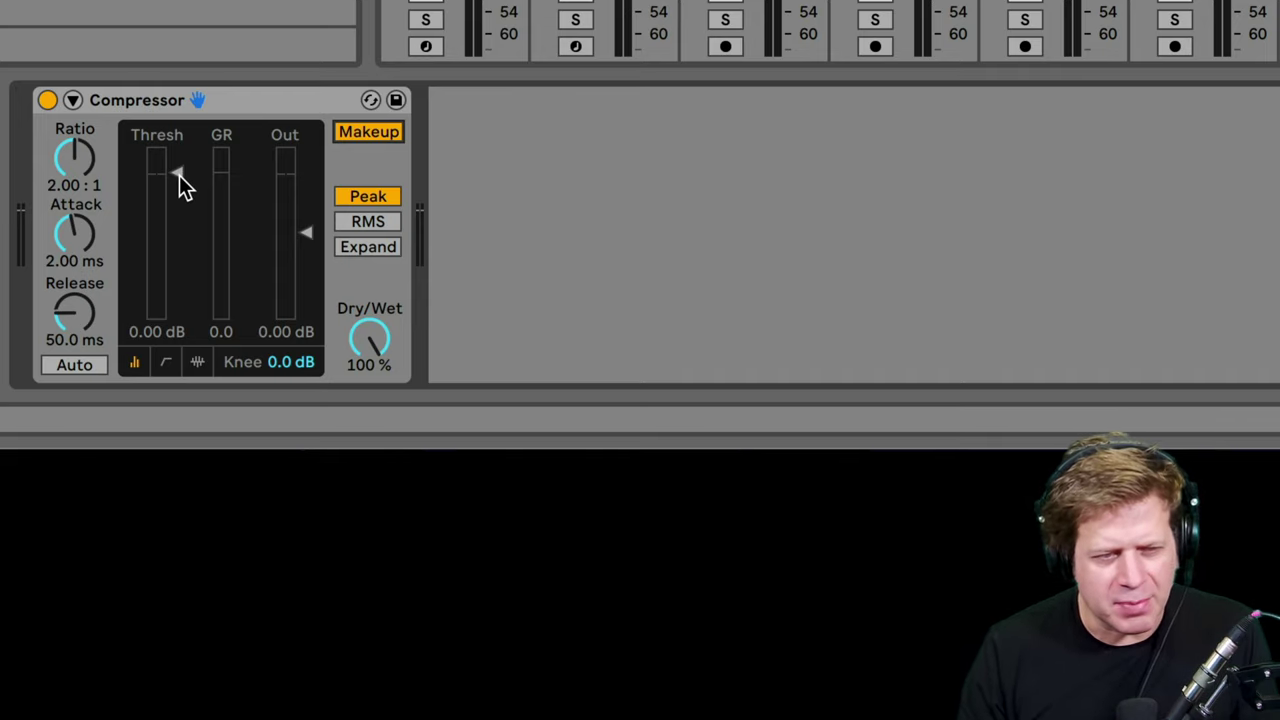
{"action": "key", "text": "space"}
{"action": "left_click_drag", "start_coordinate": [174, 172], "coordinate": [174, 283]}
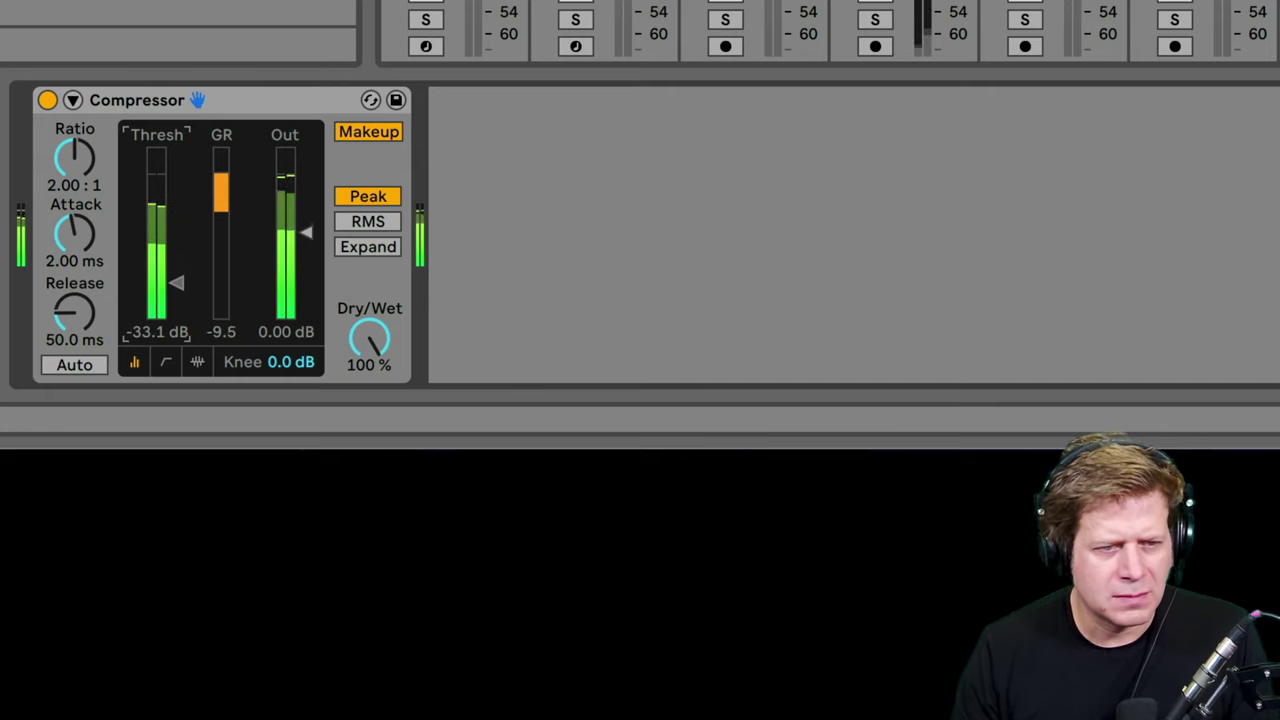
A/B the Compressor, switch makeup off and raise its output gain to 9.58 dB.
{"action": "left_click", "coordinate": [47, 100]}
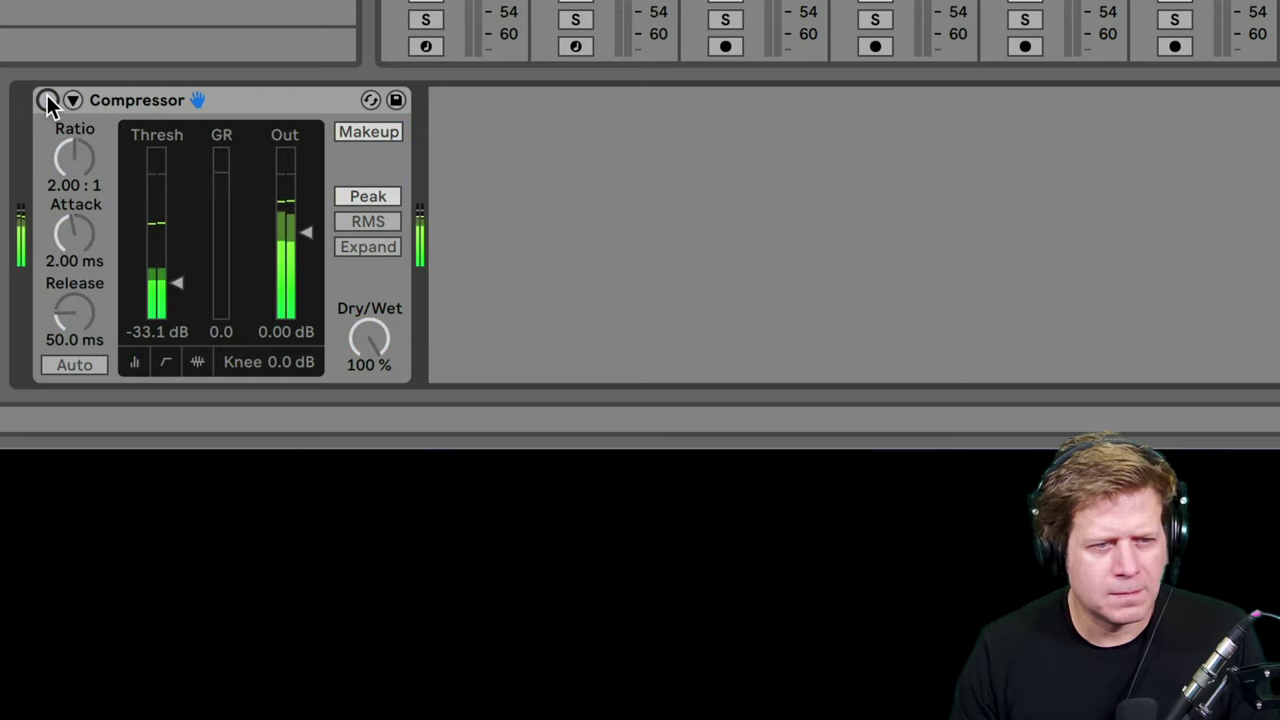
{"action": "left_click", "coordinate": [47, 100]}
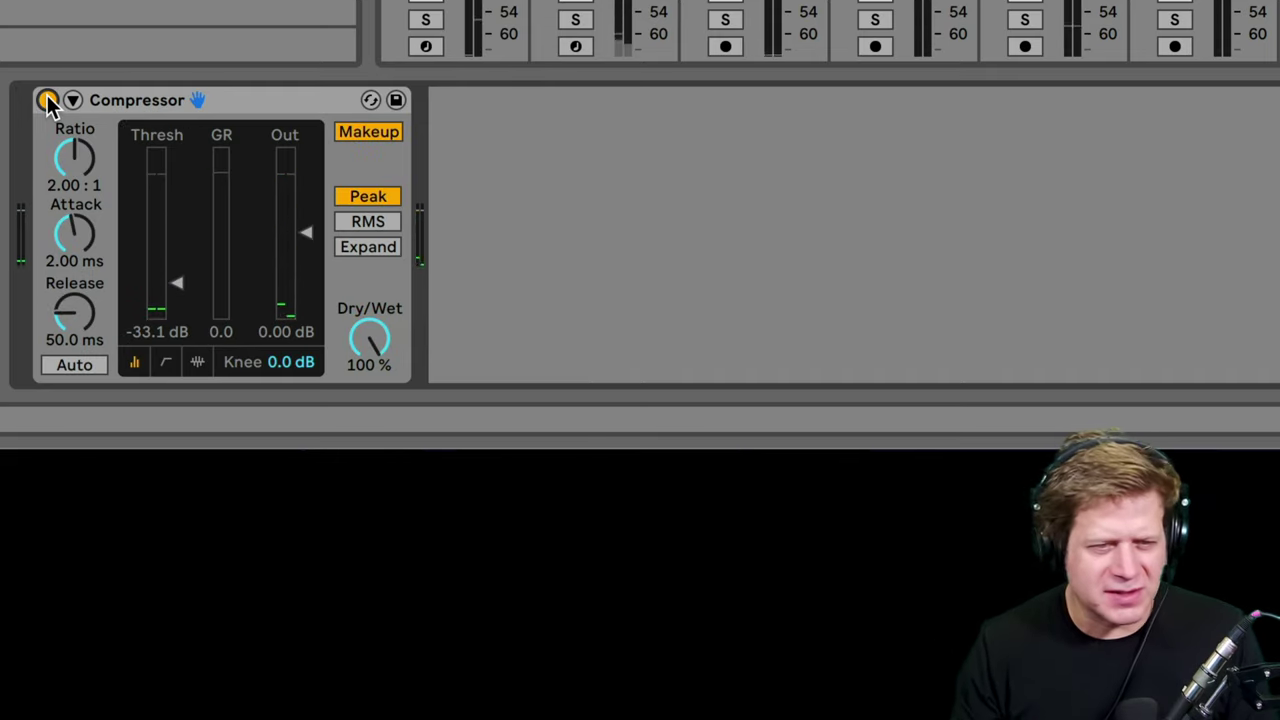
{"action": "left_click", "coordinate": [376, 132]}
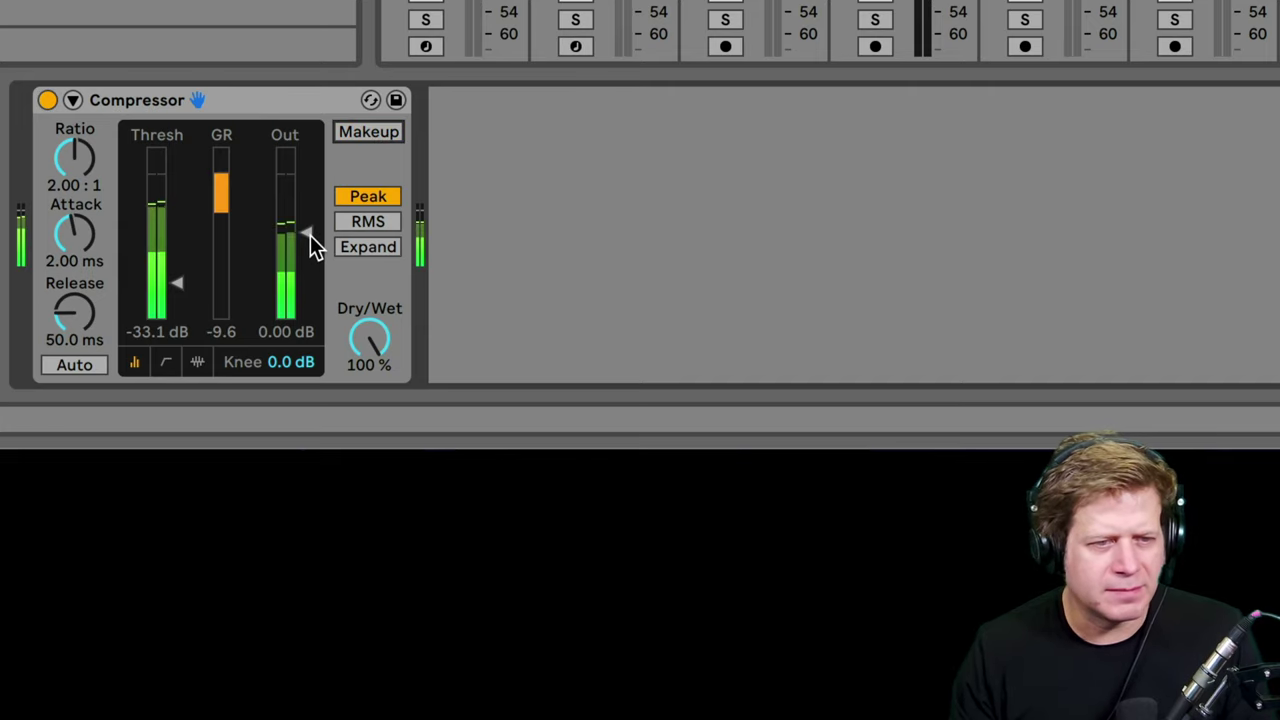
{"action": "left_click_drag", "start_coordinate": [310, 235], "coordinate": [310, 209]}
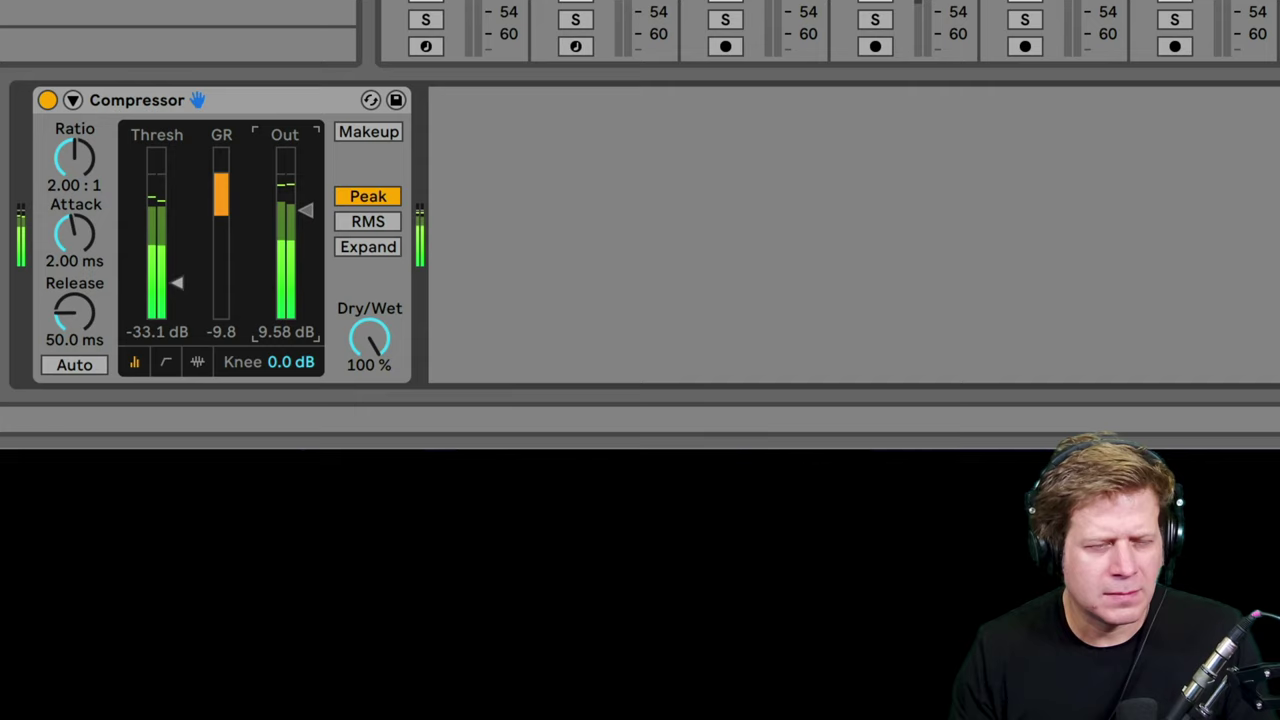
{"action": "left_click", "coordinate": [261, 102]}
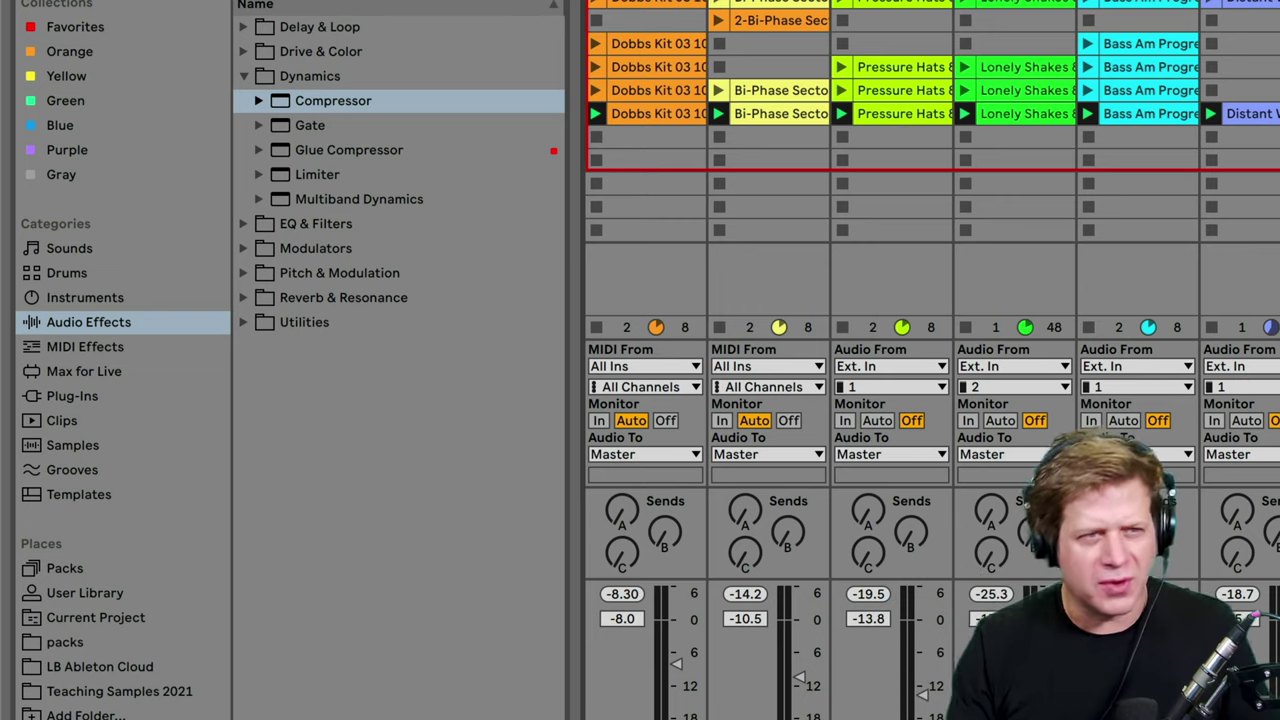
Add a Gate to the track and compare it bypassed during playback.
{"action": "left_click_drag", "start_coordinate": [299, 128], "coordinate": [1275, 265]}
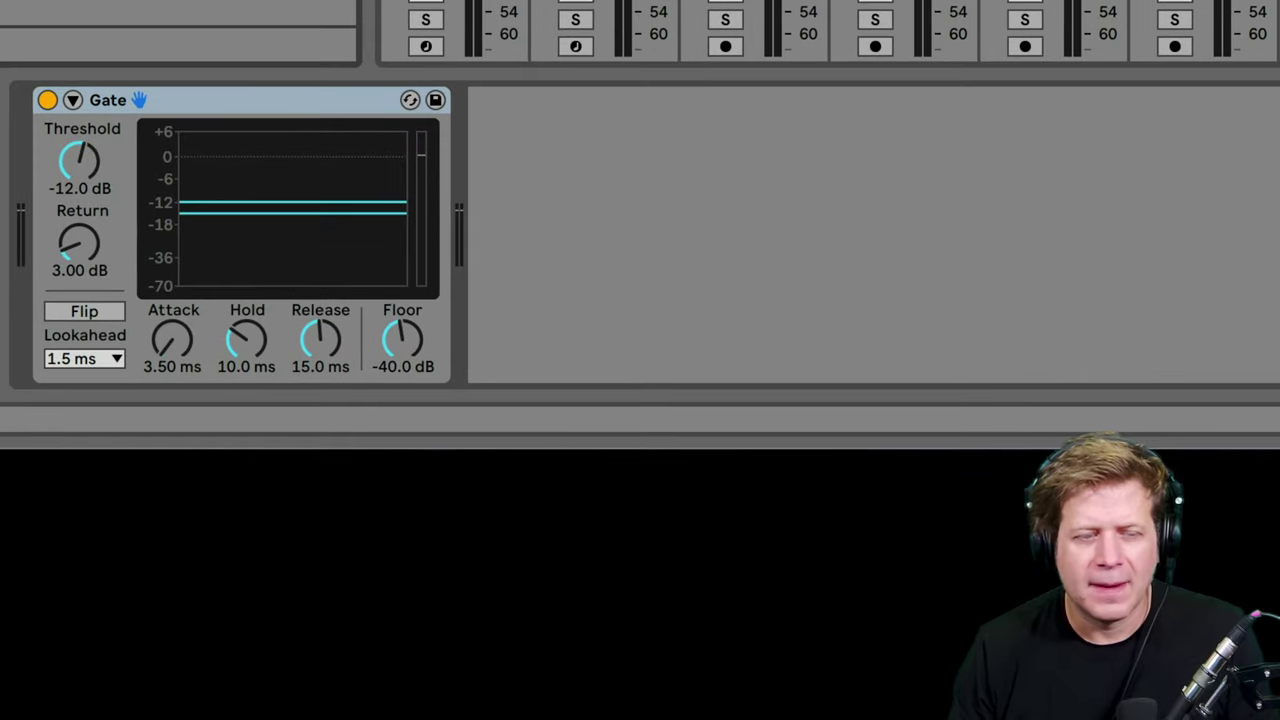
{"action": "key", "text": "space"}
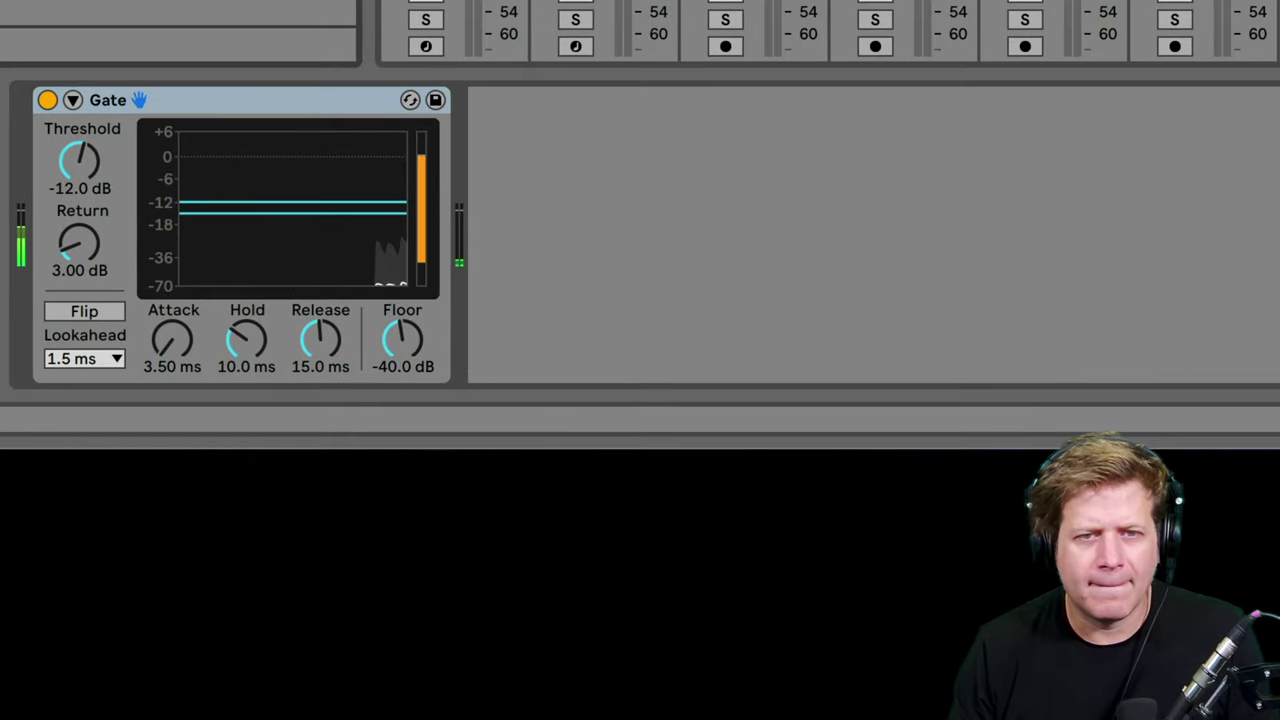
{"action": "left_click", "coordinate": [47, 100]}
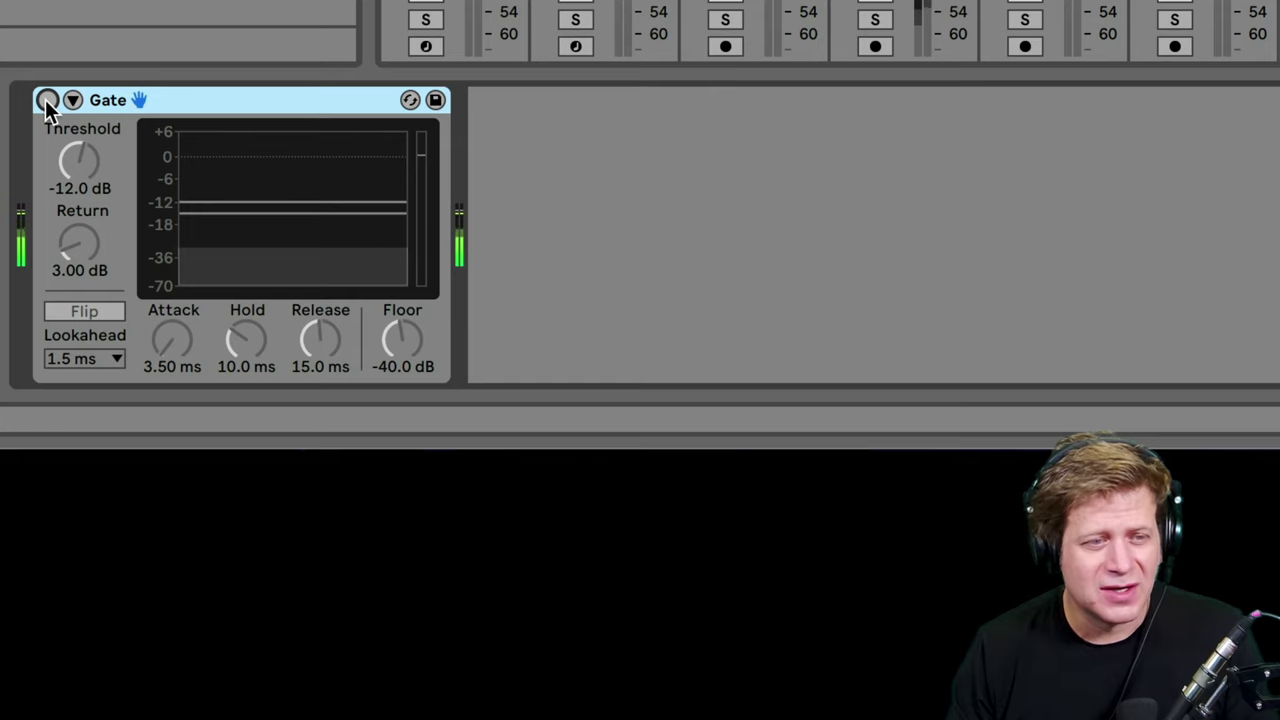
{"action": "left_click", "coordinate": [46, 100]}
Set the Gate to threshold -21.2 dB, hold 36.5 ms and release 54.5 ms, then A/B it.
{"action": "left_click_drag", "start_coordinate": [77, 162], "coordinate": [77, 204]}
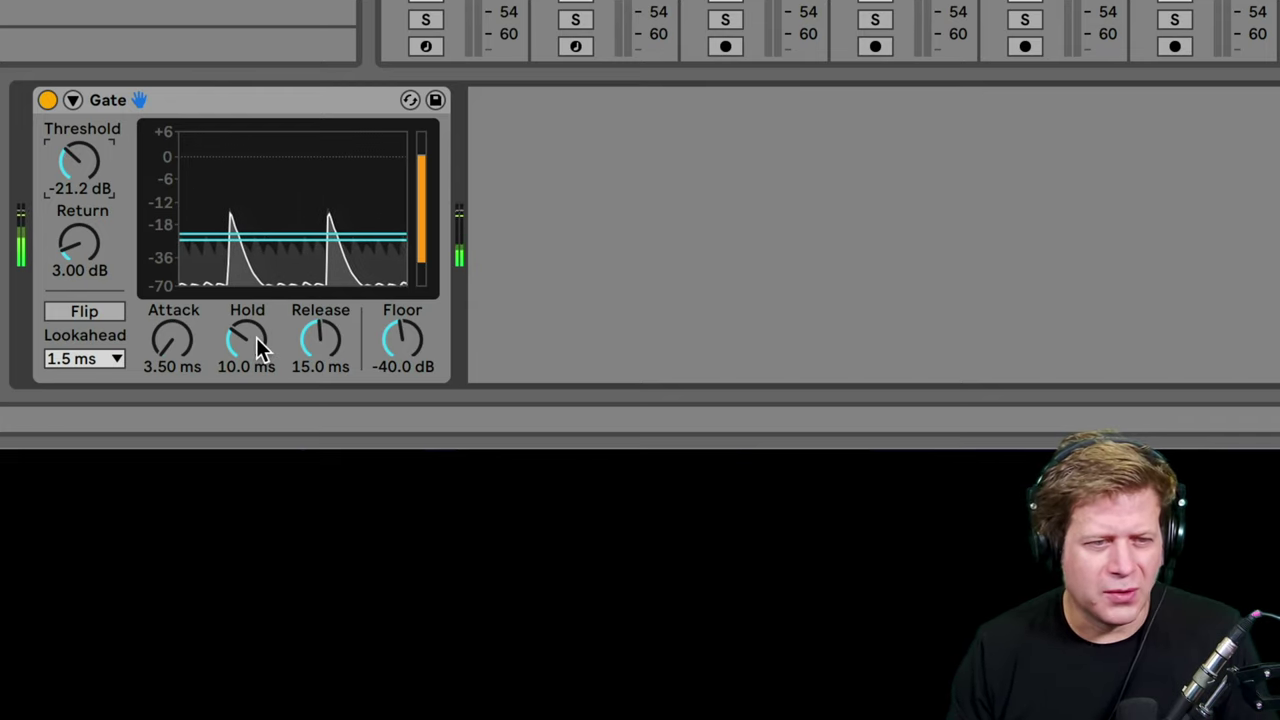
{"action": "left_click_drag", "start_coordinate": [258, 345], "coordinate": [258, 328]}
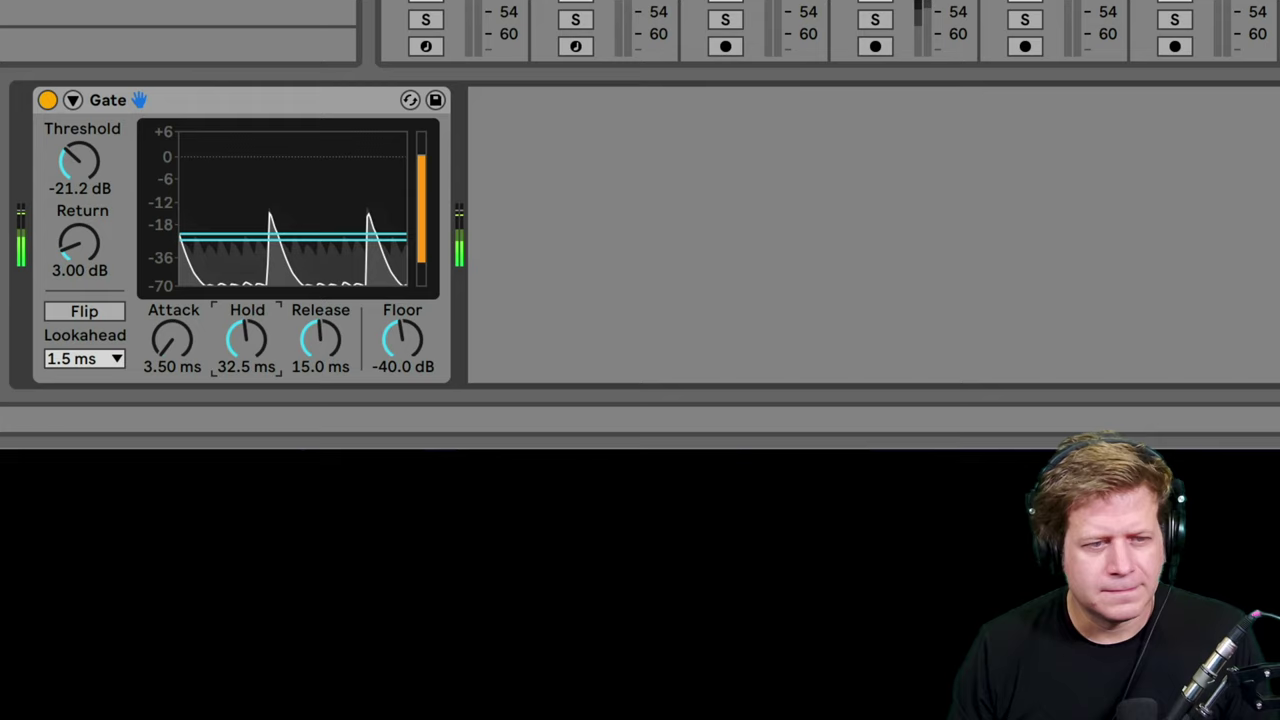
{"action": "left_click_drag", "start_coordinate": [246, 338], "coordinate": [321, 309]}
{"action": "left_click", "coordinate": [327, 339]}
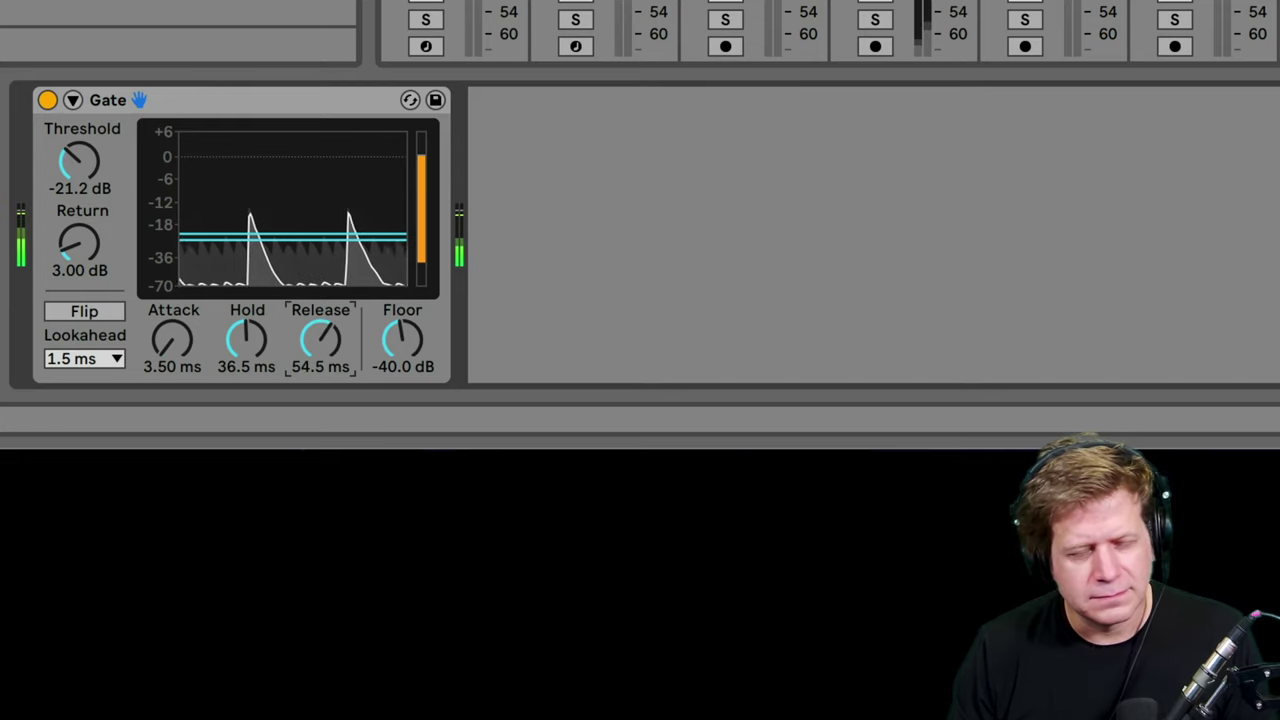
{"action": "left_click", "coordinate": [48, 101]}
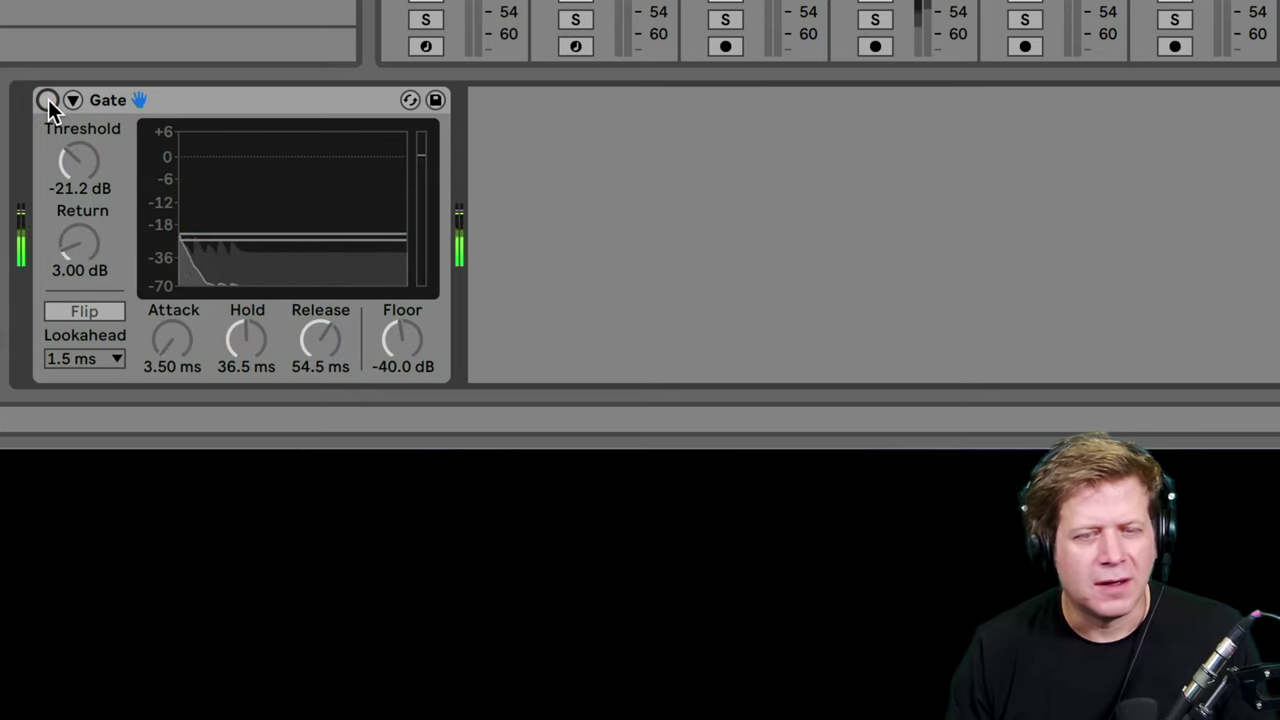
{"action": "left_click", "coordinate": [48, 101]}
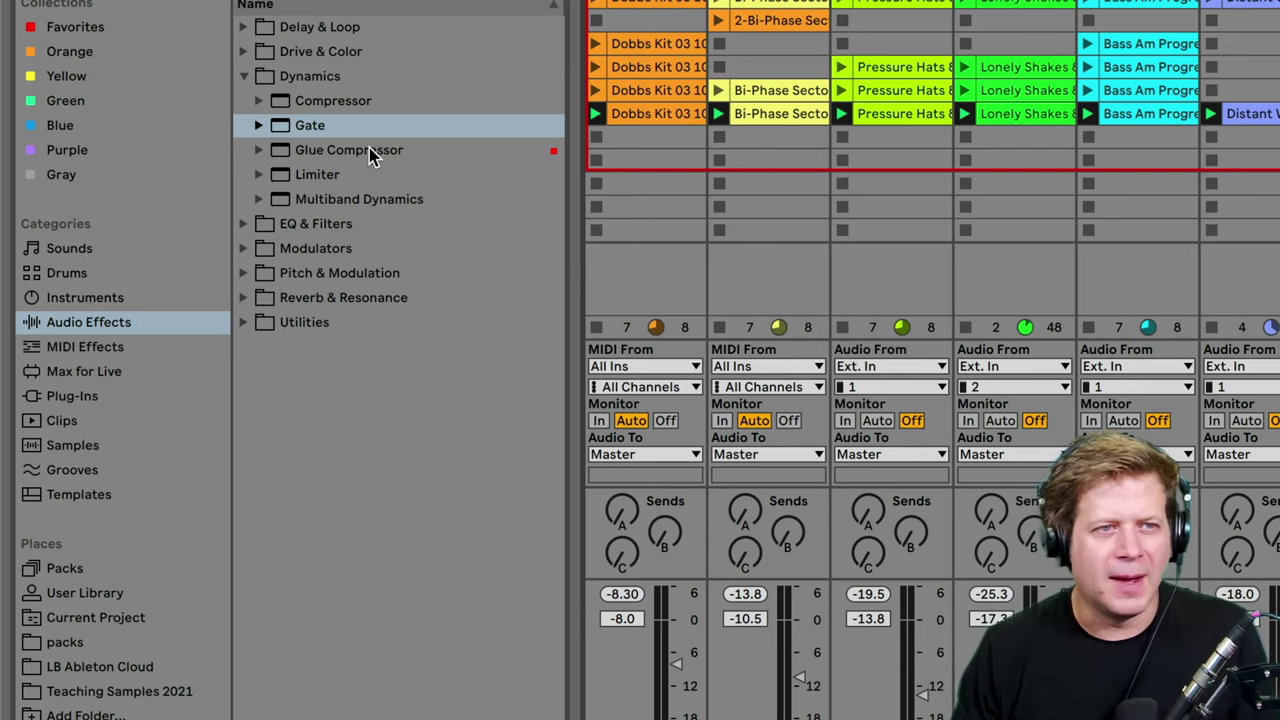
Delete the existing Glue Compressor from the Master track.
{"action": "left_click", "coordinate": [369, 150]}
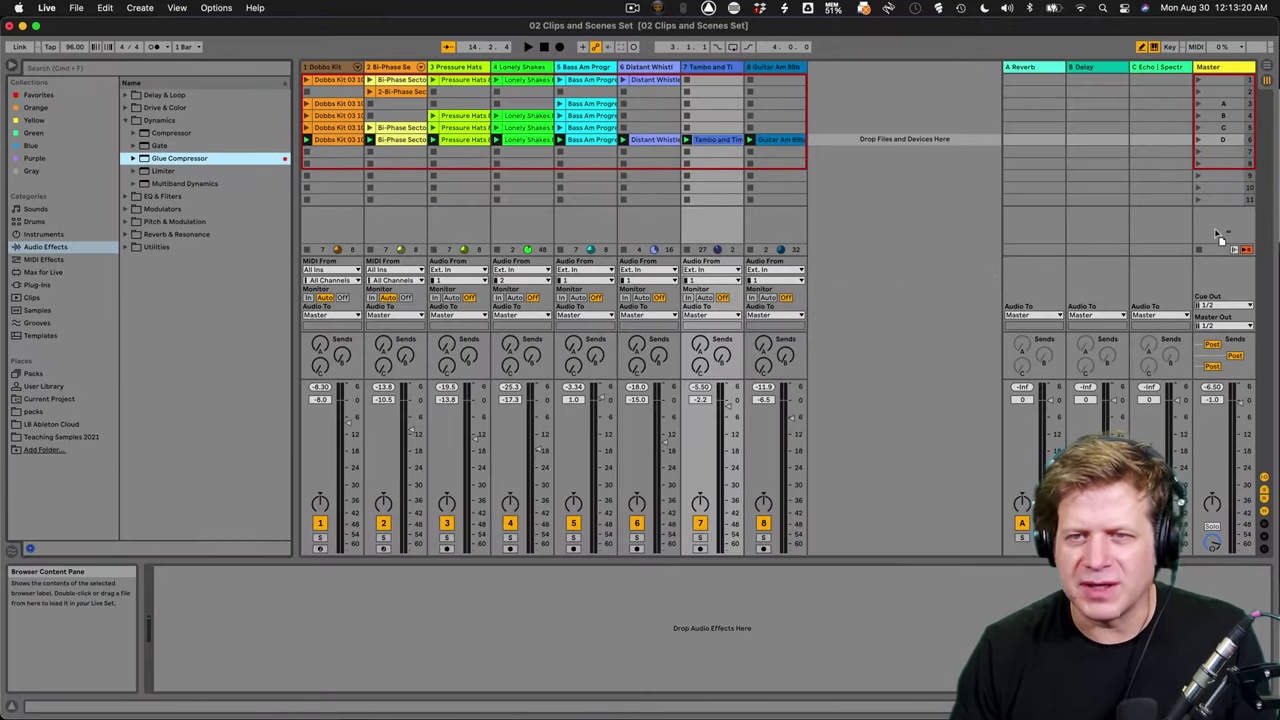
{"action": "left_click", "coordinate": [1214, 228]}
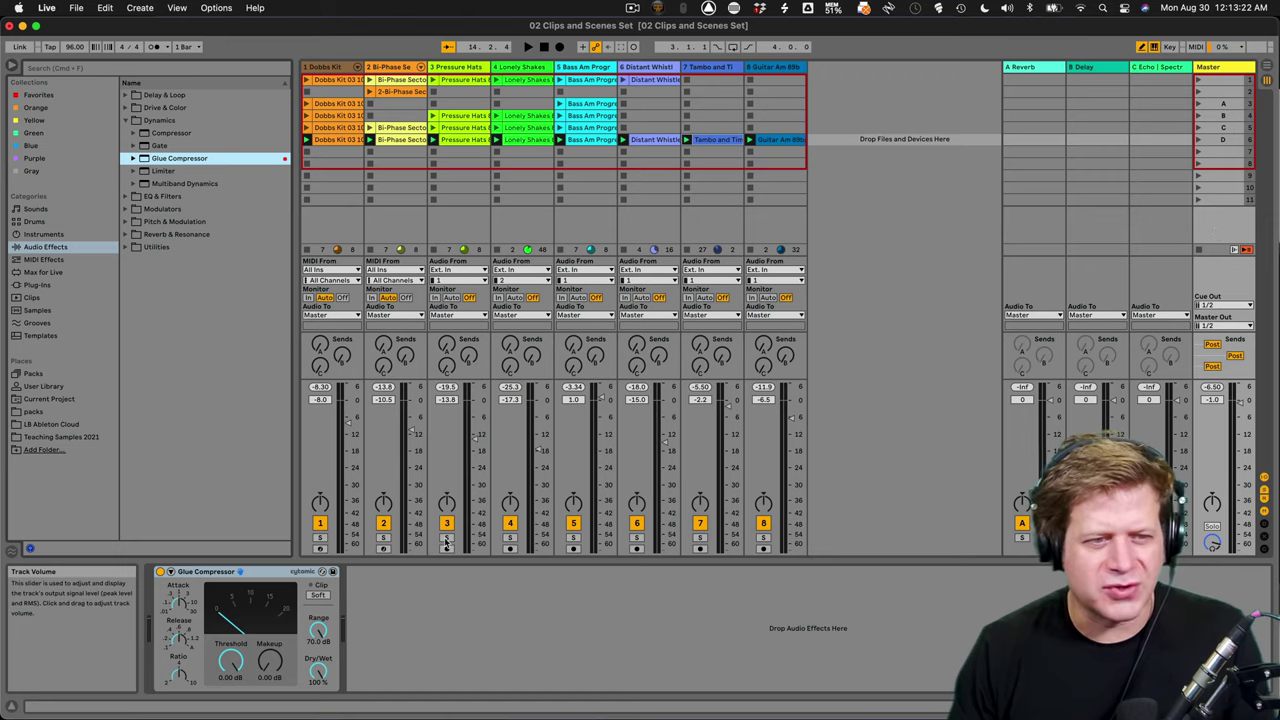
{"action": "left_click", "coordinate": [273, 568]}
{"action": "key", "text": "Delete"}
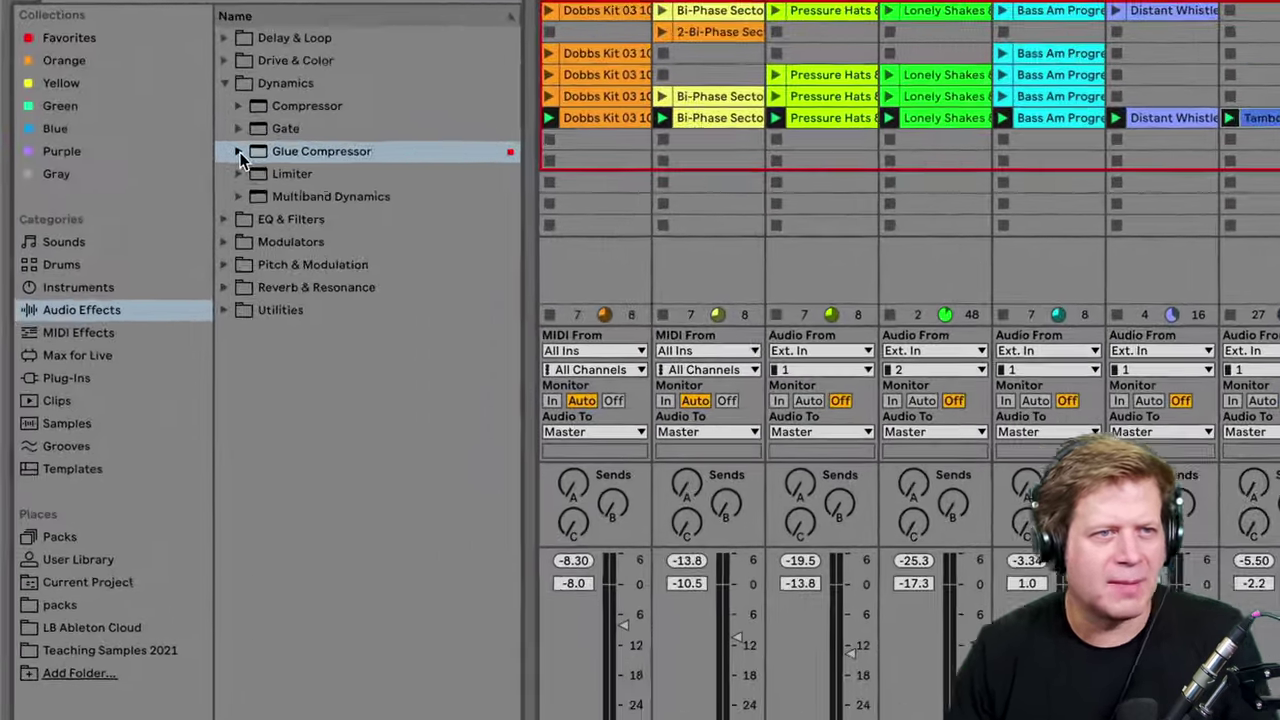
Load the 'Mastering - Make It Loud' Glue Compressor preset on Master and A/B it.
{"action": "left_click", "coordinate": [178, 156]}
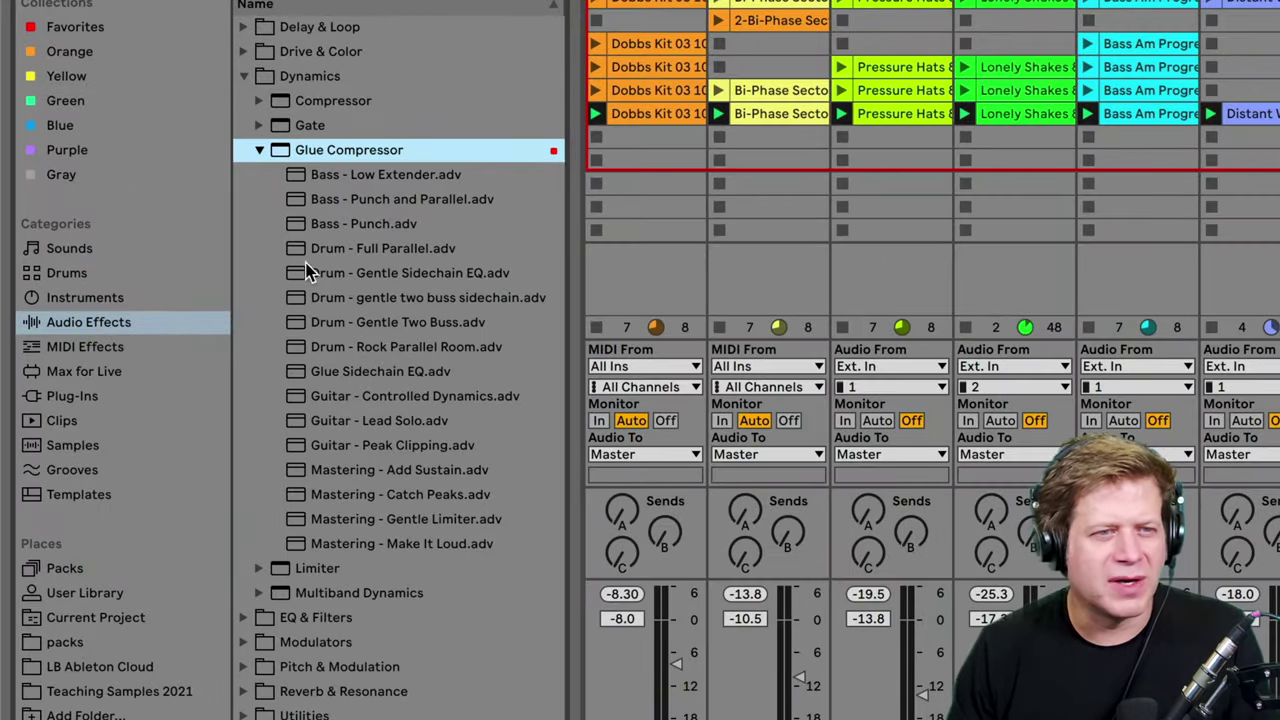
{"action": "left_click", "coordinate": [372, 542]}
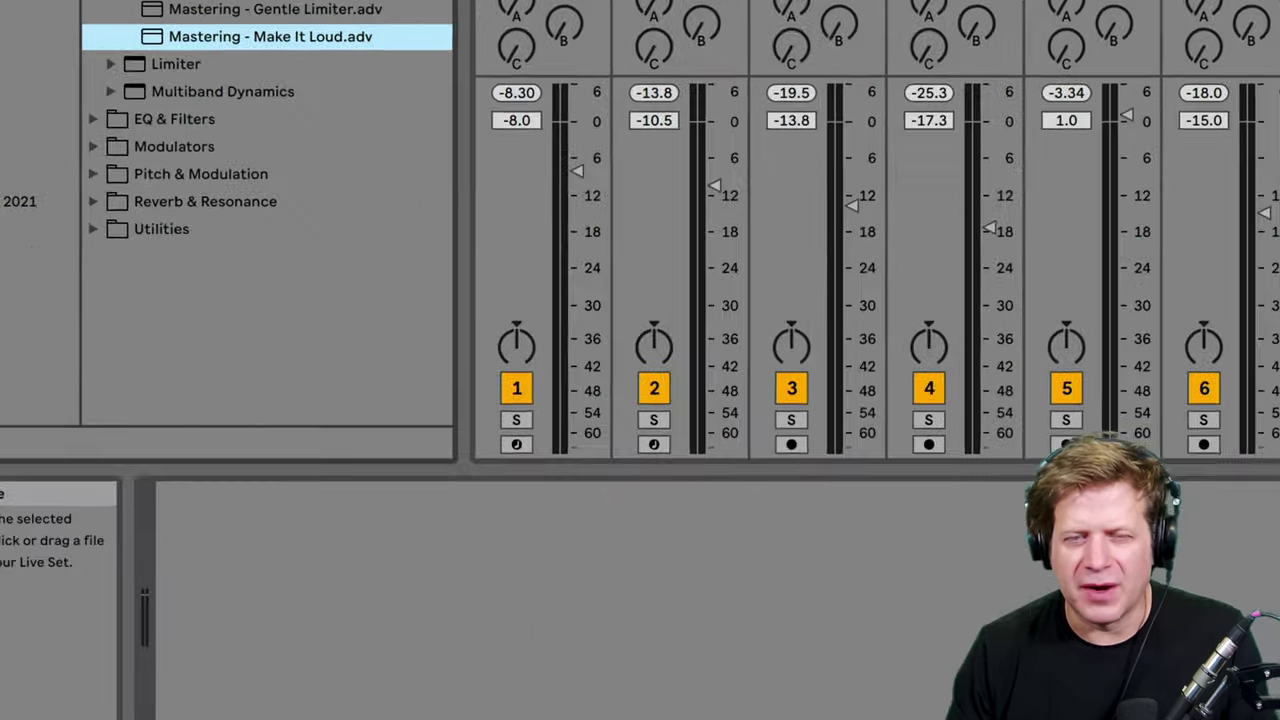
{"action": "key", "text": "Return"}
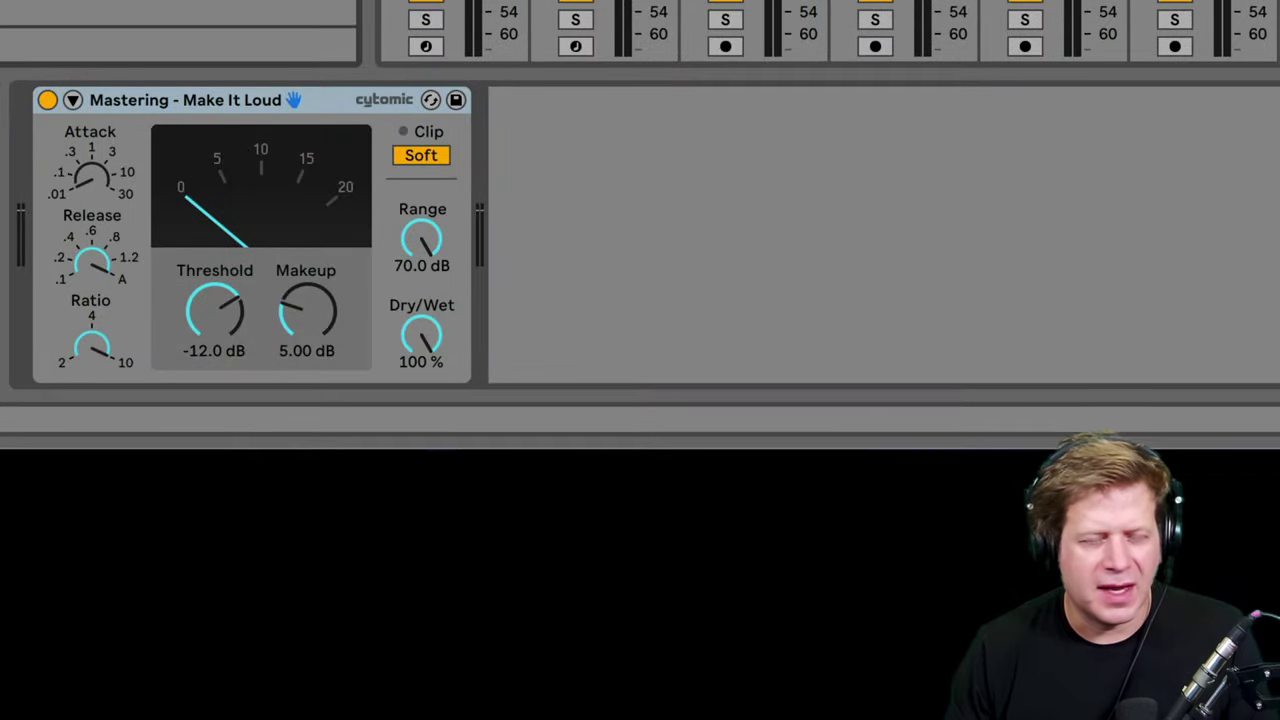
{"action": "key", "text": "space"}
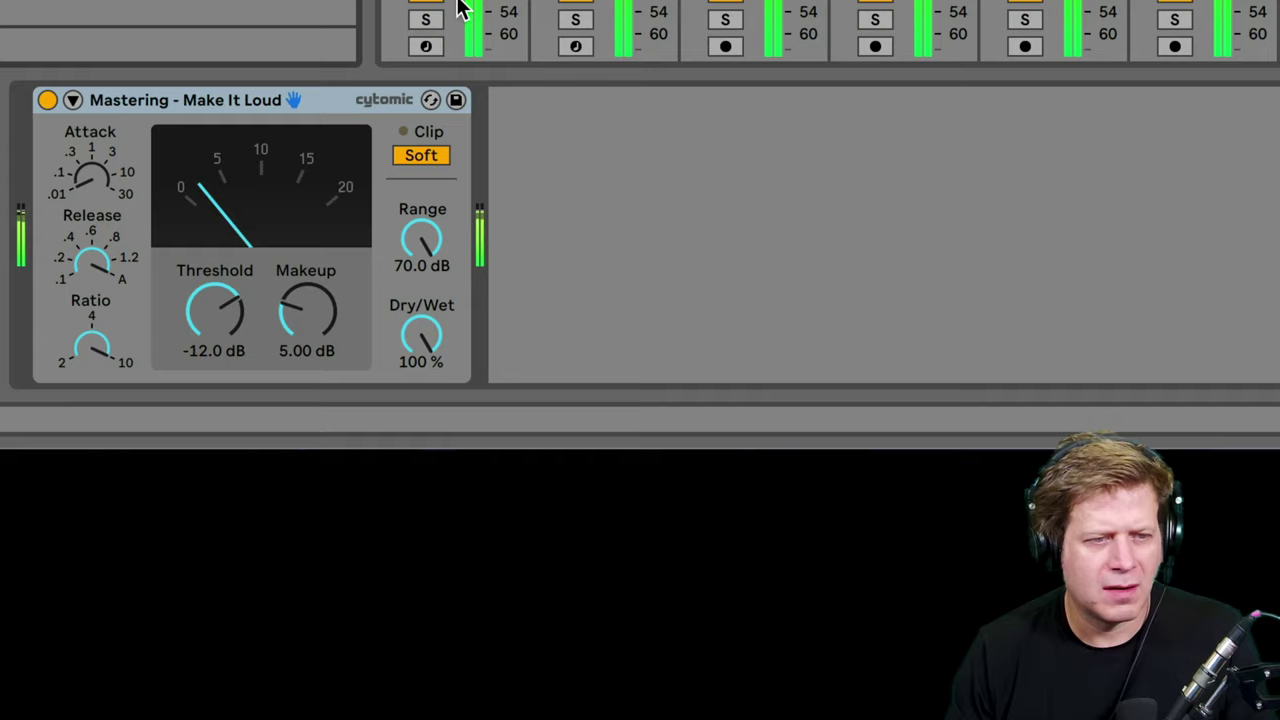
{"action": "left_click", "coordinate": [47, 100]}
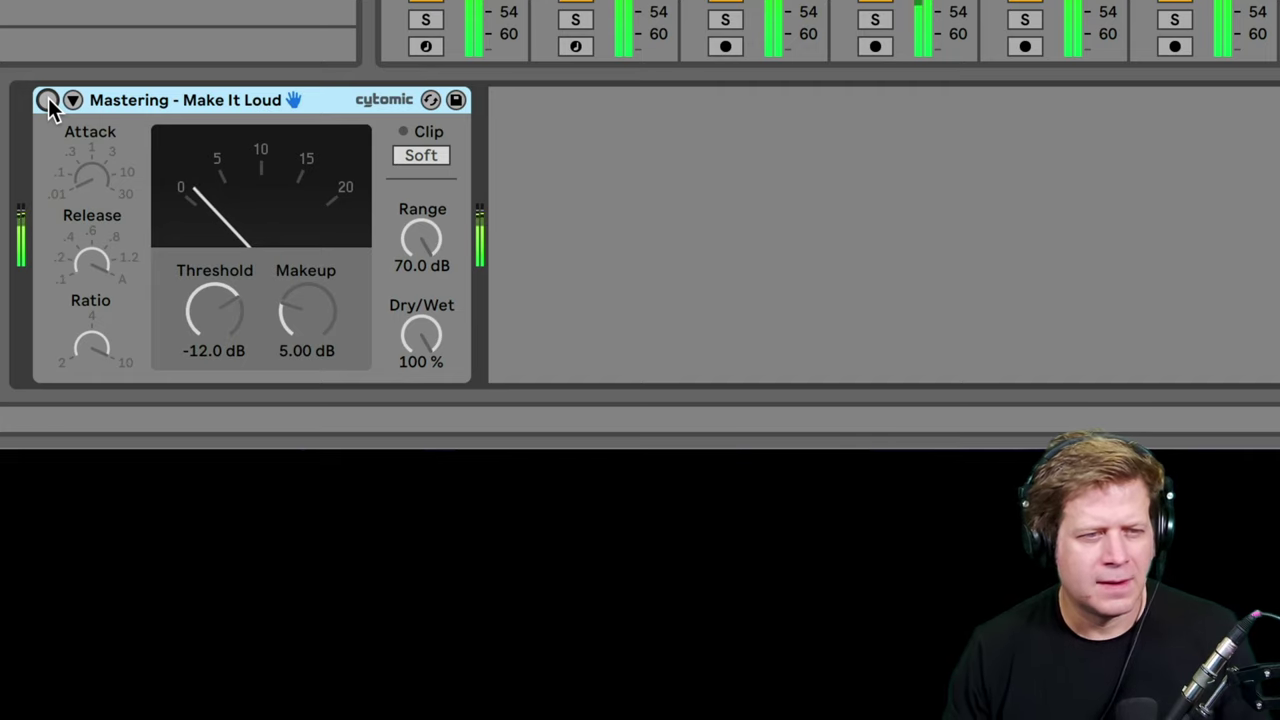
{"action": "left_click", "coordinate": [47, 100]}
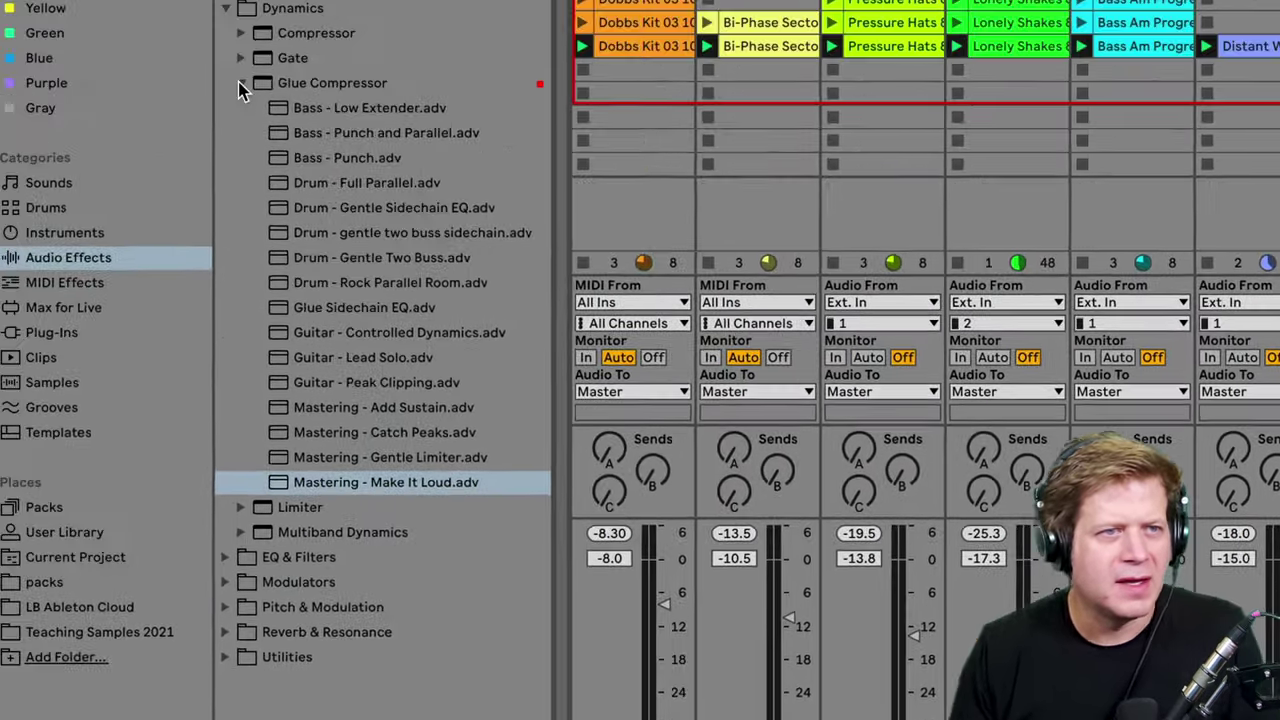
Check Glue Compressor in the Favorites collection, then return to Audio Effects.
{"action": "left_click", "coordinate": [258, 150]}
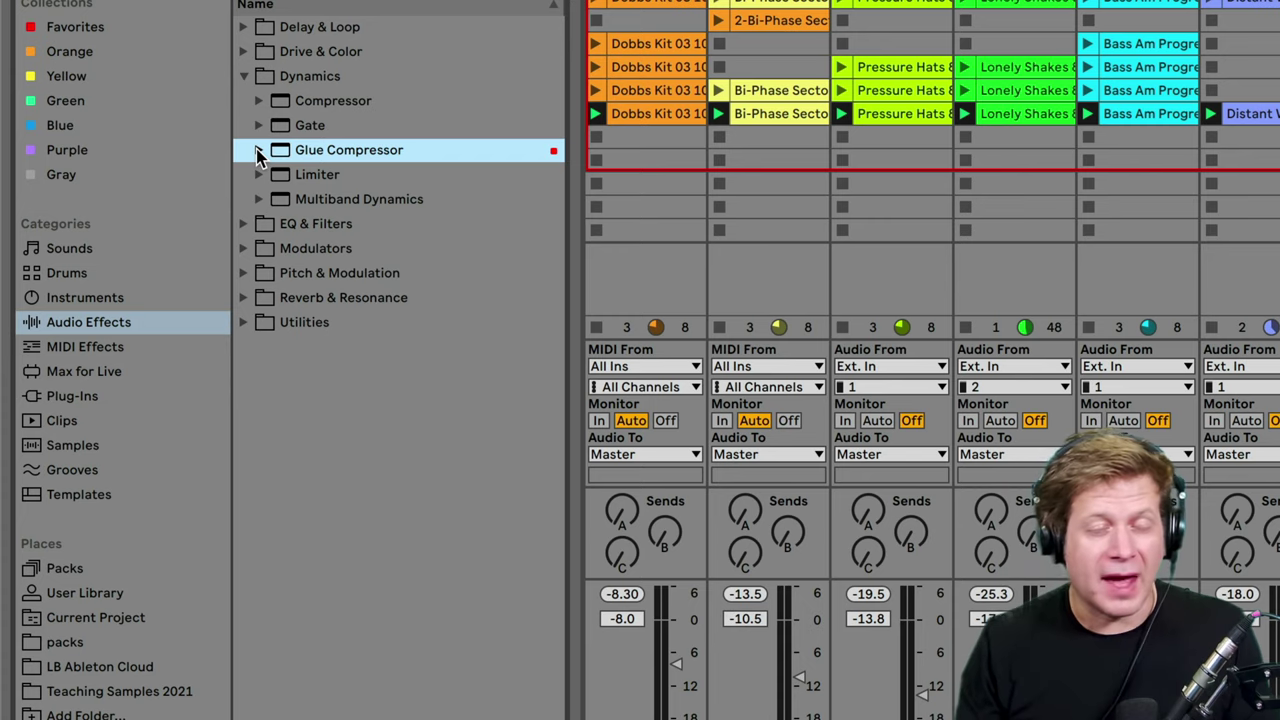
{"action": "right_click", "coordinate": [391, 160]}
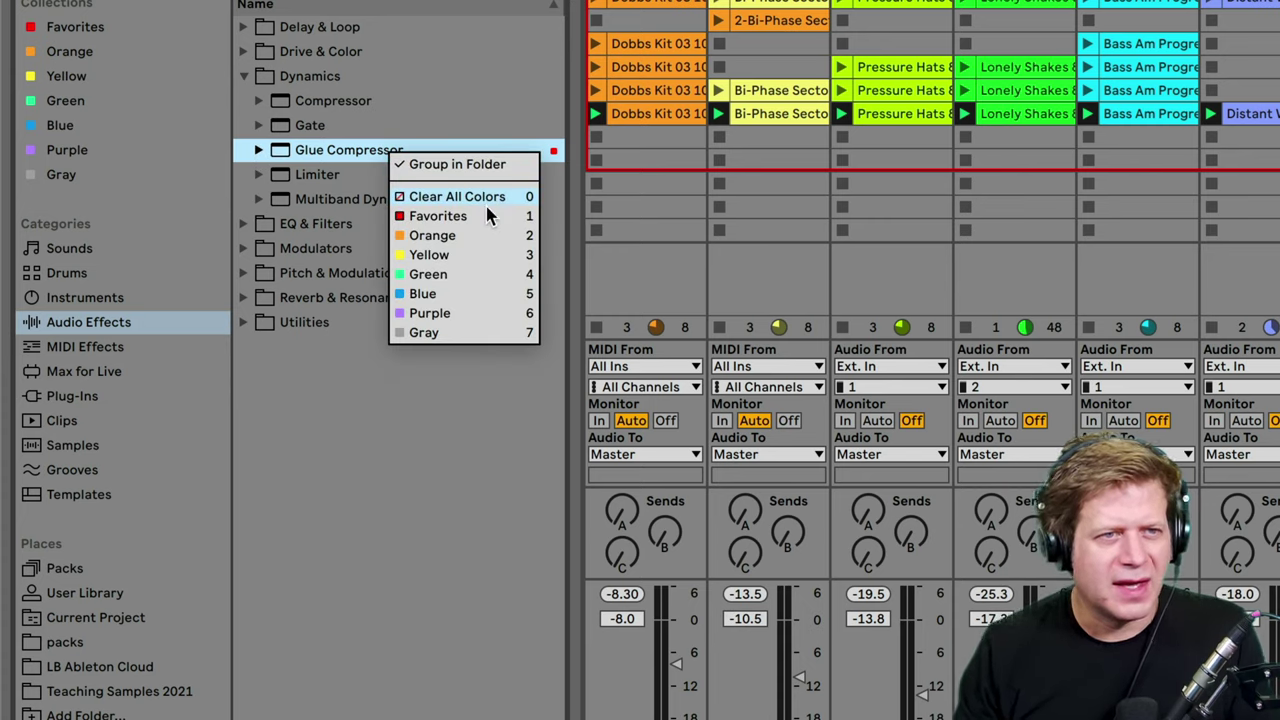
{"action": "left_click", "coordinate": [321, 160]}
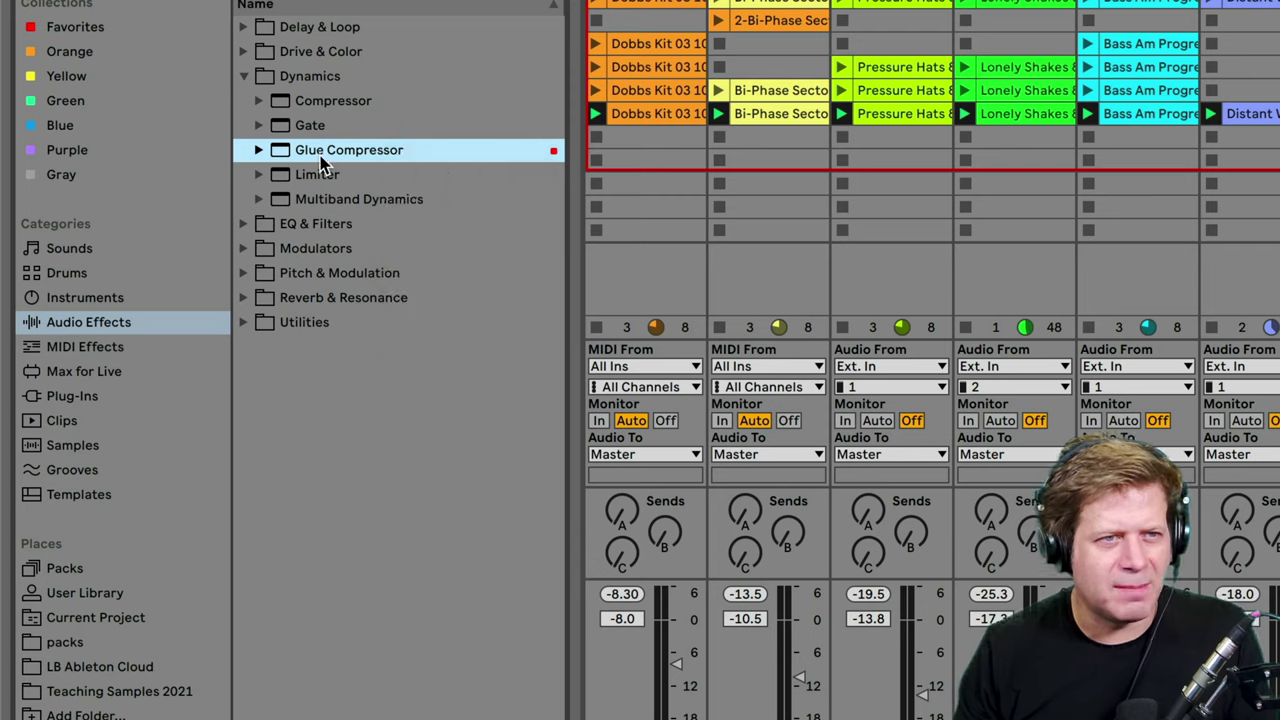
{"action": "left_click", "coordinate": [133, 40]}
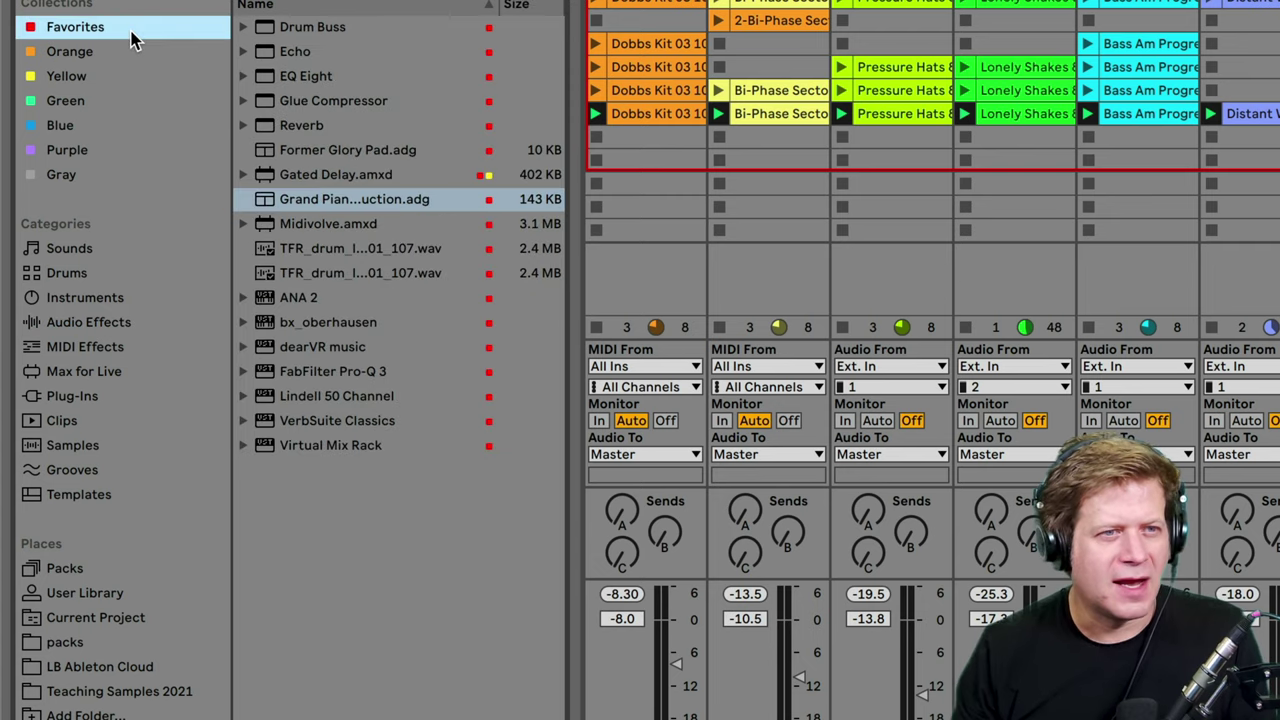
{"action": "left_click", "coordinate": [103, 325]}
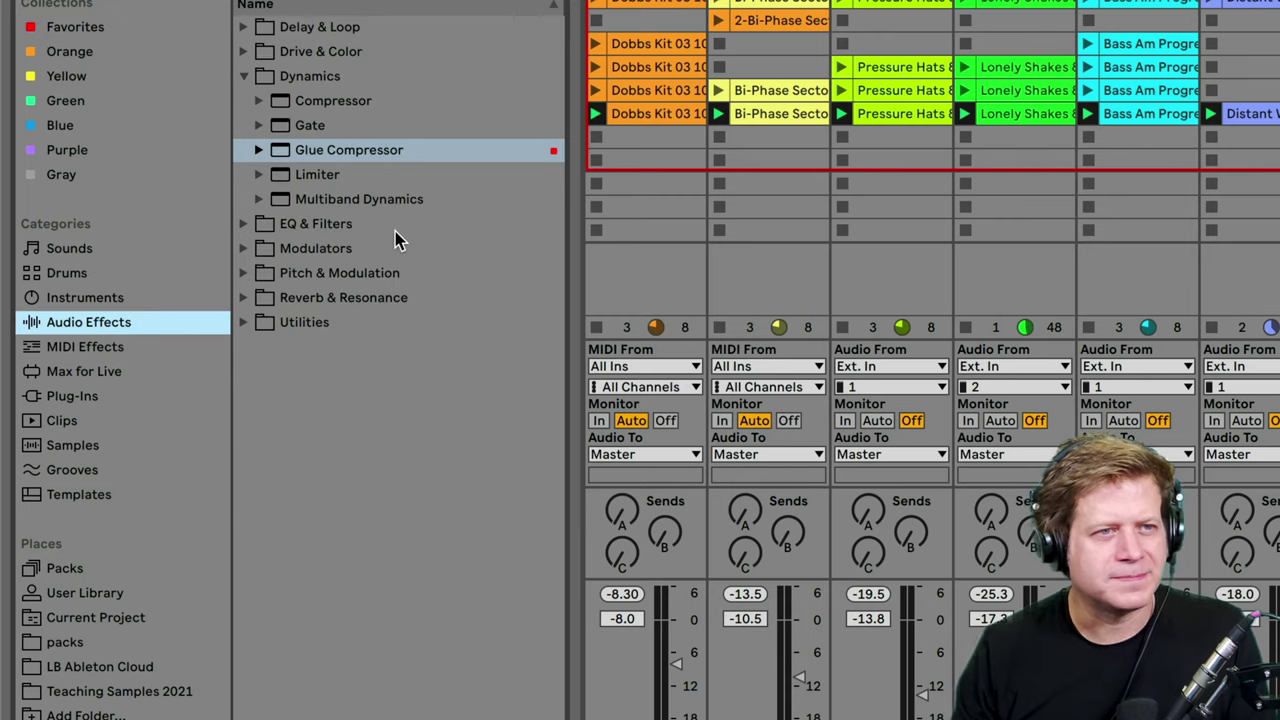
Raise the Limiter's gain to 6.10 dB, compare it bypassed, then delete it.
{"action": "left_click", "coordinate": [259, 176]}
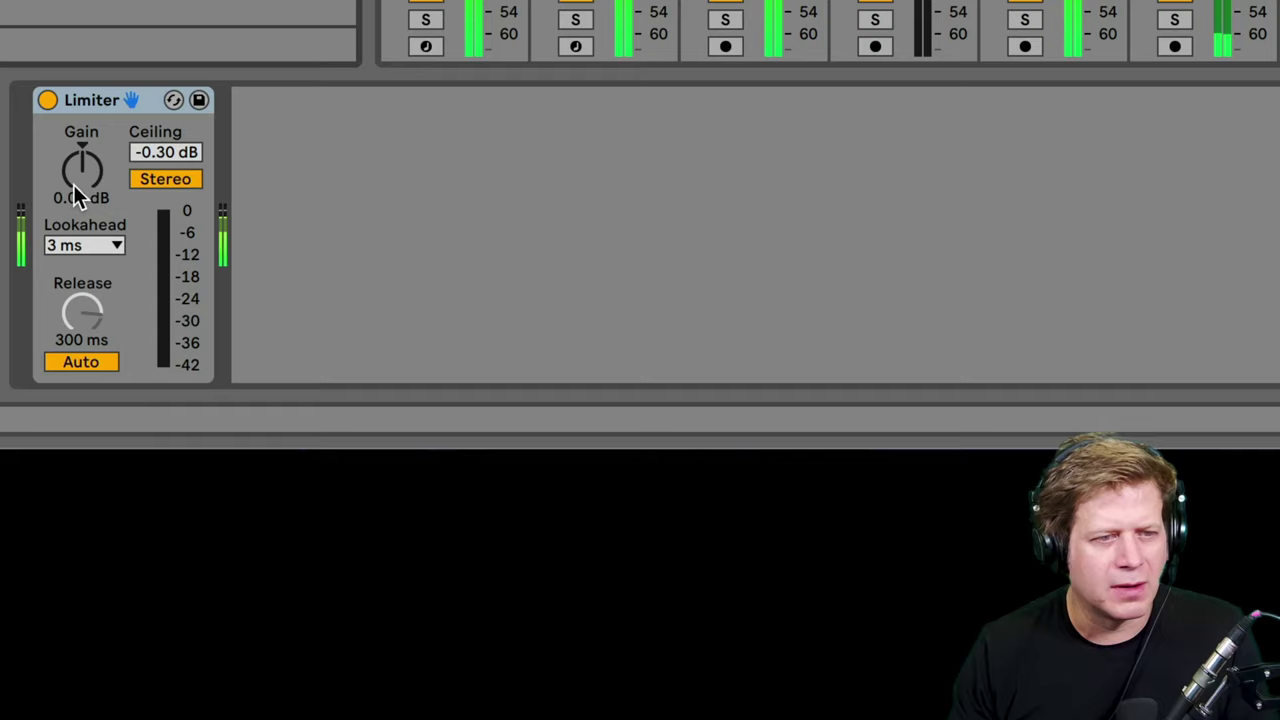
{"action": "left_click_drag", "start_coordinate": [81, 171], "coordinate": [81, 111]}
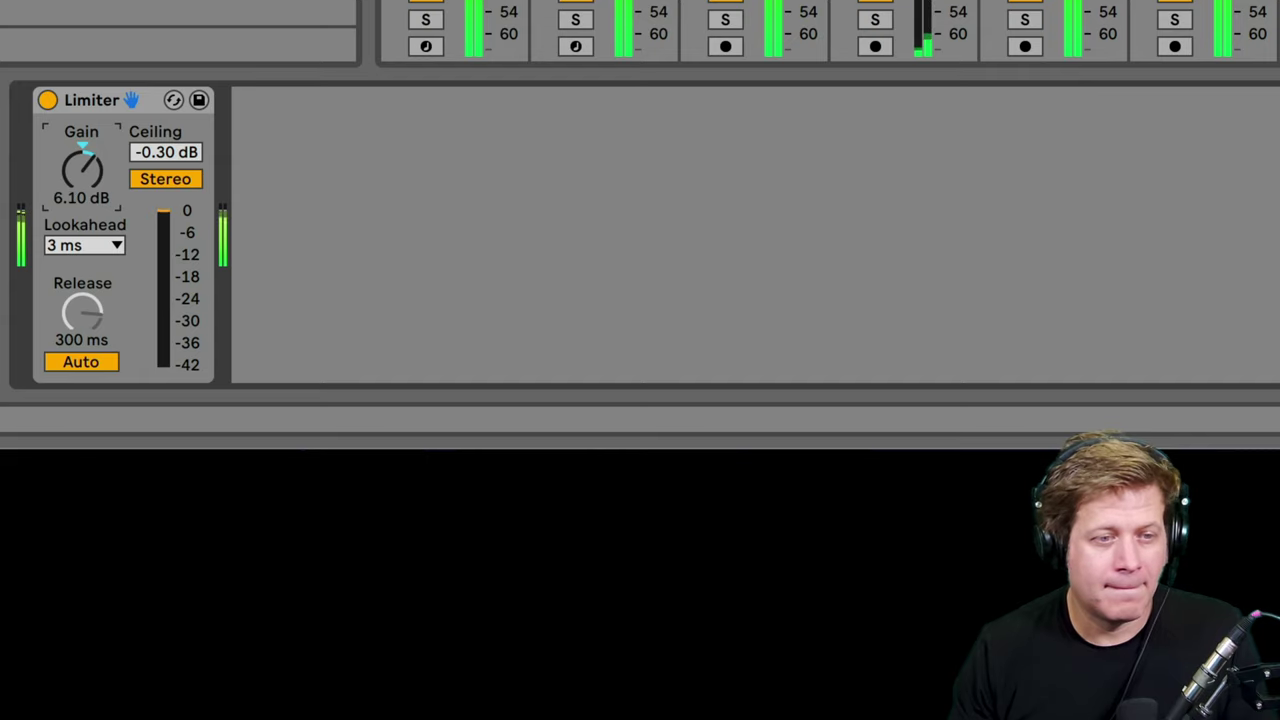
{"action": "left_click", "coordinate": [47, 101]}
{"action": "left_click", "coordinate": [48, 100]}
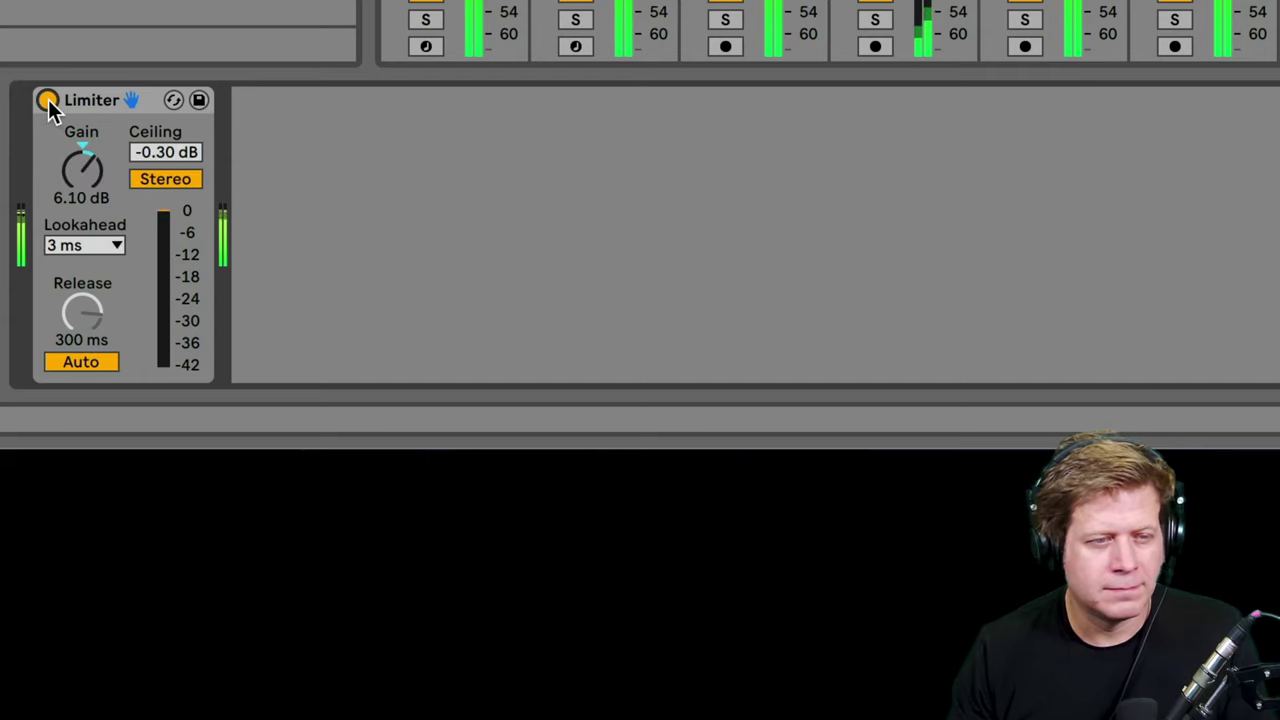
{"action": "left_click", "coordinate": [84, 102]}
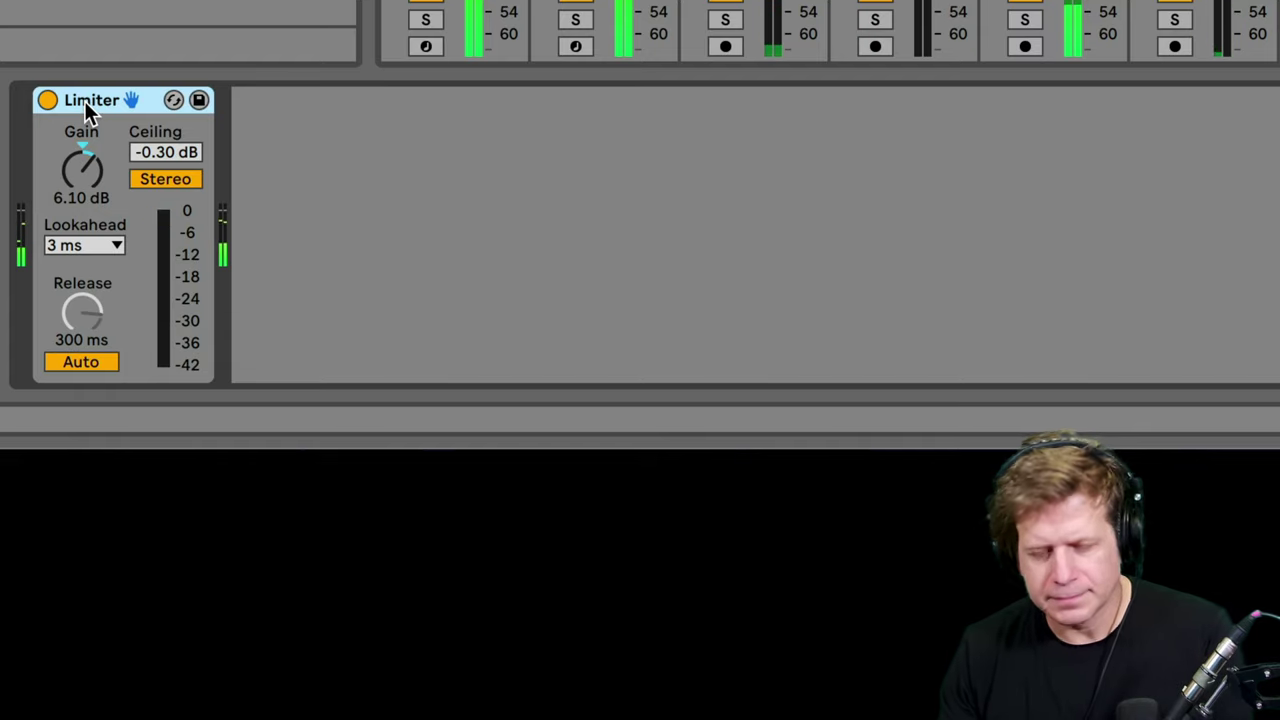
{"action": "key", "text": "Delete"}
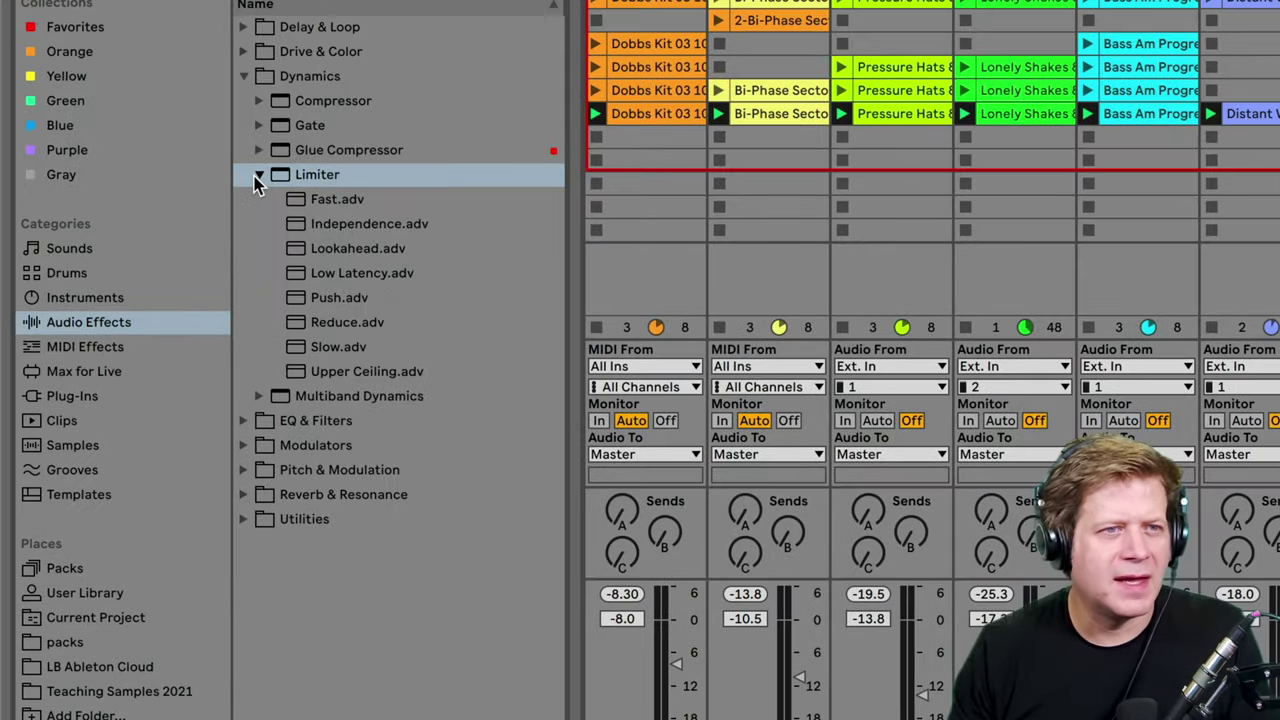
Drag the OTT Multiband Dynamics preset onto track 1's device chain.
{"action": "left_click", "coordinate": [258, 175]}
{"action": "left_click", "coordinate": [259, 200]}
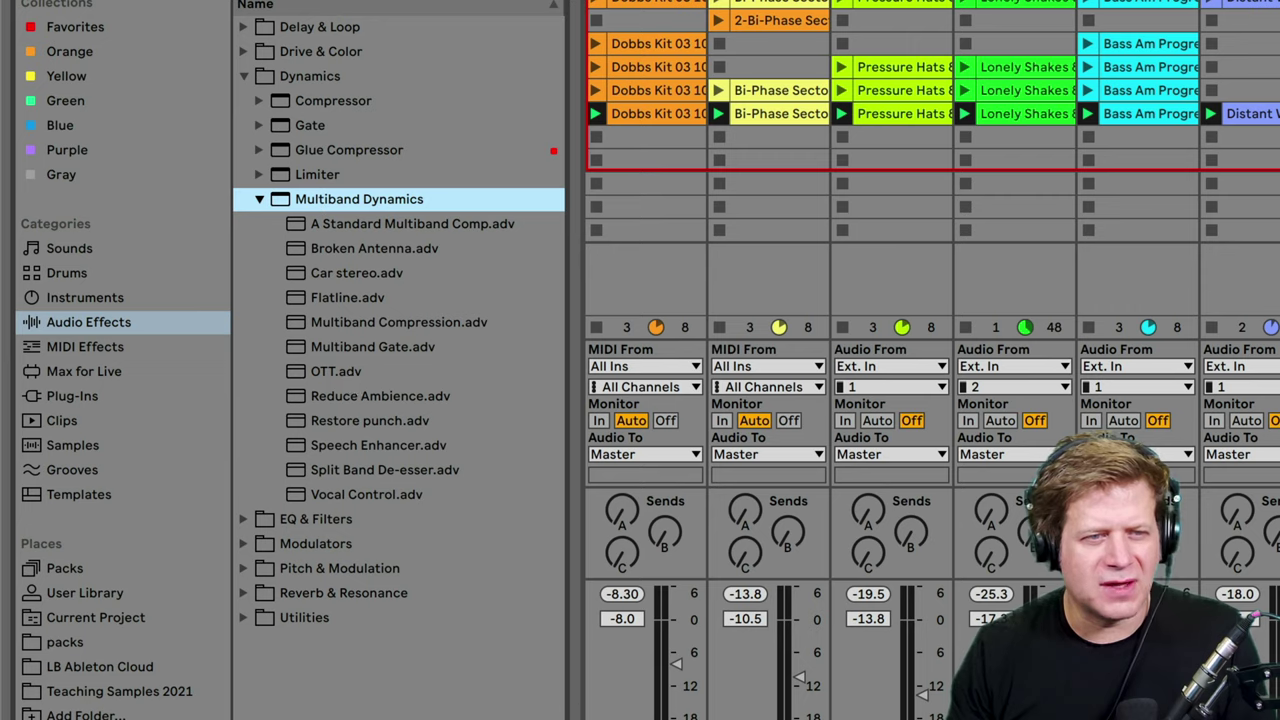
{"action": "left_click", "coordinate": [689, 614]}
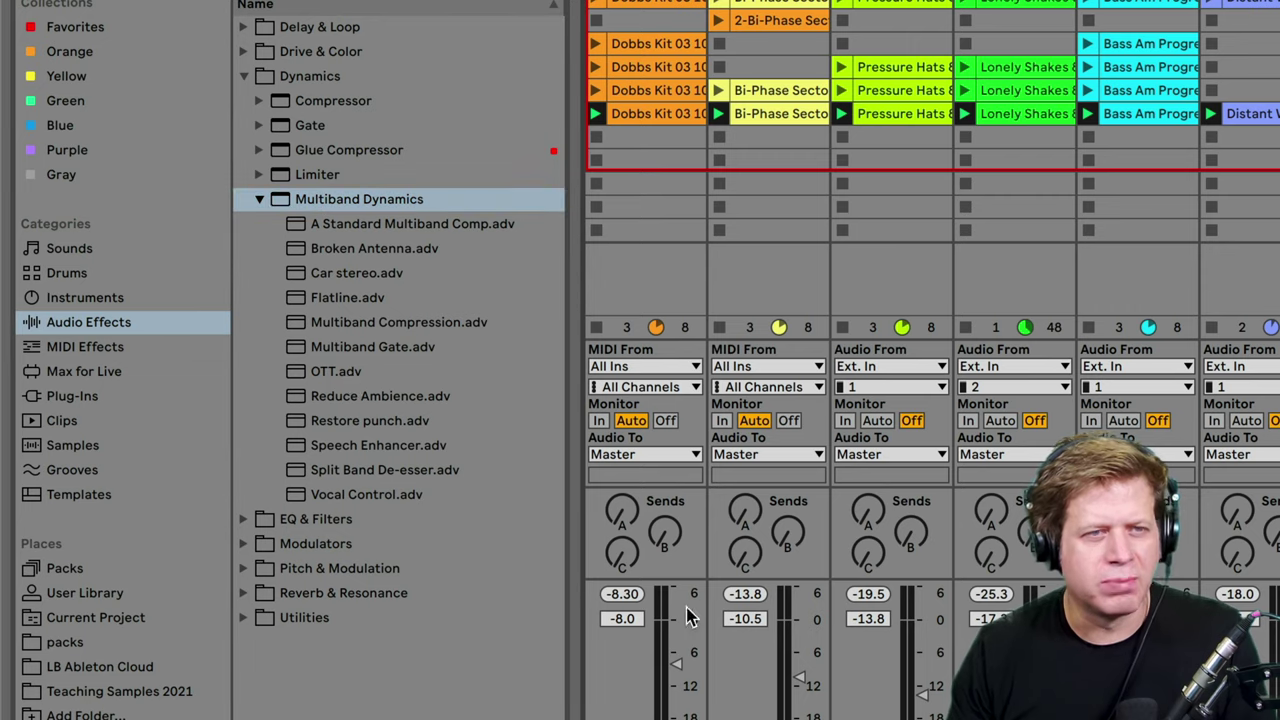
{"action": "left_click", "coordinate": [664, 3]}
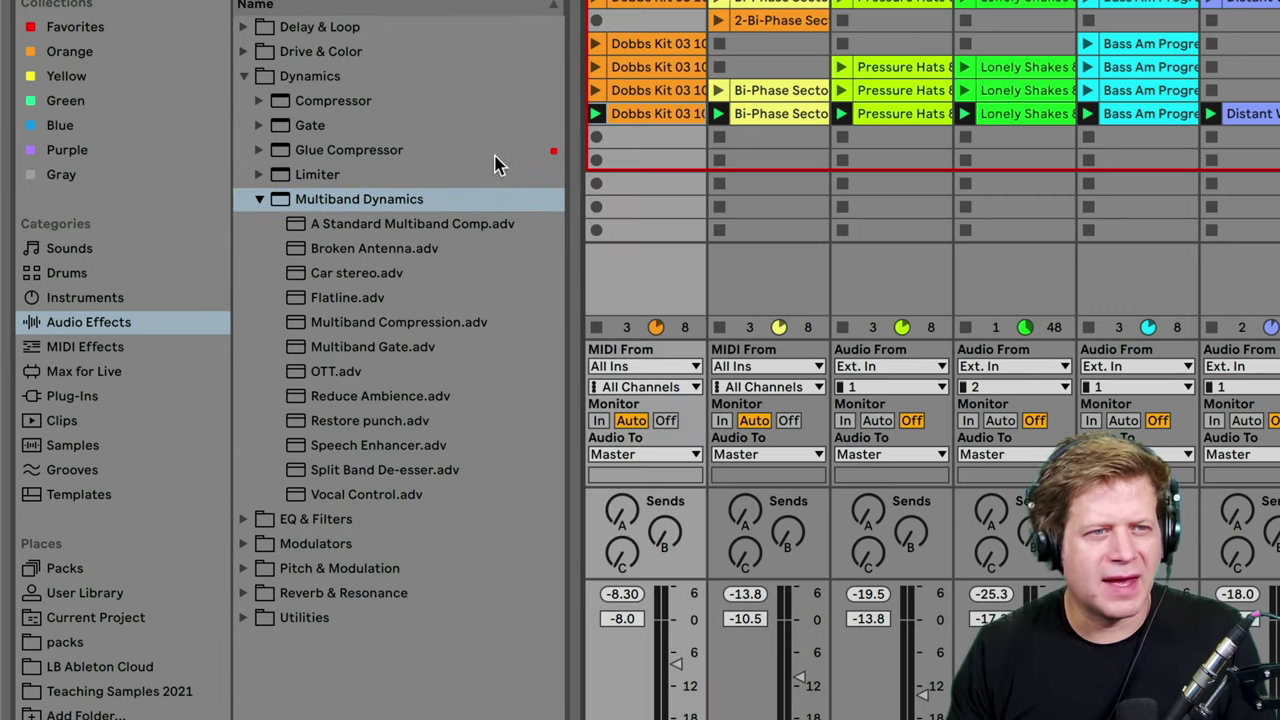
{"action": "left_click_drag", "start_coordinate": [300, 377], "coordinate": [651, 301]}
{"action": "left_click_drag", "start_coordinate": [250, 42], "coordinate": [251, 44]}
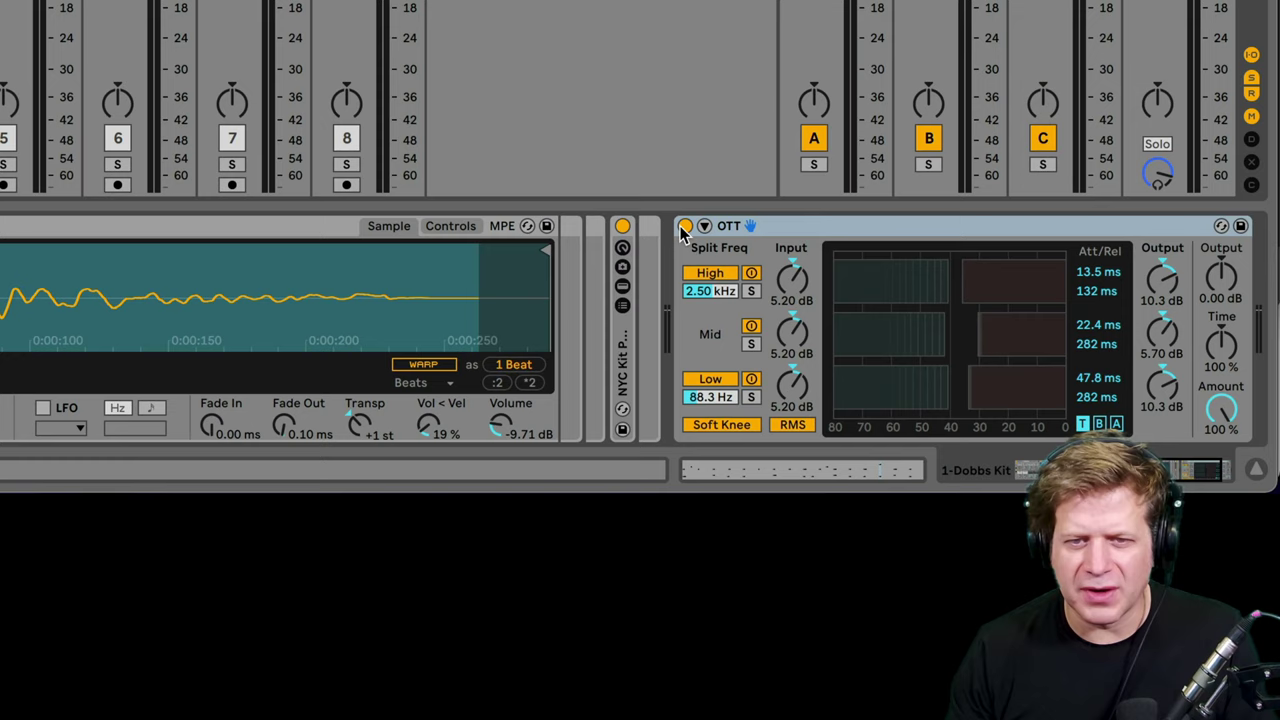
A/B OTT during playback and raise its Output to 8.70 dB.
{"action": "left_click", "coordinate": [685, 226]}
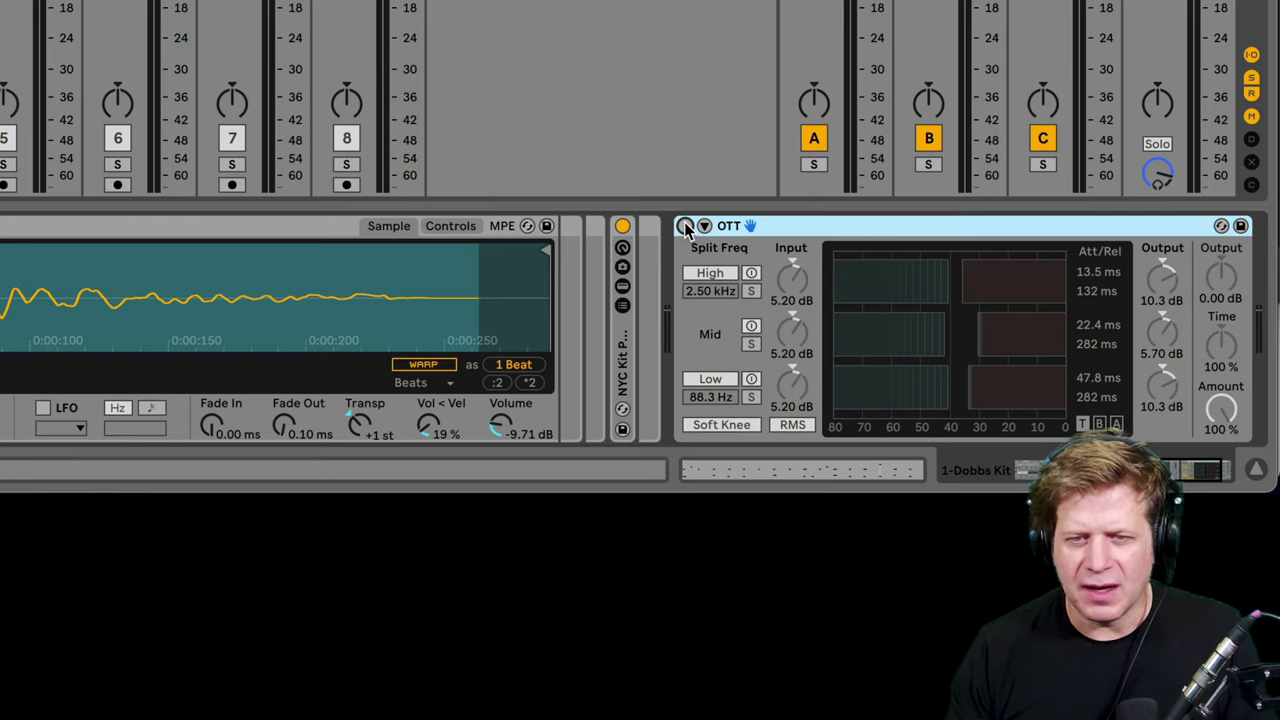
{"action": "key", "text": "space"}
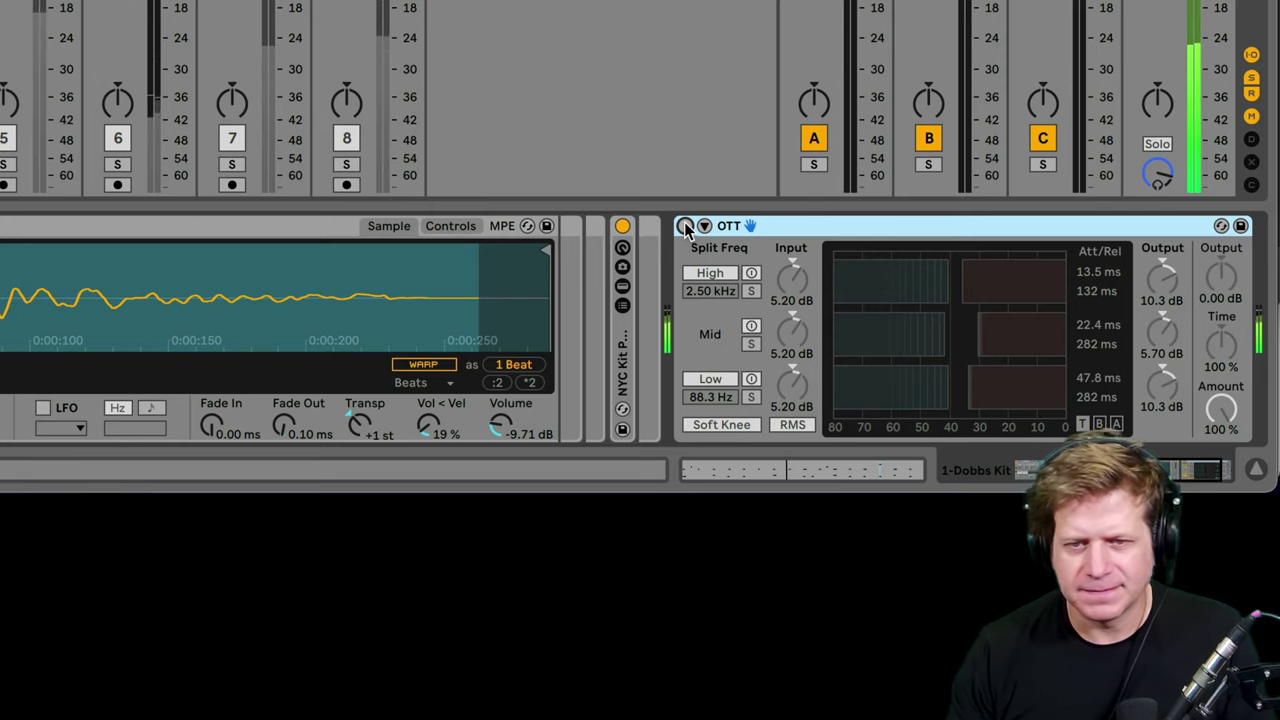
{"action": "left_click", "coordinate": [685, 226]}
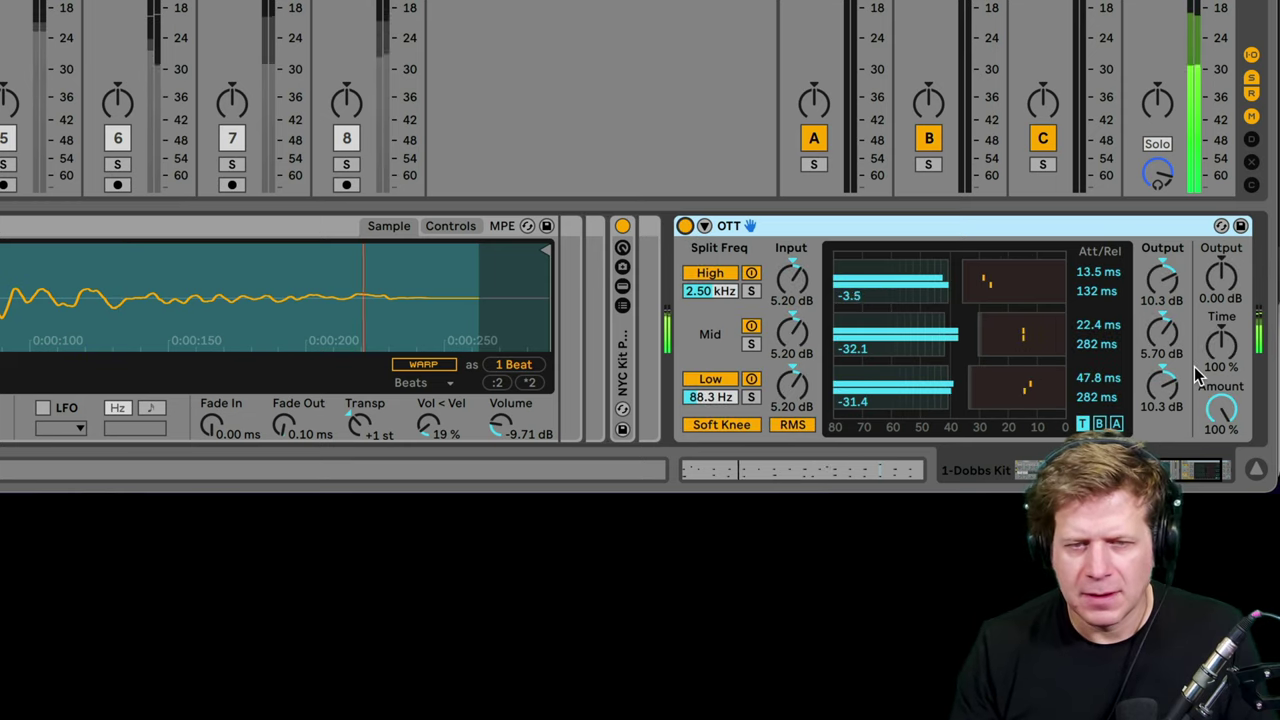
{"action": "left_click_drag", "start_coordinate": [1213, 295], "coordinate": [1213, 253]}
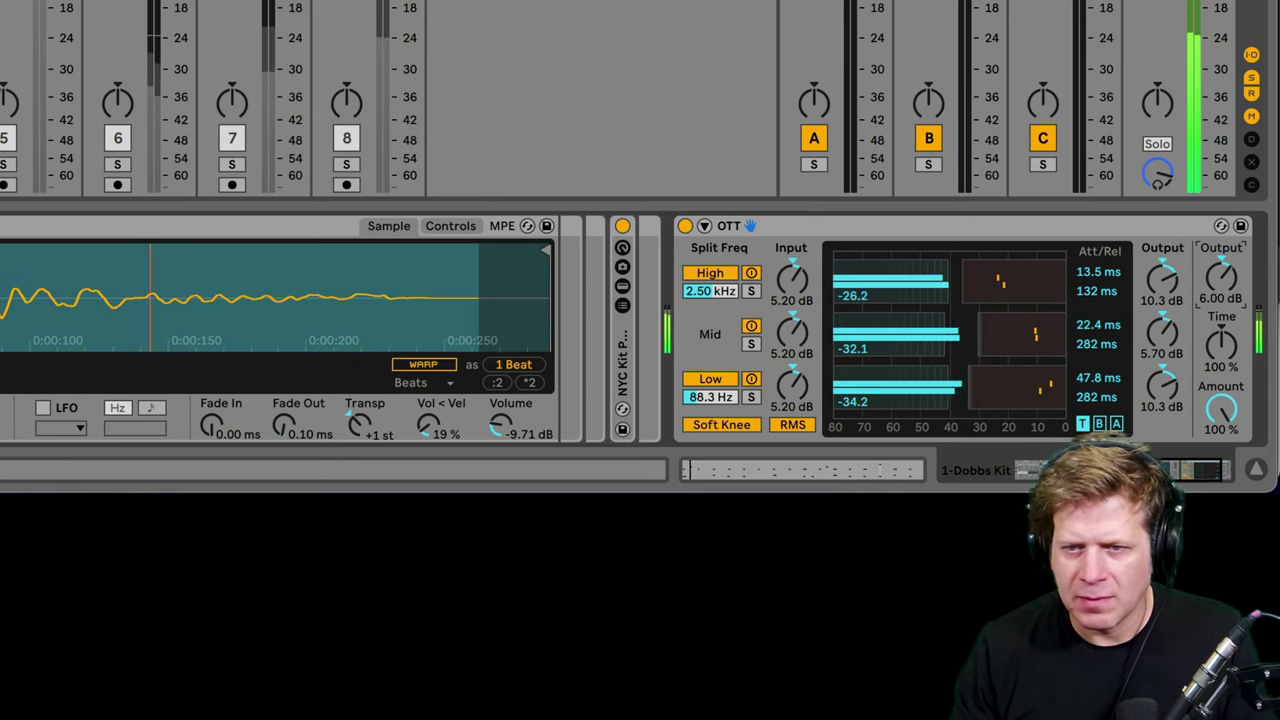
{"action": "left_click", "coordinate": [685, 226]}
{"action": "left_click", "coordinate": [685, 226]}
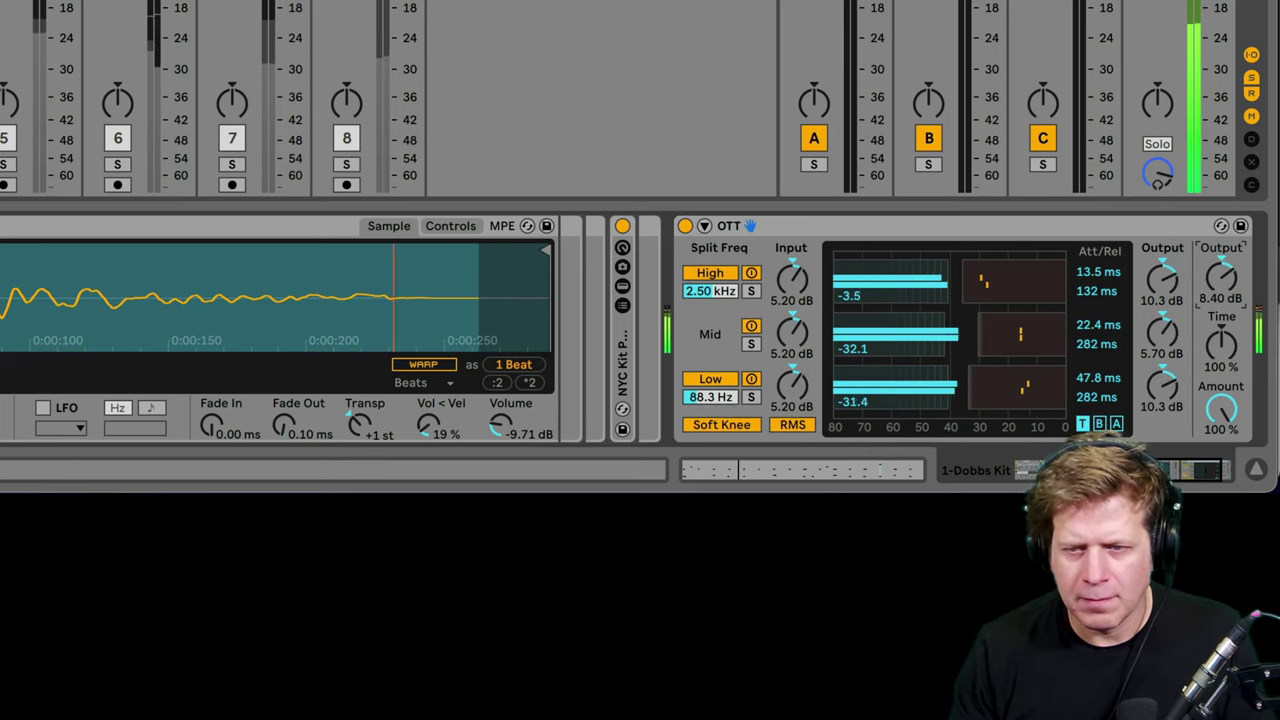
{"action": "left_click_drag", "start_coordinate": [1220, 280], "coordinate": [1220, 275]}
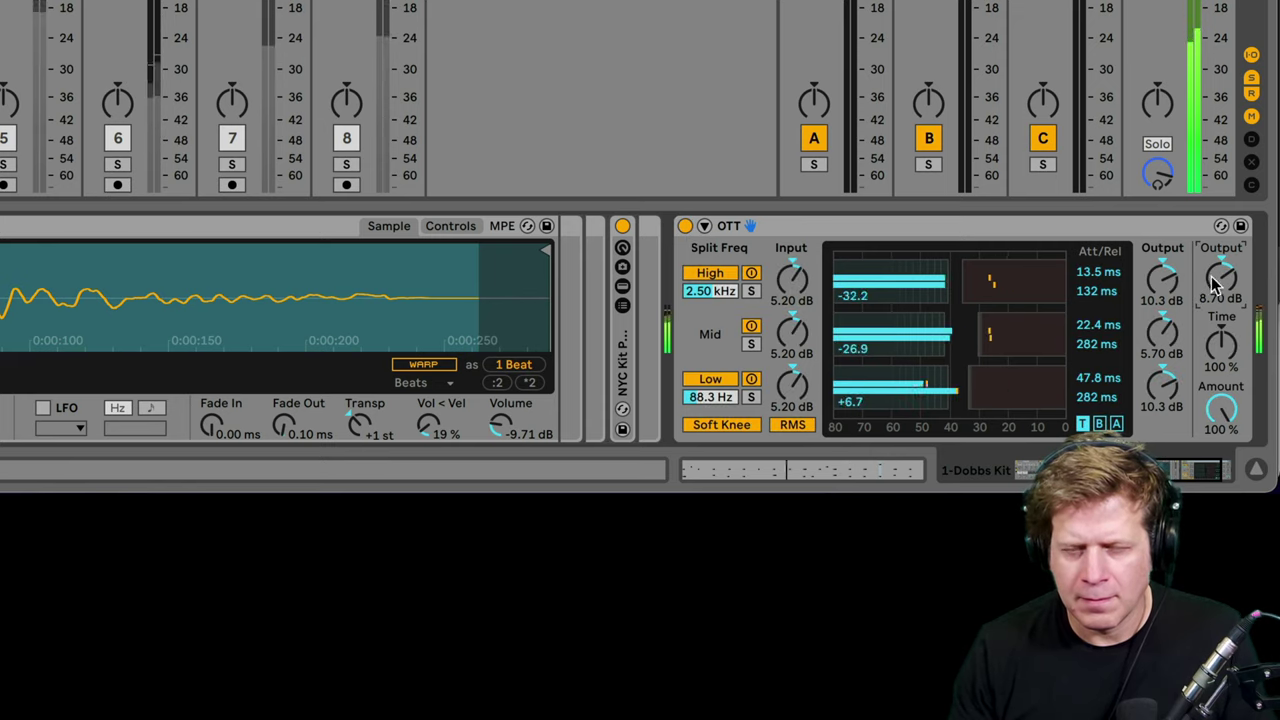
{"action": "left_click", "coordinate": [685, 226]}
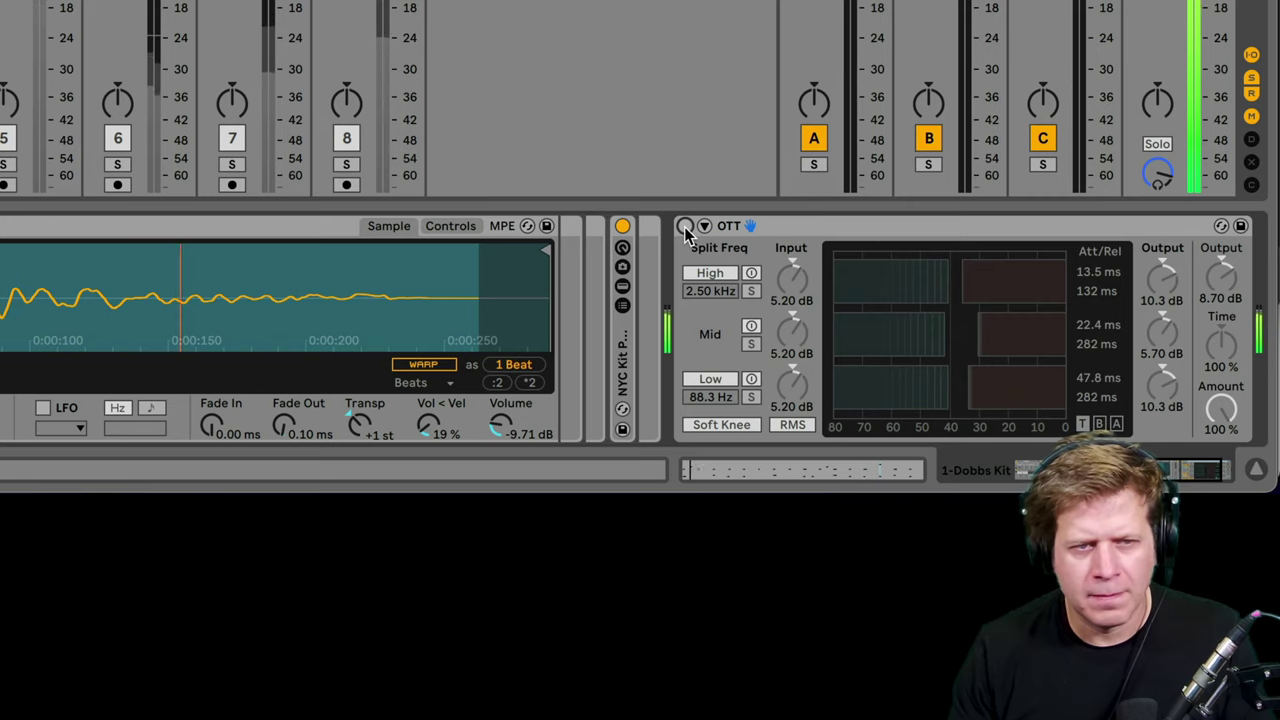
{"action": "left_click", "coordinate": [685, 226]}
{"action": "left_click", "coordinate": [685, 226]}
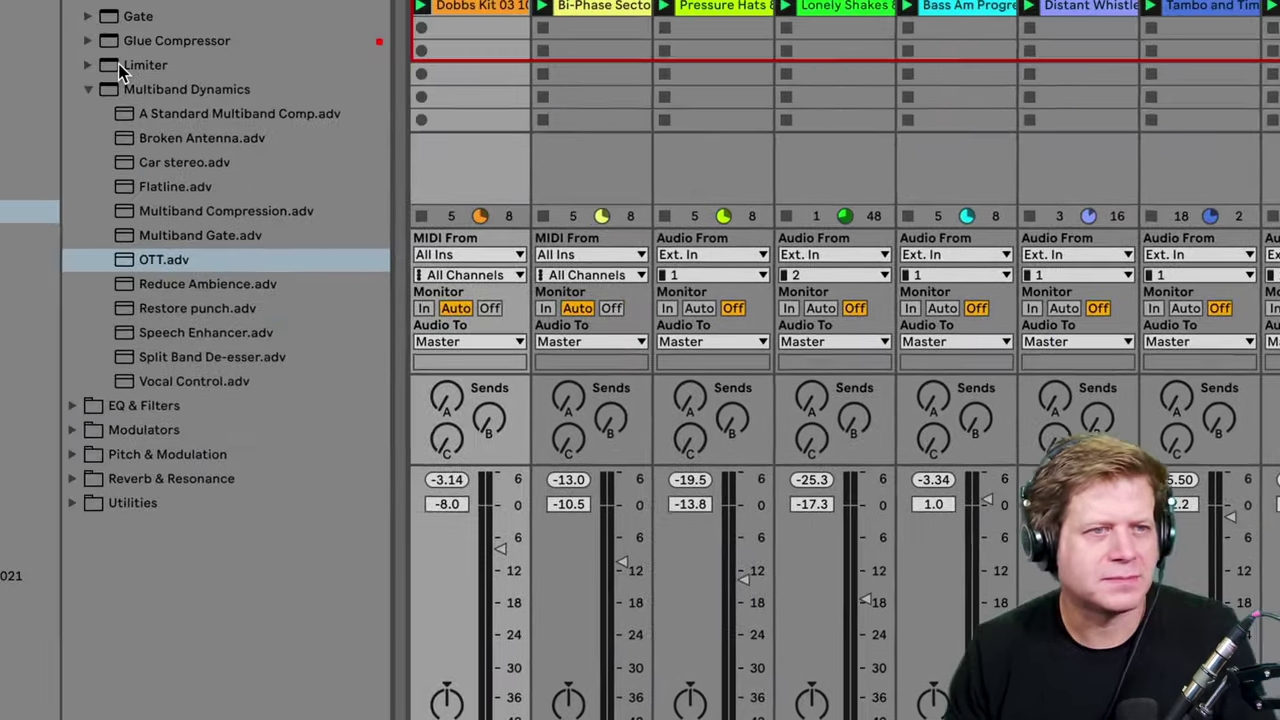
Load Auto Filter on track 1, lower its cutoff to 11.1 kHz and keep the Clean circuit.
{"action": "left_click", "coordinate": [88, 89]}
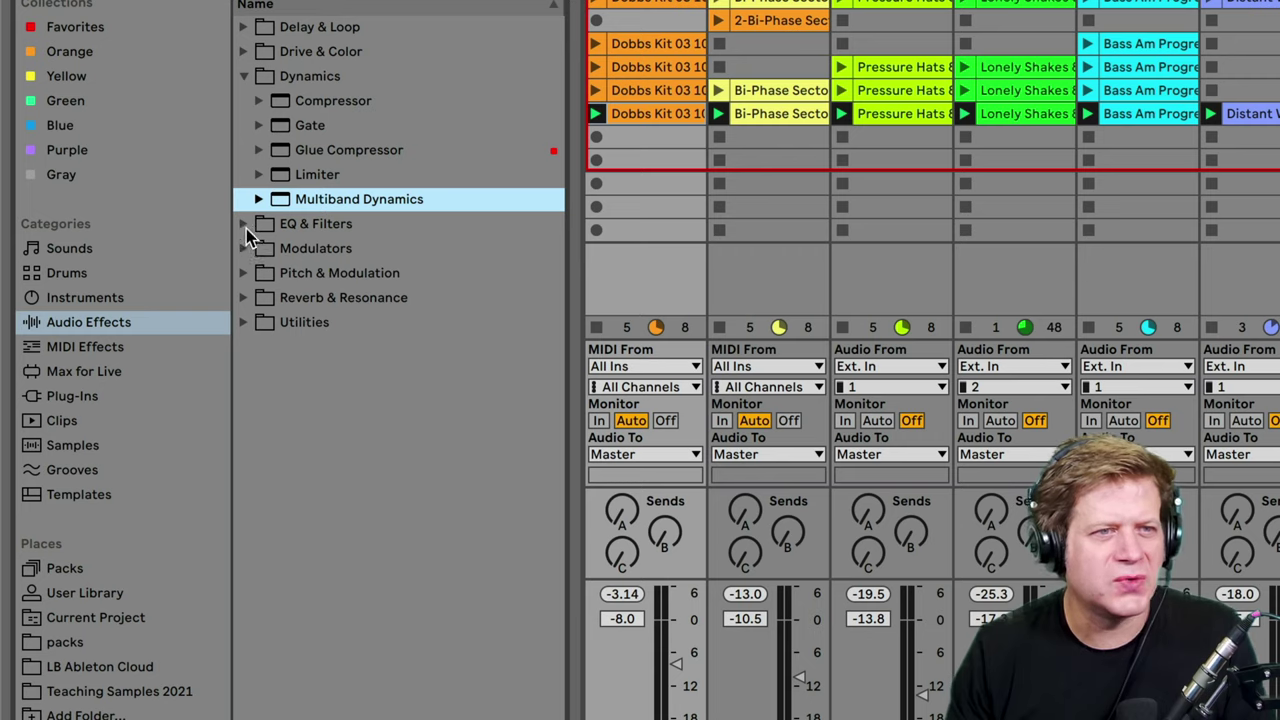
{"action": "left_click", "coordinate": [245, 225]}
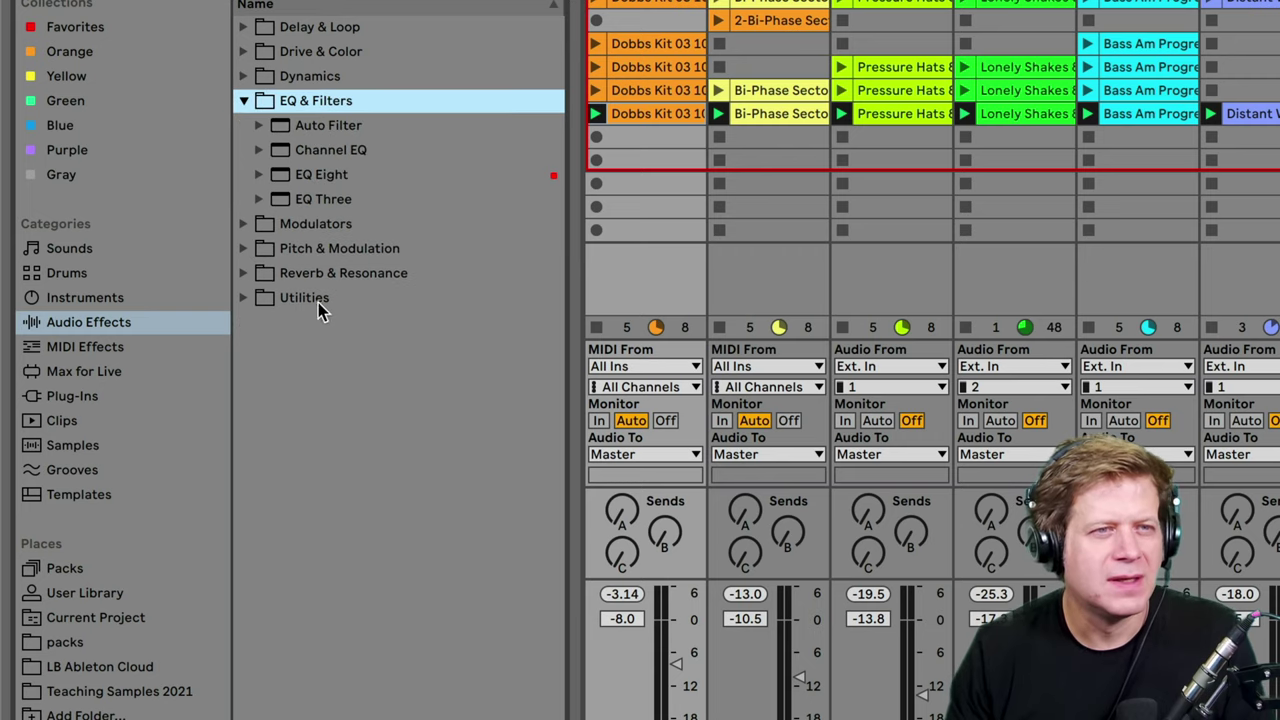
{"action": "left_click", "coordinate": [327, 128]}
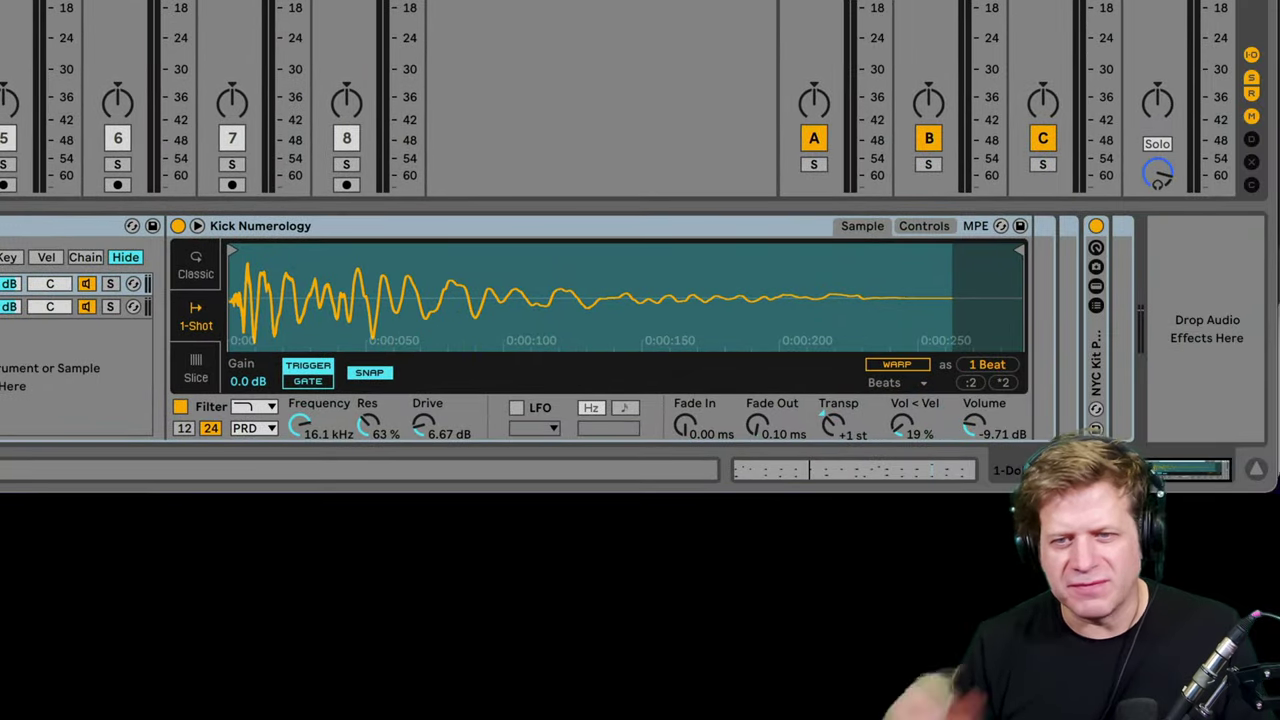
{"action": "key", "text": "Return"}
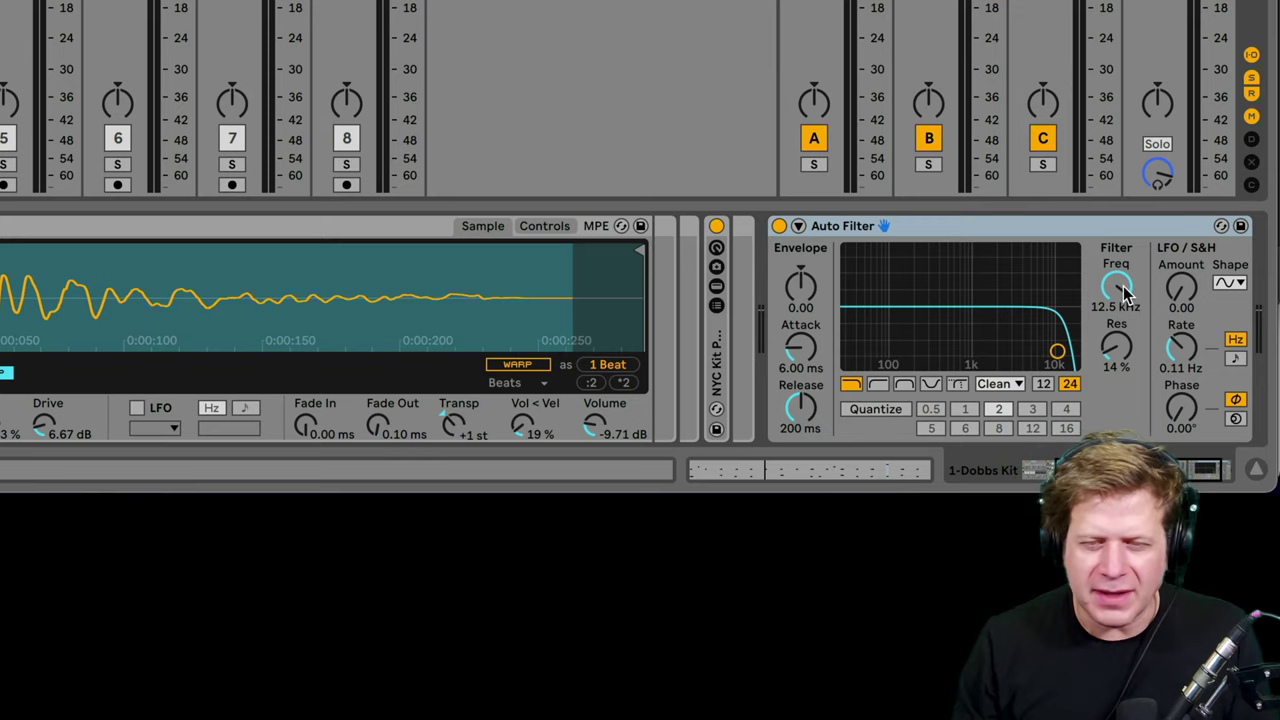
{"action": "mouse_move", "coordinate": [1125, 292]}
{"action": "left_mouse_down"}
{"action": "mouse_move", "coordinate": [1125, 375]}
{"action": "mouse_move", "coordinate": [1123, 292]}
{"action": "left_mouse_up"}
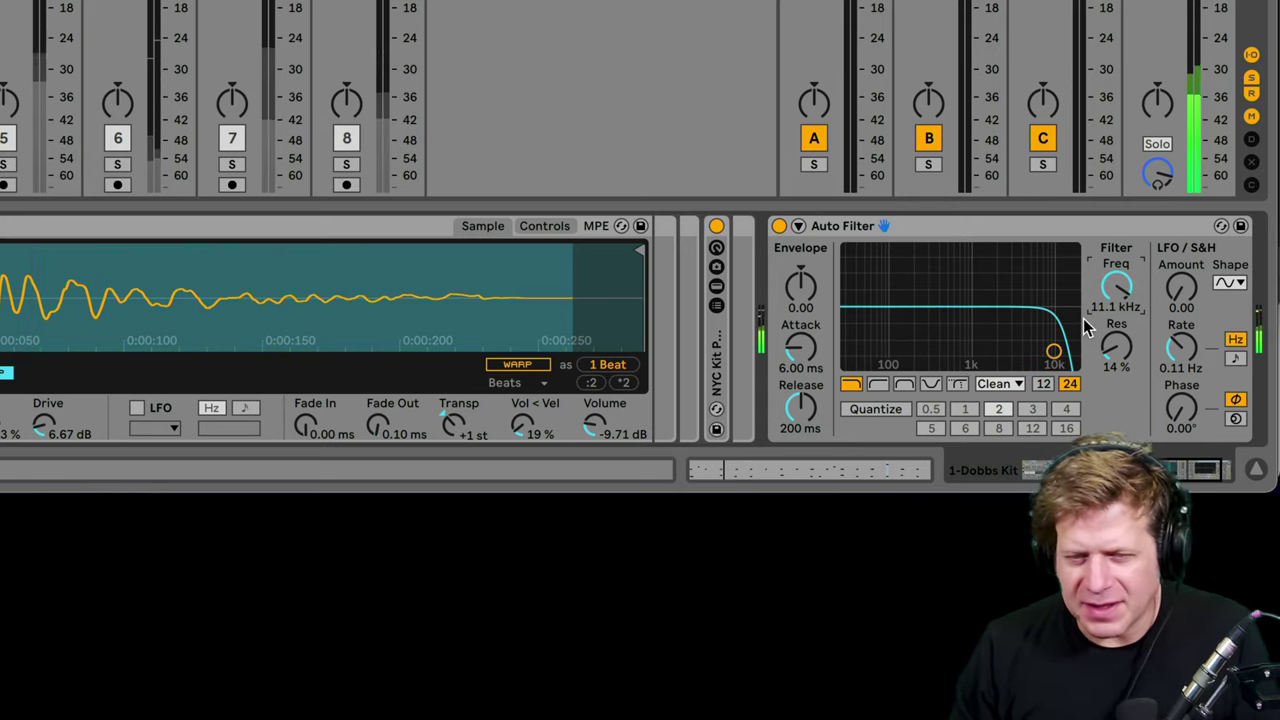
{"action": "left_click", "coordinate": [1010, 384]}
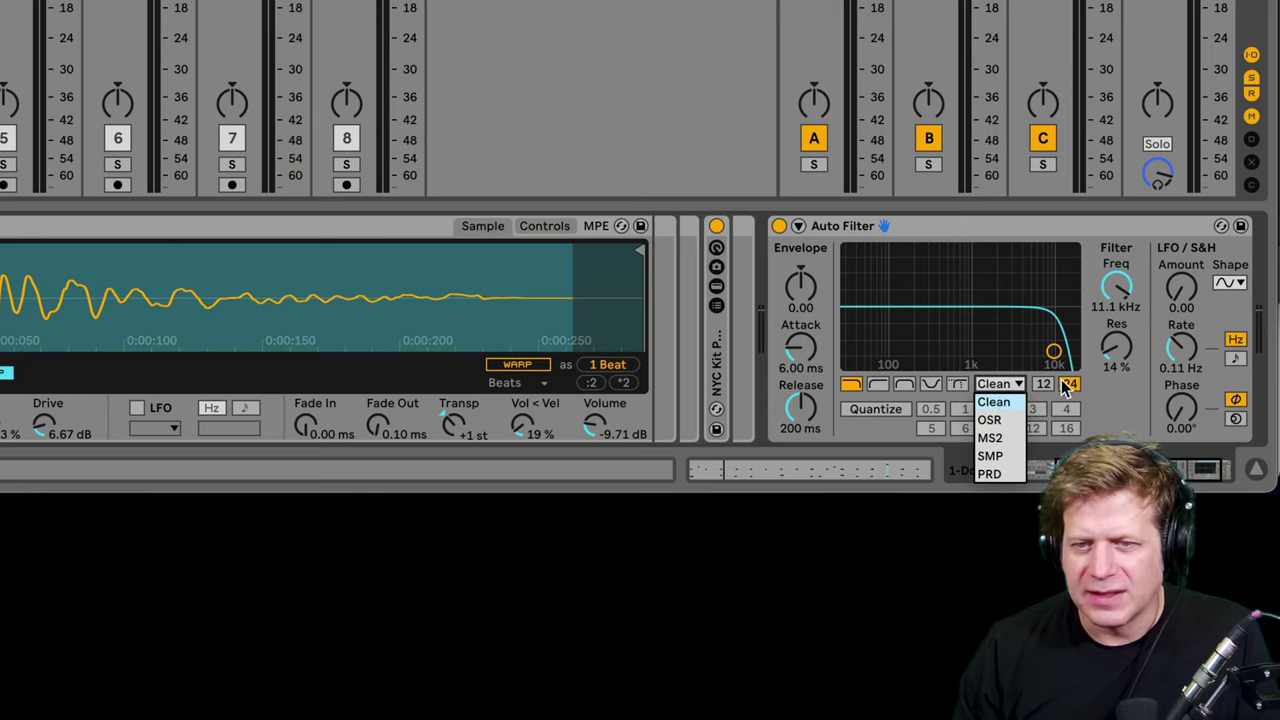
{"action": "left_click", "coordinate": [1106, 395]}
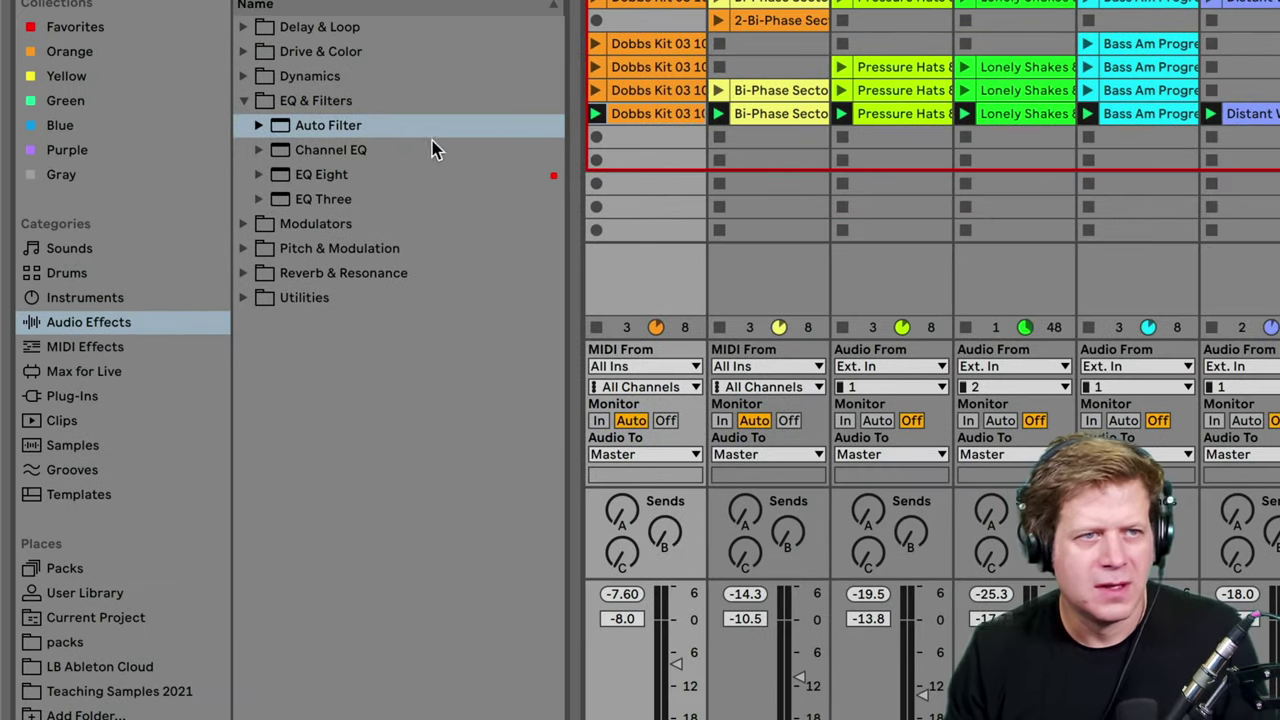
Add a Channel EQ to track 1.
{"action": "left_click_drag", "start_coordinate": [338, 150], "coordinate": [1279, 719]}
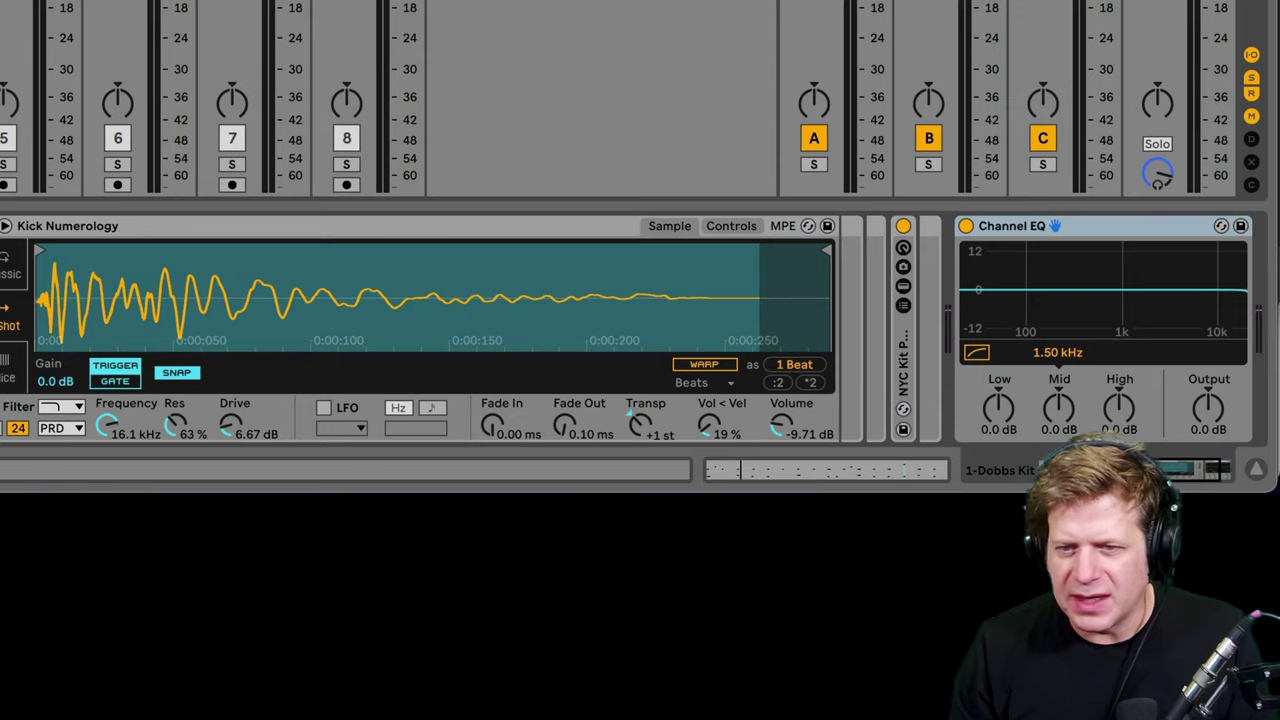
{"action": "scroll", "coordinate": [640, 330], "scroll_direction": "right", "scroll_amount": 2}
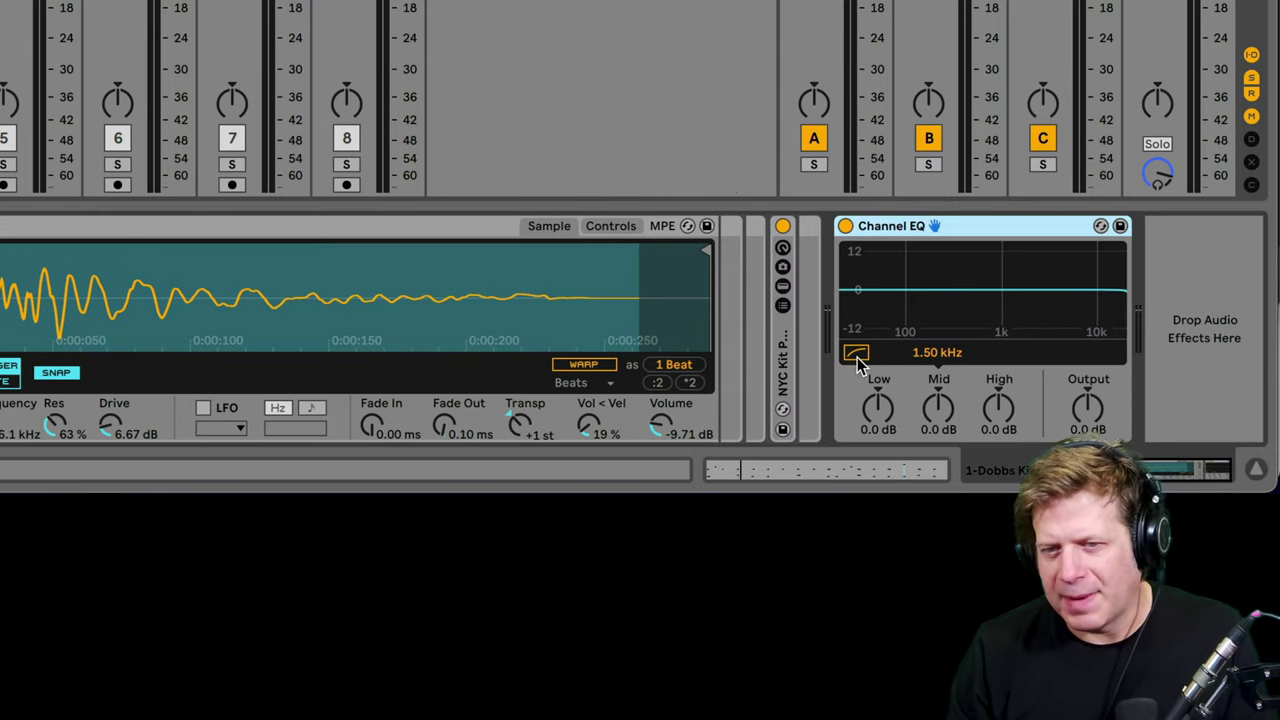
{"action": "left_click", "coordinate": [940, 354]}
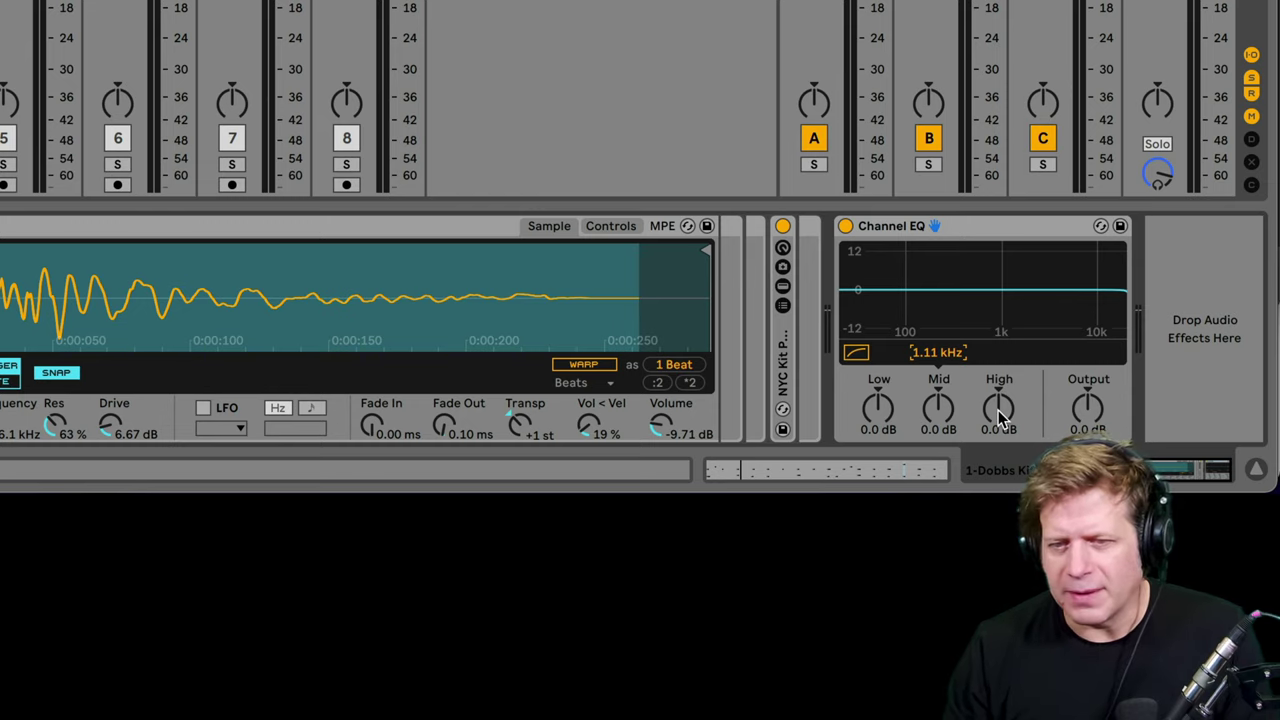
Set Channel EQ Low -0.7 dB, Mid 4.3 dB at 566 Hz and High -3.0 dB.
{"action": "left_click", "coordinate": [998, 407]}
{"action": "key", "text": "space"}
{"action": "mouse_move", "coordinate": [998, 410]}
{"action": "left_mouse_down"}
{"action": "mouse_move", "coordinate": [998, 395]}
{"action": "mouse_move", "coordinate": [998, 425]}
{"action": "left_mouse_up"}
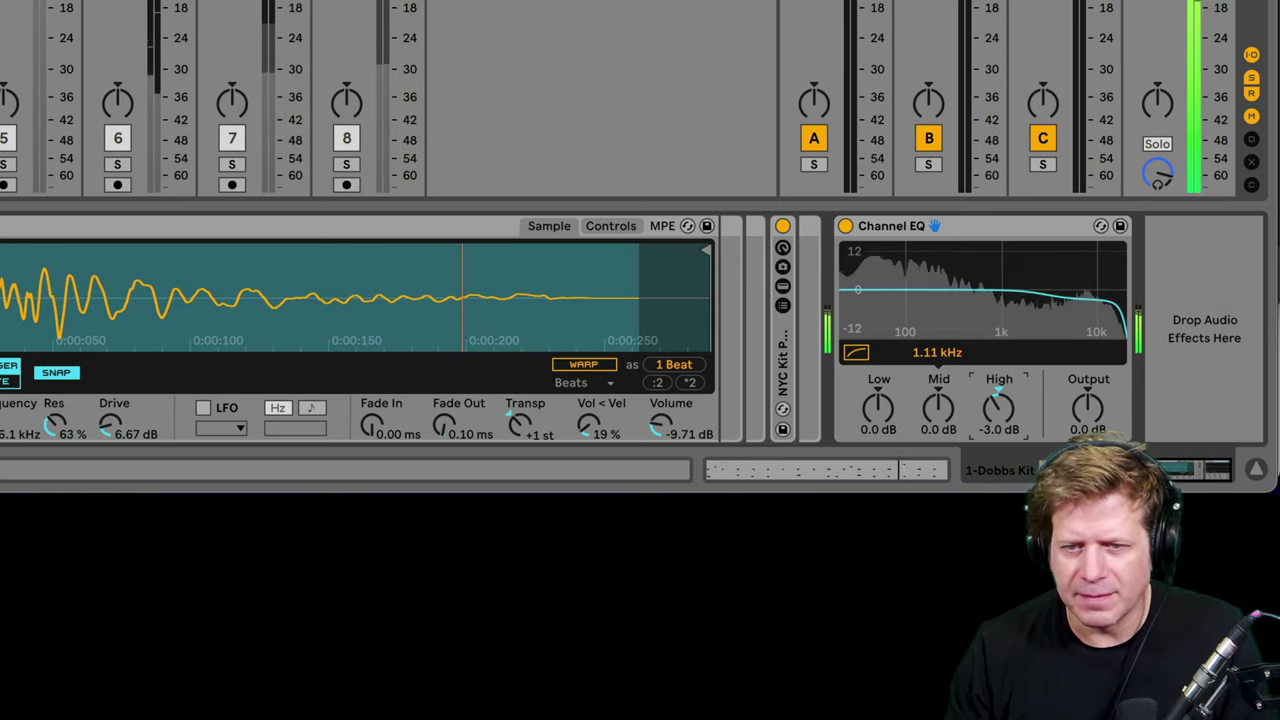
{"action": "left_click_drag", "start_coordinate": [878, 407], "coordinate": [938, 385]}
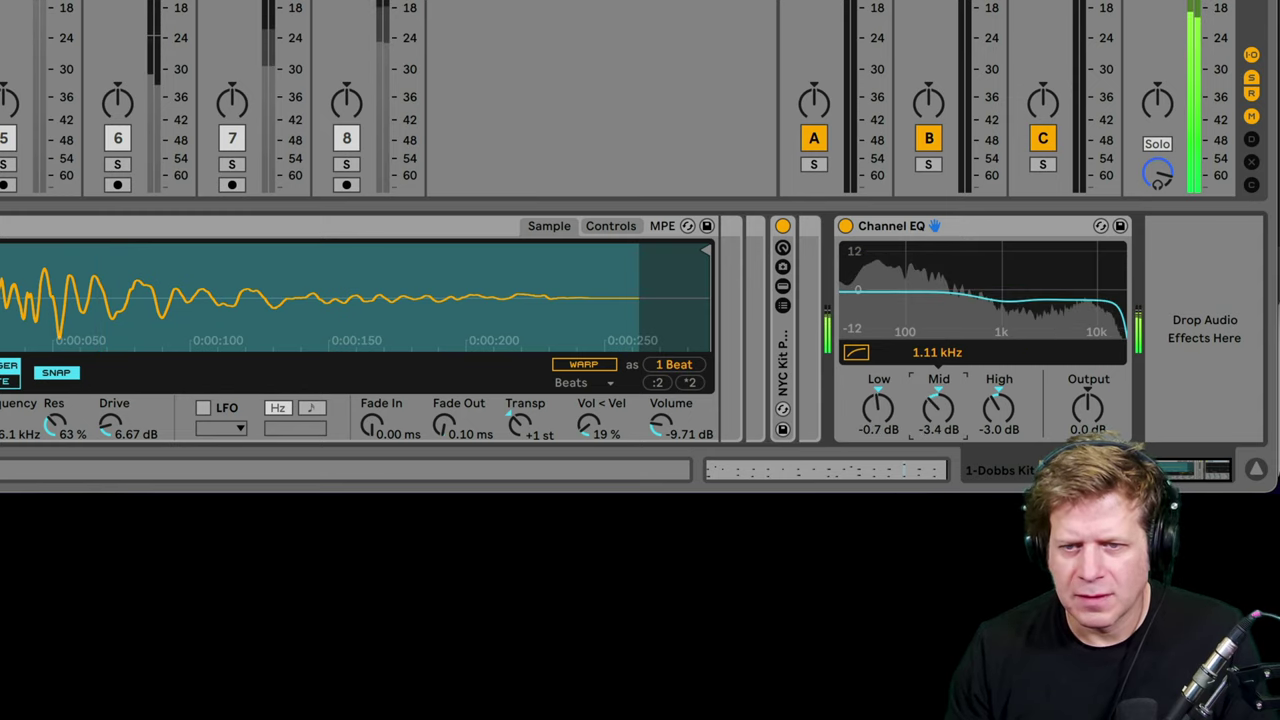
{"action": "left_click_drag", "start_coordinate": [944, 428], "coordinate": [944, 408]}
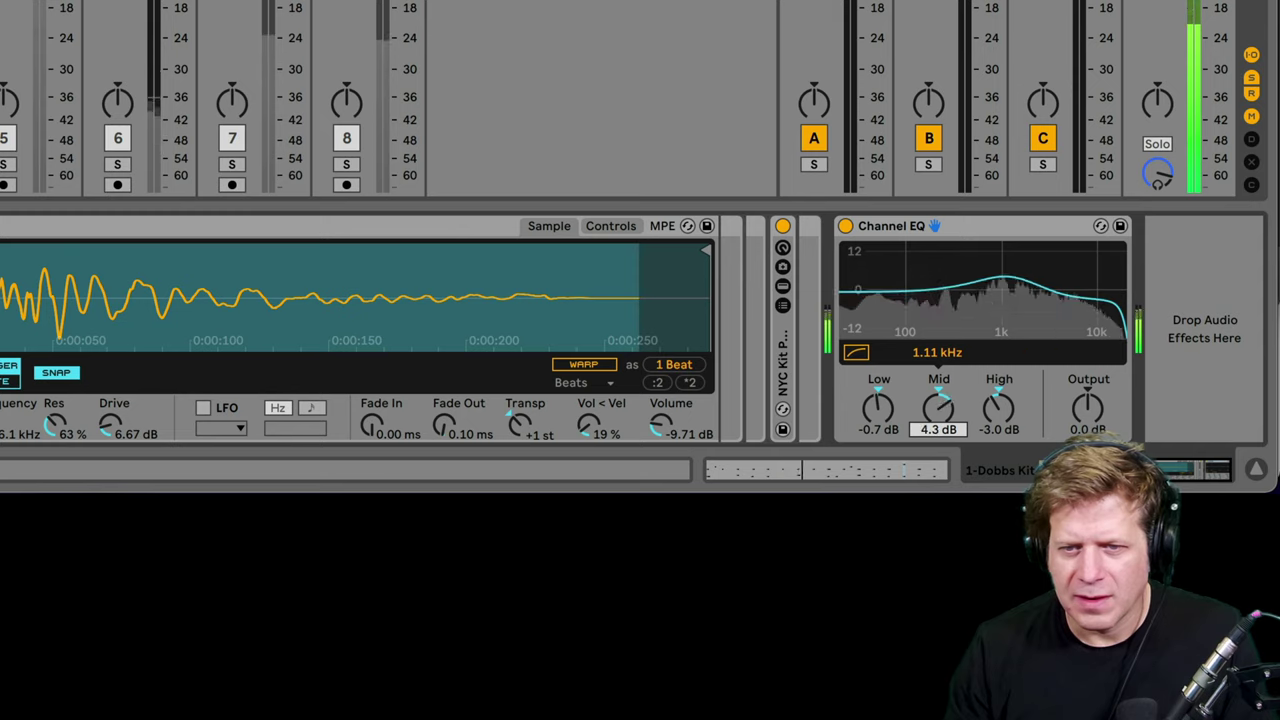
{"action": "left_click_drag", "start_coordinate": [937, 352], "coordinate": [937, 380]}
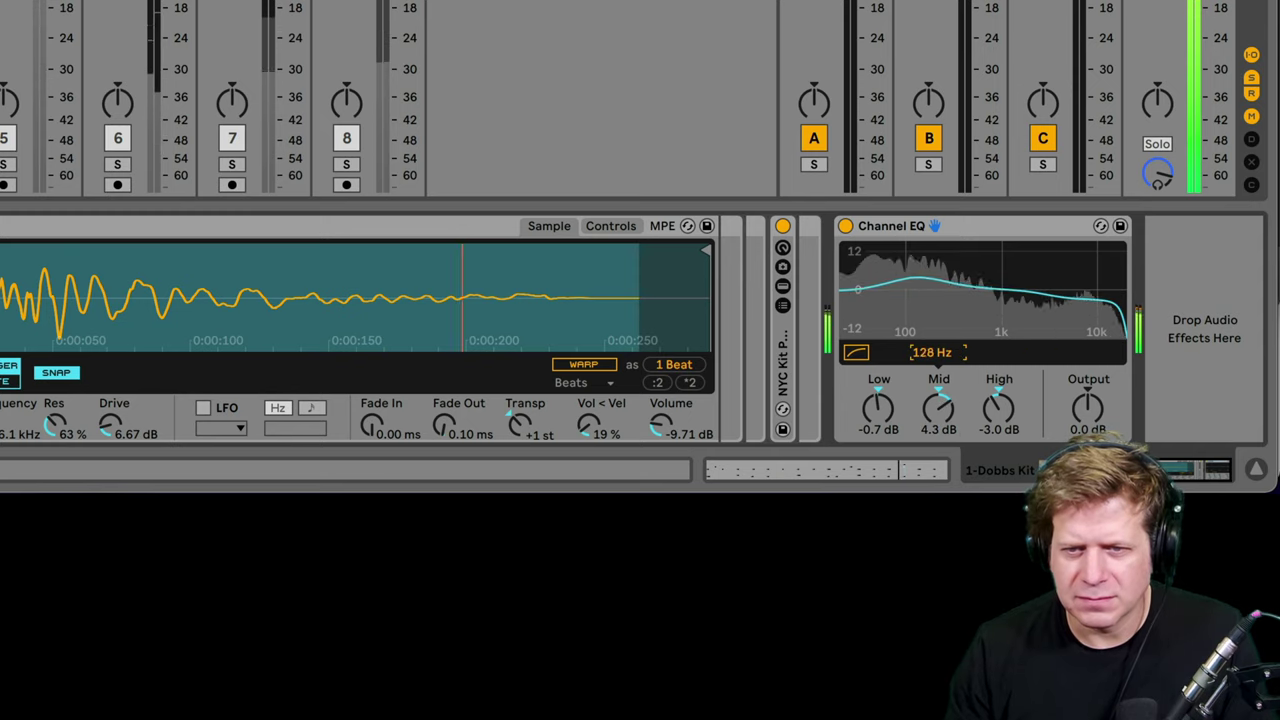
Switch the Channel EQ low cut on, then off again.
{"action": "left_click", "coordinate": [862, 356]}
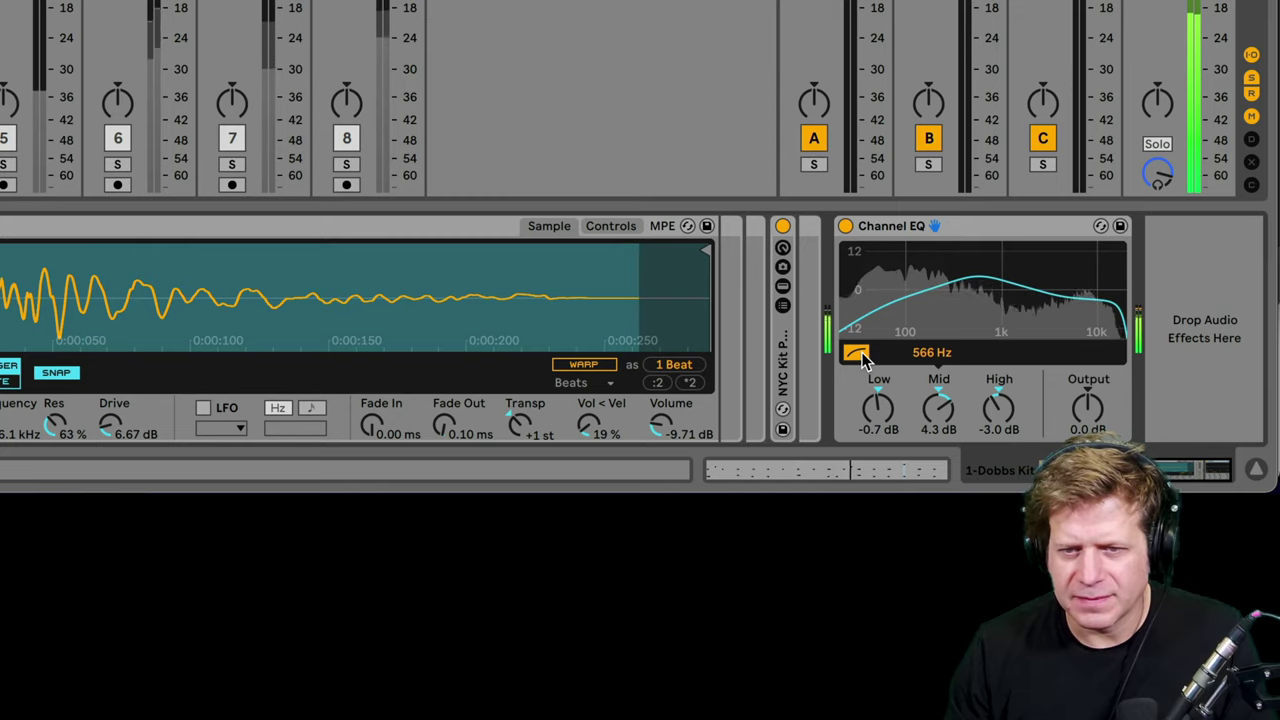
{"action": "left_click", "coordinate": [862, 356]}
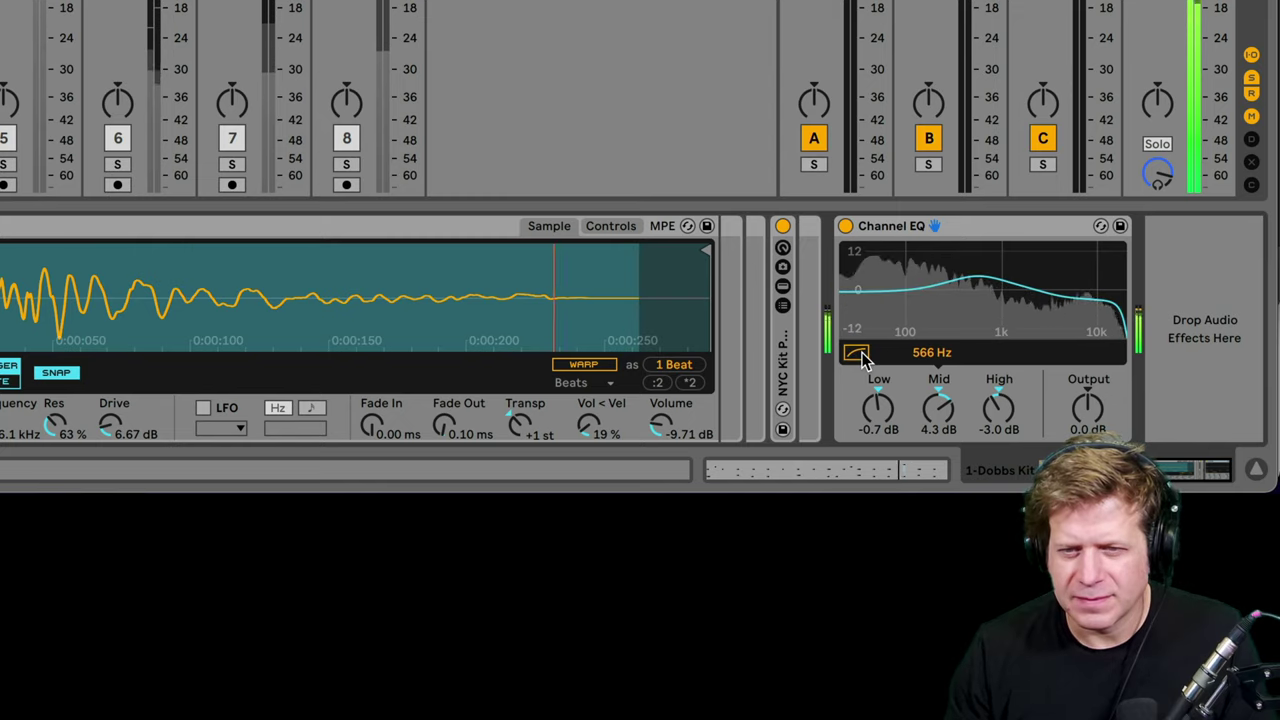
{"action": "left_click", "coordinate": [975, 231]}
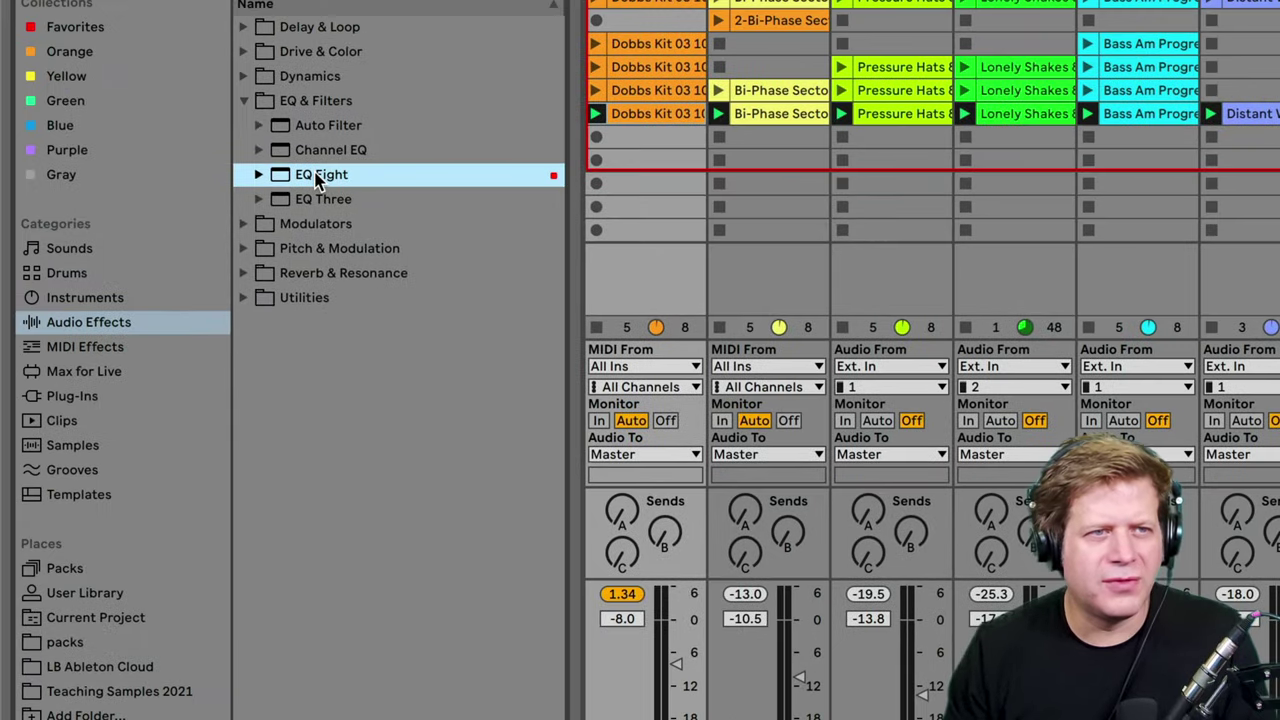
Add EQ Eight to track 1 and expand it to show every band.
{"action": "left_click_drag", "start_coordinate": [318, 177], "coordinate": [621, 283]}
{"action": "left_click_drag", "start_coordinate": [294, 69], "coordinate": [294, 69]}
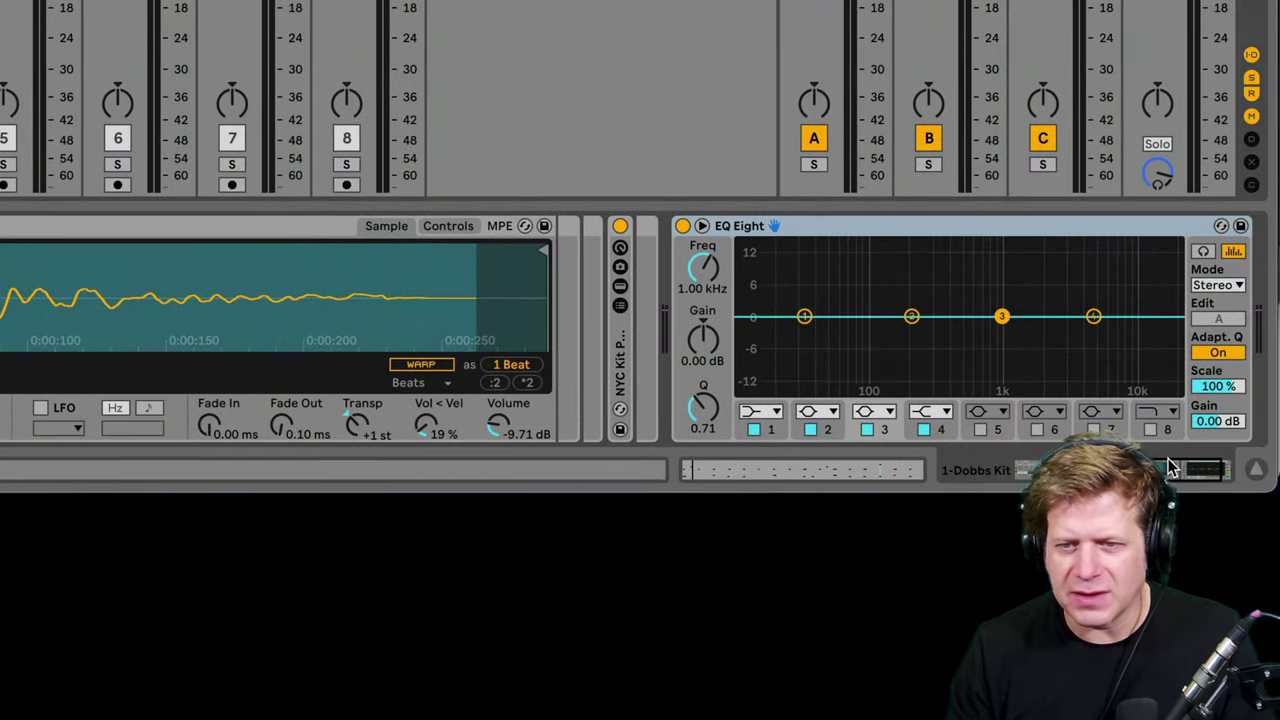
{"action": "left_click_drag", "start_coordinate": [1170, 466], "coordinate": [1206, 470]}
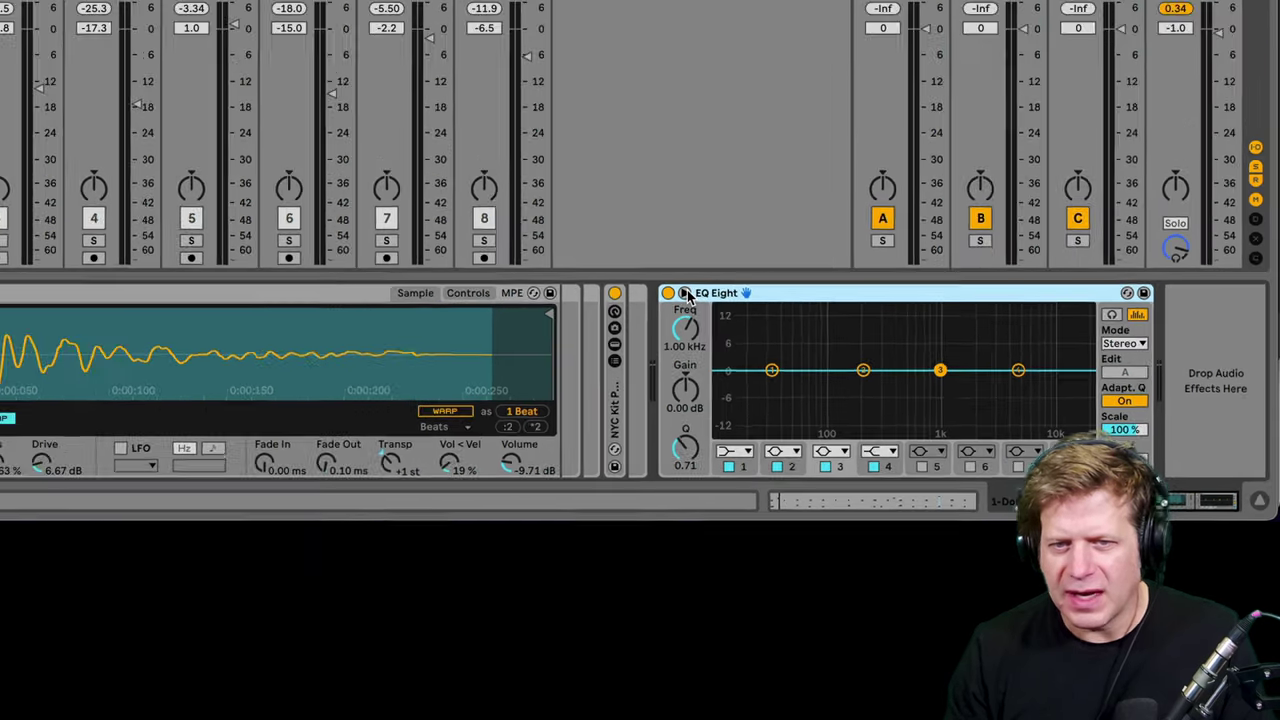
{"action": "left_click", "coordinate": [581, 225]}
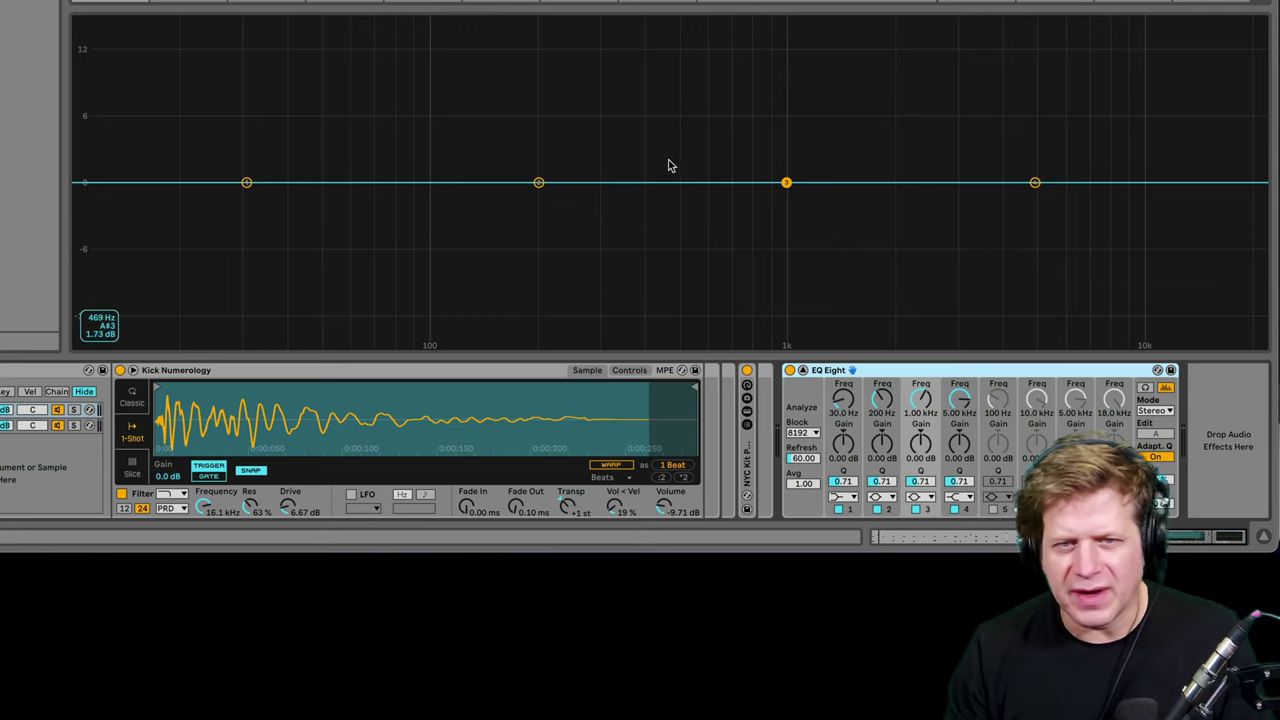
Boost 794 Hz by 11.0 dB, cut 194 Hz by 3.88 dB, then delete EQ Eight.
{"action": "left_click_drag", "start_coordinate": [788, 183], "coordinate": [751, 64]}
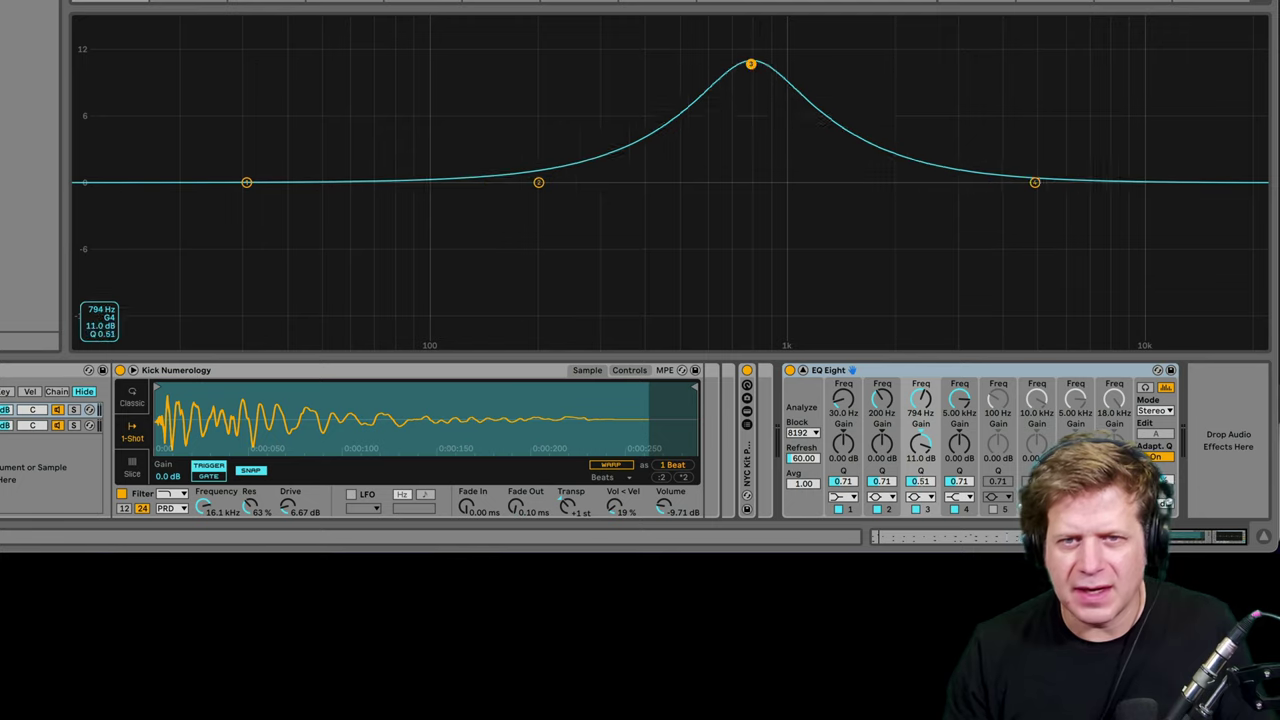
{"action": "scroll", "coordinate": [751, 64], "scroll_direction": "up", "scroll_amount": 3}
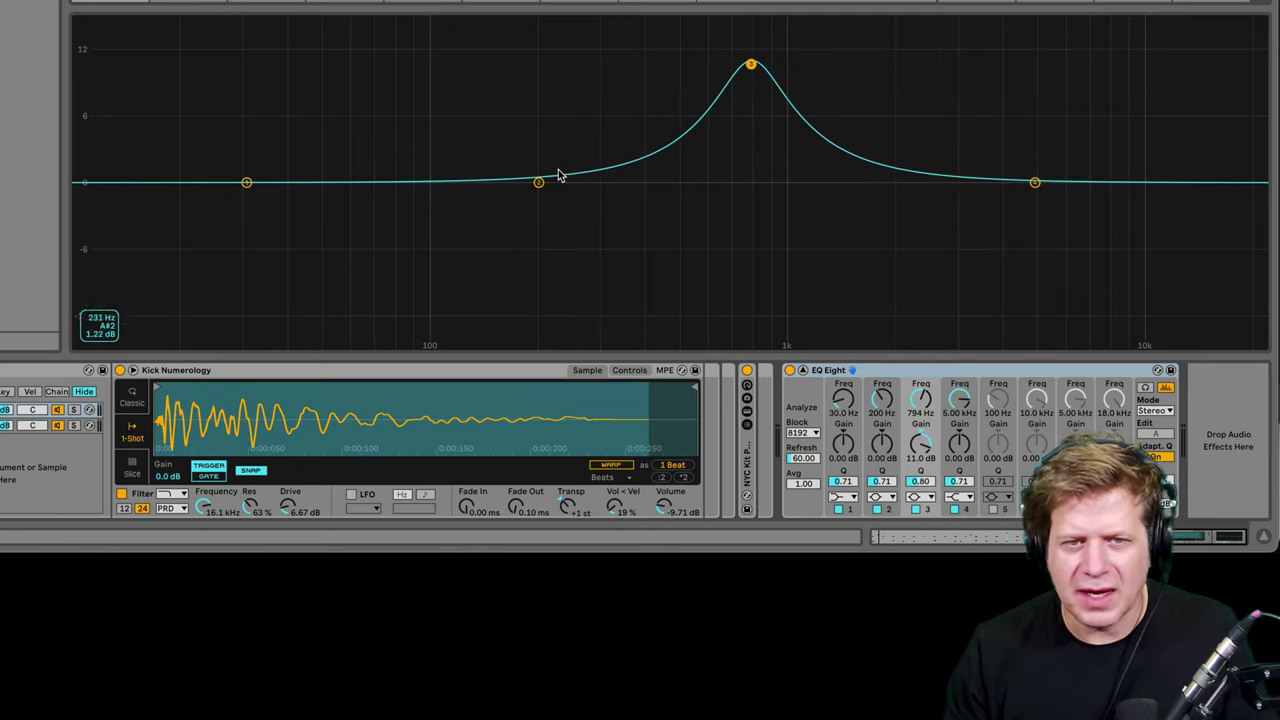
{"action": "left_click_drag", "start_coordinate": [538, 182], "coordinate": [534, 224]}
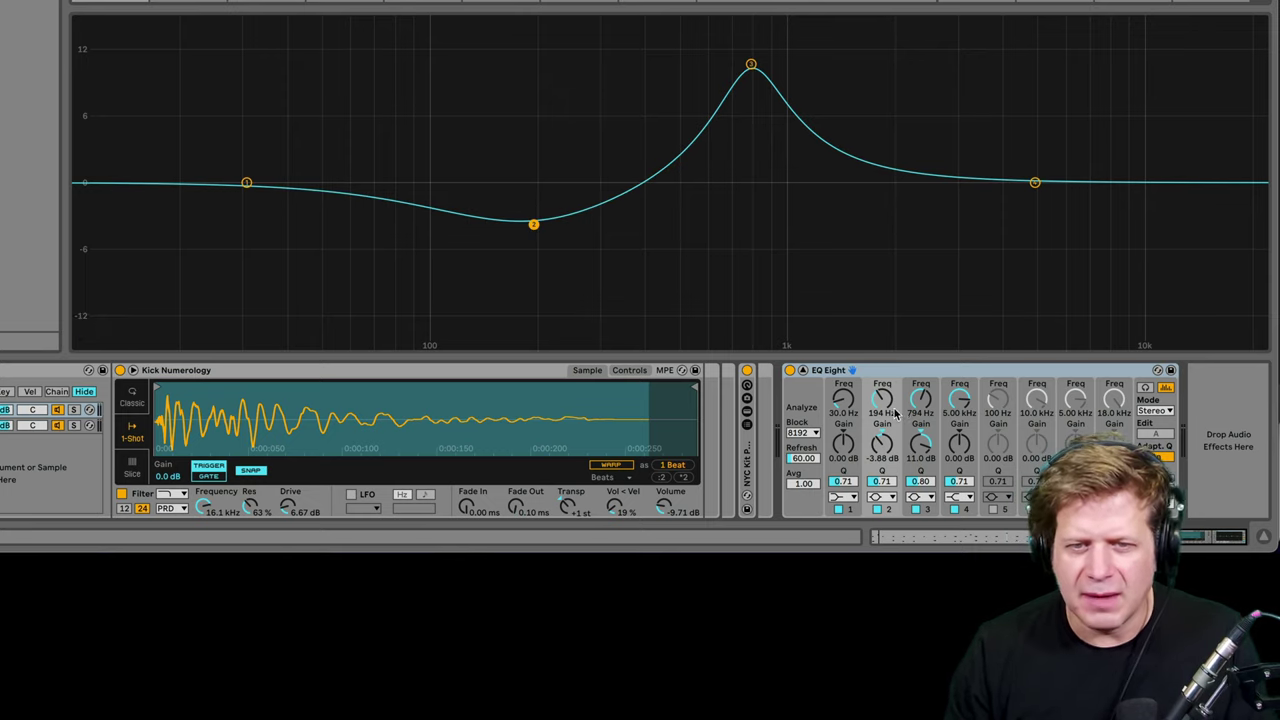
{"action": "left_click", "coordinate": [885, 376]}
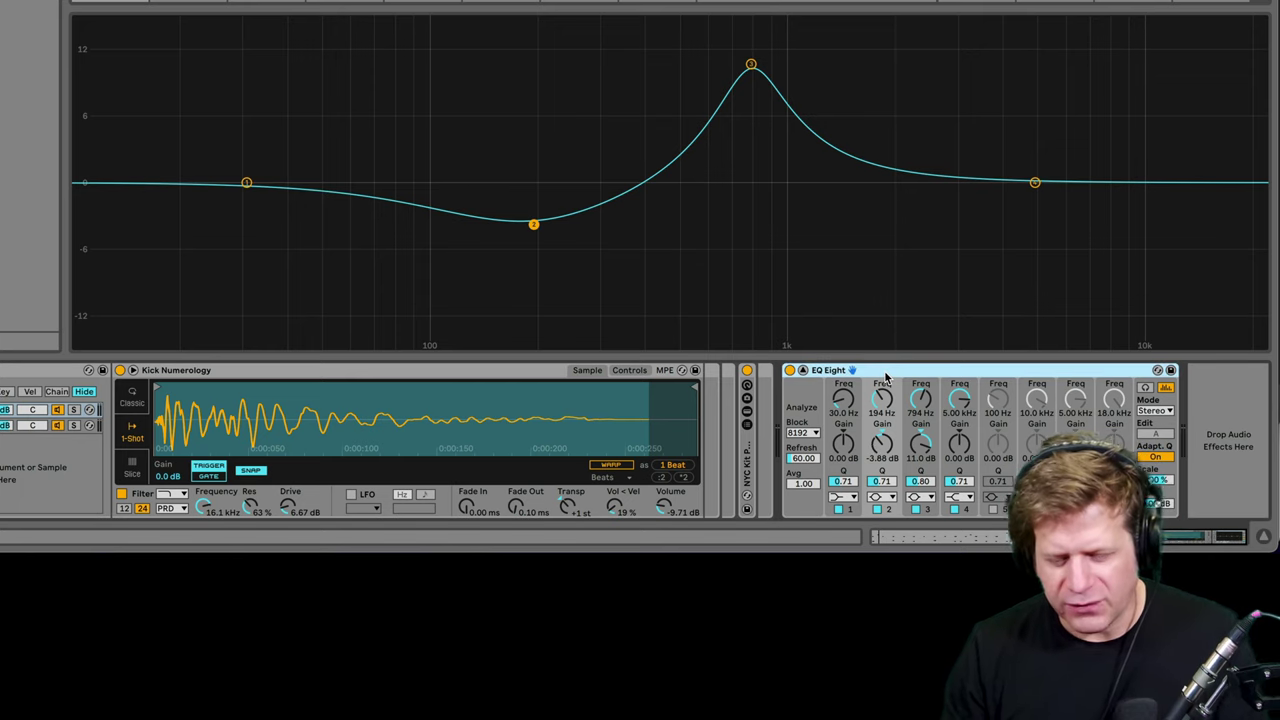
{"action": "key", "text": "Delete"}
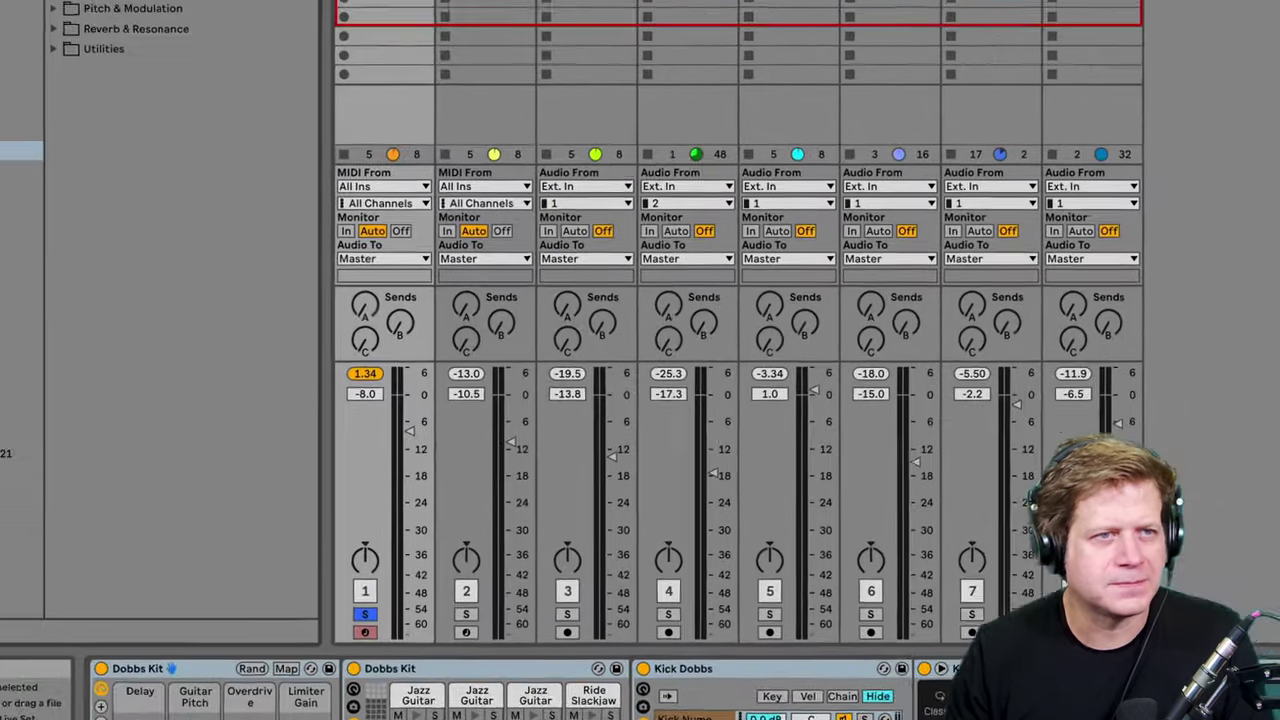
Load EQ Three and raise its low crossover to 347 Hz.
{"action": "left_click", "coordinate": [195, 70]}
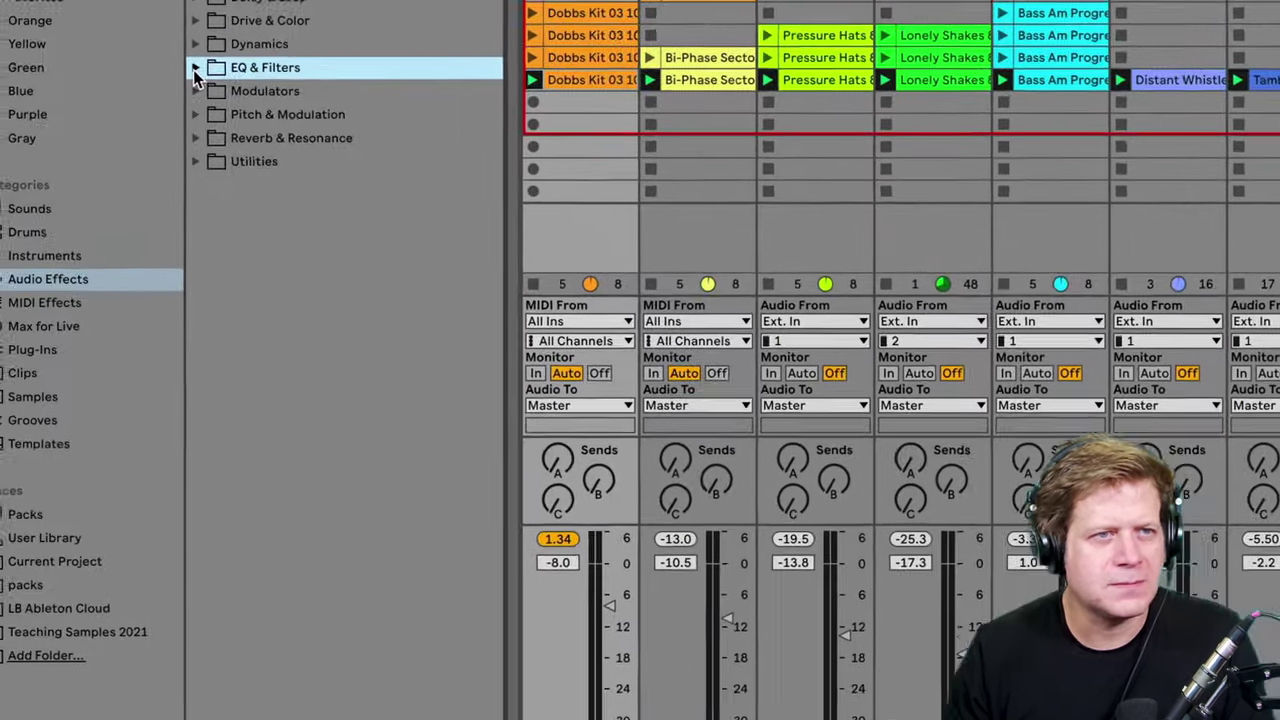
{"action": "left_click", "coordinate": [317, 197]}
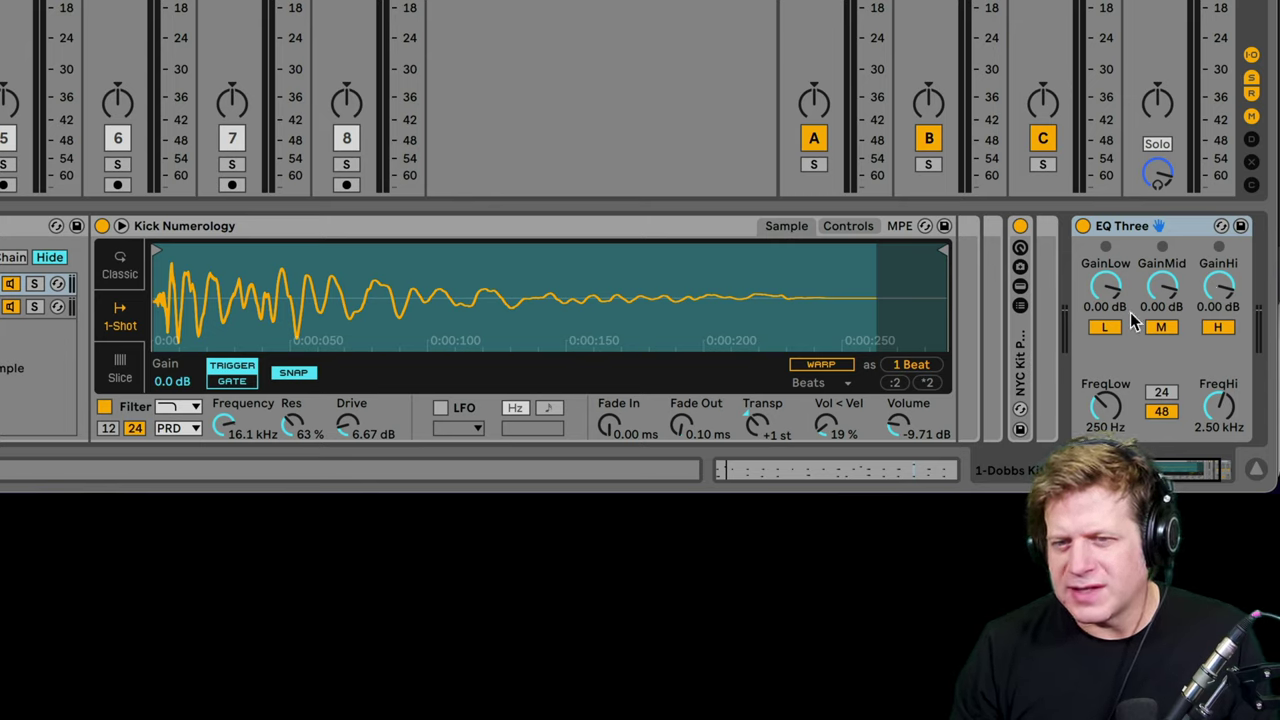
{"action": "left_click_drag", "start_coordinate": [1113, 403], "coordinate": [1113, 388]}
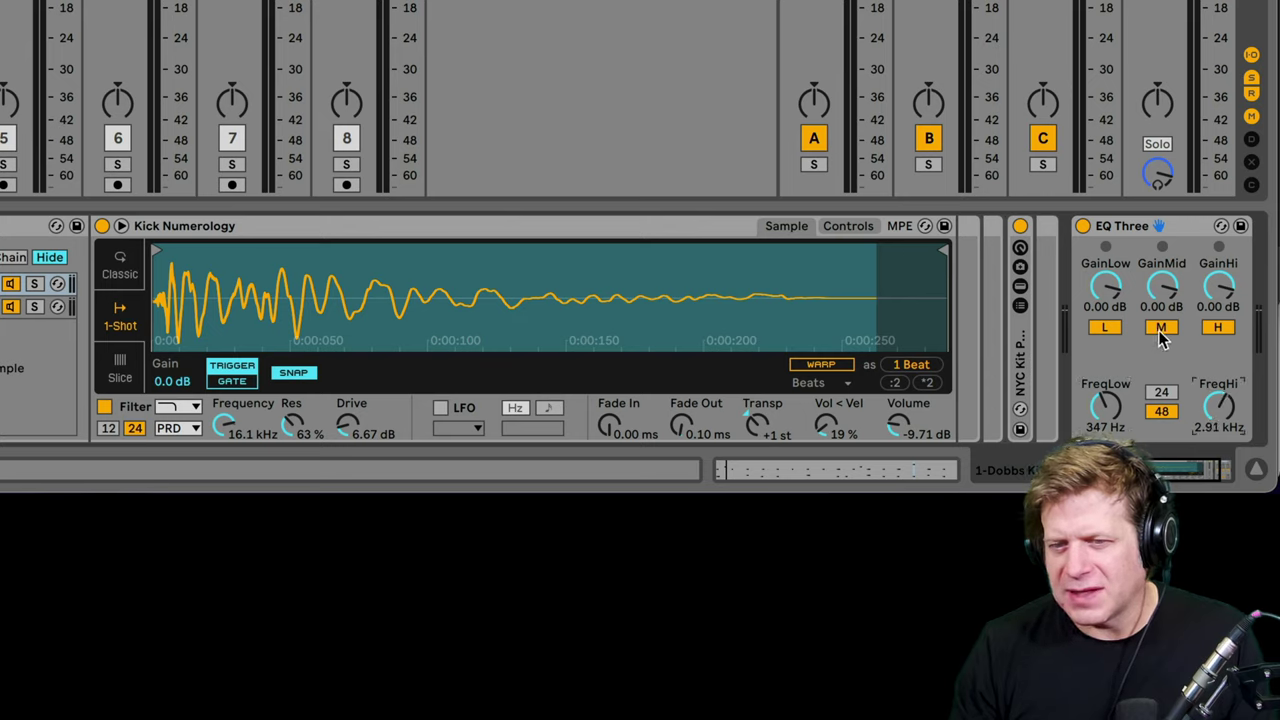
Mute and restore EQ Three's high, mid and low bands one at a time.
{"action": "left_click", "coordinate": [1218, 327]}
{"action": "left_click", "coordinate": [1218, 327]}
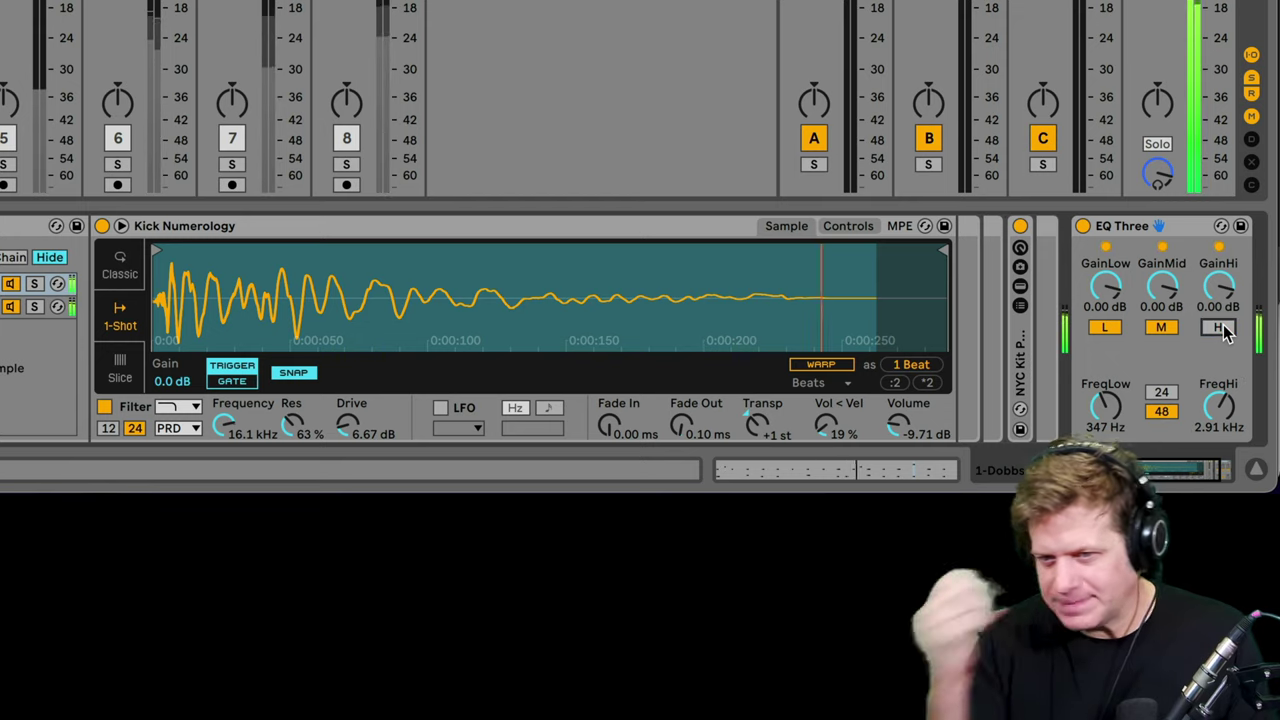
{"action": "left_click", "coordinate": [1161, 328]}
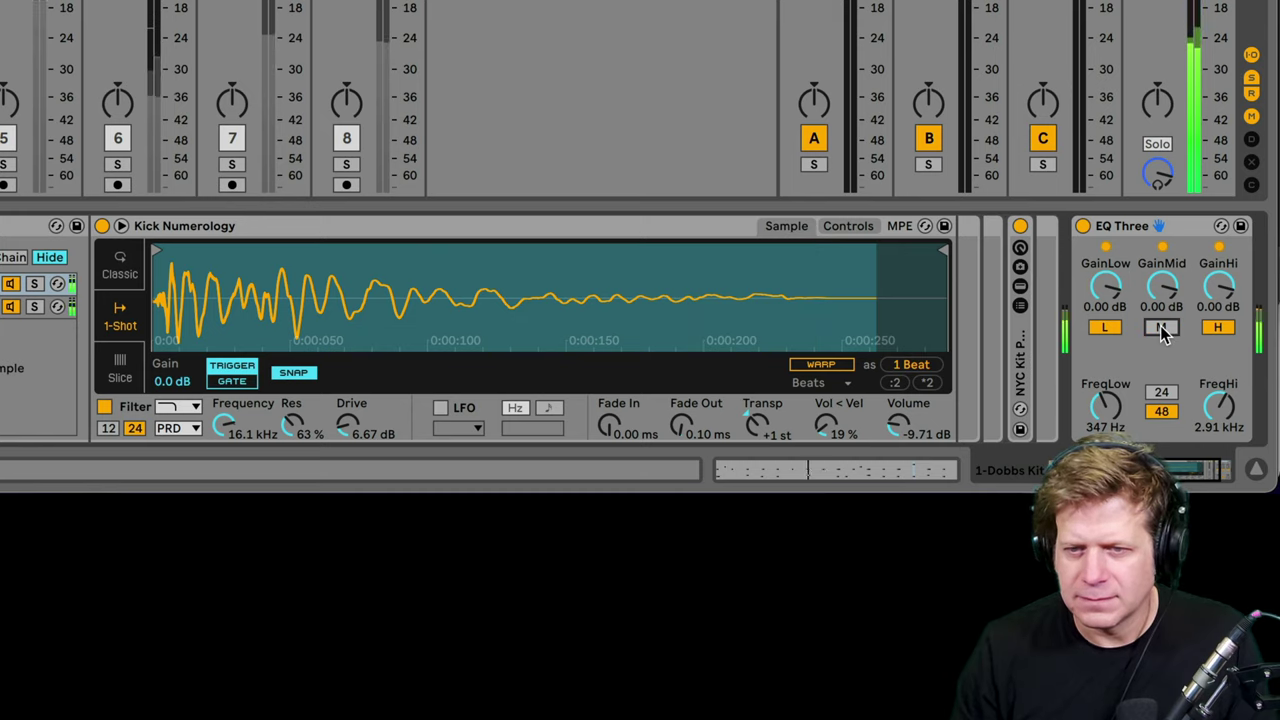
{"action": "left_click", "coordinate": [1161, 328]}
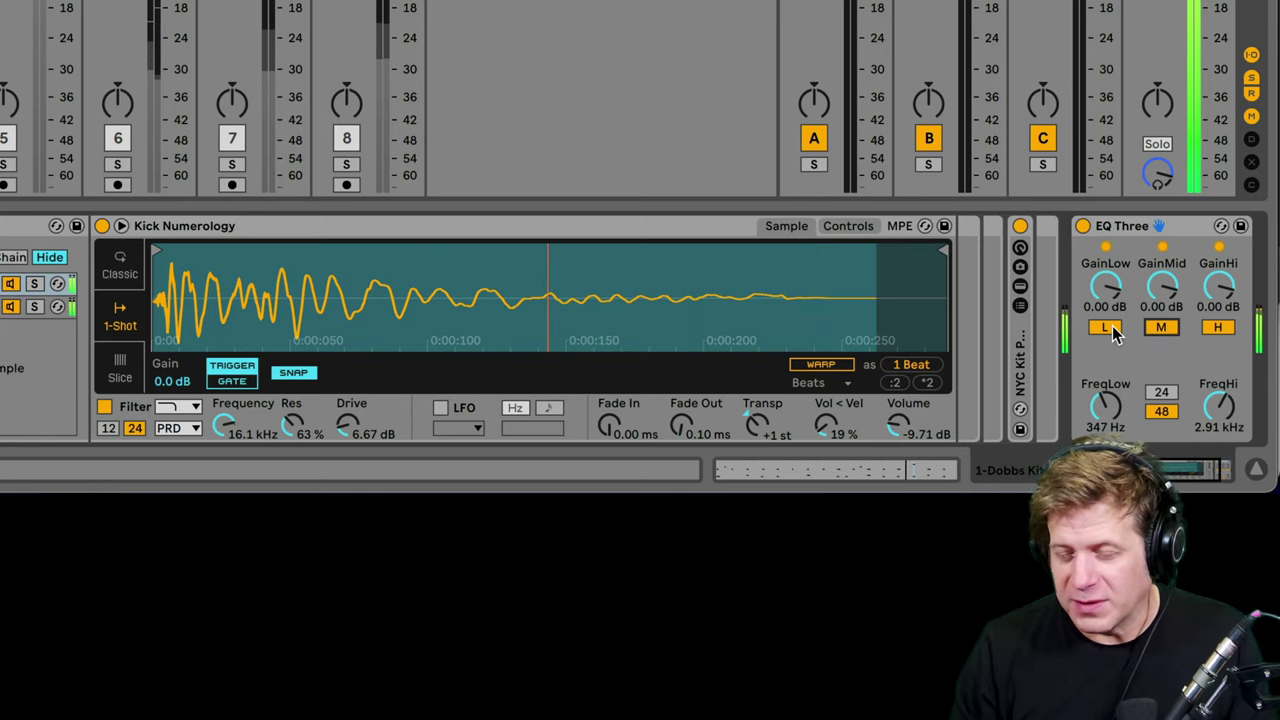
{"action": "left_click", "coordinate": [1108, 328]}
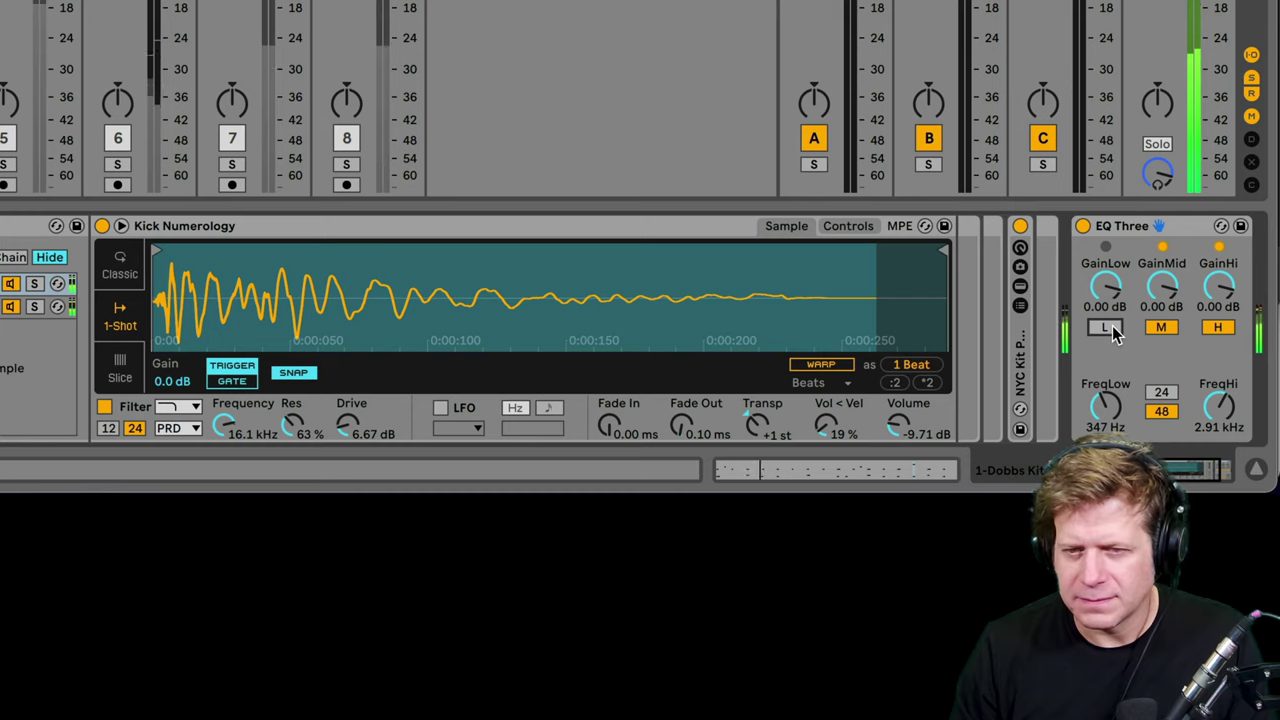
{"action": "left_click", "coordinate": [1108, 328]}
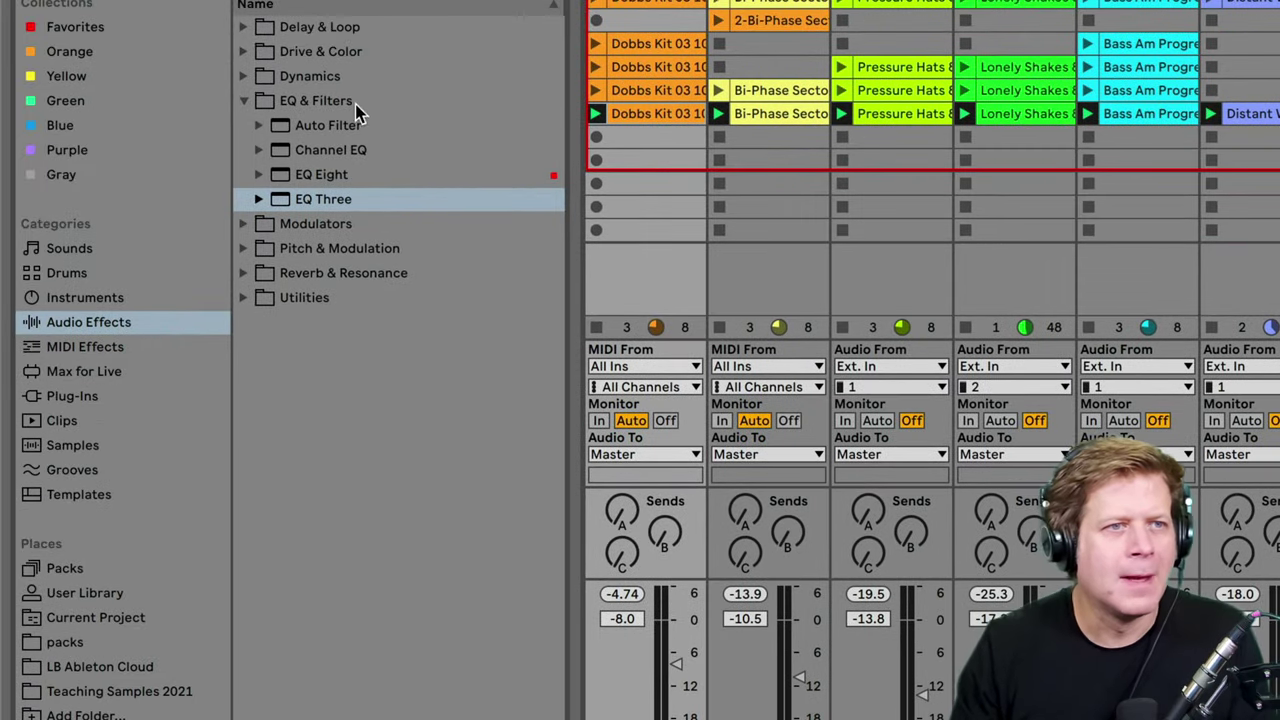
Collapse EQ & Filters, then expand and collapse Modulators in the audio effects browser.
{"action": "left_click", "coordinate": [244, 103]}
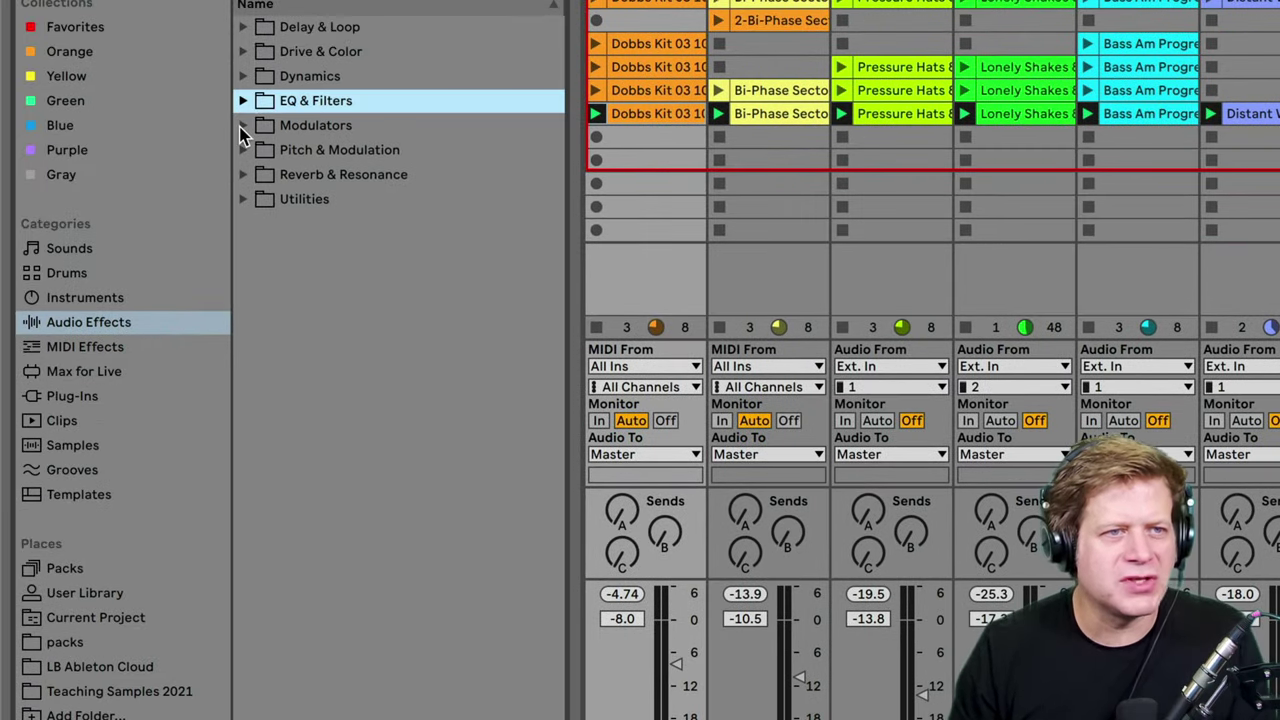
{"action": "left_click", "coordinate": [243, 127]}
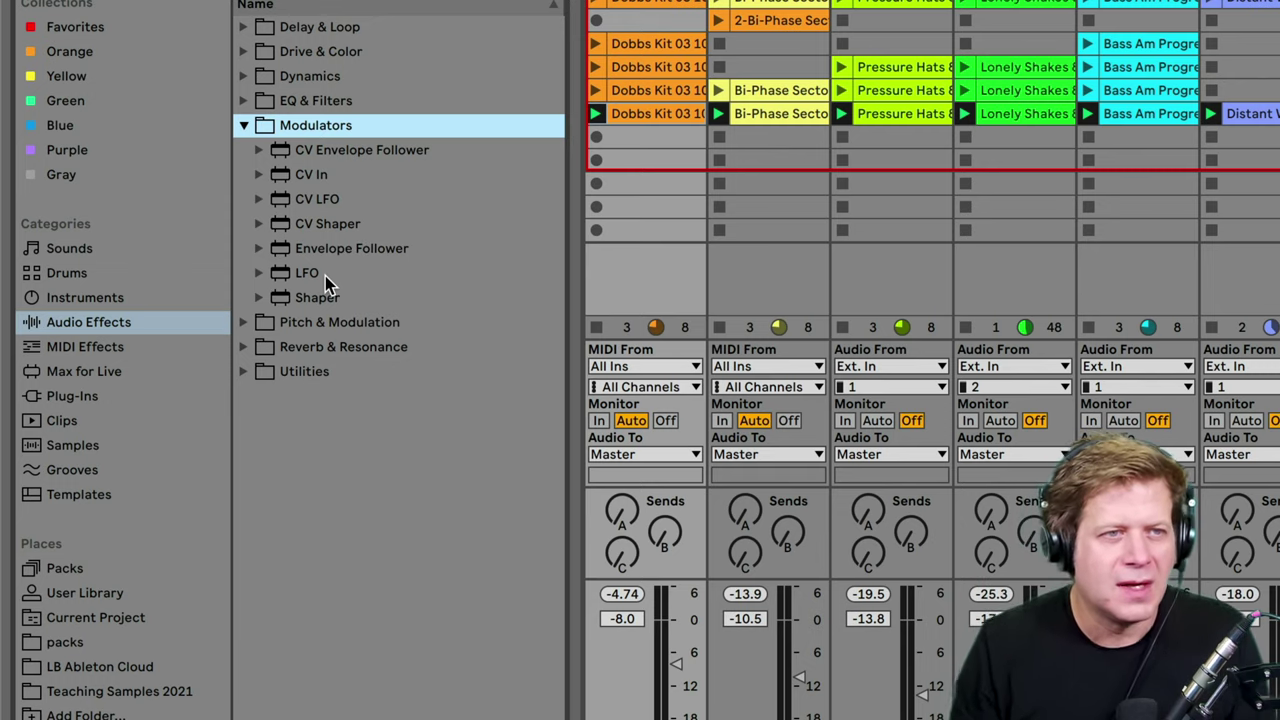
{"action": "left_click", "coordinate": [243, 125]}
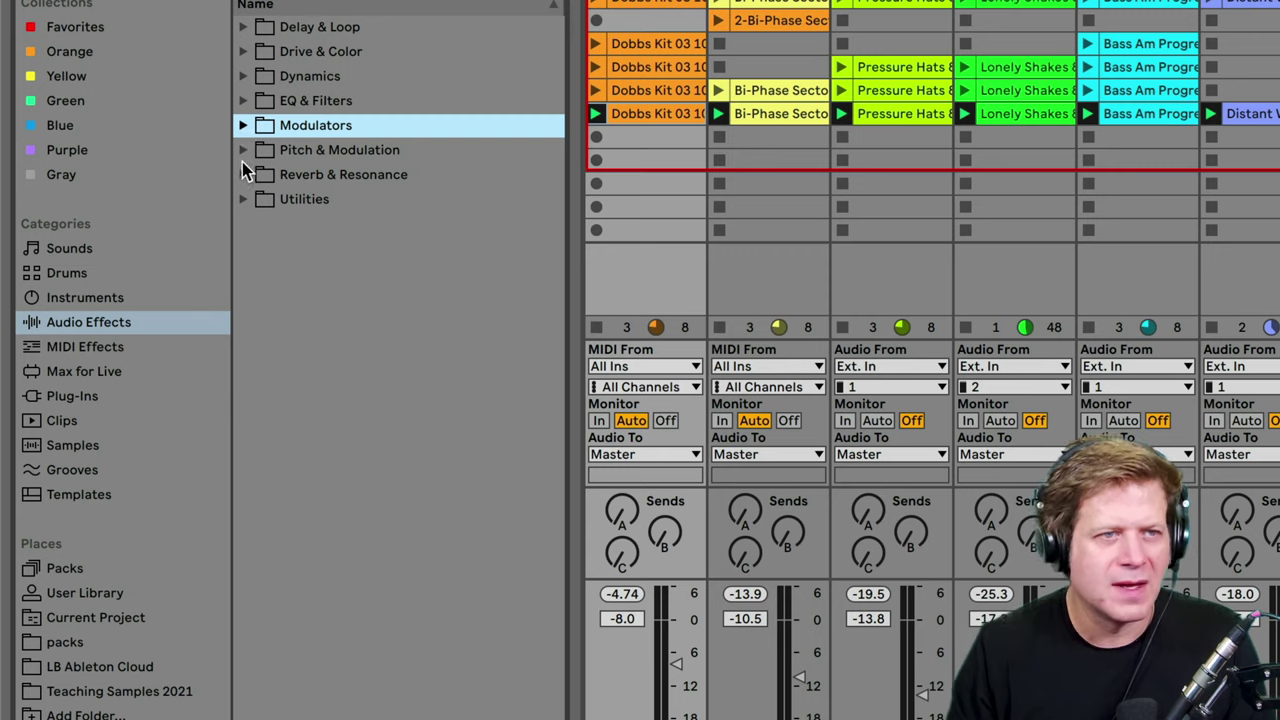
Add Auto Pan with Amount 42.9 % and its Rate synced to 1/2.
{"action": "left_click", "coordinate": [242, 150]}
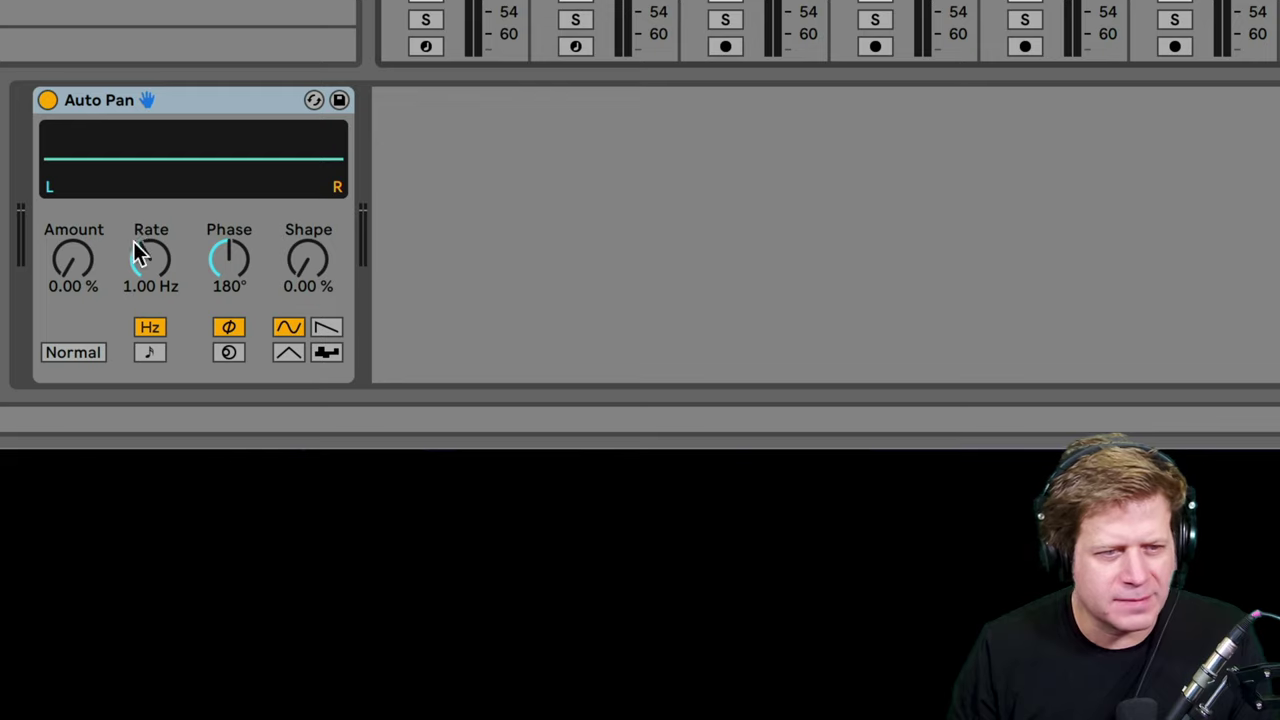
{"action": "left_click_drag", "start_coordinate": [89, 262], "coordinate": [89, 178]}
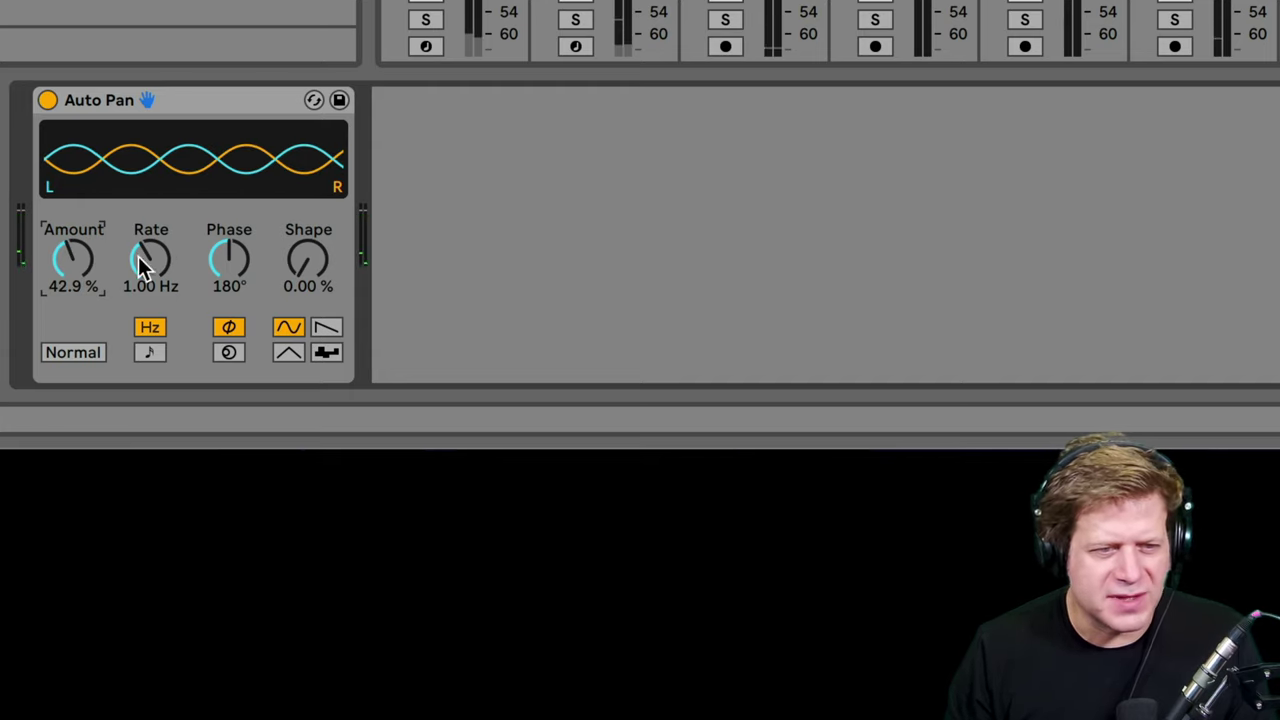
{"action": "left_click", "coordinate": [152, 352]}
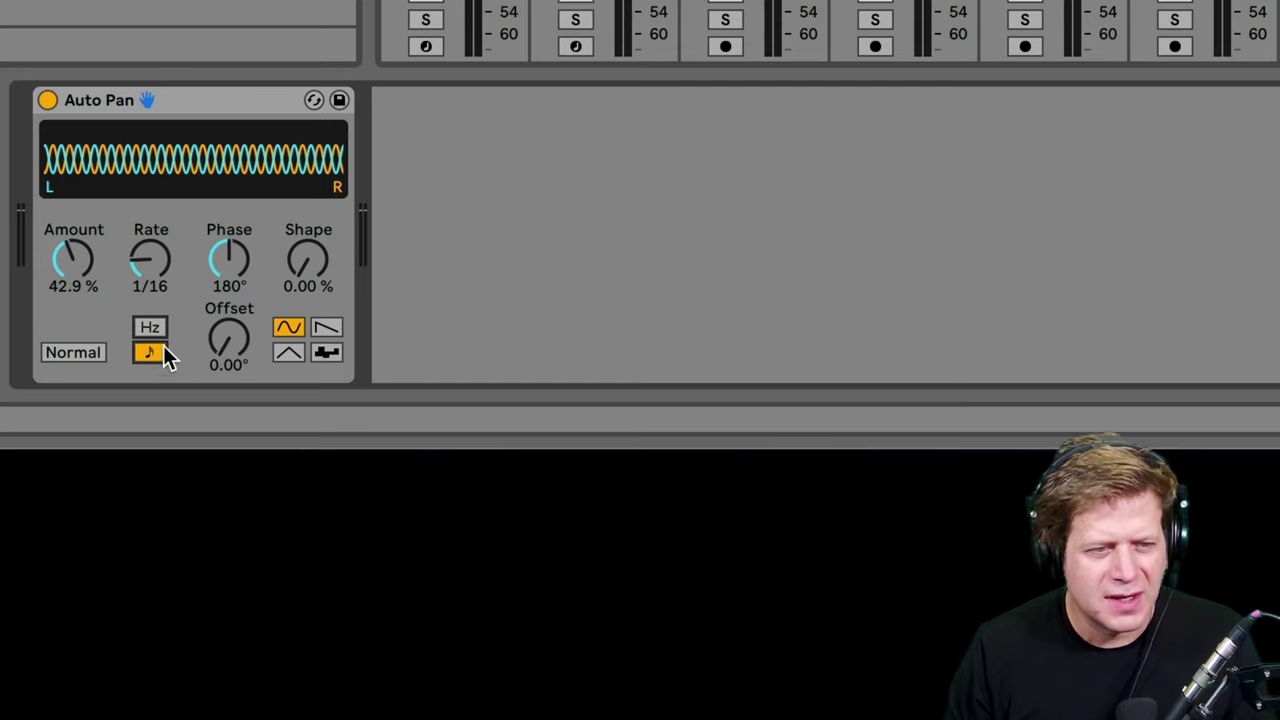
{"action": "left_click_drag", "start_coordinate": [150, 259], "coordinate": [150, 245]}
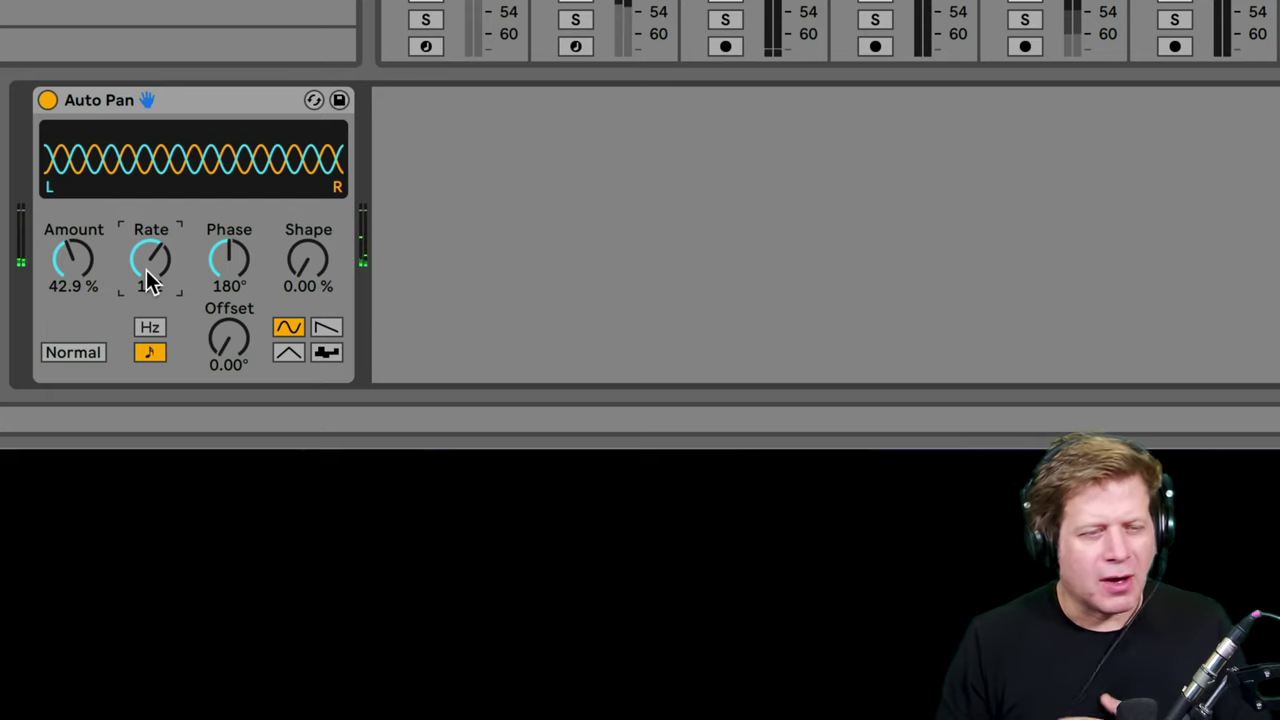
Switch Auto Pan to the random S&H shape and play with Amount at 82.5 %, then delete it.
{"action": "left_click", "coordinate": [330, 354]}
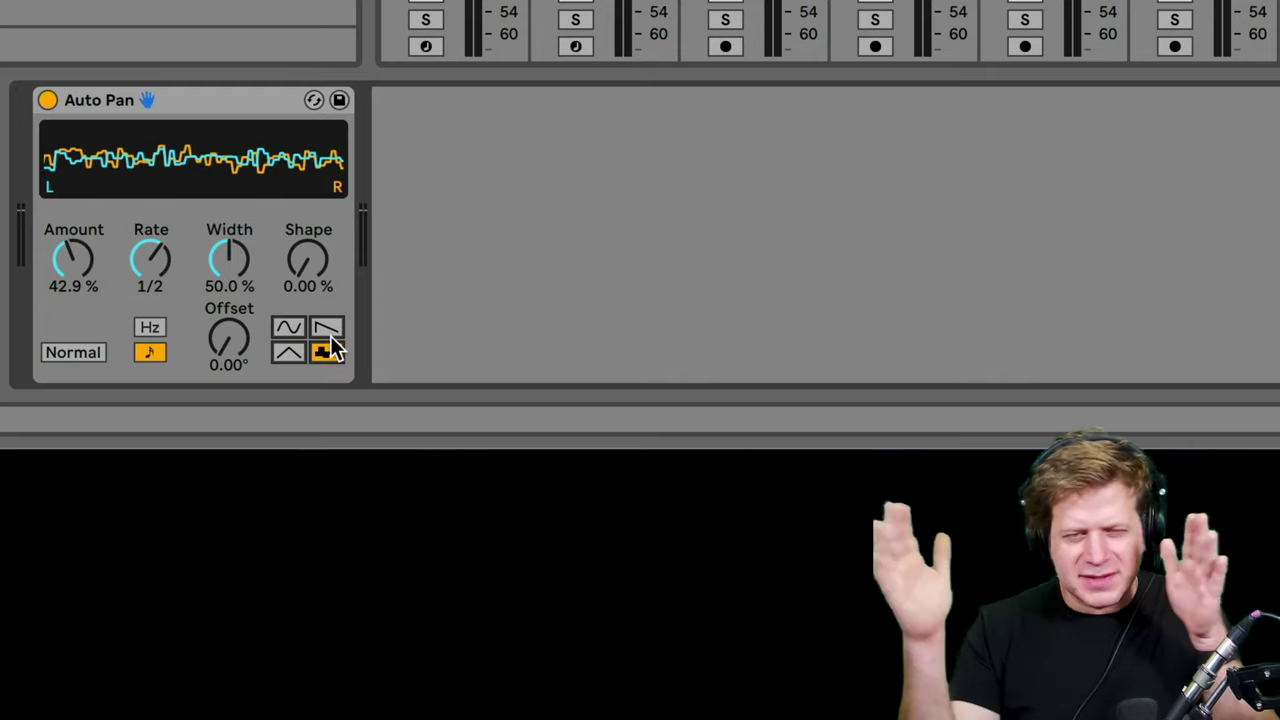
{"action": "key", "text": "space"}
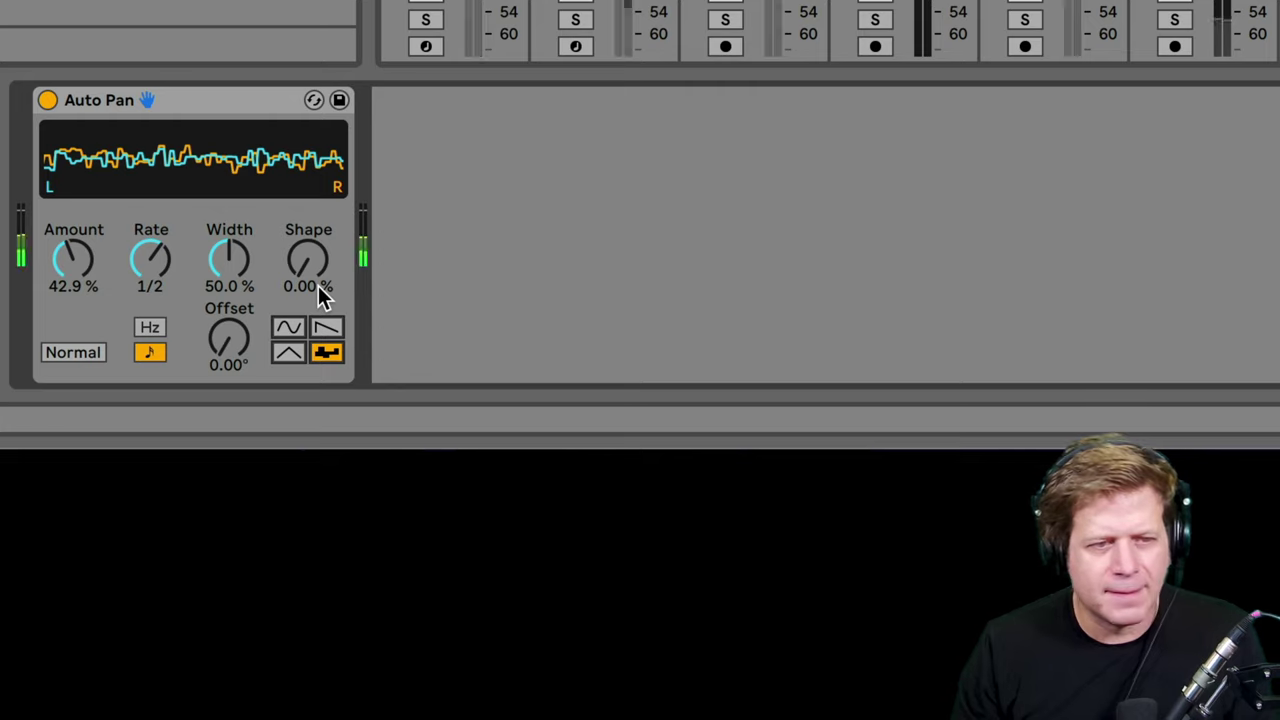
{"action": "left_click", "coordinate": [60, 272]}
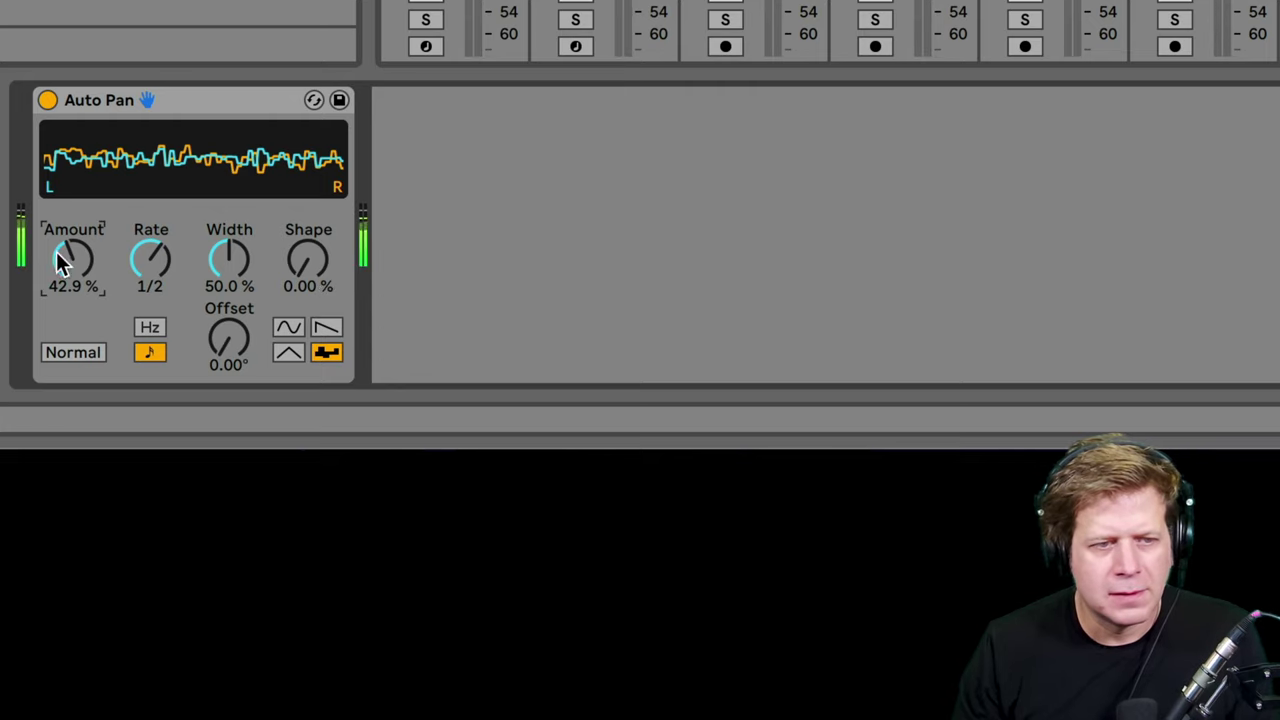
{"action": "left_click_drag", "start_coordinate": [60, 272], "coordinate": [60, 210]}
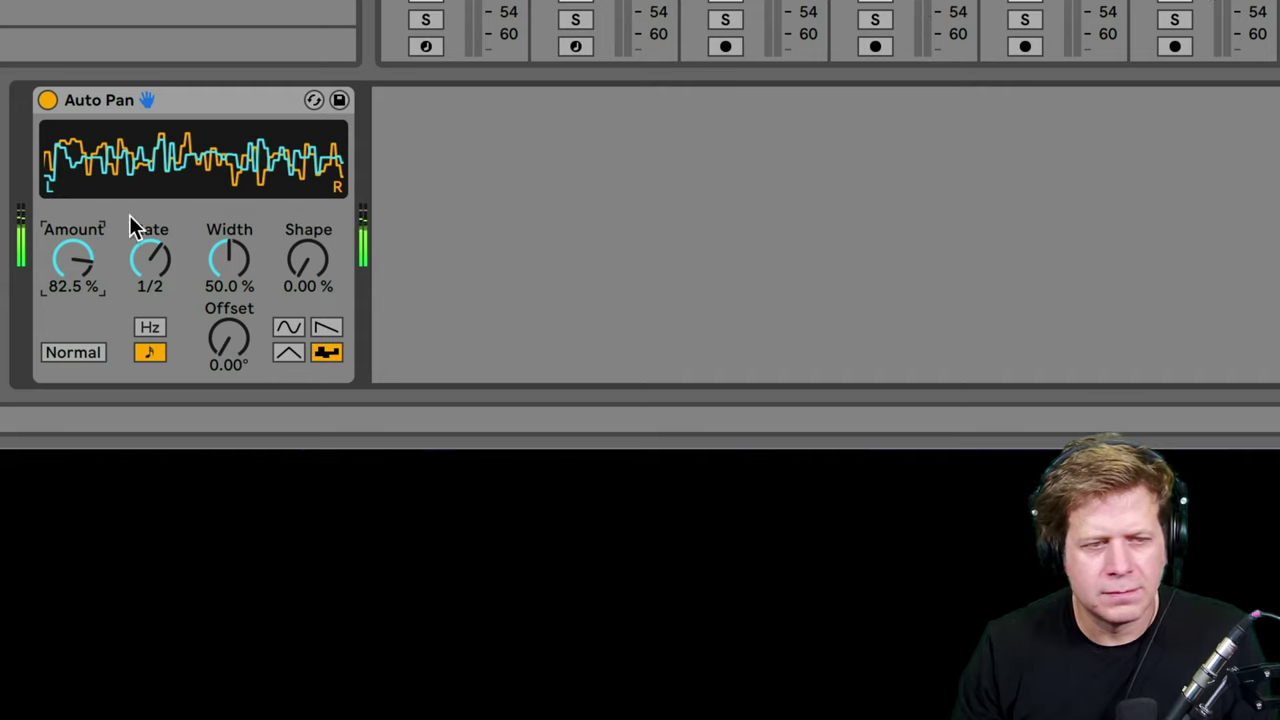
{"action": "left_click", "coordinate": [218, 104]}
{"action": "key", "text": "Delete"}
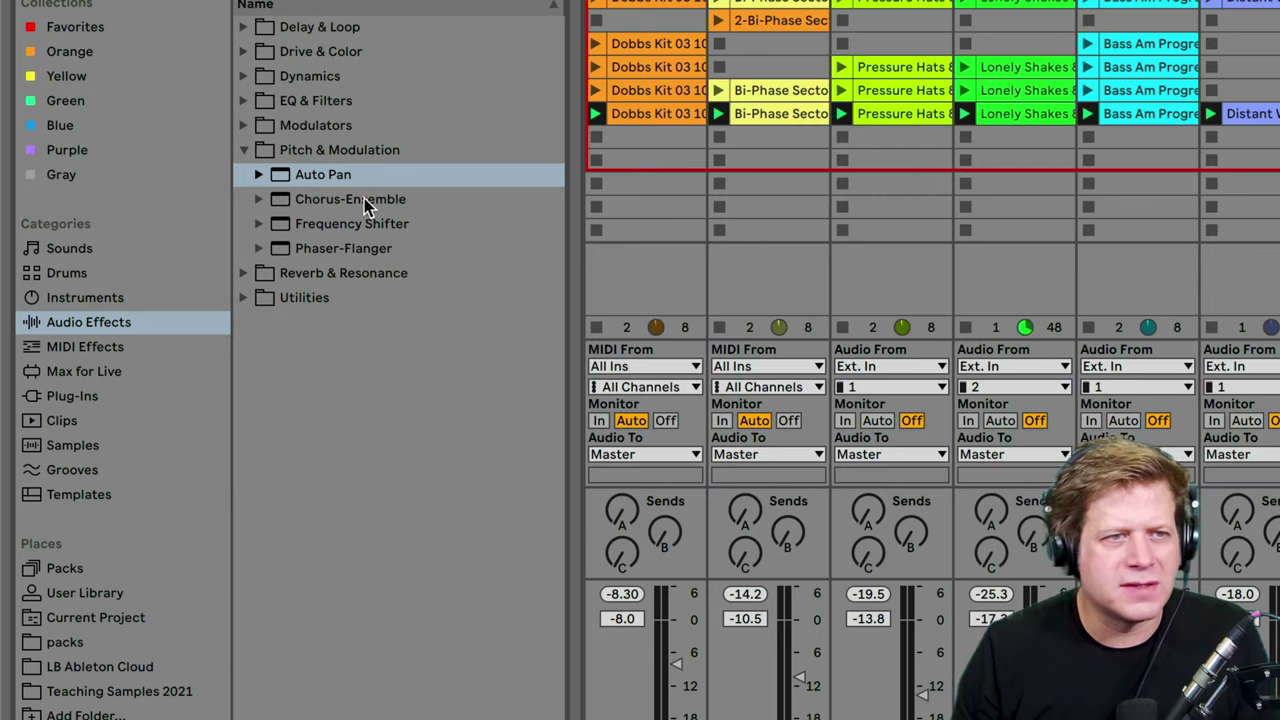
Try the Chorus Classic preset in Ensemble, then Vibrato mode at 63 % Amount, then delete it.
{"action": "left_click", "coordinate": [364, 199]}
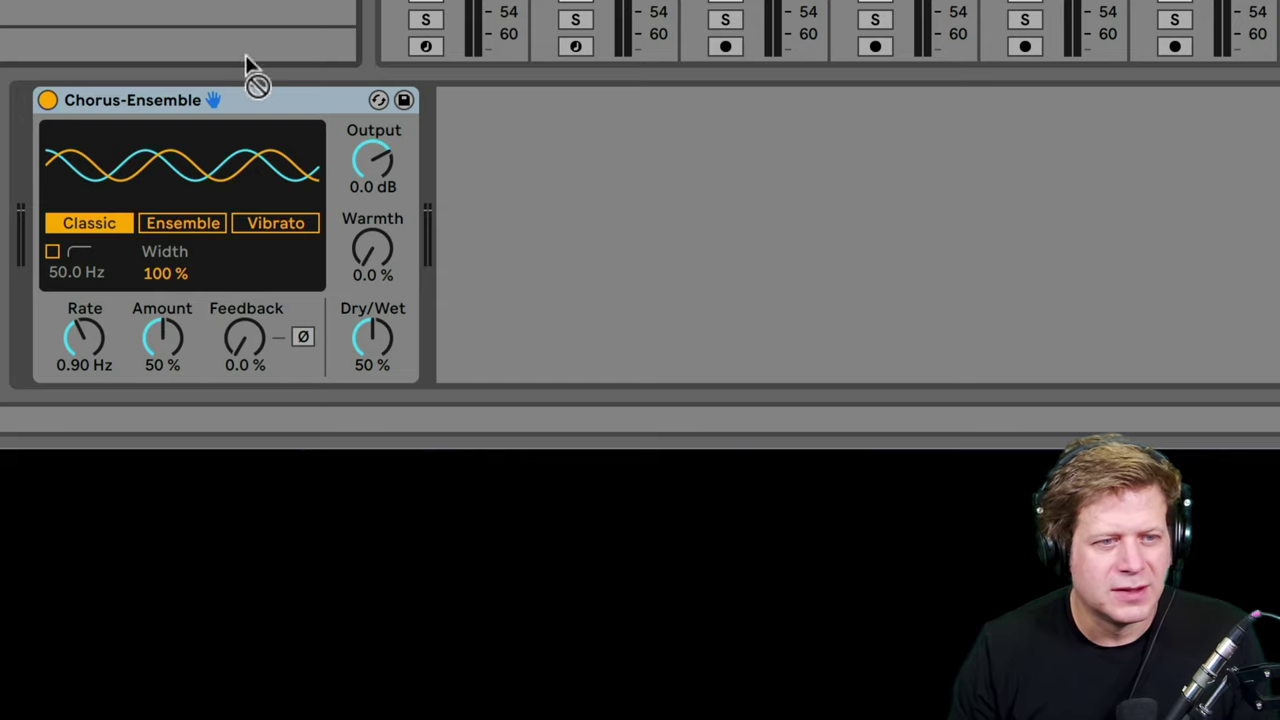
{"action": "left_click_drag", "start_coordinate": [245, 55], "coordinate": [252, 104]}
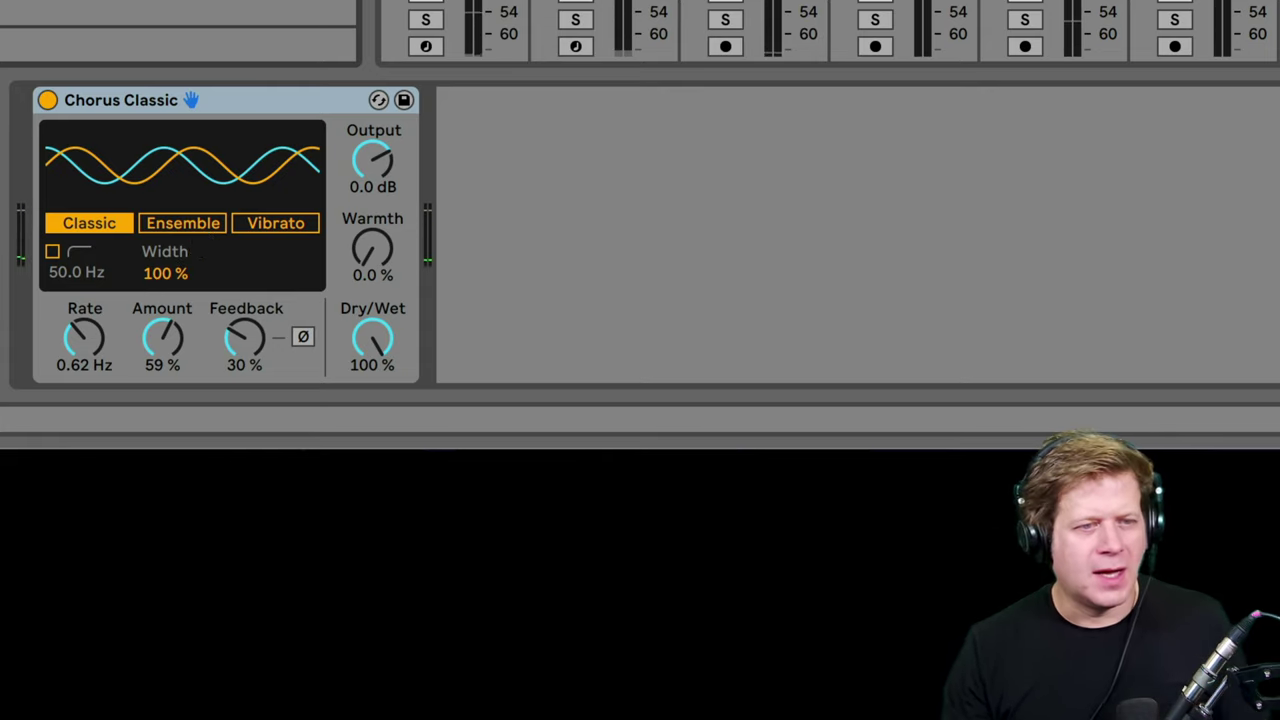
{"action": "left_click", "coordinate": [187, 224]}
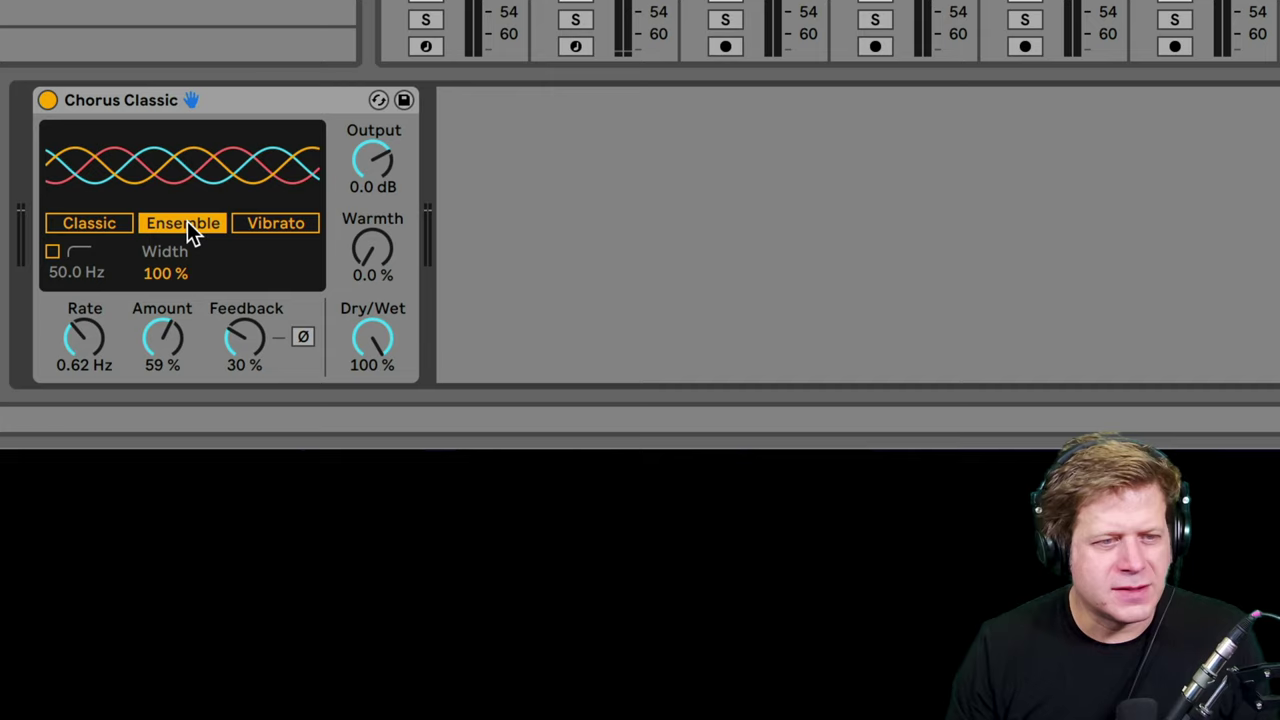
{"action": "left_click", "coordinate": [266, 226]}
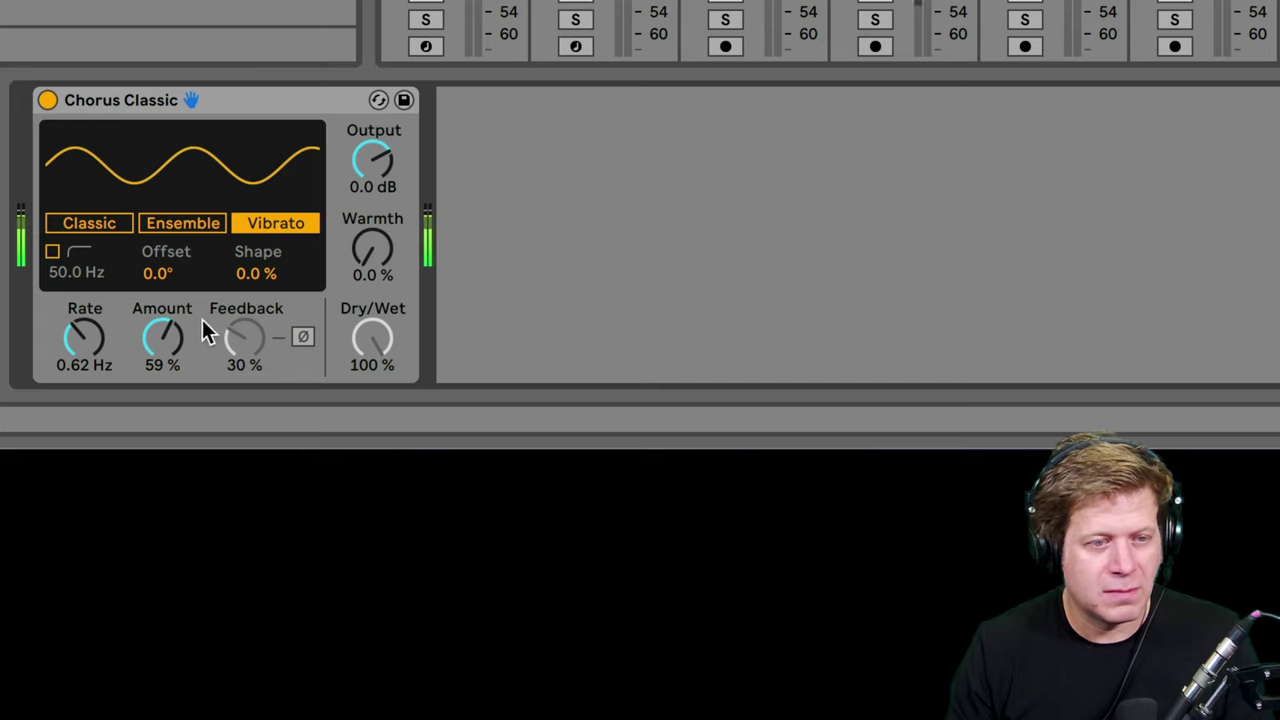
{"action": "mouse_move", "coordinate": [162, 338]}
{"action": "left_mouse_down"}
{"action": "mouse_move", "coordinate": [162, 319]}
{"action": "mouse_move", "coordinate": [162, 333]}
{"action": "left_mouse_up"}
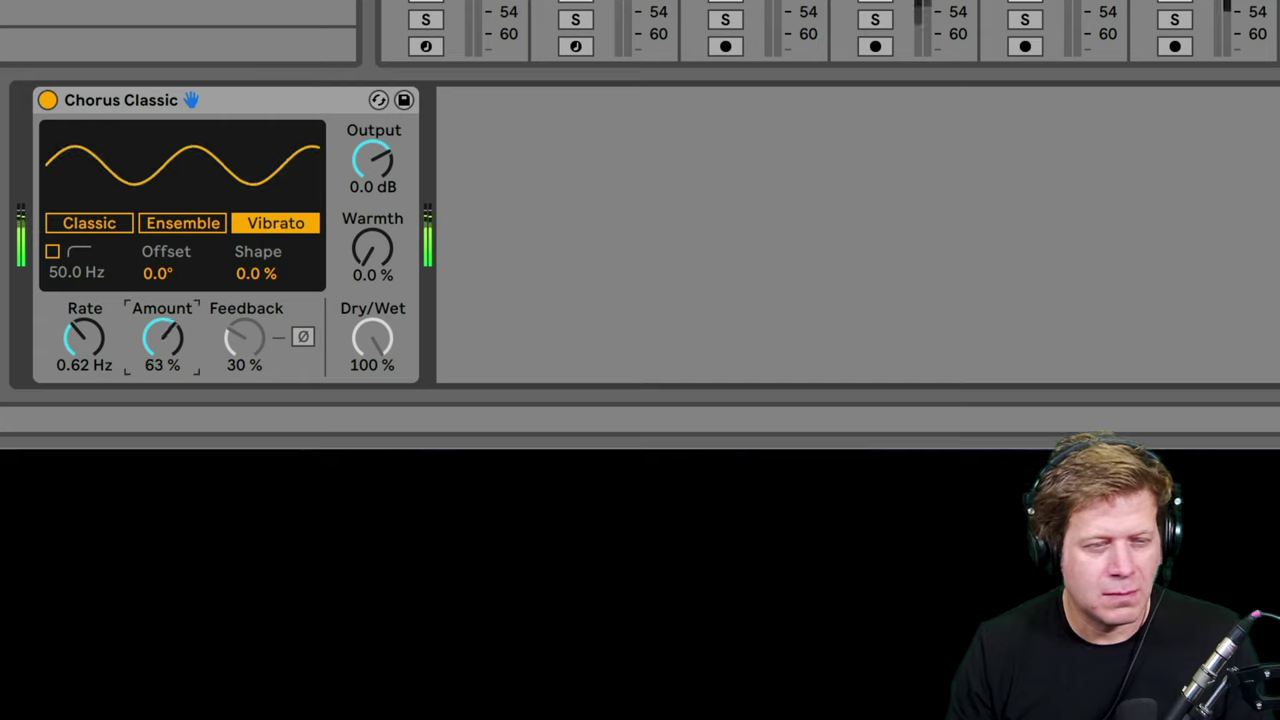
{"action": "left_click", "coordinate": [212, 101]}
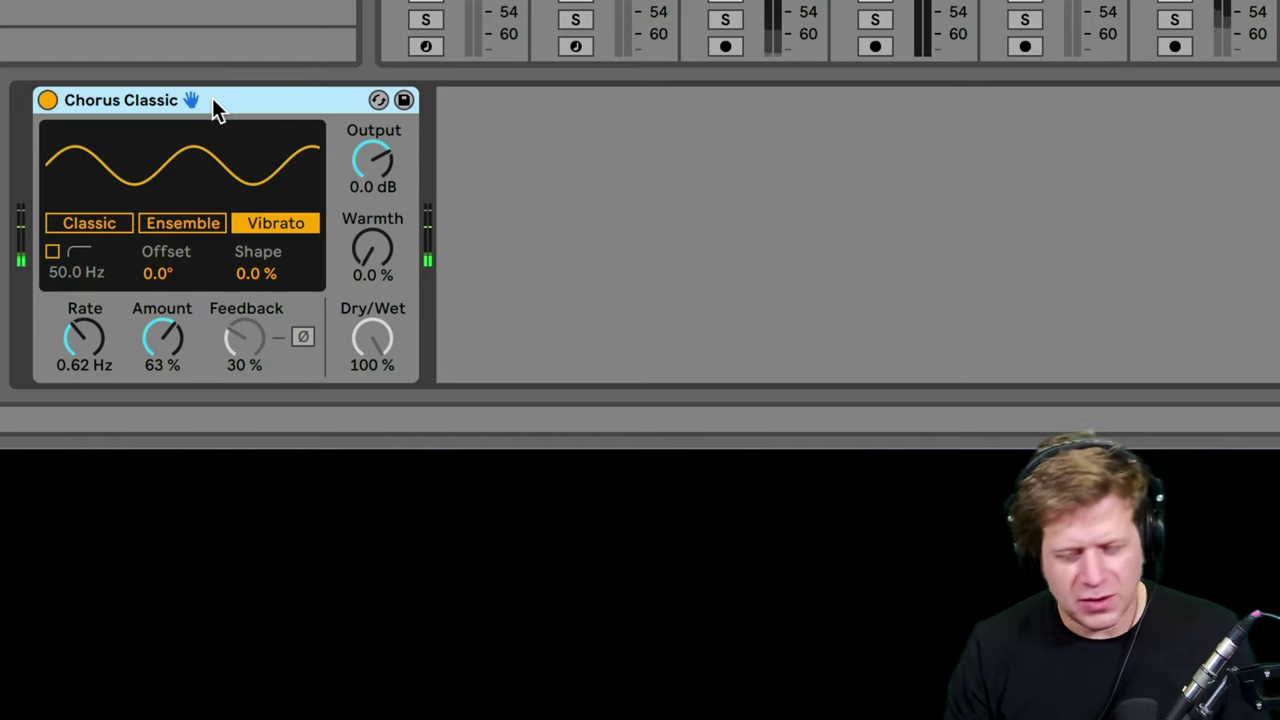
{"action": "key", "text": "Delete"}
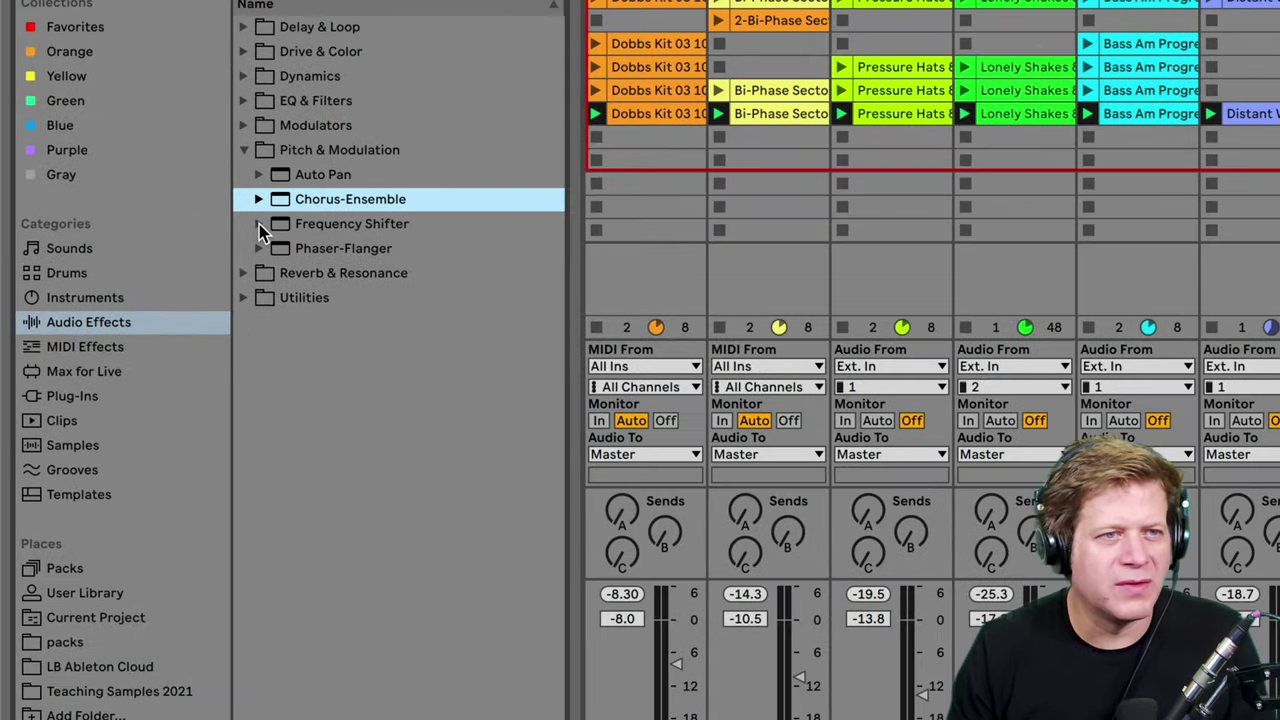
Add a Frequency Shifter, turn its Frequency down, and switch it to Ring mode at 1.00 kHz.
{"action": "left_click", "coordinate": [259, 225]}
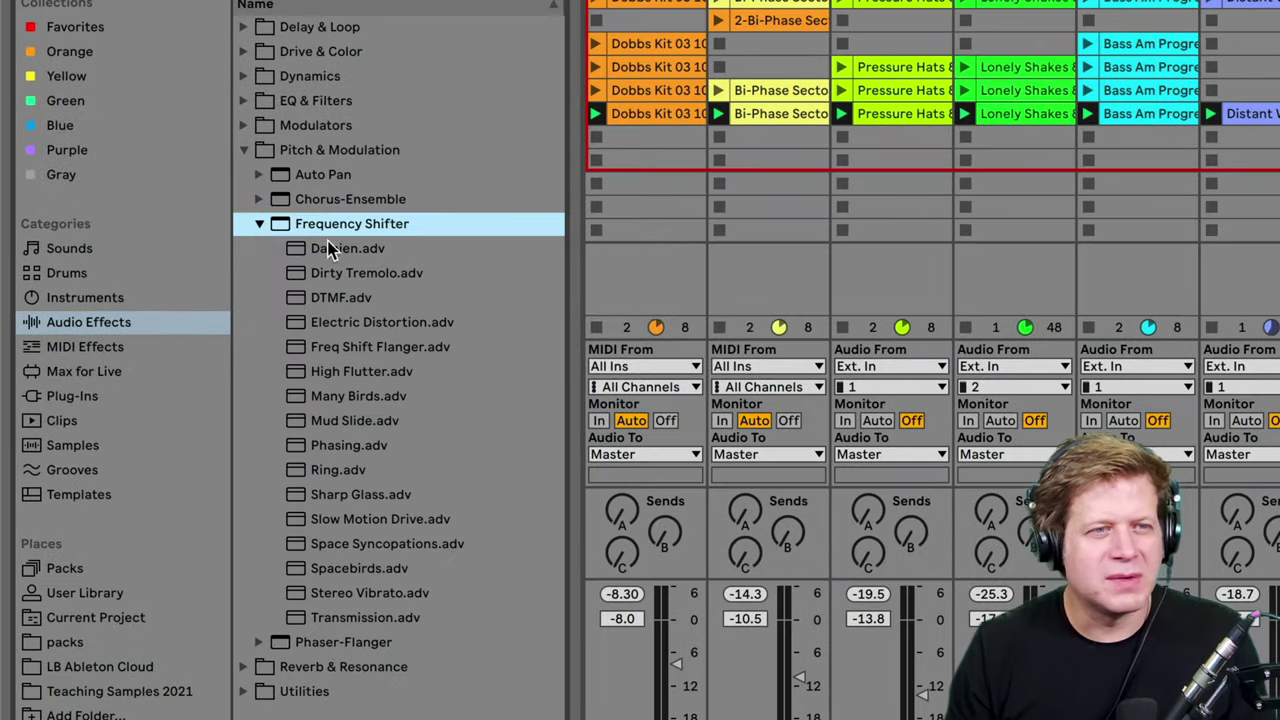
{"action": "left_click_drag", "start_coordinate": [790, 243], "coordinate": [790, 243]}
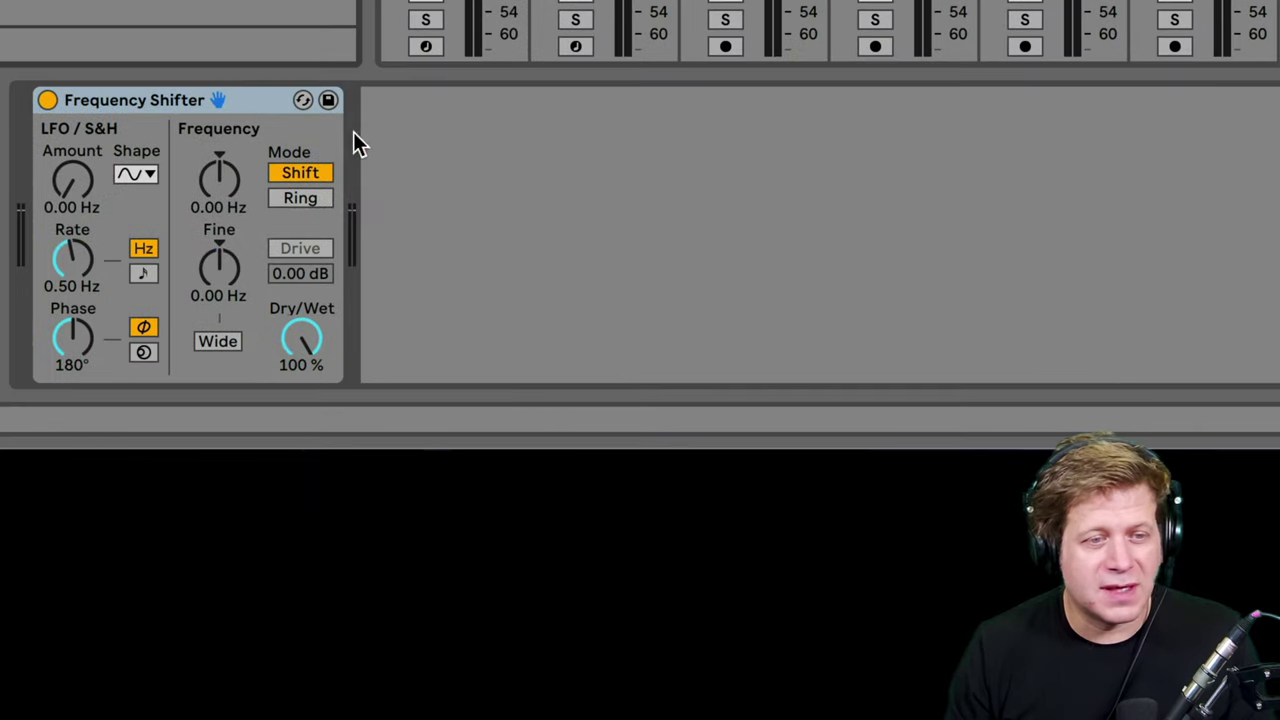
{"action": "mouse_move", "coordinate": [220, 172]}
{"action": "left_mouse_down"}
{"action": "mouse_move", "coordinate": [220, 212]}
{"action": "mouse_move", "coordinate": [220, 152]}
{"action": "mouse_move", "coordinate": [220, 190]}
{"action": "left_mouse_up"}
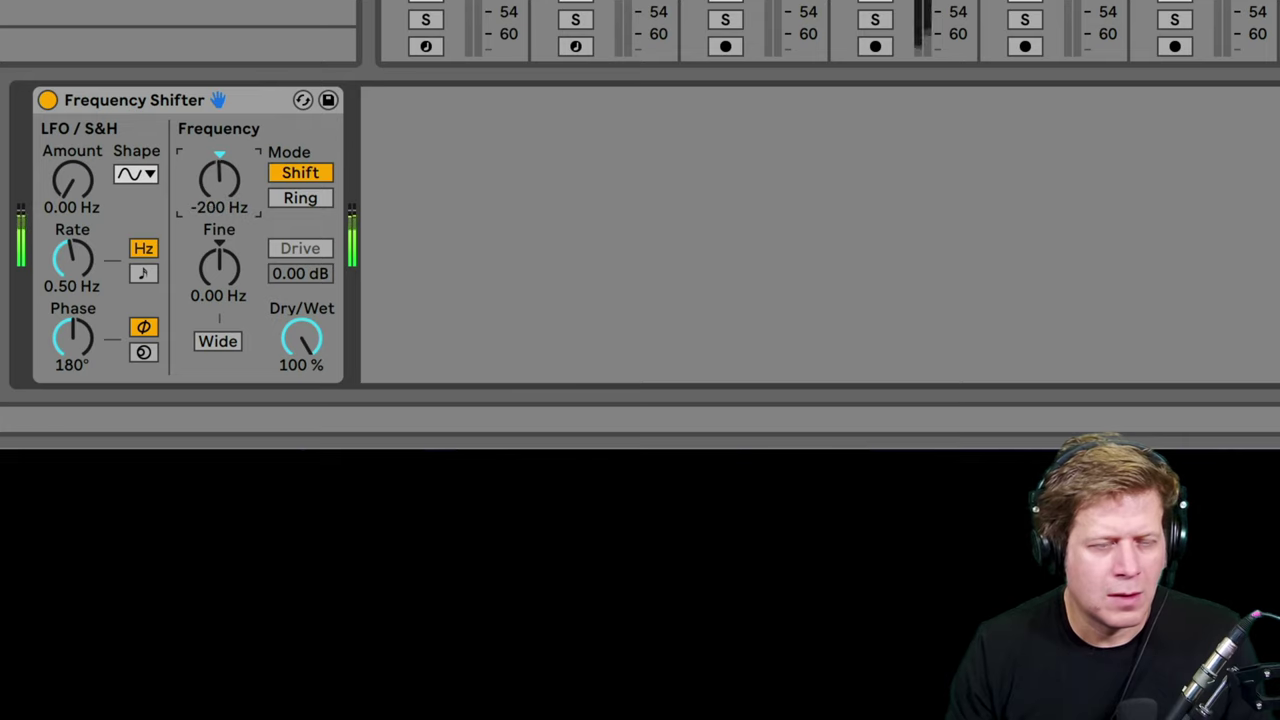
{"action": "left_click", "coordinate": [297, 197]}
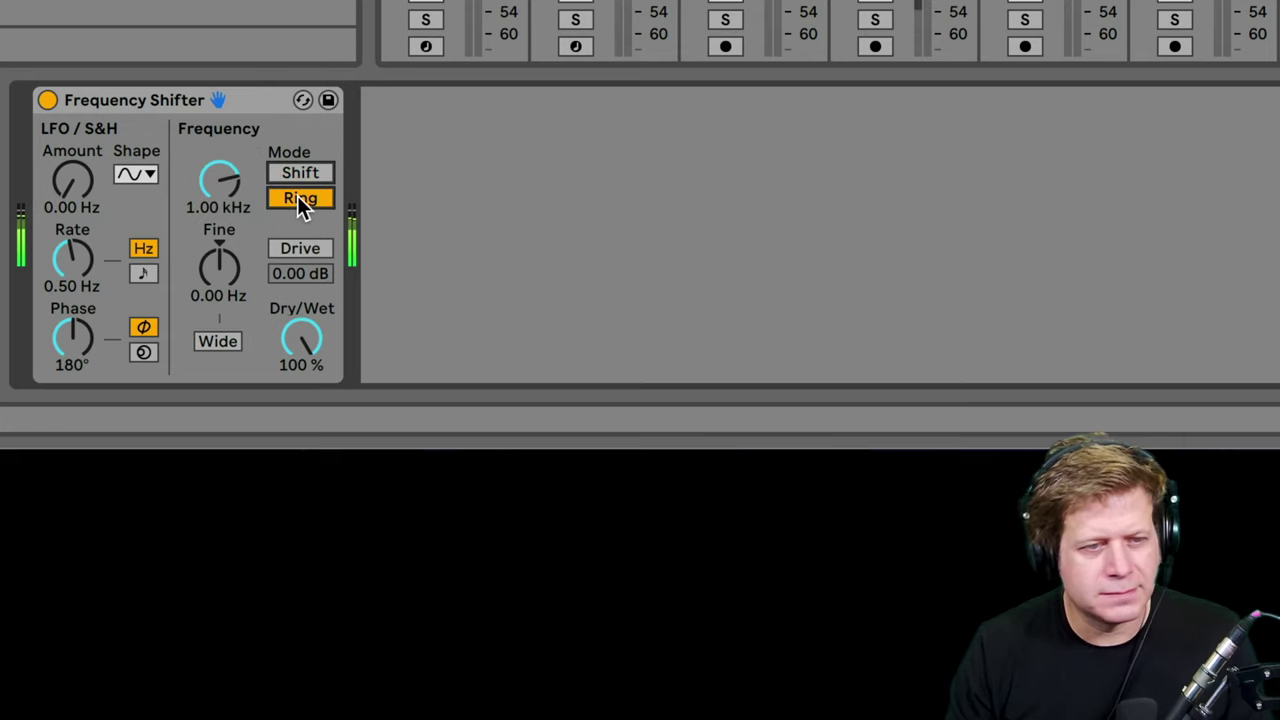
{"action": "left_click", "coordinate": [149, 99]}
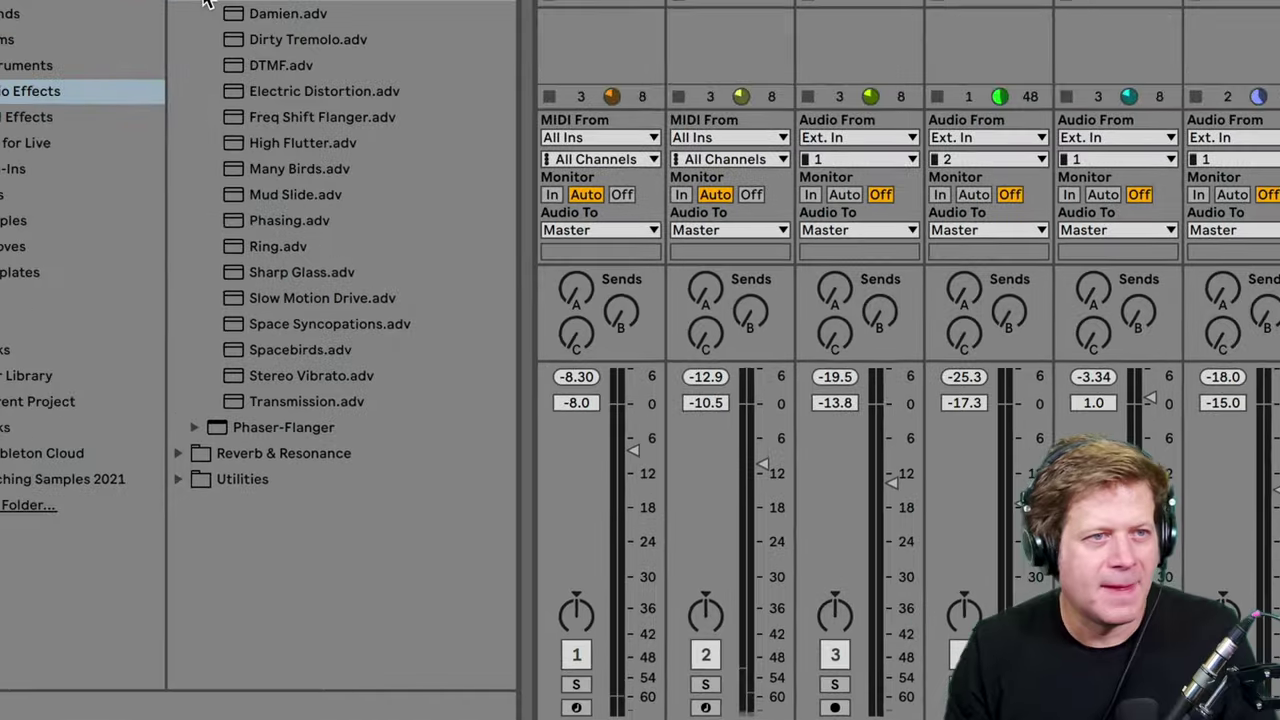
Collapse the Frequency Shifter presets and load Phaser-Flanger onto the track.
{"action": "left_click", "coordinate": [266, 226]}
{"action": "left_click", "coordinate": [290, 252]}
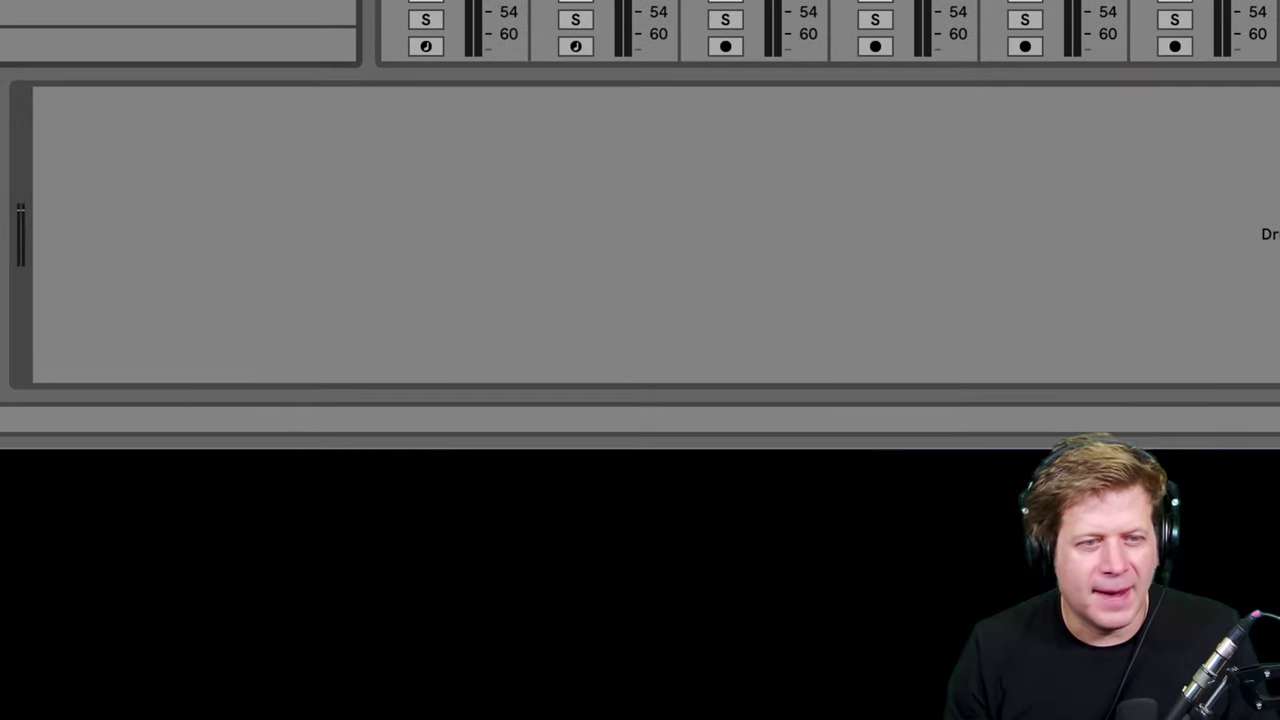
{"action": "key", "text": "Return"}
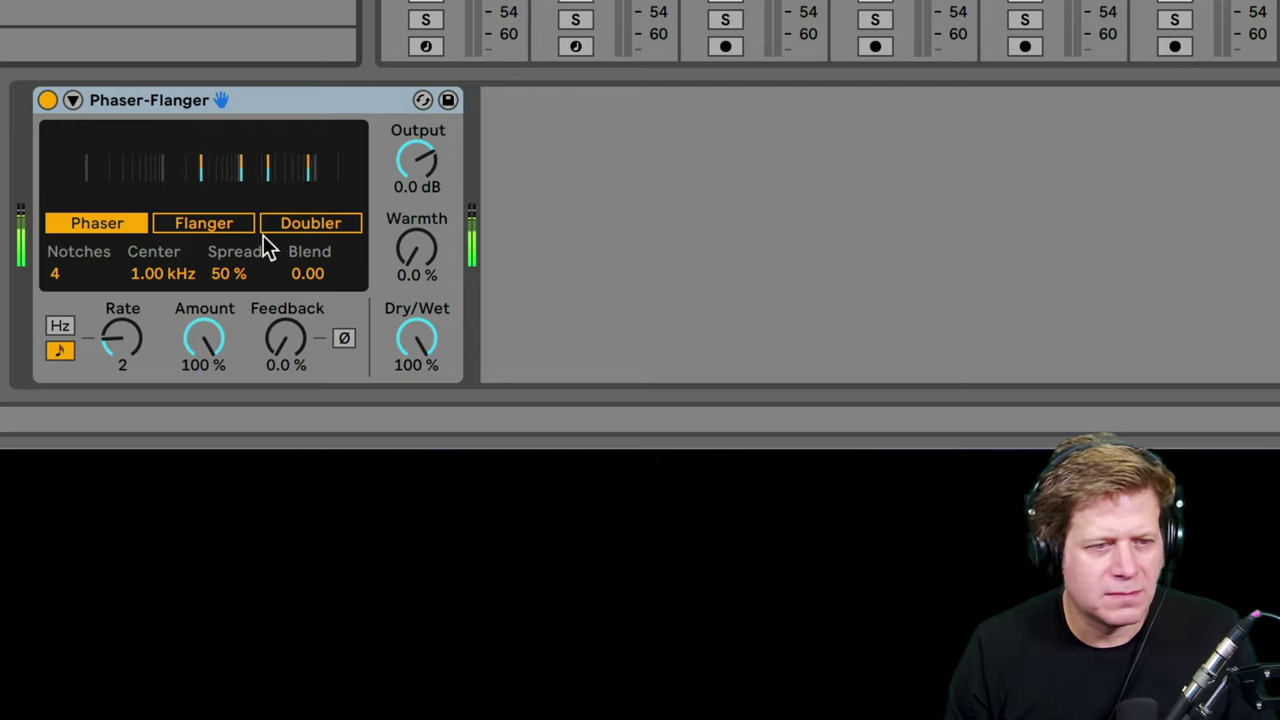
Try Flanger, then Doubler mode with Dry/Wet at 48 %, then delete the Phaser-Flanger.
{"action": "left_click", "coordinate": [205, 224]}
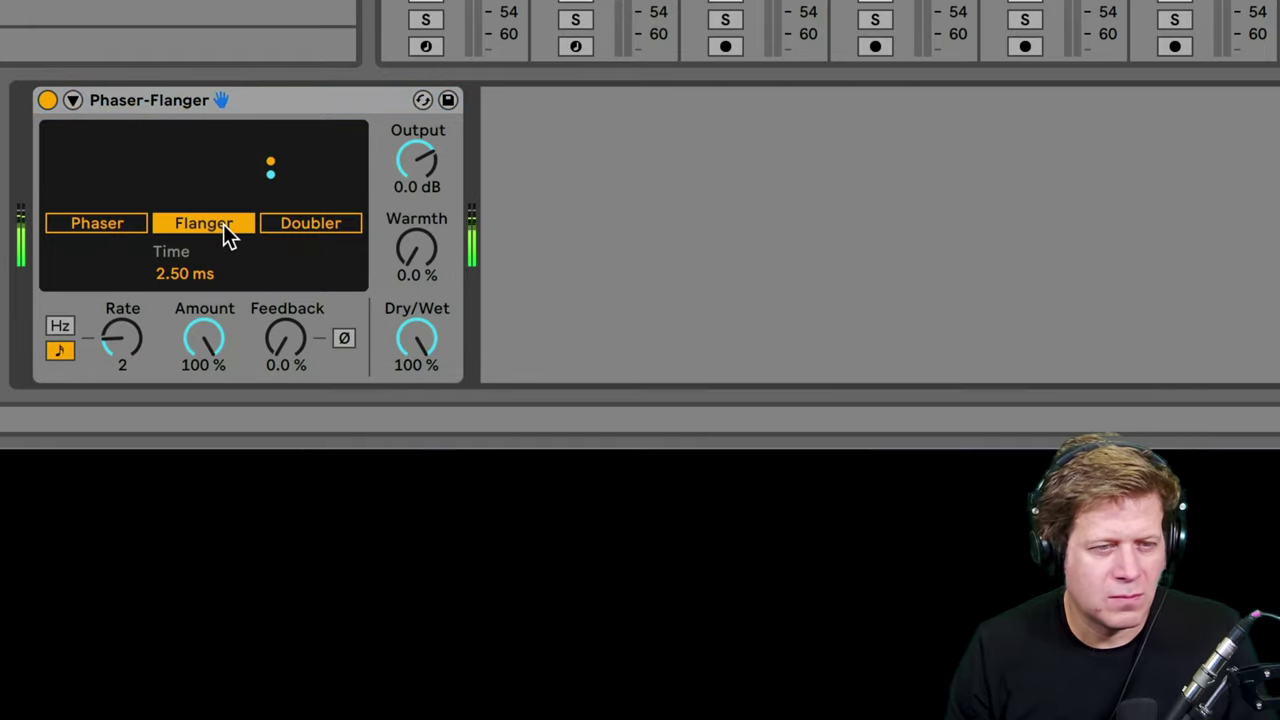
{"action": "left_click", "coordinate": [321, 233]}
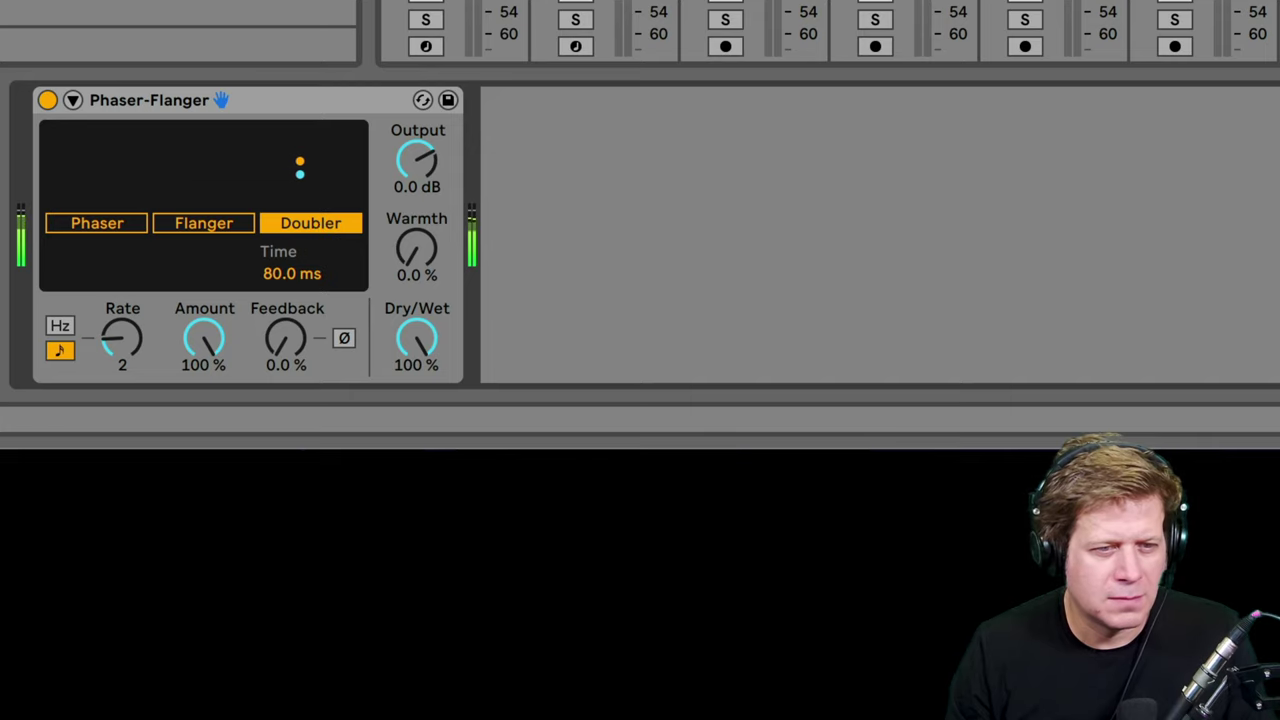
{"action": "left_click_drag", "start_coordinate": [416, 340], "coordinate": [416, 392]}
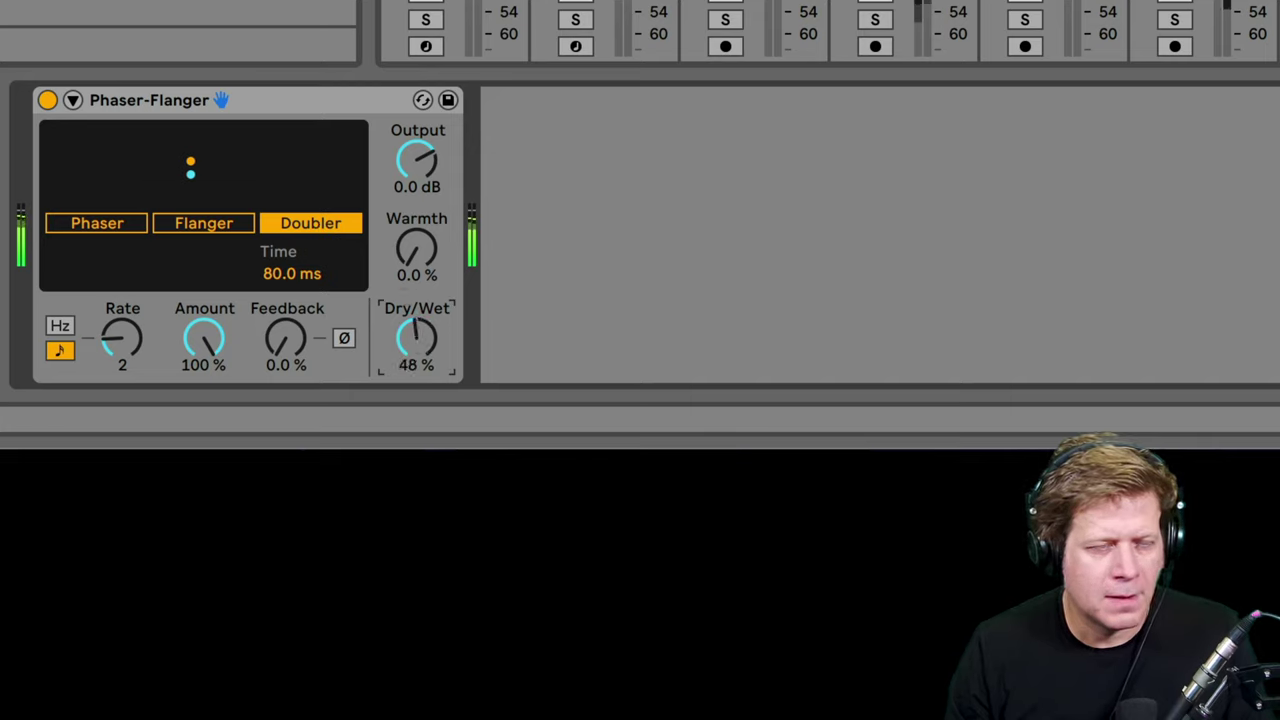
{"action": "left_click", "coordinate": [296, 98]}
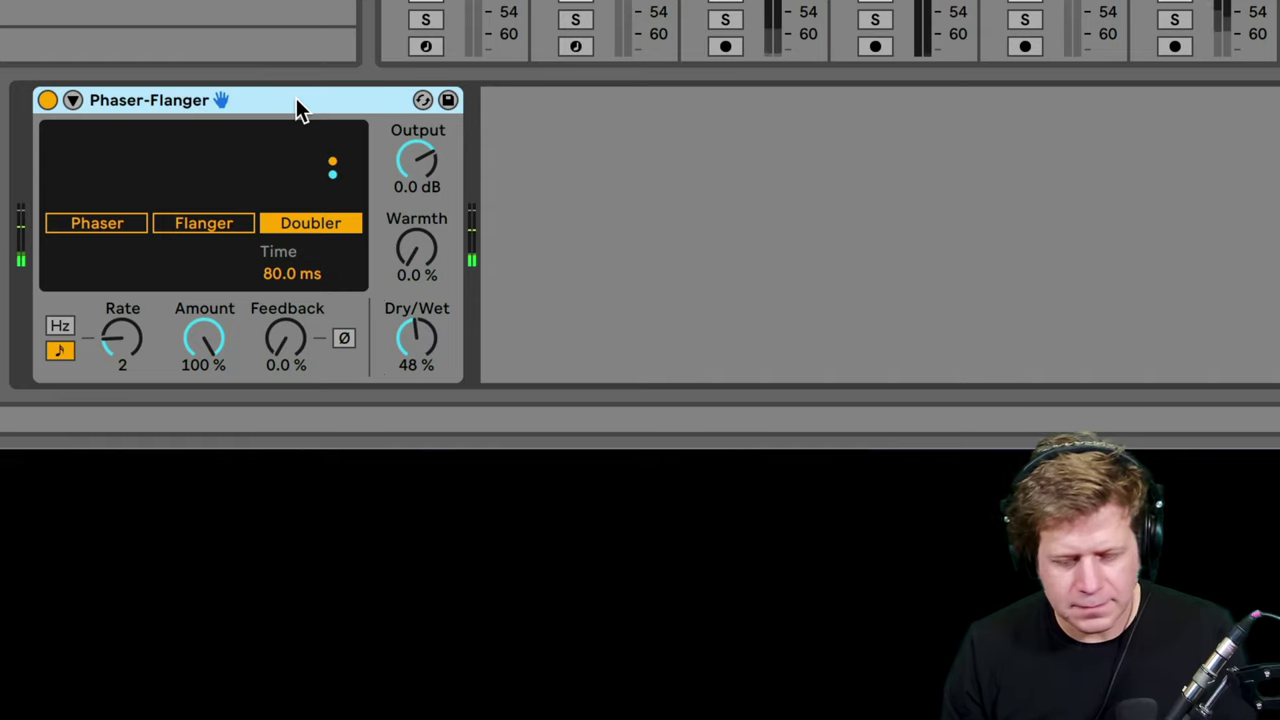
{"action": "key", "text": "Delete"}
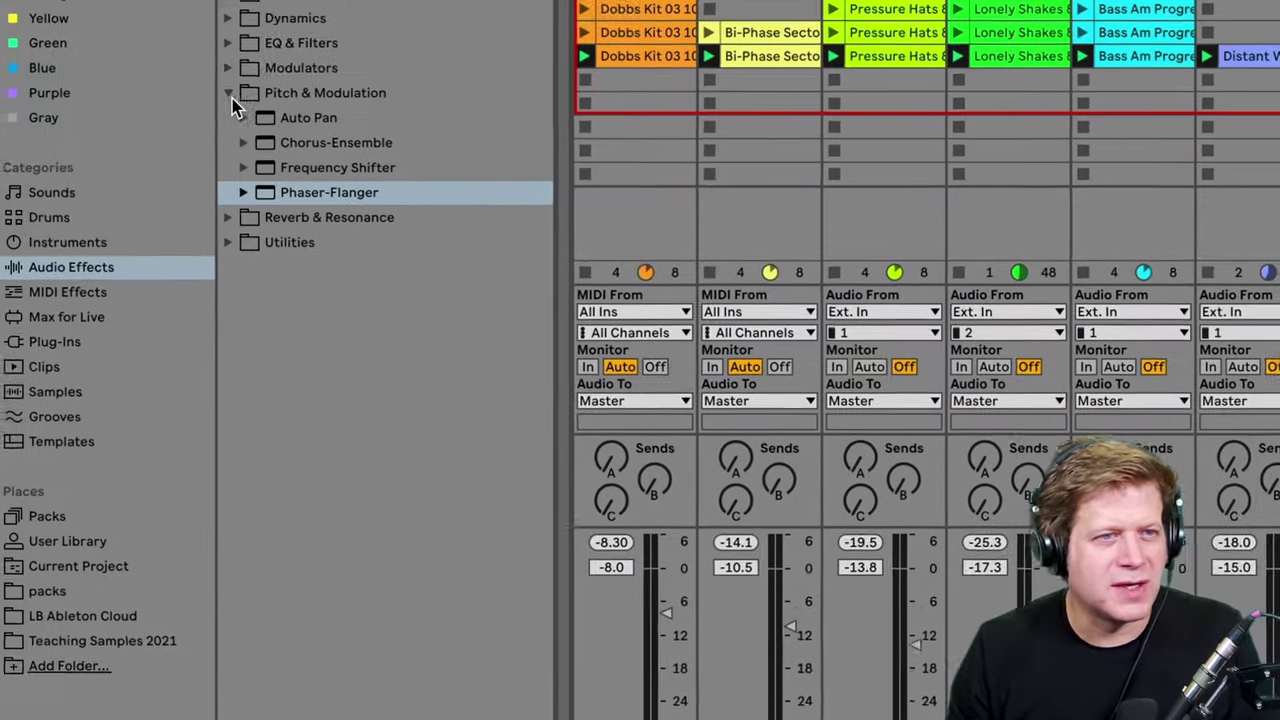
Load Corpus from the Reverb & Resonance folder onto the Dobbs Kit track.
{"action": "left_click", "coordinate": [242, 150]}
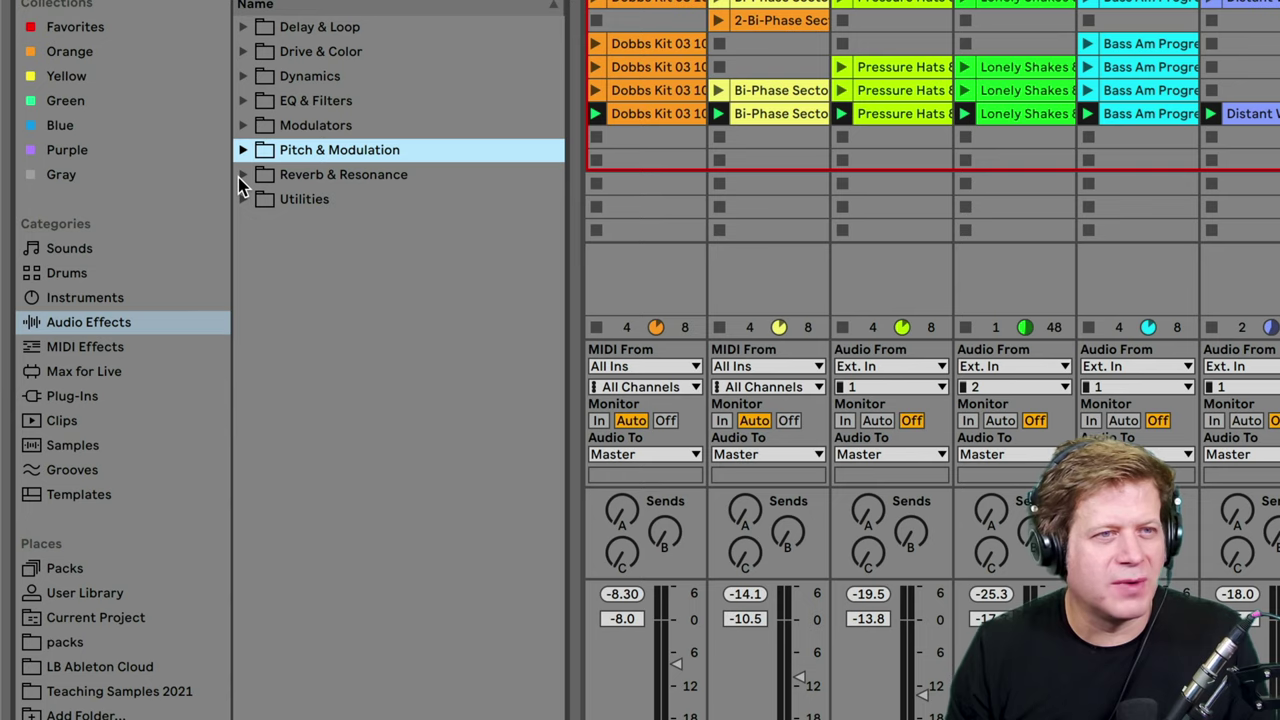
{"action": "left_click", "coordinate": [240, 176]}
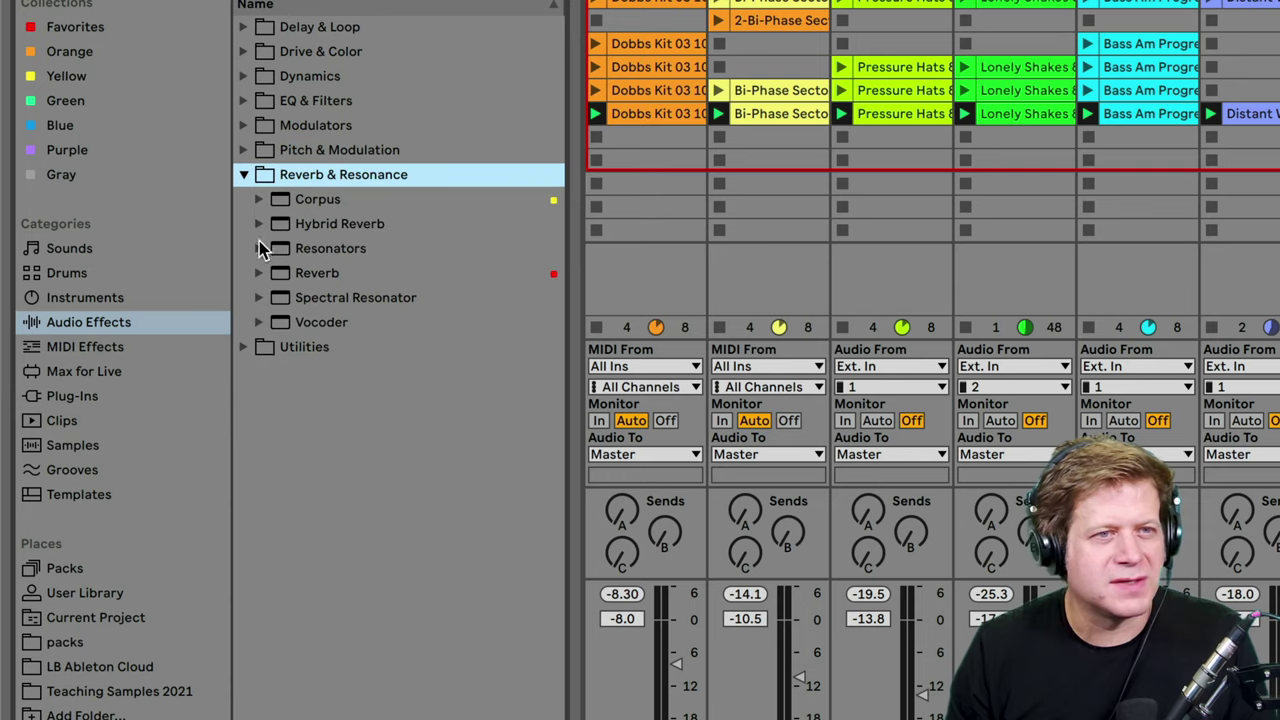
{"action": "left_click", "coordinate": [322, 205]}
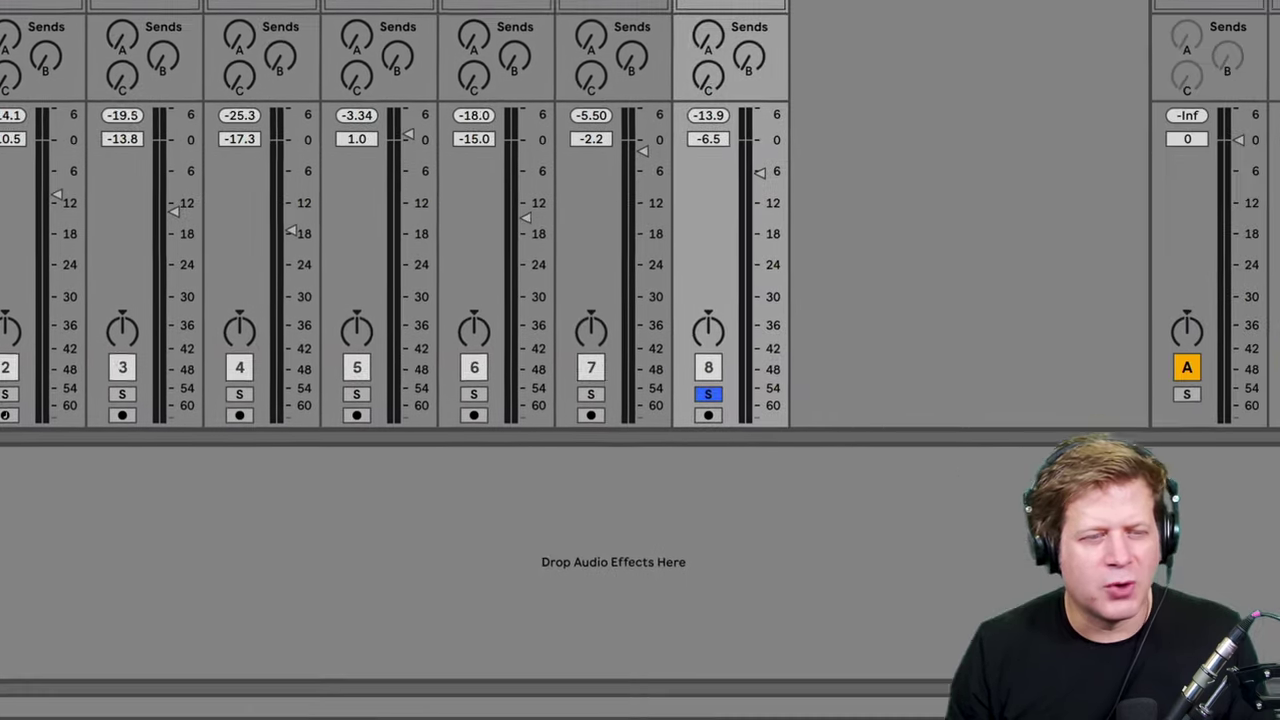
{"action": "key", "text": "Return"}
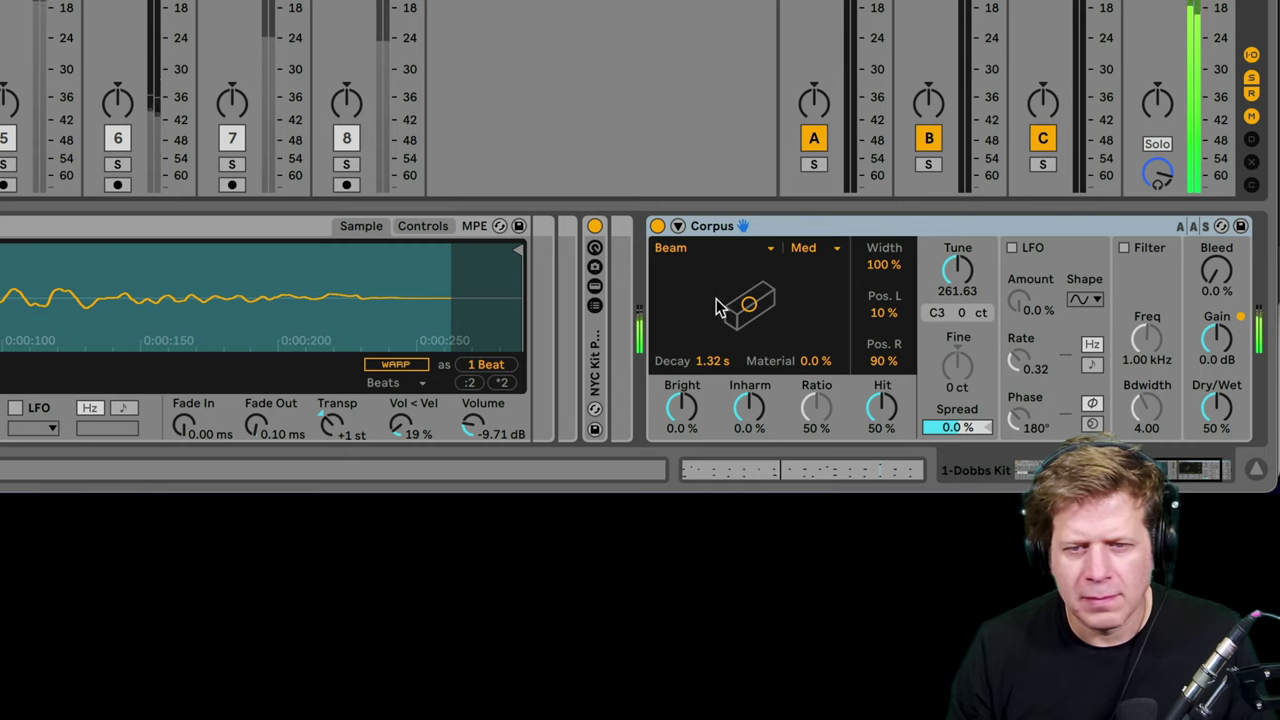
Step Corpus's resonator type through Marimba, String, Membrane, Plate and Pipe, ending on Tube.
{"action": "left_click", "coordinate": [710, 256]}
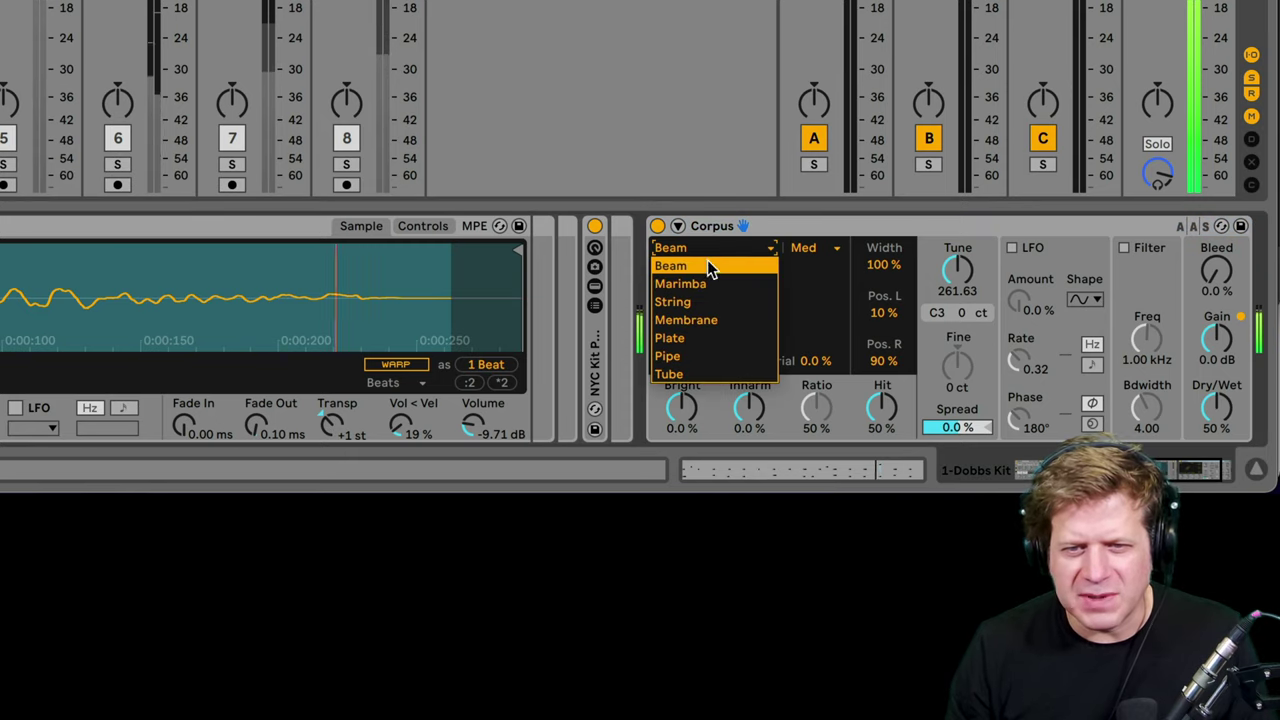
{"action": "left_click", "coordinate": [705, 277]}
{"action": "left_click", "coordinate": [707, 249]}
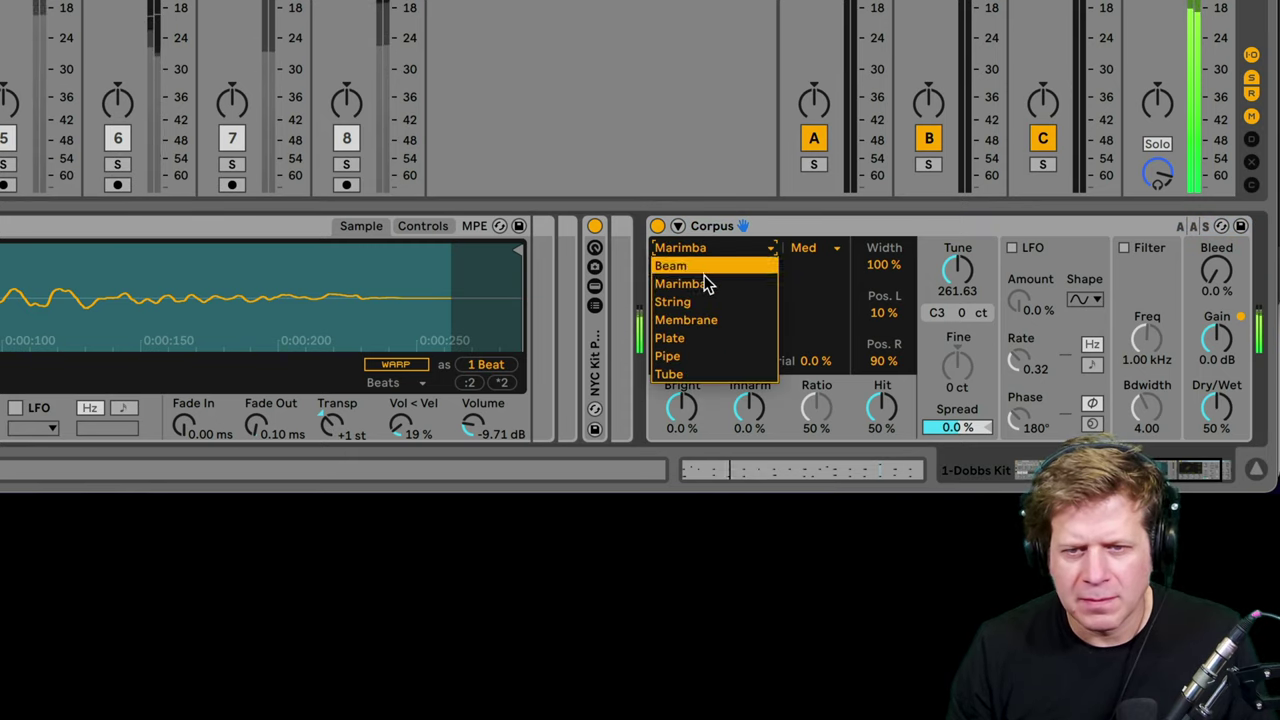
{"action": "left_click", "coordinate": [705, 296]}
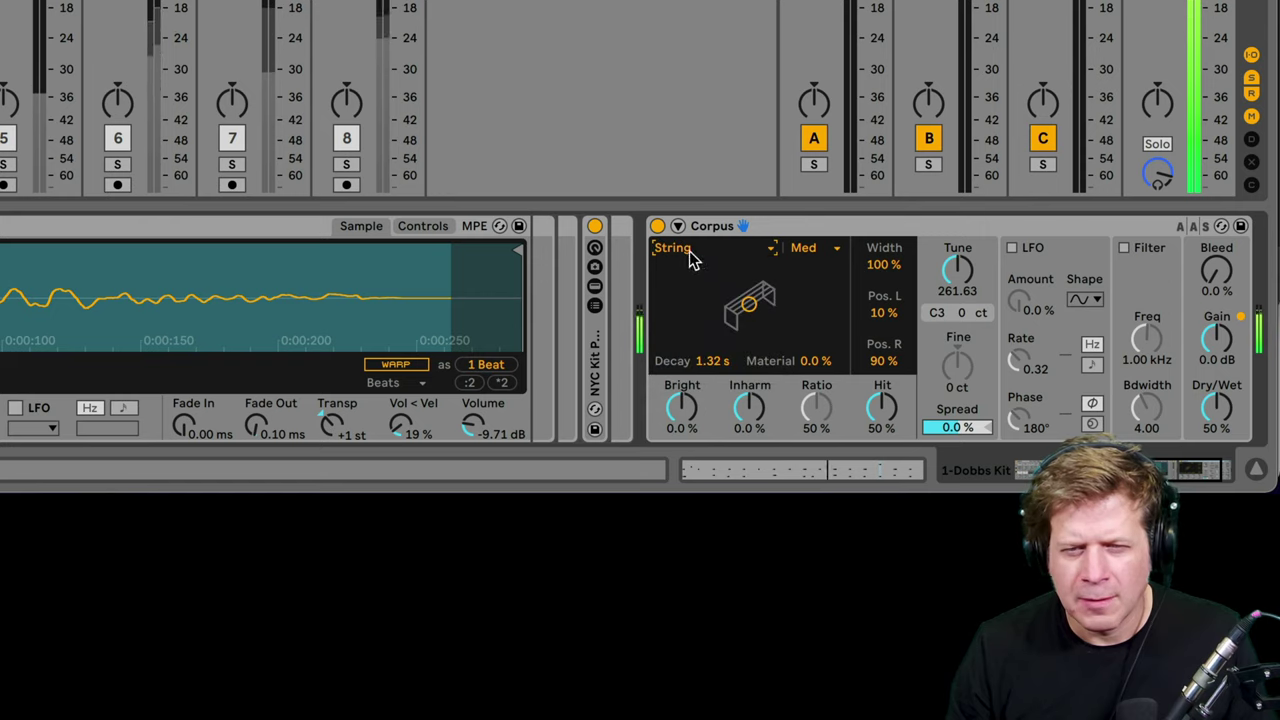
{"action": "left_click", "coordinate": [688, 251]}
{"action": "left_click", "coordinate": [693, 318]}
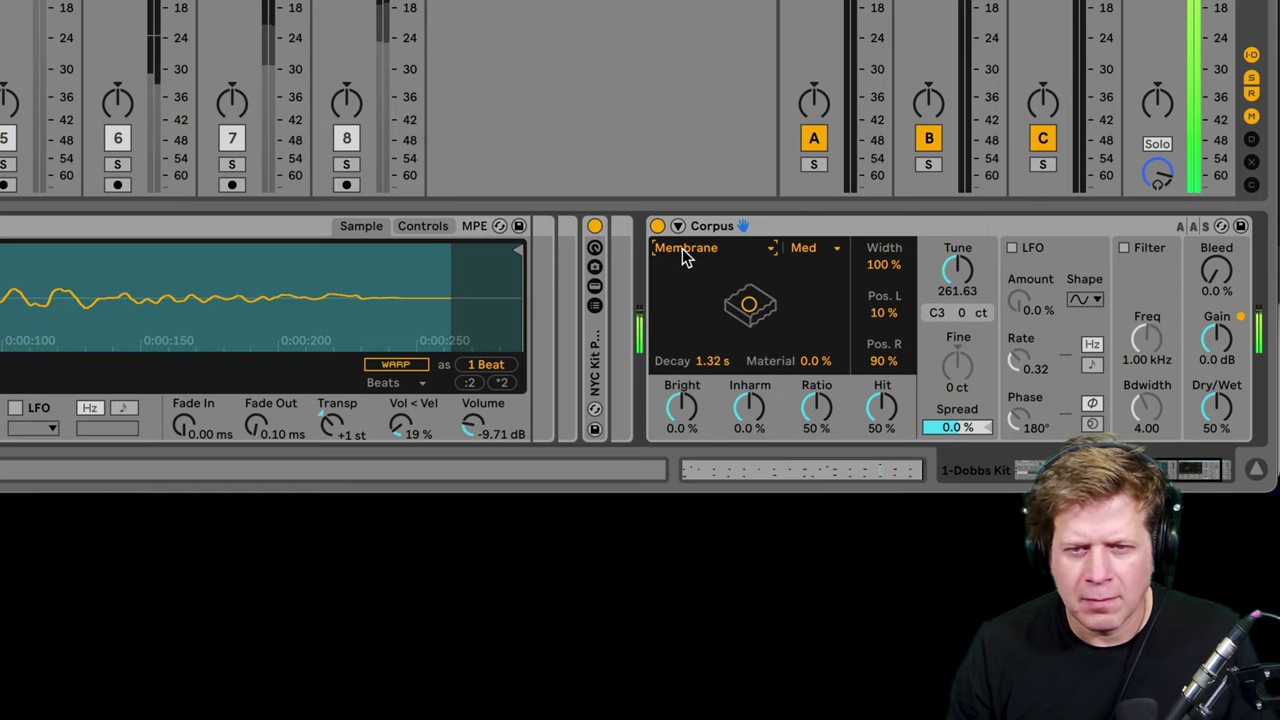
{"action": "left_click", "coordinate": [682, 248]}
{"action": "left_click", "coordinate": [684, 339]}
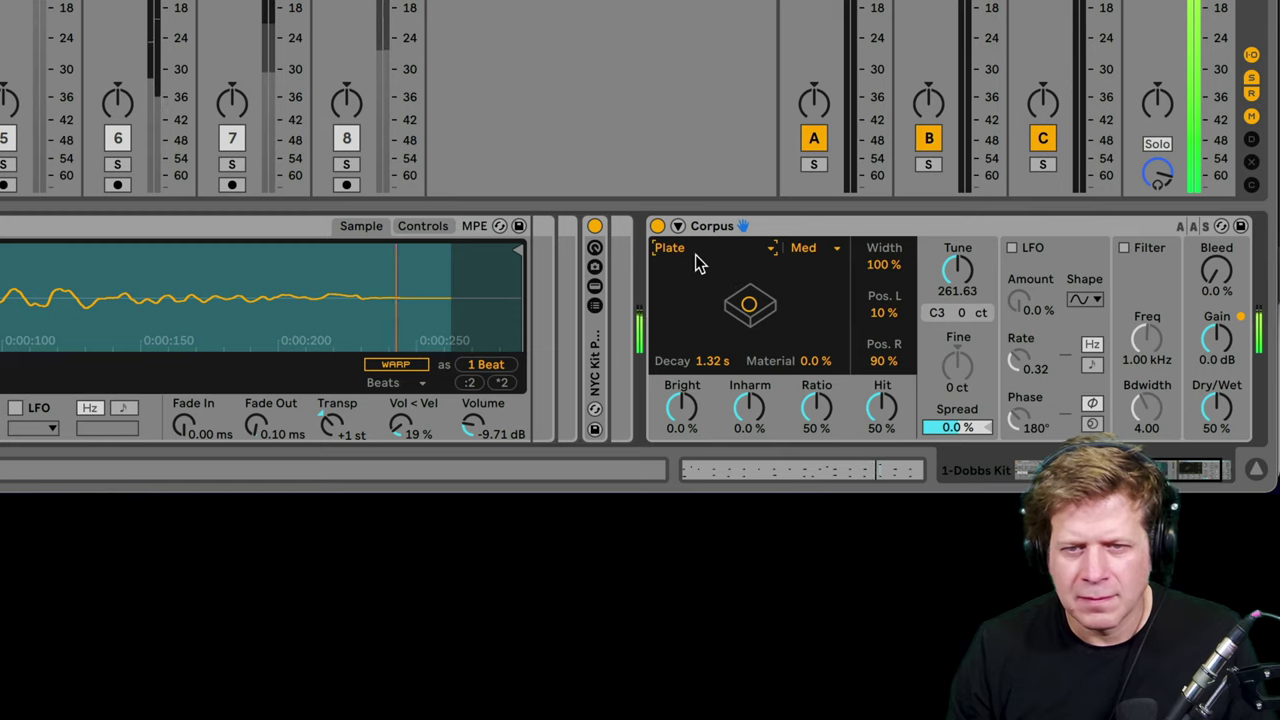
{"action": "left_click", "coordinate": [695, 254]}
{"action": "left_click", "coordinate": [702, 350]}
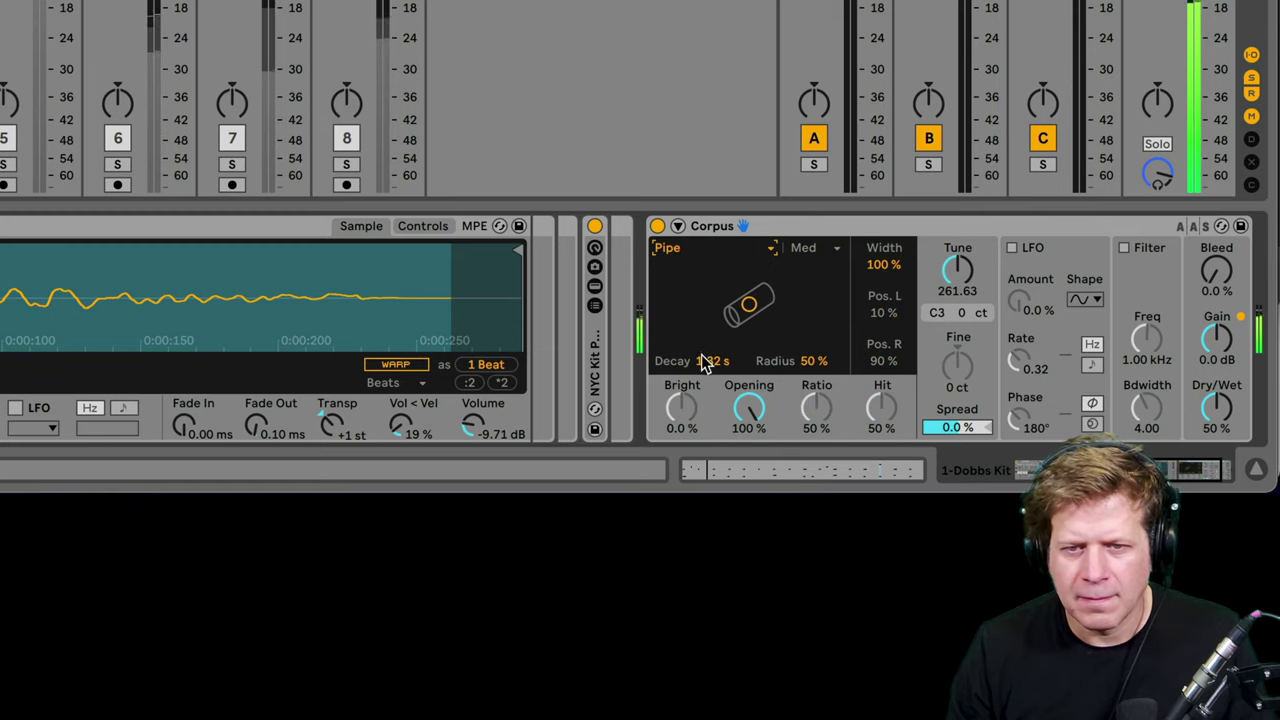
{"action": "left_click", "coordinate": [670, 251]}
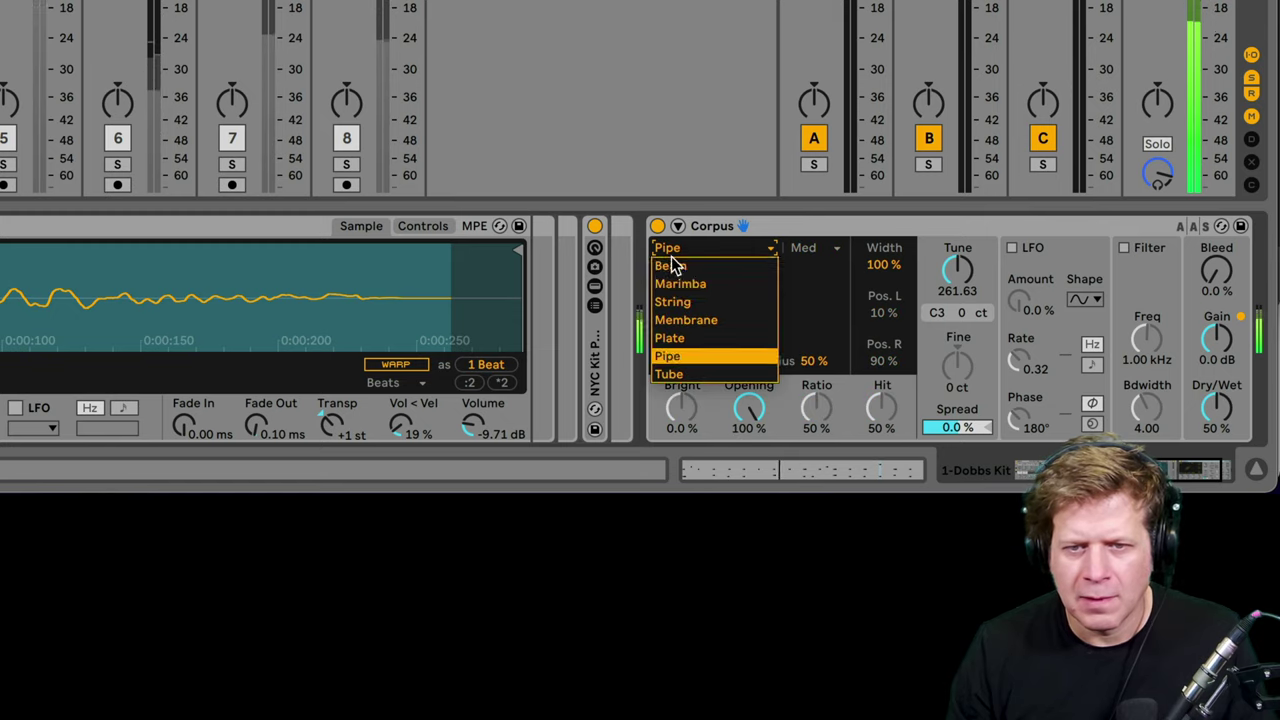
{"action": "left_click", "coordinate": [689, 372]}
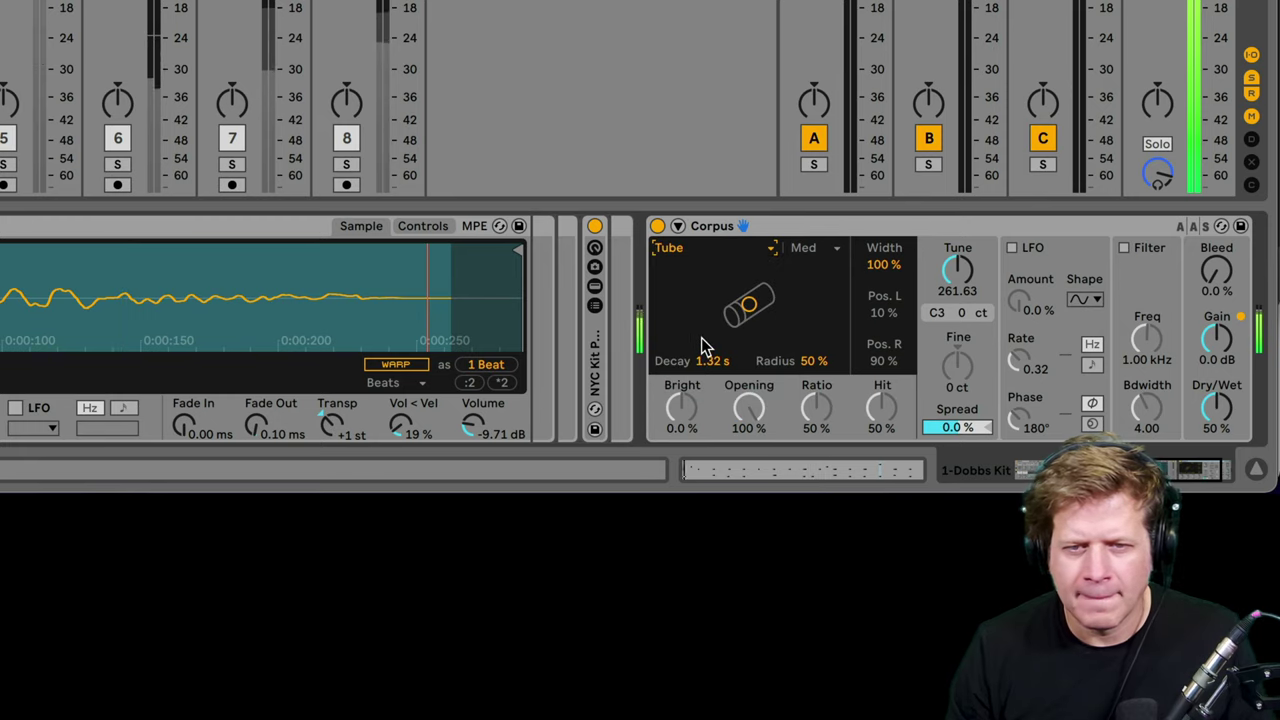
{"action": "left_click", "coordinate": [855, 231]}
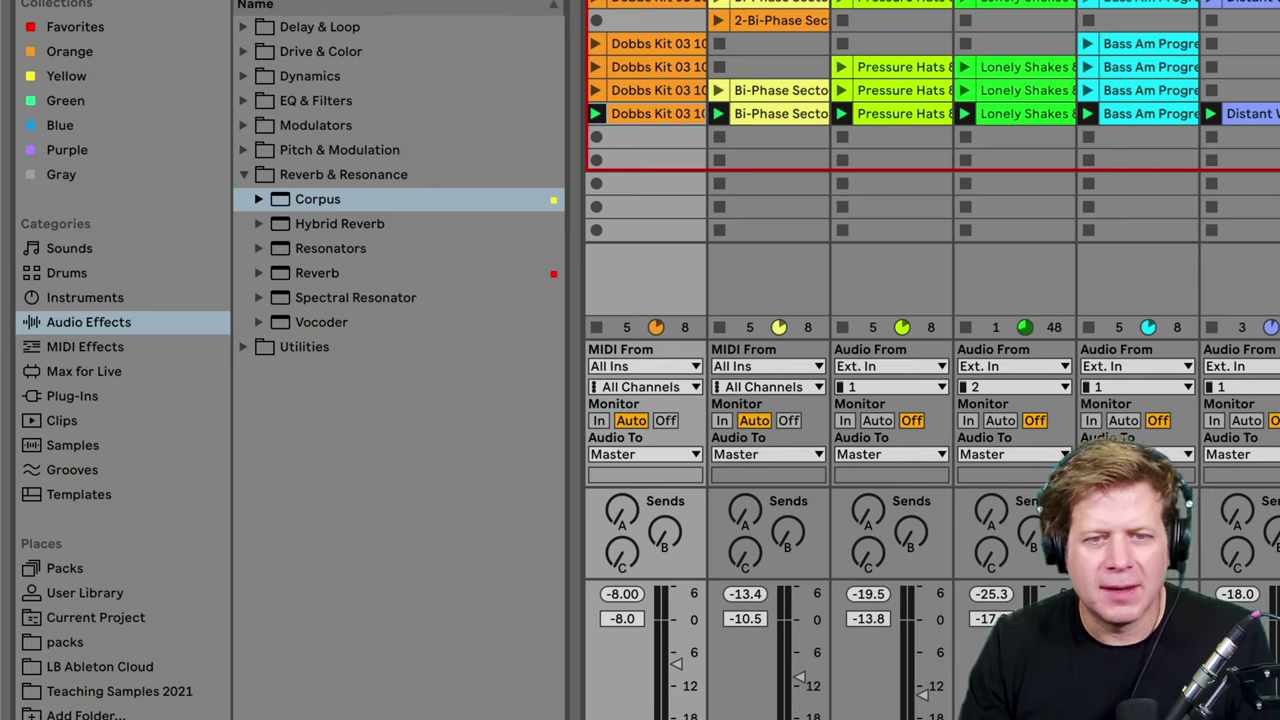
Load Hybrid Reverb and turn its Blend knob fully to convolution, 100/0.
{"action": "left_click", "coordinate": [347, 221]}
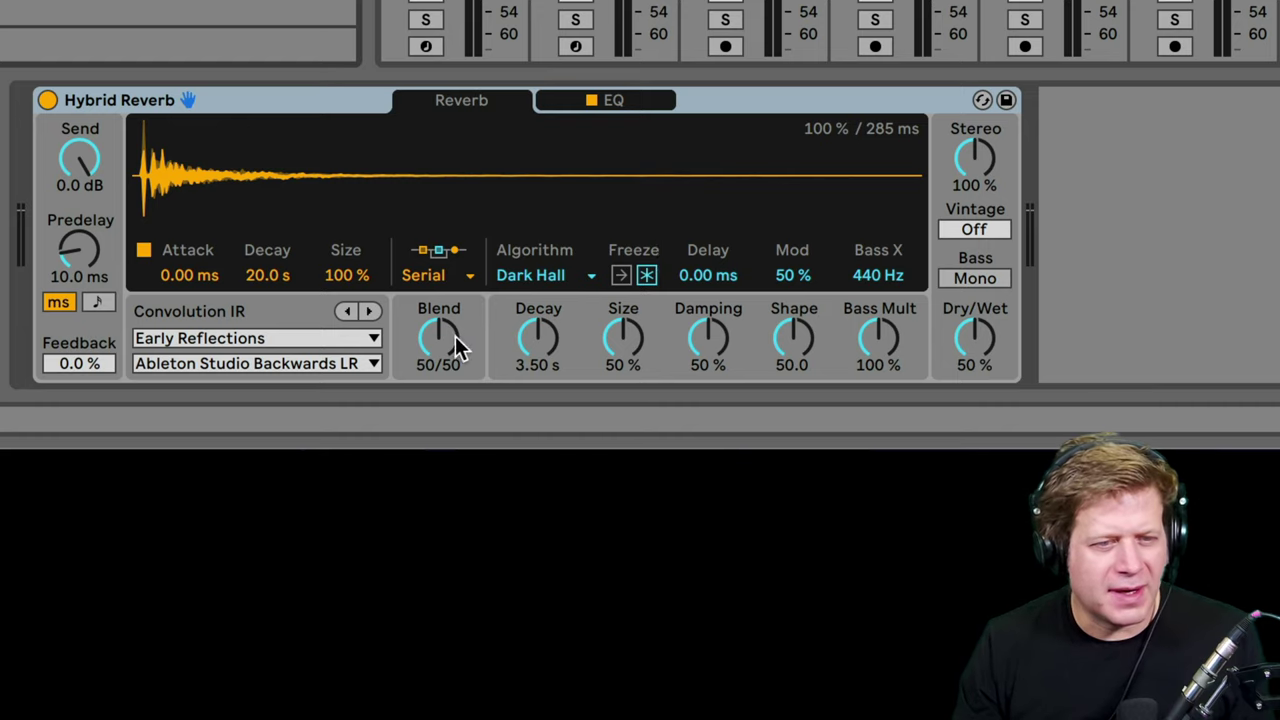
{"action": "left_click_drag", "start_coordinate": [442, 322], "coordinate": [442, 272]}
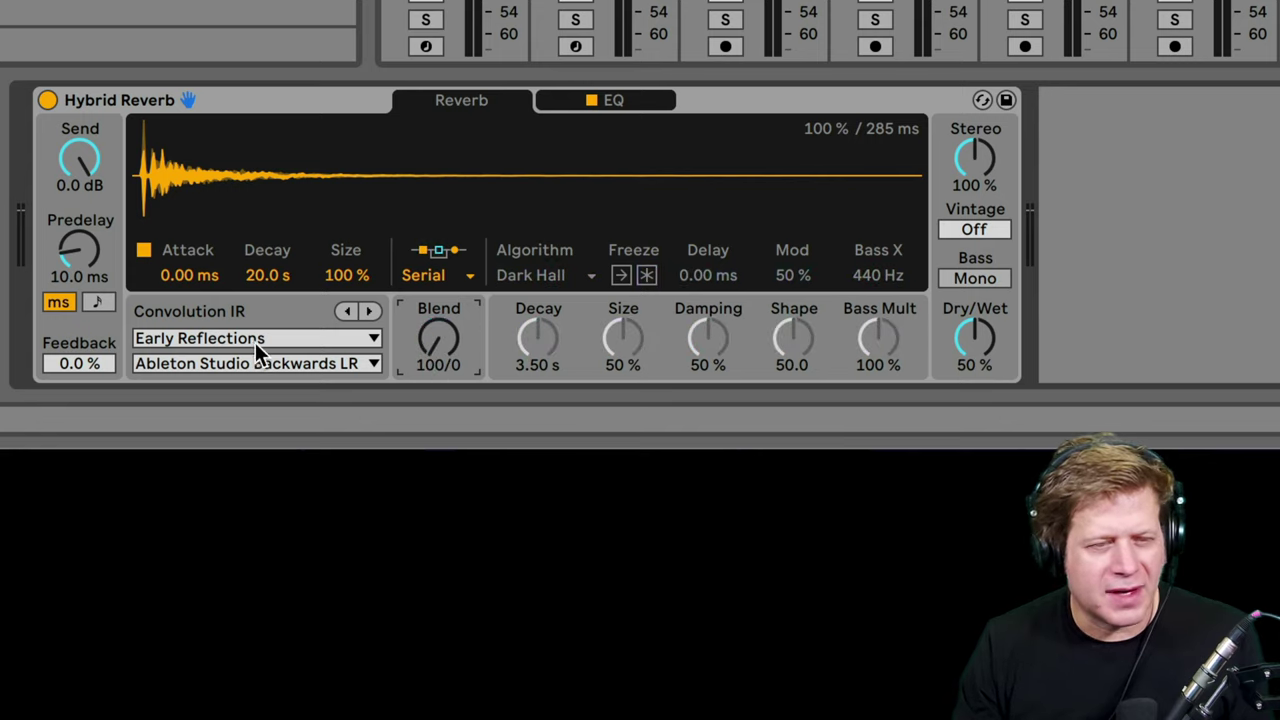
Set Hybrid Reverb's impulse response to Halls' Town Hall Long and adjust Dry/Wet.
{"action": "left_click", "coordinate": [282, 340]}
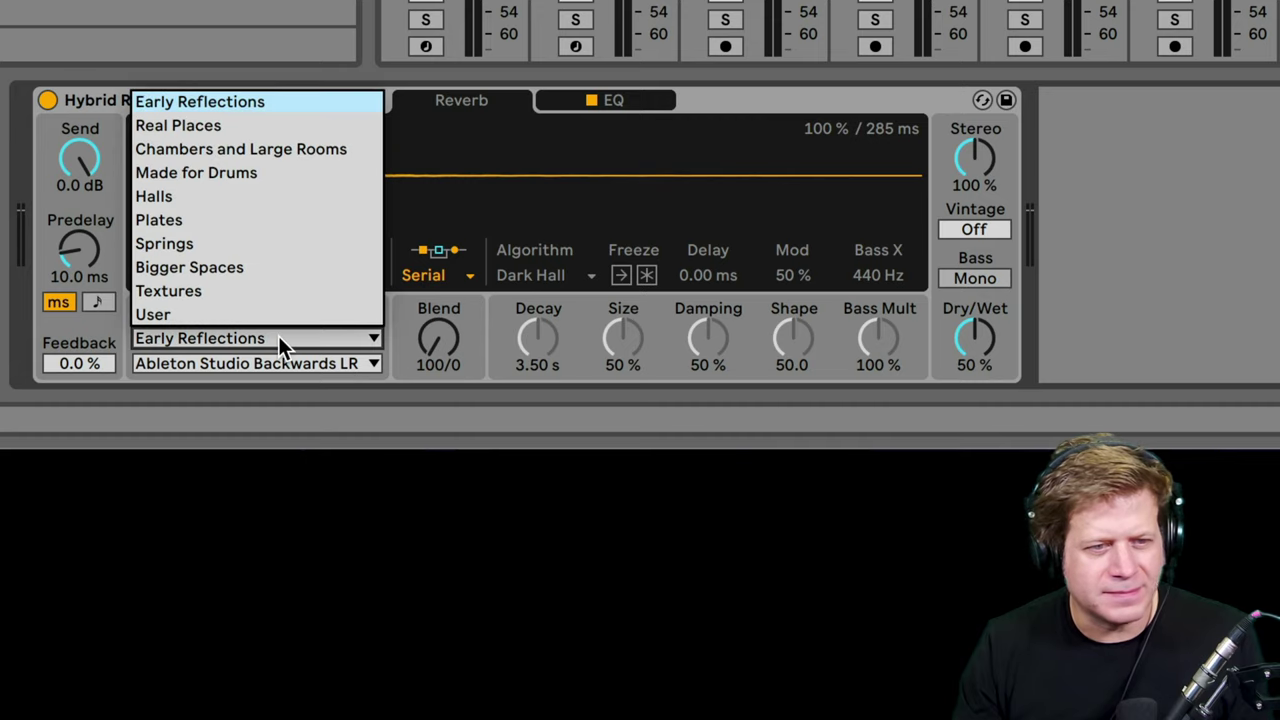
{"action": "left_click", "coordinate": [254, 203]}
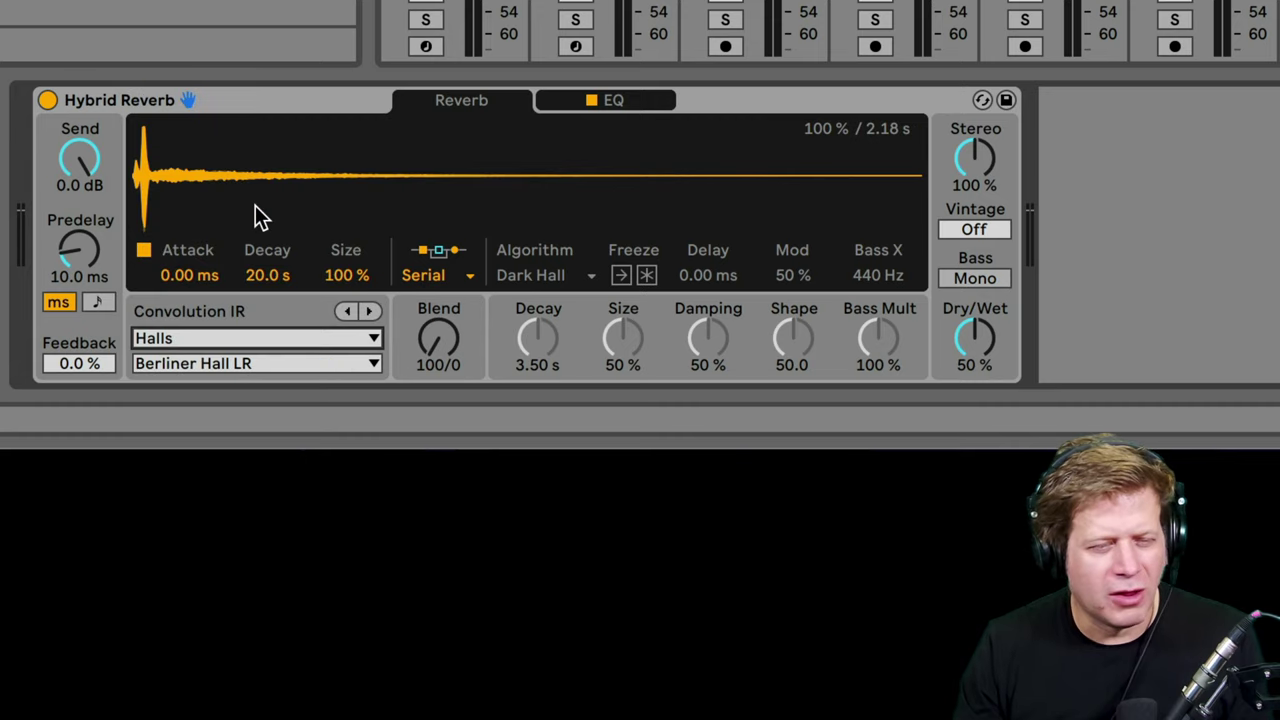
{"action": "left_click", "coordinate": [272, 364]}
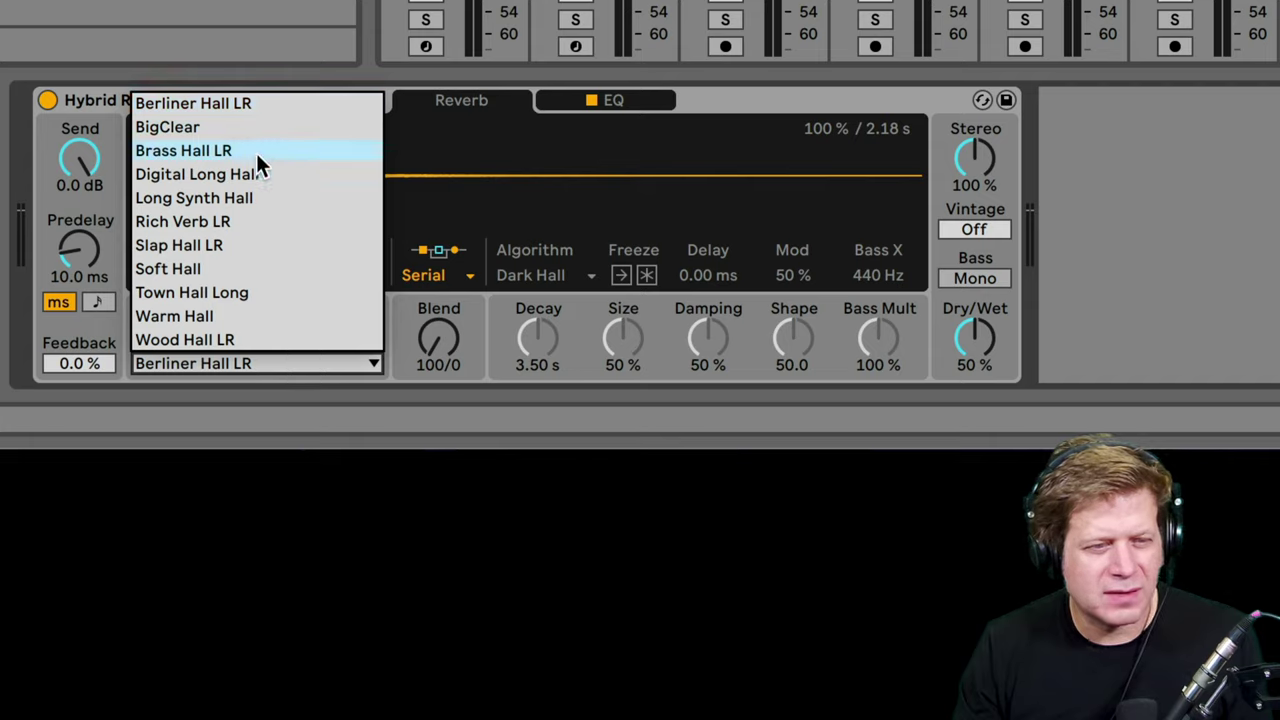
{"action": "left_click", "coordinate": [251, 292]}
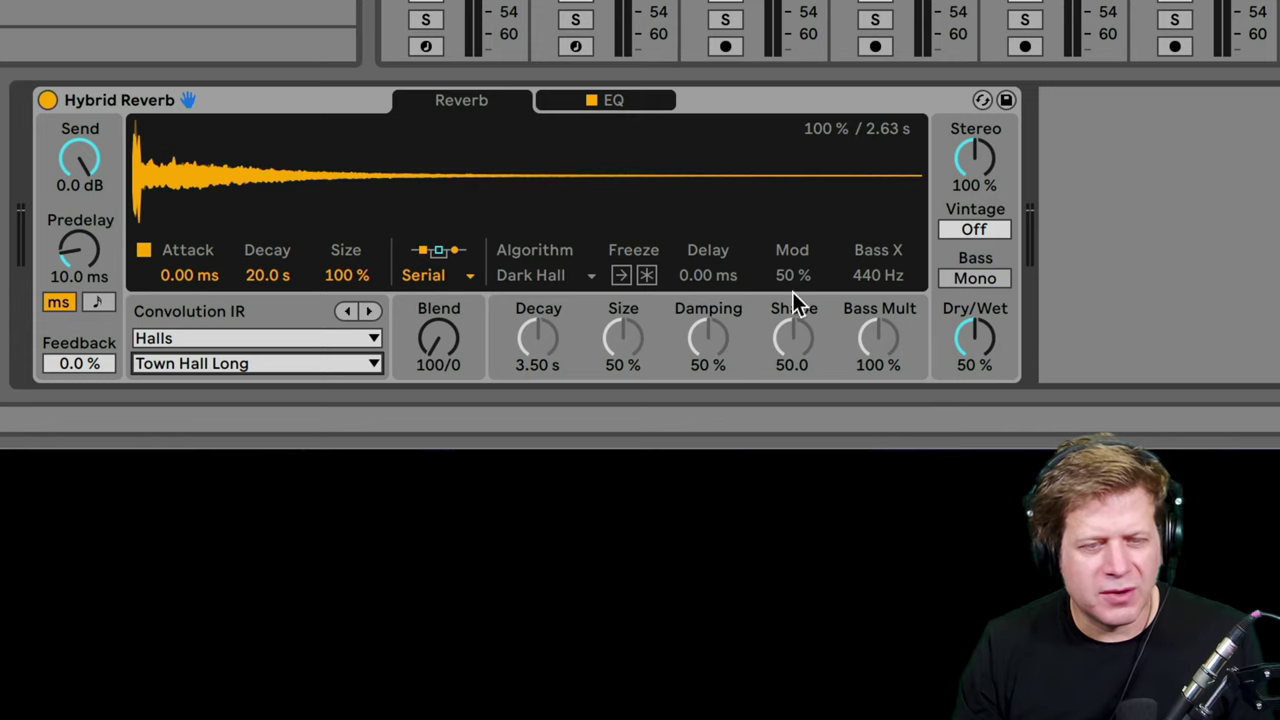
{"action": "left_click_drag", "start_coordinate": [971, 337], "coordinate": [971, 352]}
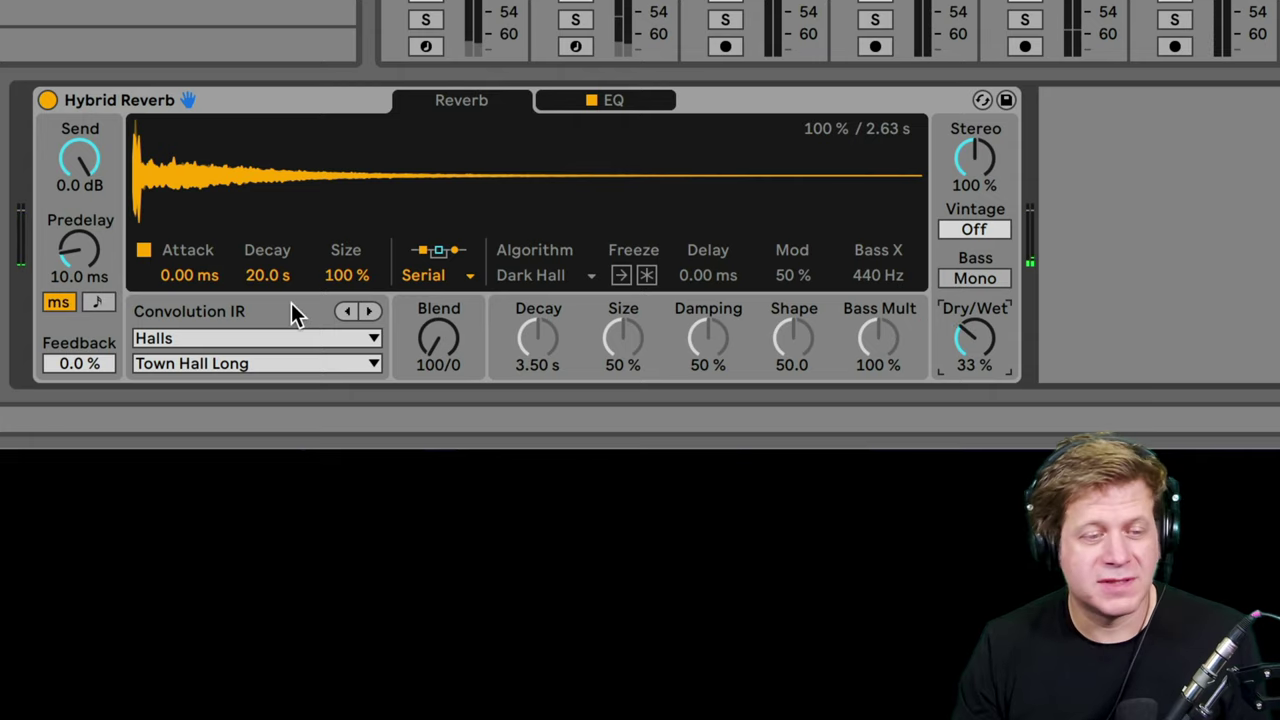
Switch the impulse response to Springs' Classic Amp Spring with Dry/Wet at 32 %.
{"action": "left_click", "coordinate": [228, 338]}
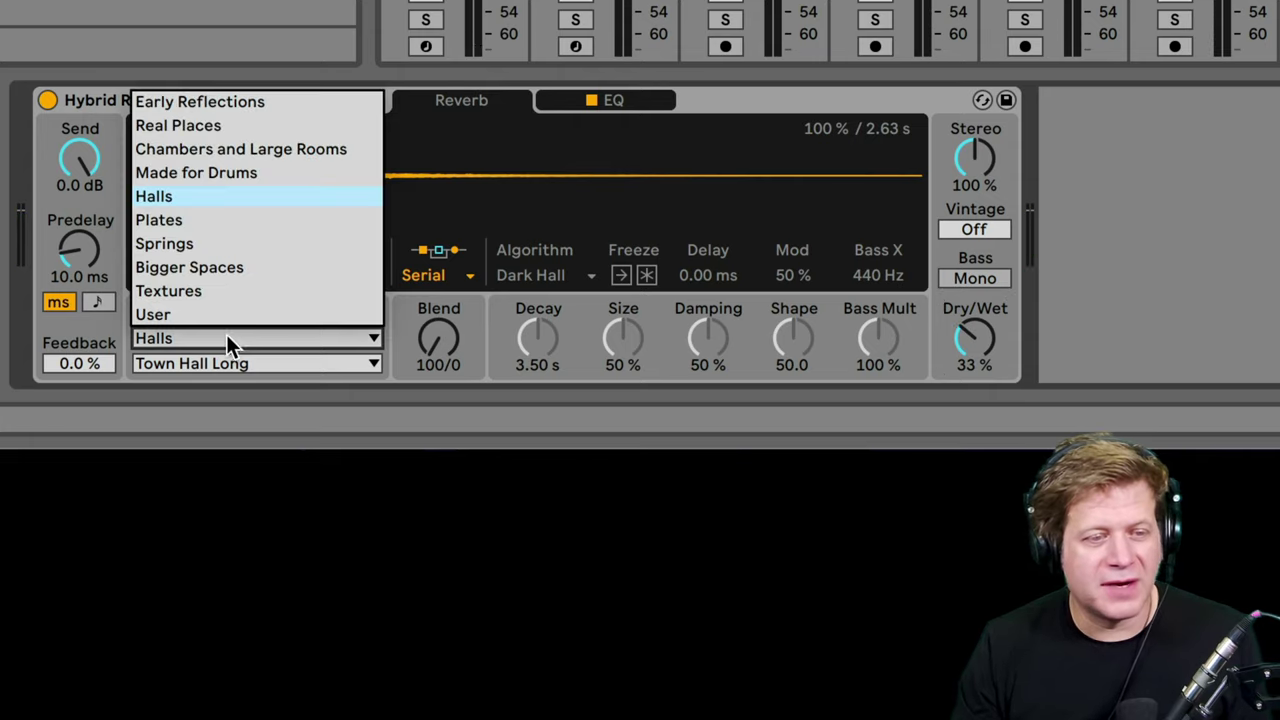
{"action": "left_click", "coordinate": [221, 240]}
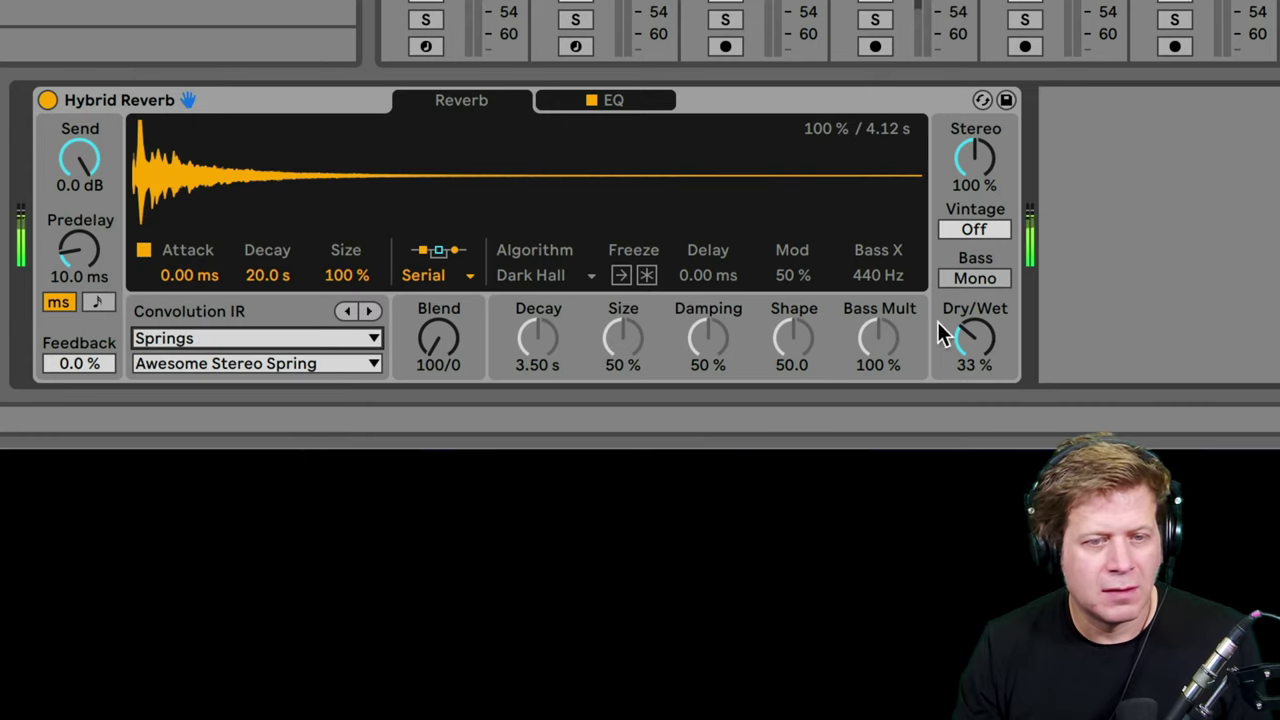
{"action": "left_click", "coordinate": [972, 340]}
{"action": "left_click_drag", "start_coordinate": [973, 338], "coordinate": [973, 353]}
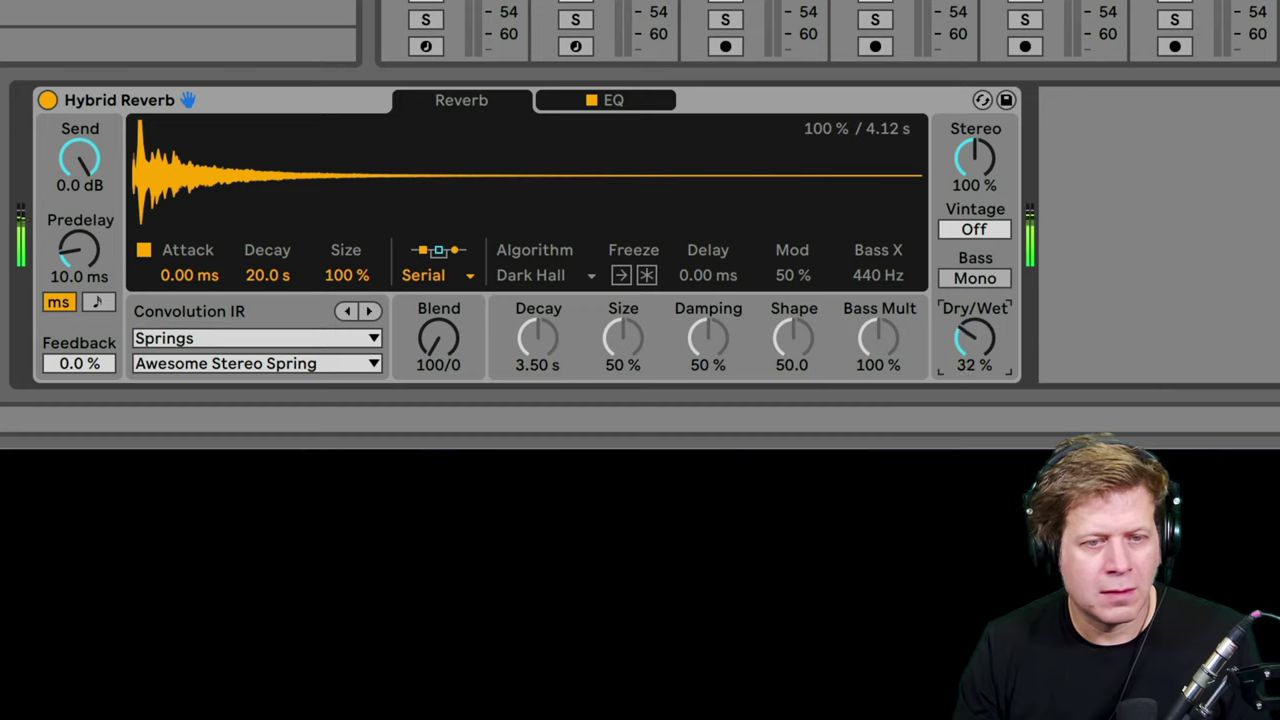
{"action": "left_click", "coordinate": [229, 364]}
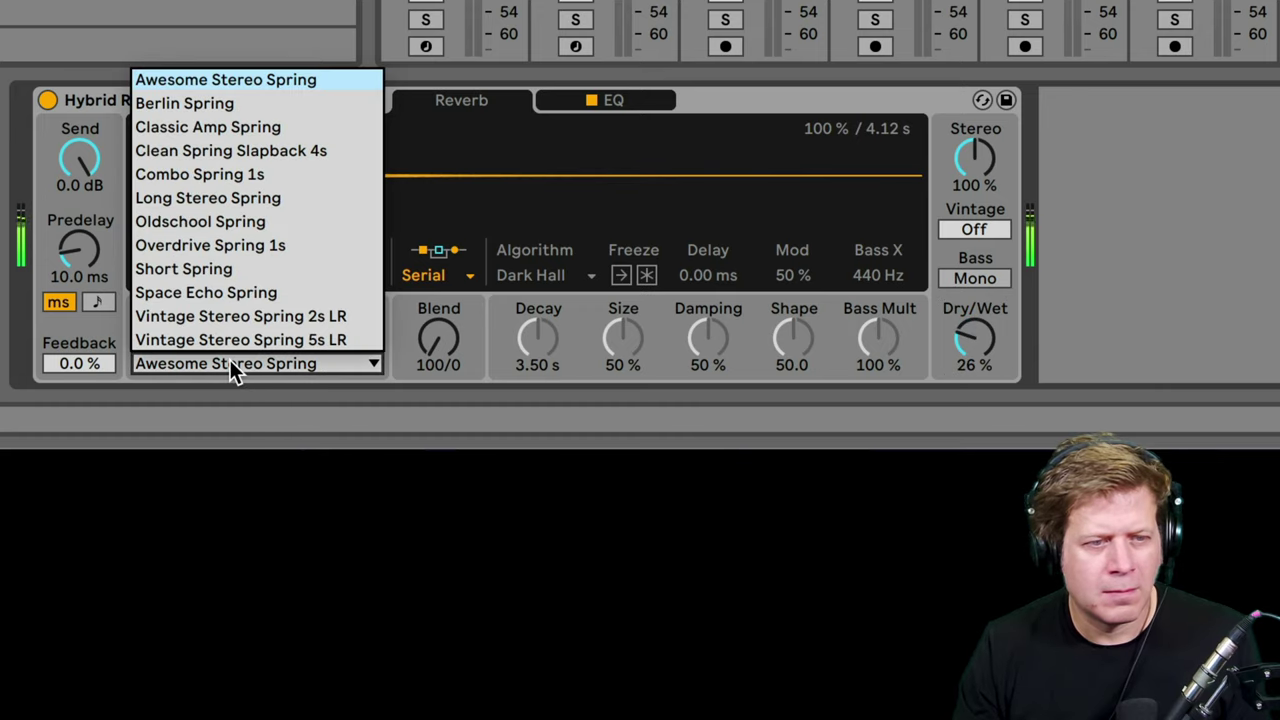
{"action": "left_click", "coordinate": [228, 128]}
{"action": "mouse_move", "coordinate": [967, 357]}
{"action": "left_mouse_down"}
{"action": "mouse_move", "coordinate": [967, 330]}
{"action": "mouse_move", "coordinate": [967, 343]}
{"action": "left_mouse_up"}
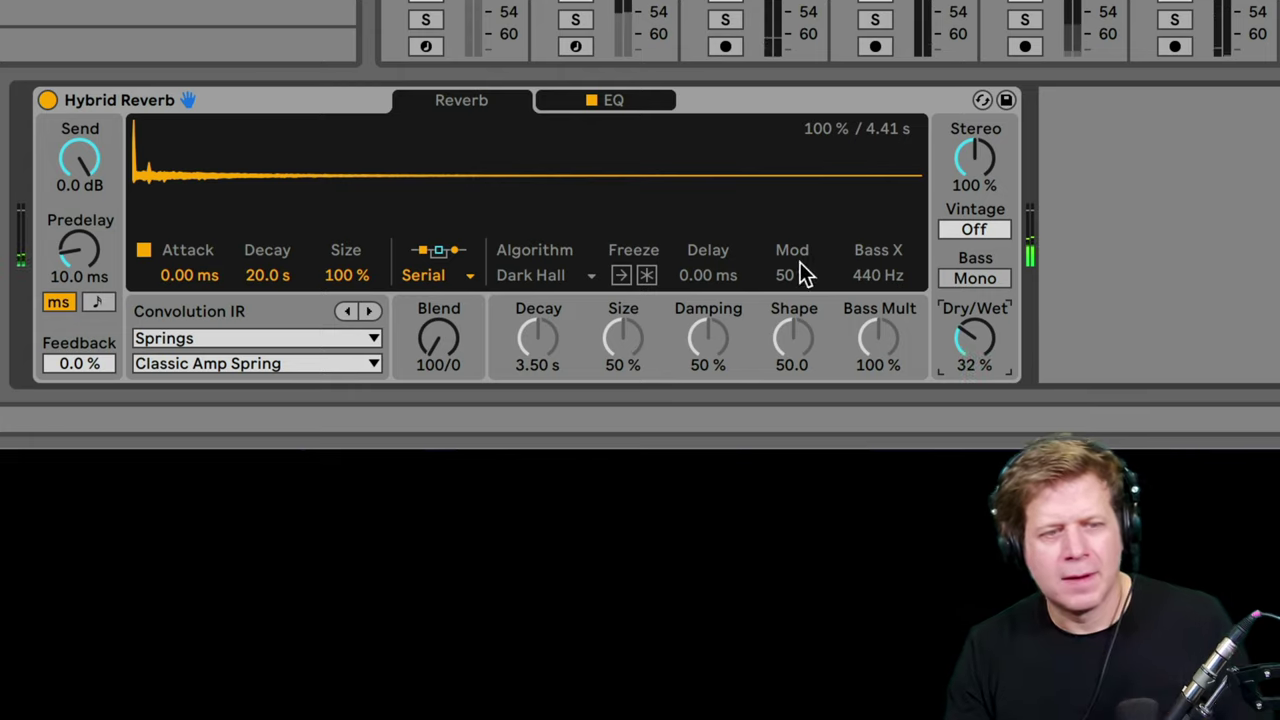
{"action": "left_click", "coordinate": [229, 100]}
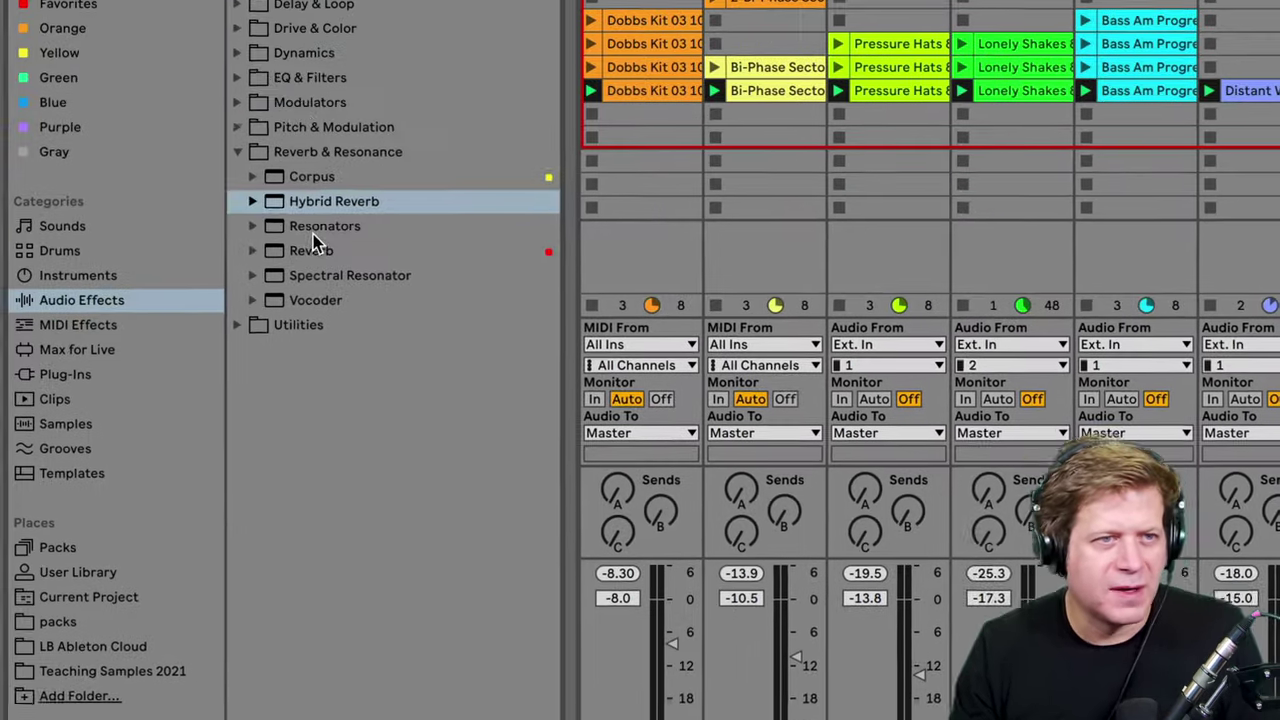
Load Resonators, tune band I to G#2 and bands II–V to +7, +10, +13, +9 st, then delete it.
{"action": "left_click", "coordinate": [316, 231]}
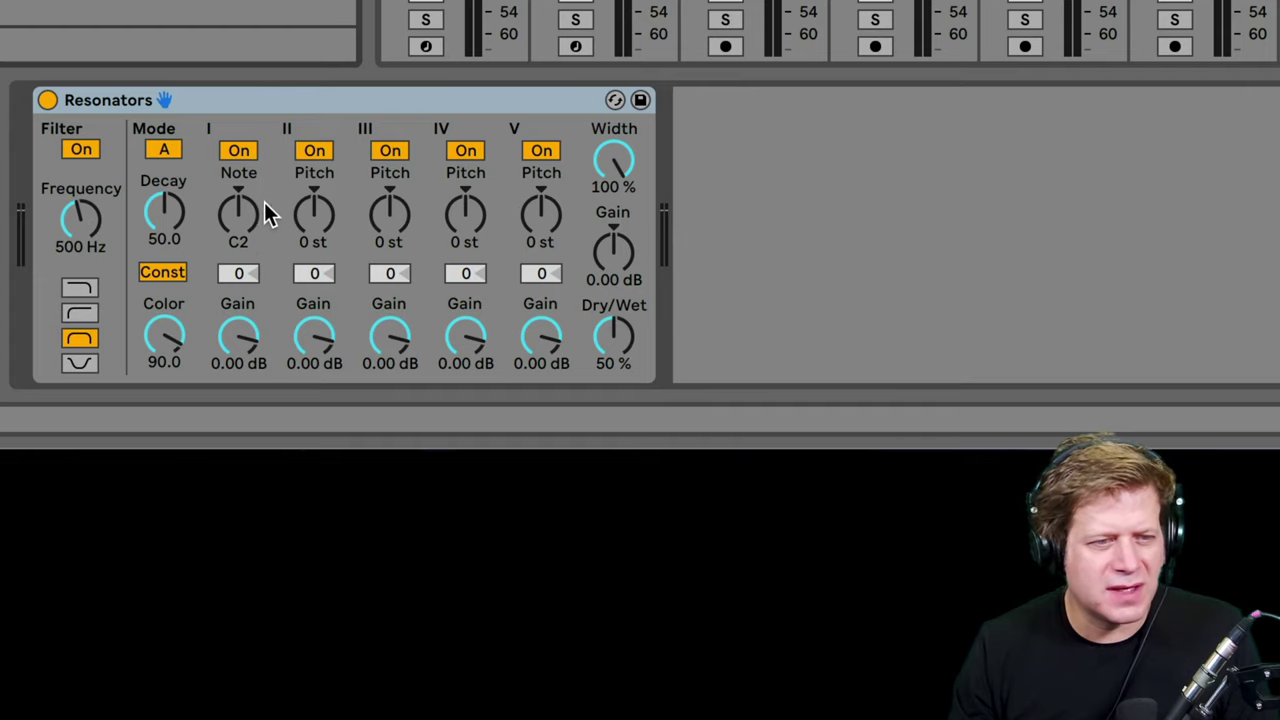
{"action": "left_click_drag", "start_coordinate": [240, 222], "coordinate": [308, 194]}
{"action": "left_click_drag", "start_coordinate": [377, 229], "coordinate": [377, 206]}
{"action": "left_click_drag", "start_coordinate": [477, 226], "coordinate": [477, 202]}
{"action": "left_click_drag", "start_coordinate": [537, 230], "coordinate": [540, 211]}
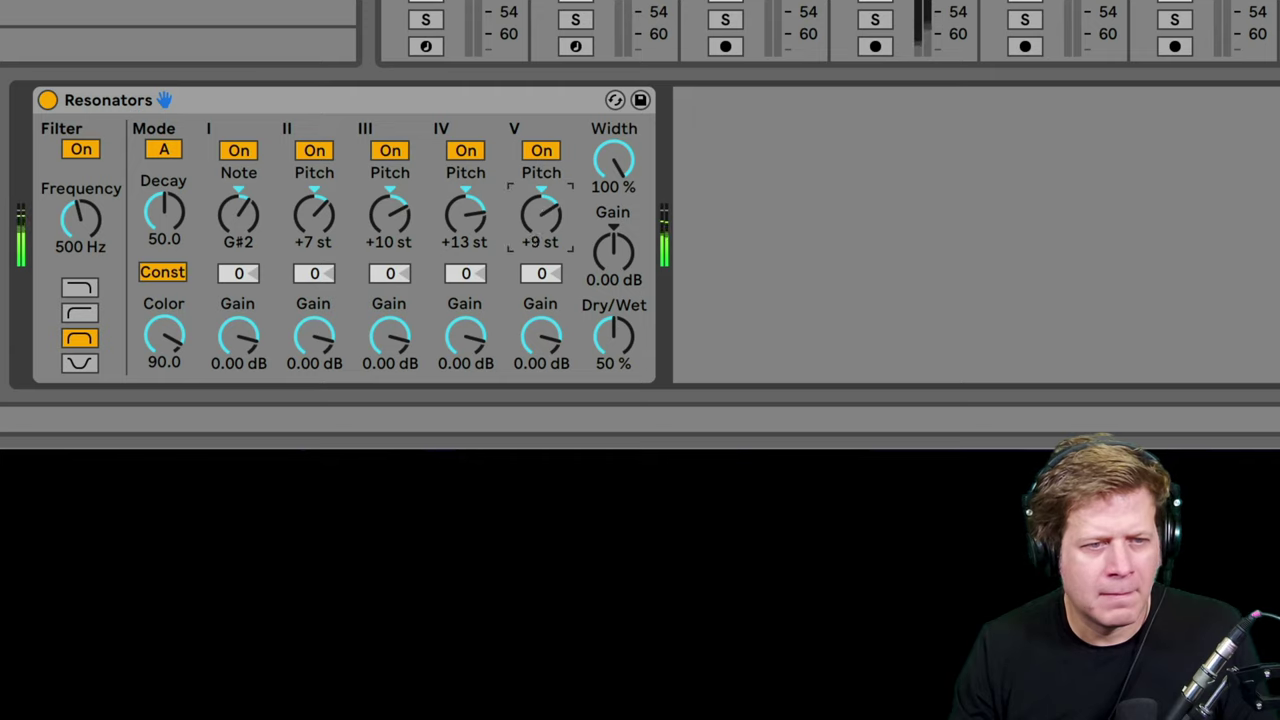
{"action": "left_click", "coordinate": [412, 98]}
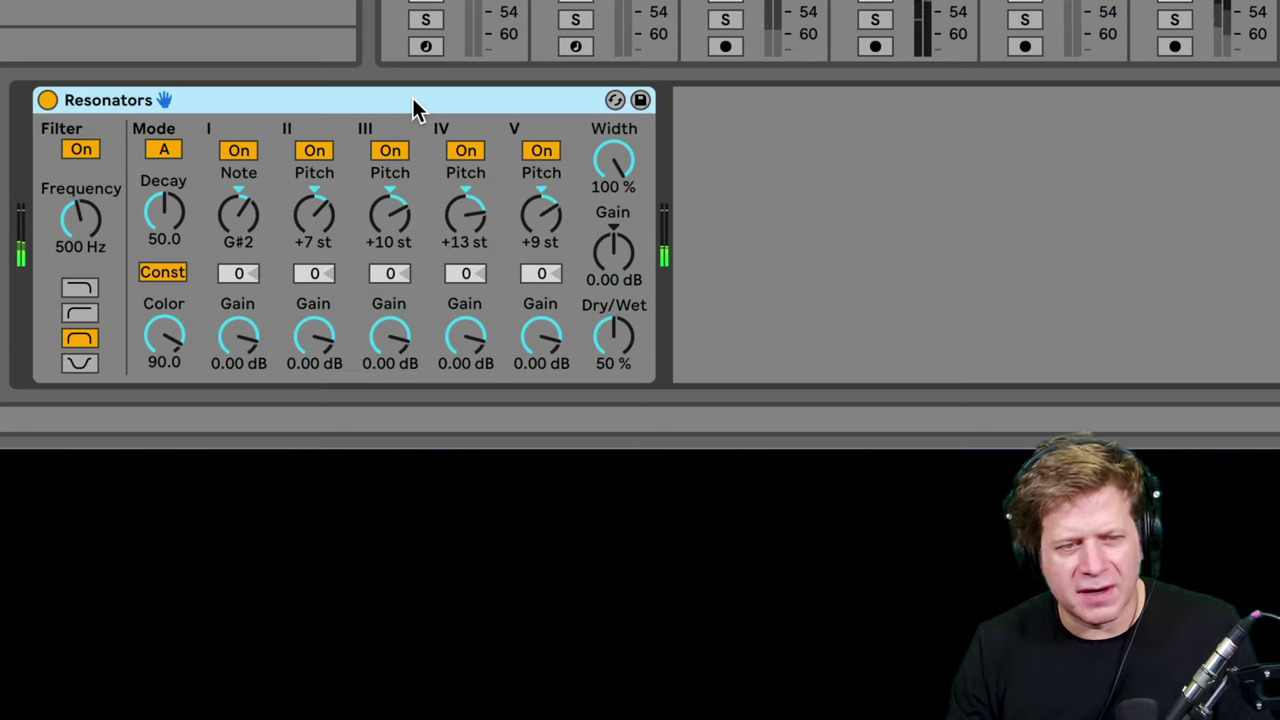
{"action": "key", "text": "Delete"}
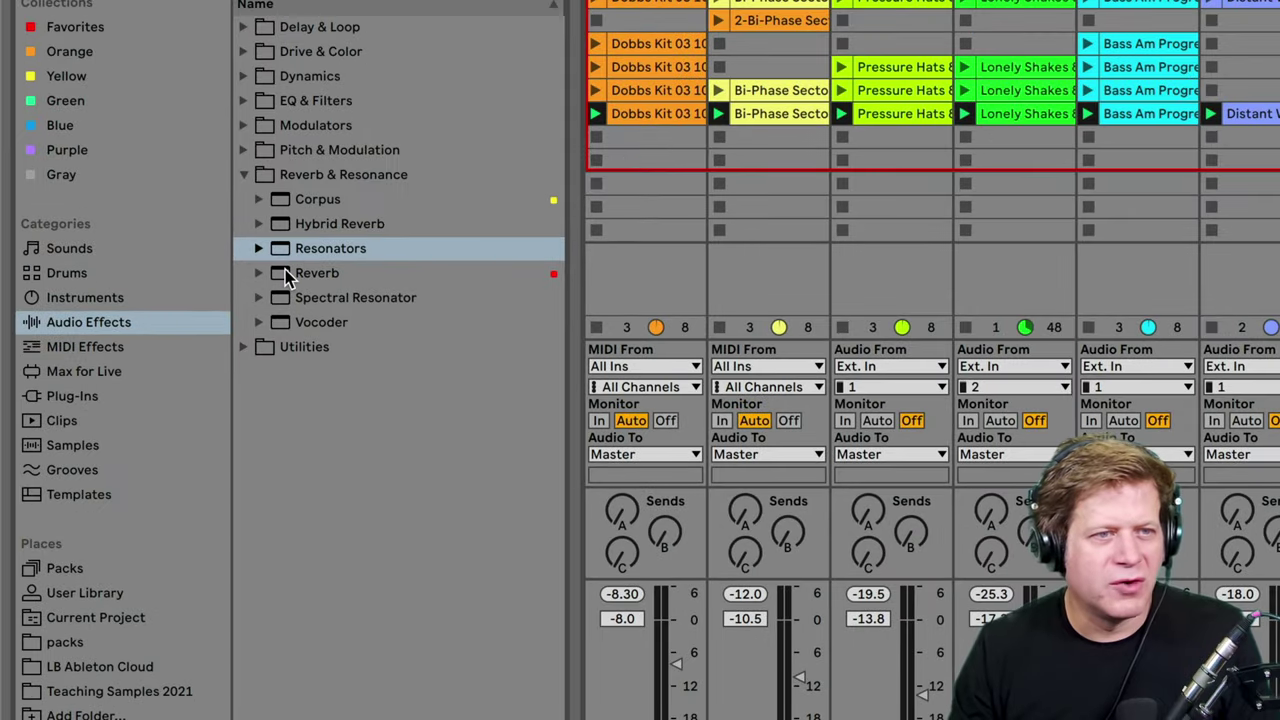
Load Reverb and compare its High and Eco quality modes, ending on High.
{"action": "left_click", "coordinate": [287, 278]}
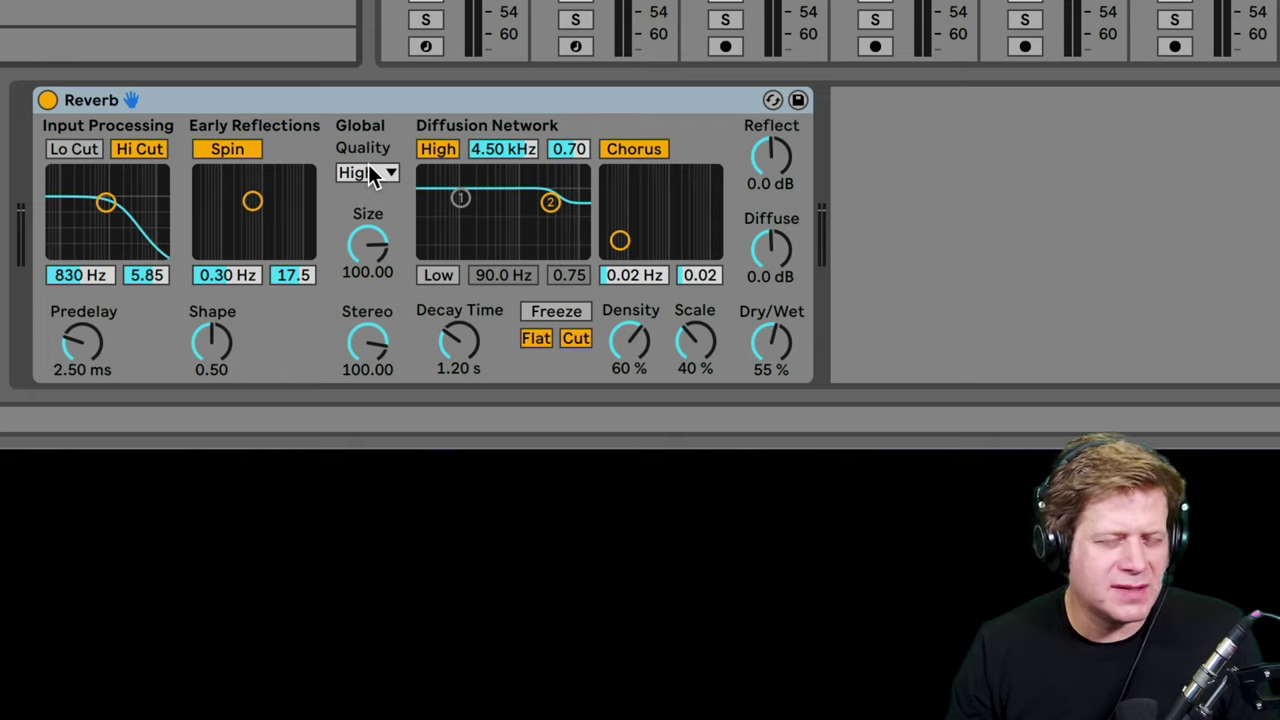
{"action": "left_click", "coordinate": [370, 168]}
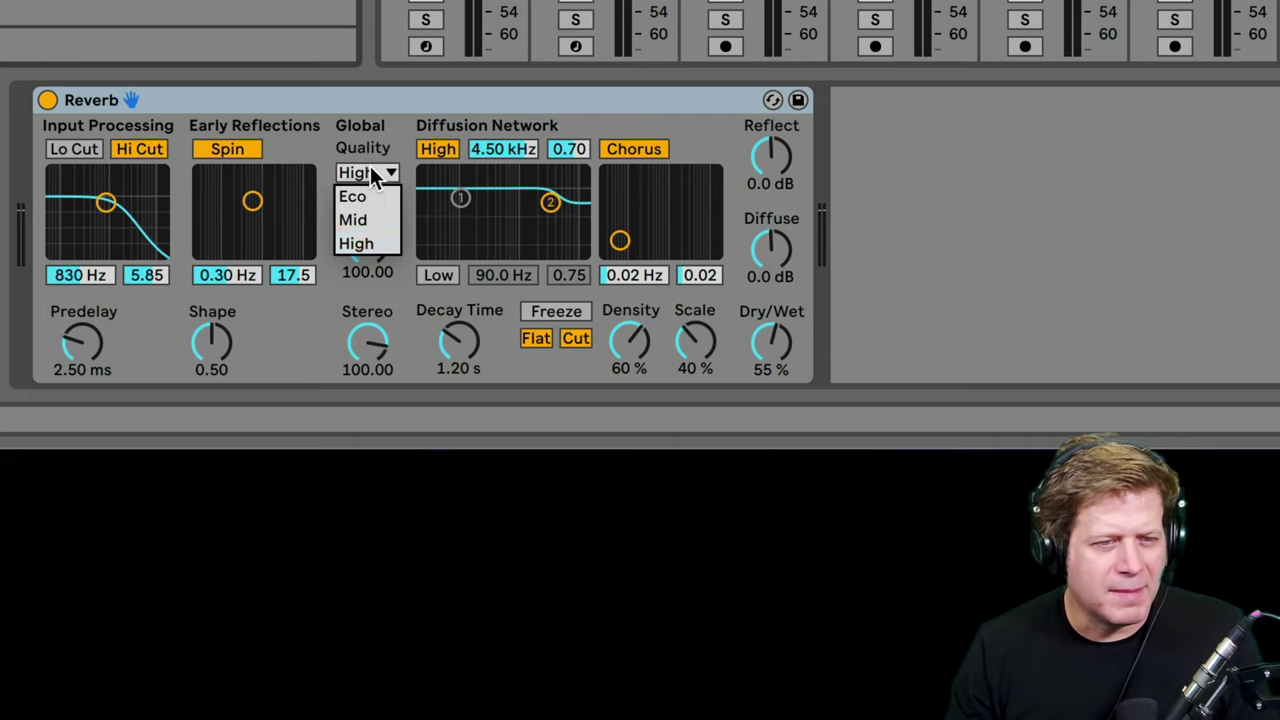
{"action": "left_click", "coordinate": [369, 243]}
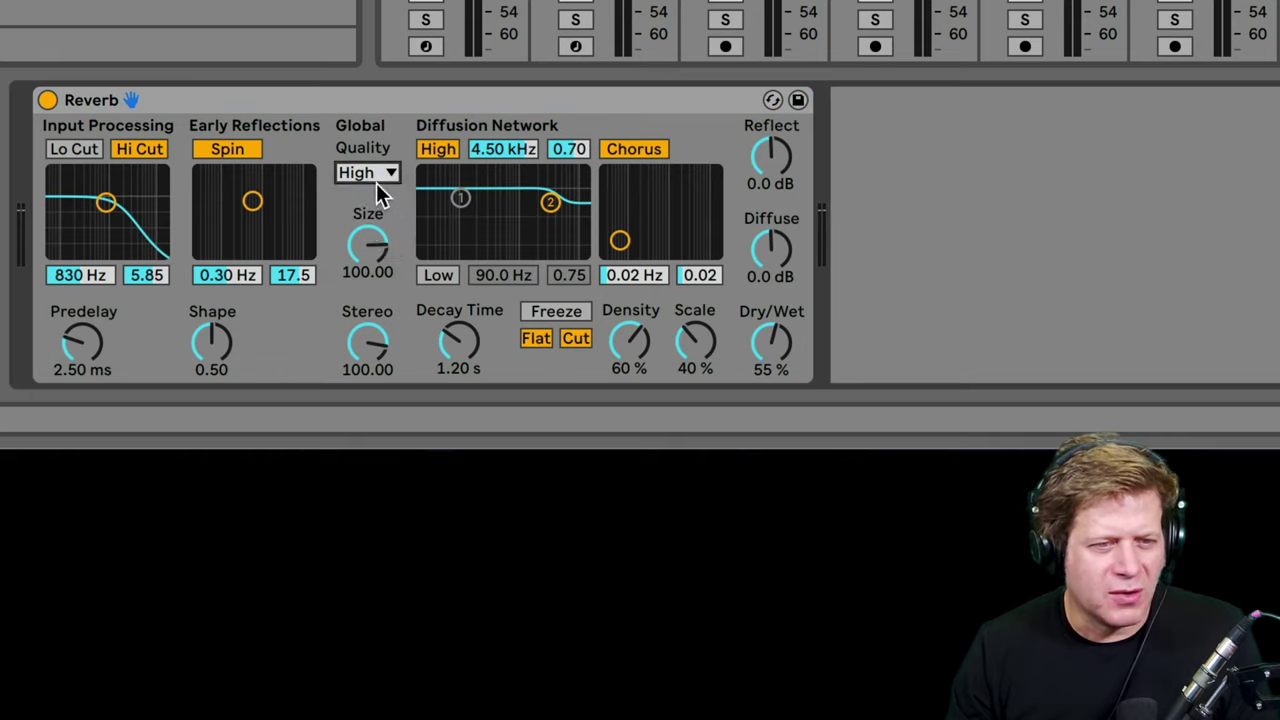
{"action": "left_click", "coordinate": [374, 177]}
{"action": "left_click", "coordinate": [375, 198]}
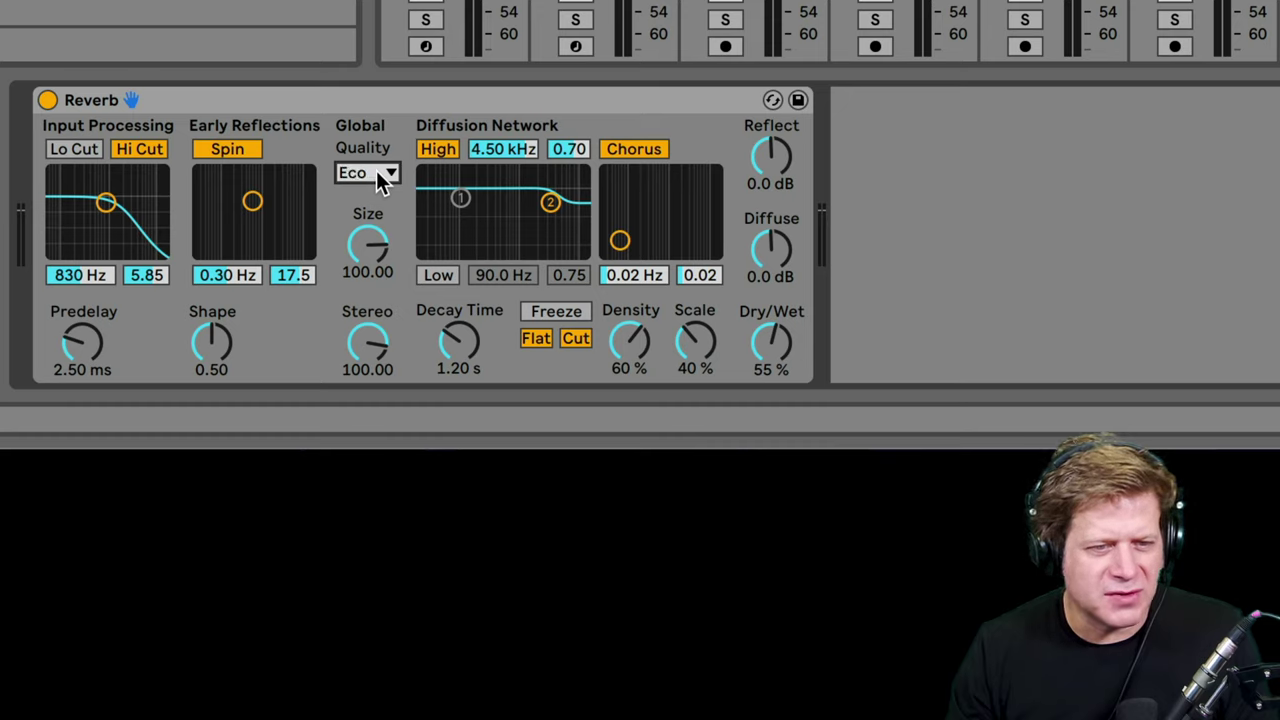
{"action": "left_click", "coordinate": [380, 176]}
{"action": "left_click", "coordinate": [374, 245]}
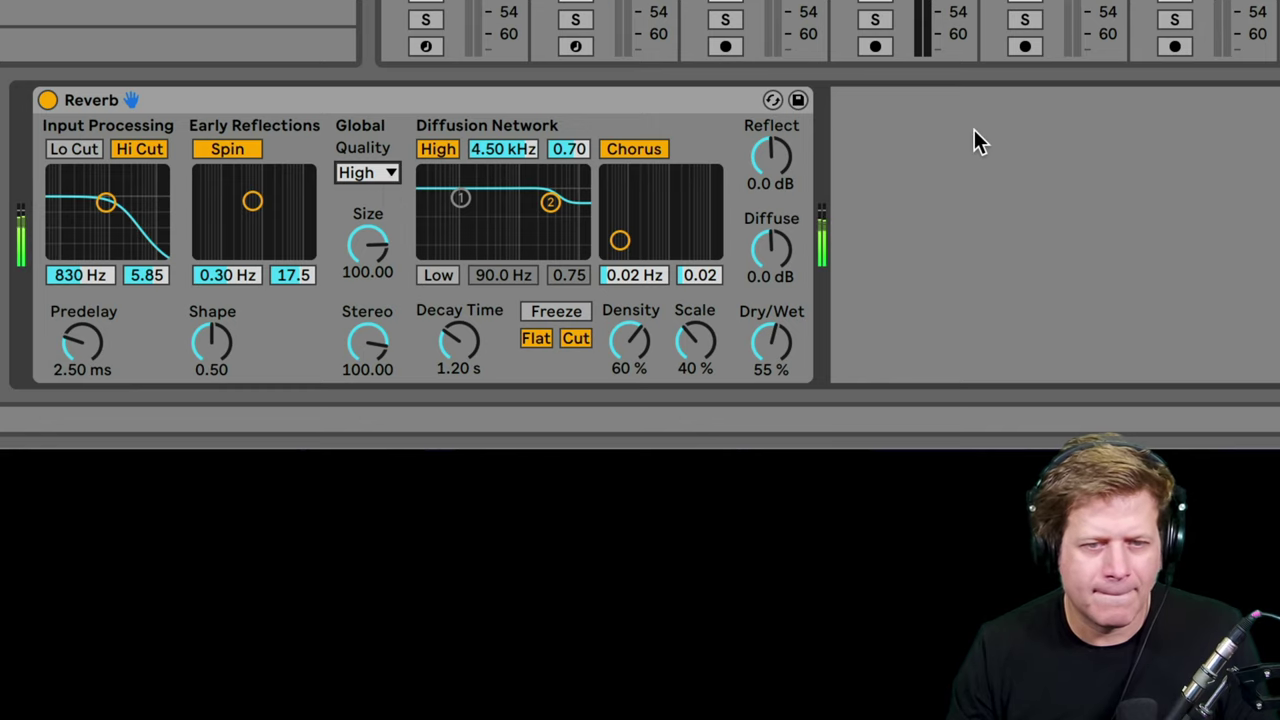
Nudge the Reverb's Dry/Wet to about 56 %, then delete the device.
{"action": "mouse_move", "coordinate": [777, 363]}
{"action": "left_mouse_down"}
{"action": "mouse_move", "coordinate": [777, 349]}
{"action": "mouse_move", "coordinate": [777, 365]}
{"action": "left_mouse_up"}
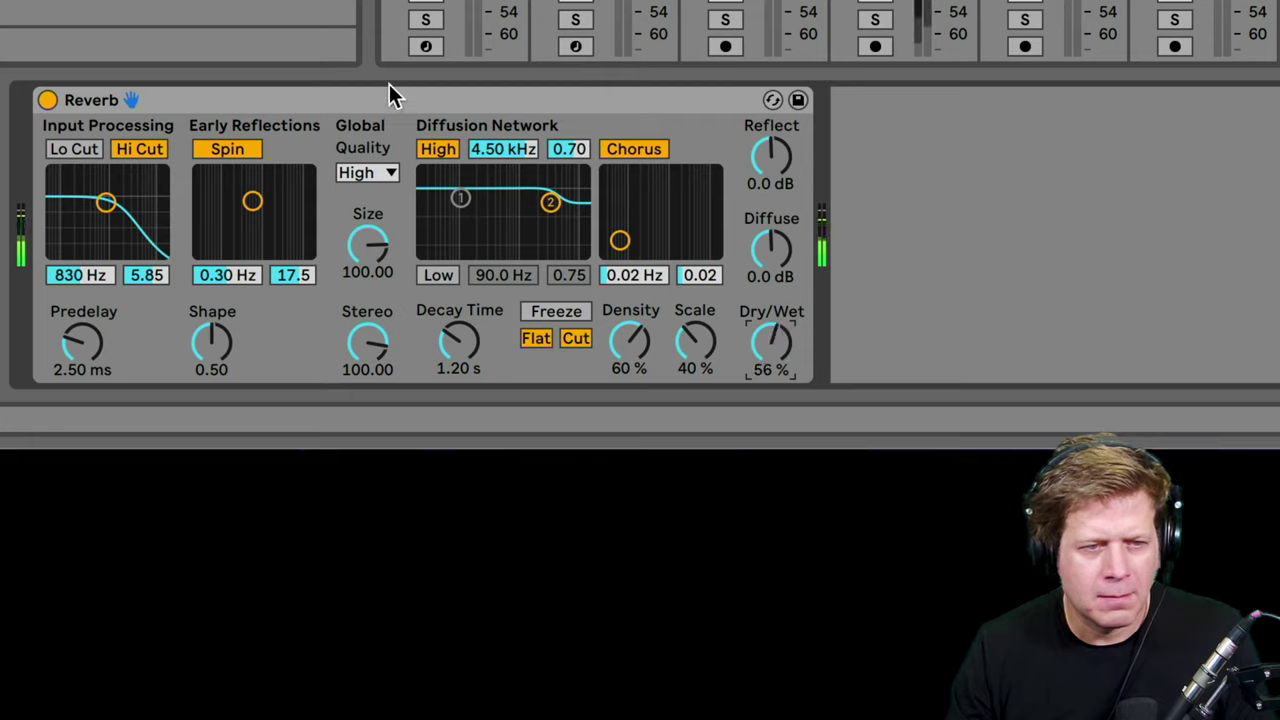
{"action": "left_click", "coordinate": [401, 106]}
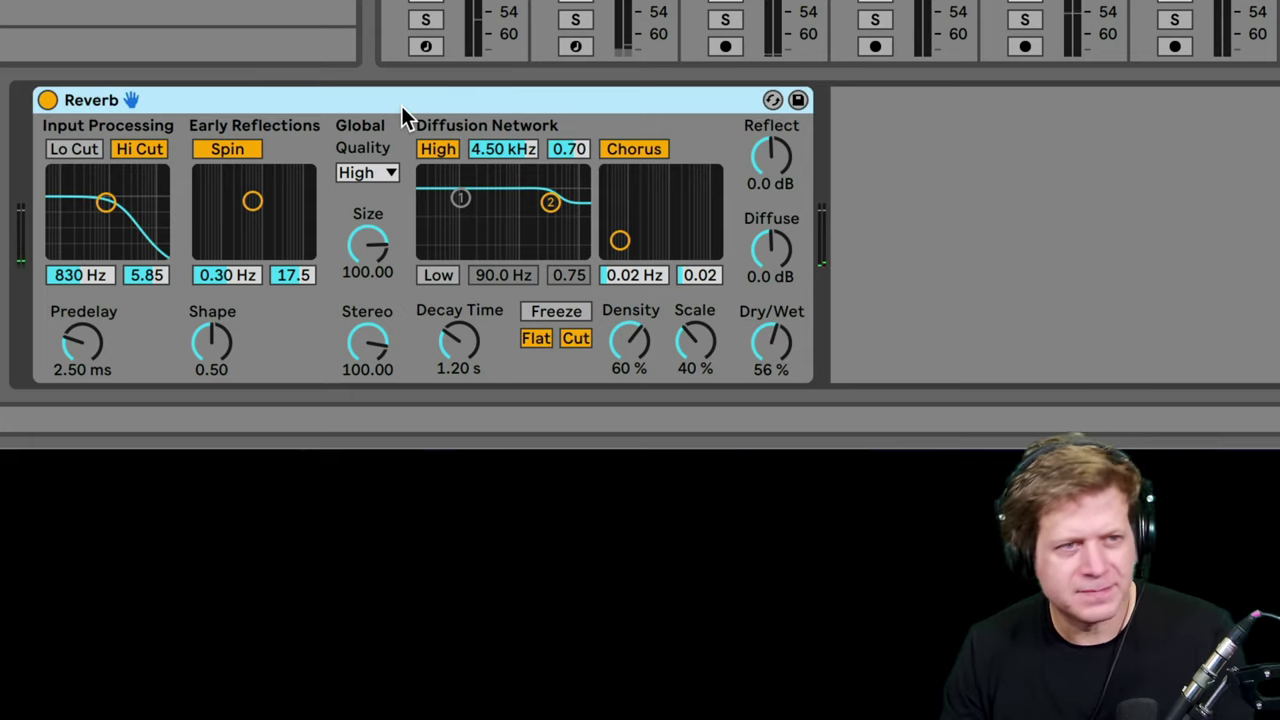
{"action": "key", "text": "Delete"}
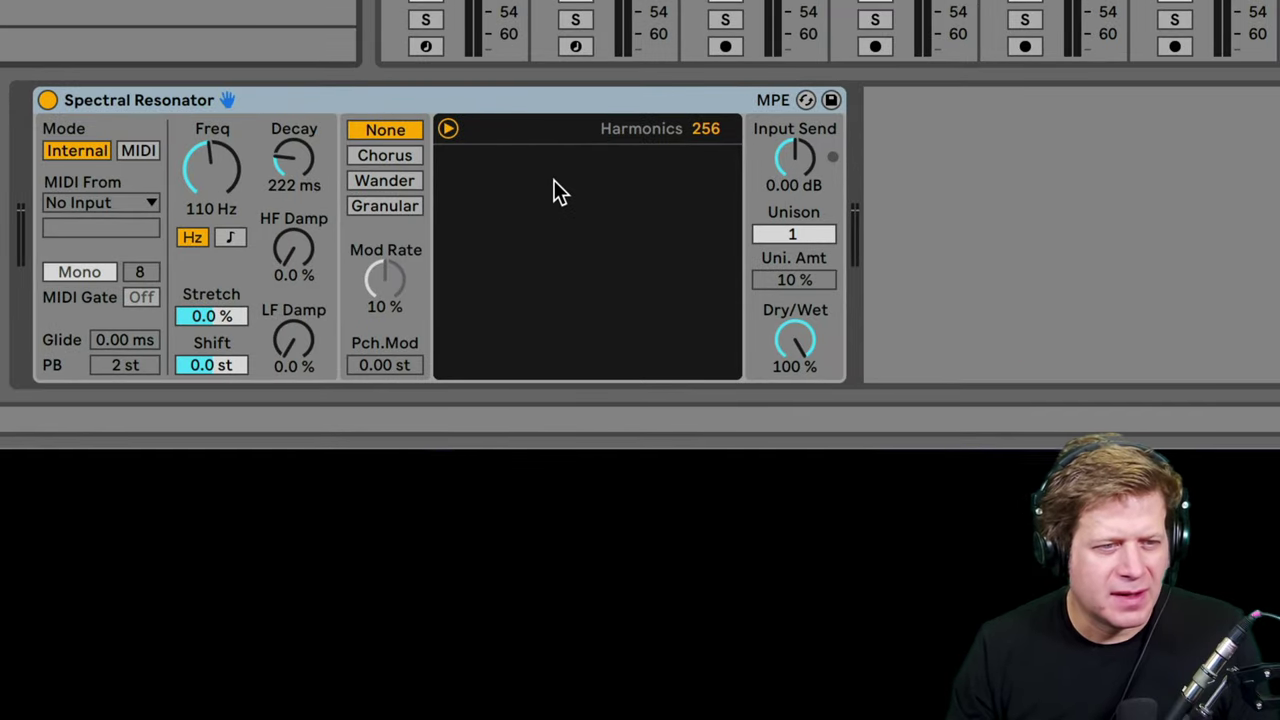
Play the set, raise Spectral Resonator Freq to 257 Hz, and try Wander, Granular, then Chorus modes.
{"action": "key", "text": "space"}
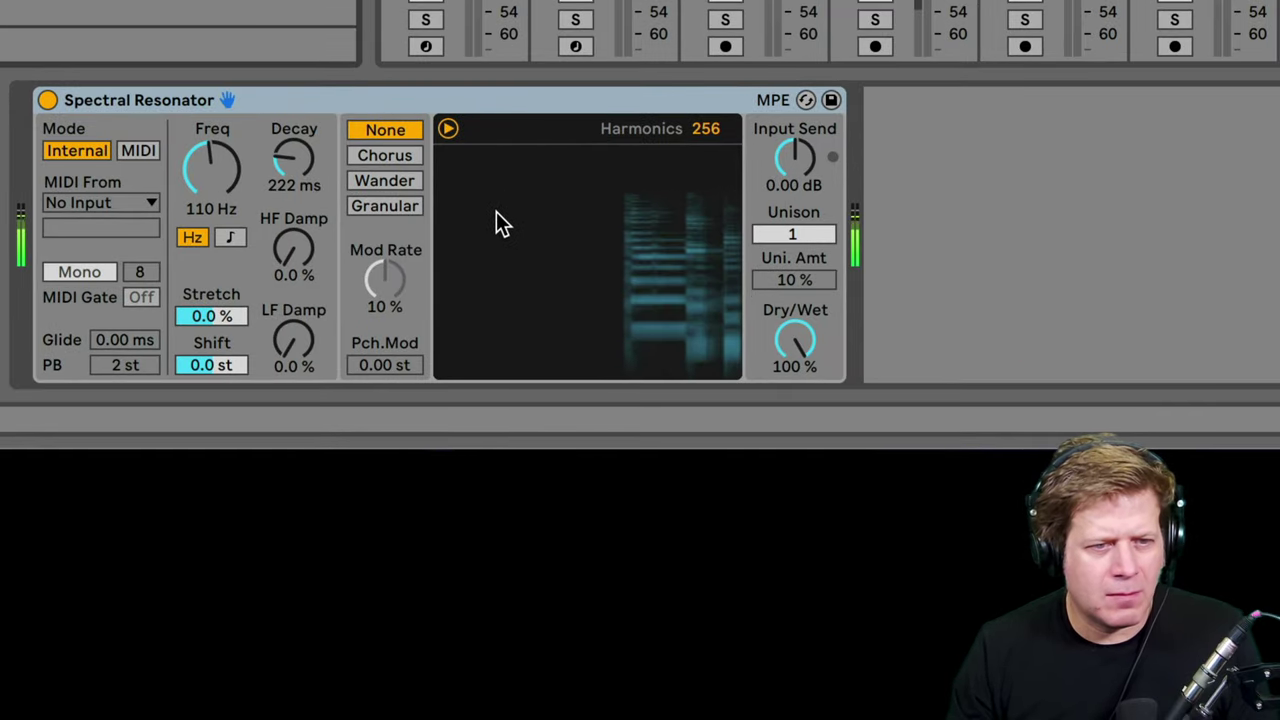
{"action": "mouse_move", "coordinate": [209, 177]}
{"action": "left_mouse_down"}
{"action": "mouse_move", "coordinate": [209, 132]}
{"action": "mouse_move", "coordinate": [209, 217]}
{"action": "mouse_move", "coordinate": [209, 179]}
{"action": "left_mouse_up"}
{"action": "left_click", "coordinate": [411, 180]}
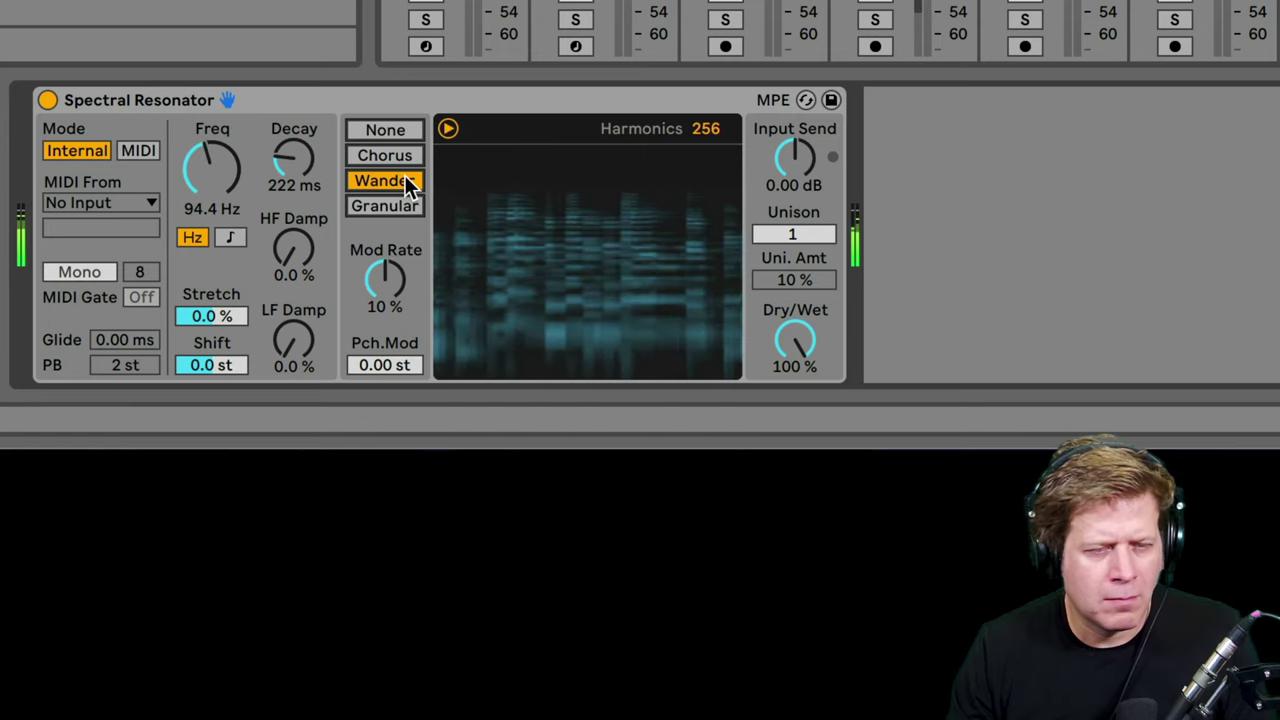
{"action": "left_click", "coordinate": [398, 205]}
{"action": "left_click", "coordinate": [397, 182]}
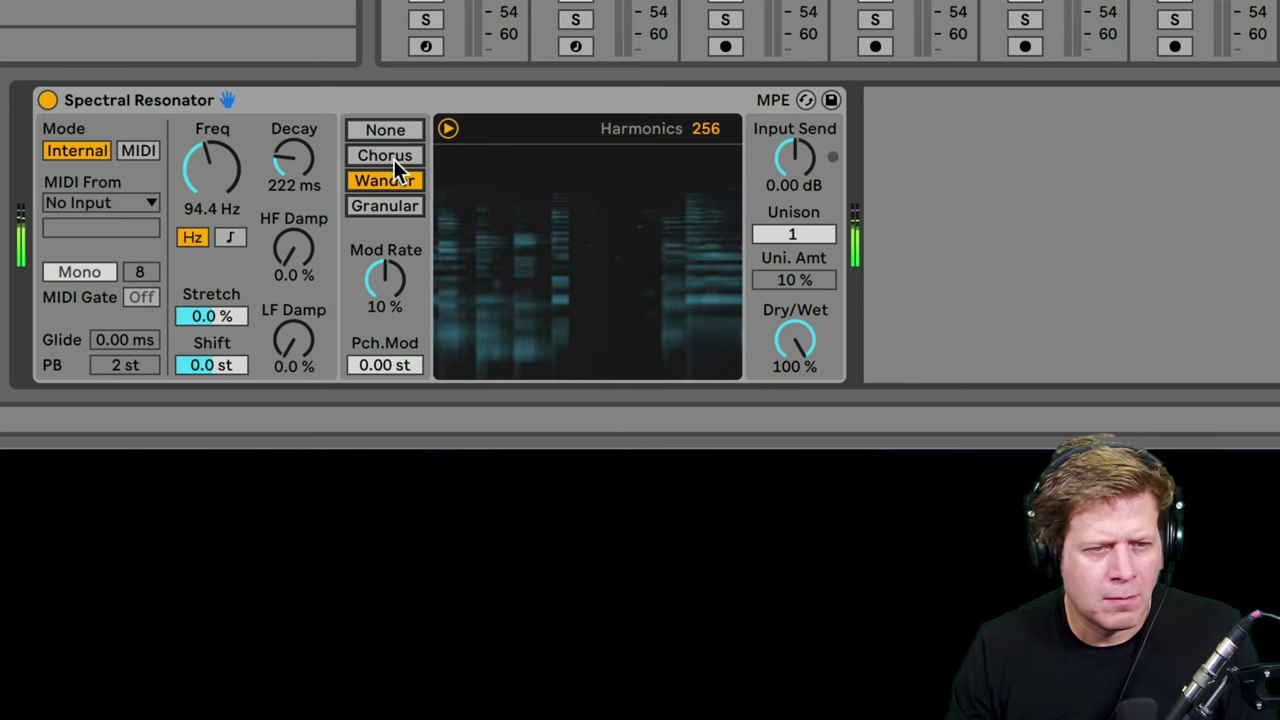
{"action": "left_click", "coordinate": [393, 158]}
Sweep the resonator frequency through 216 Hz down to 58.4 Hz, then delete the Spectral Resonator.
{"action": "left_click_drag", "start_coordinate": [212, 168], "coordinate": [236, 181]}
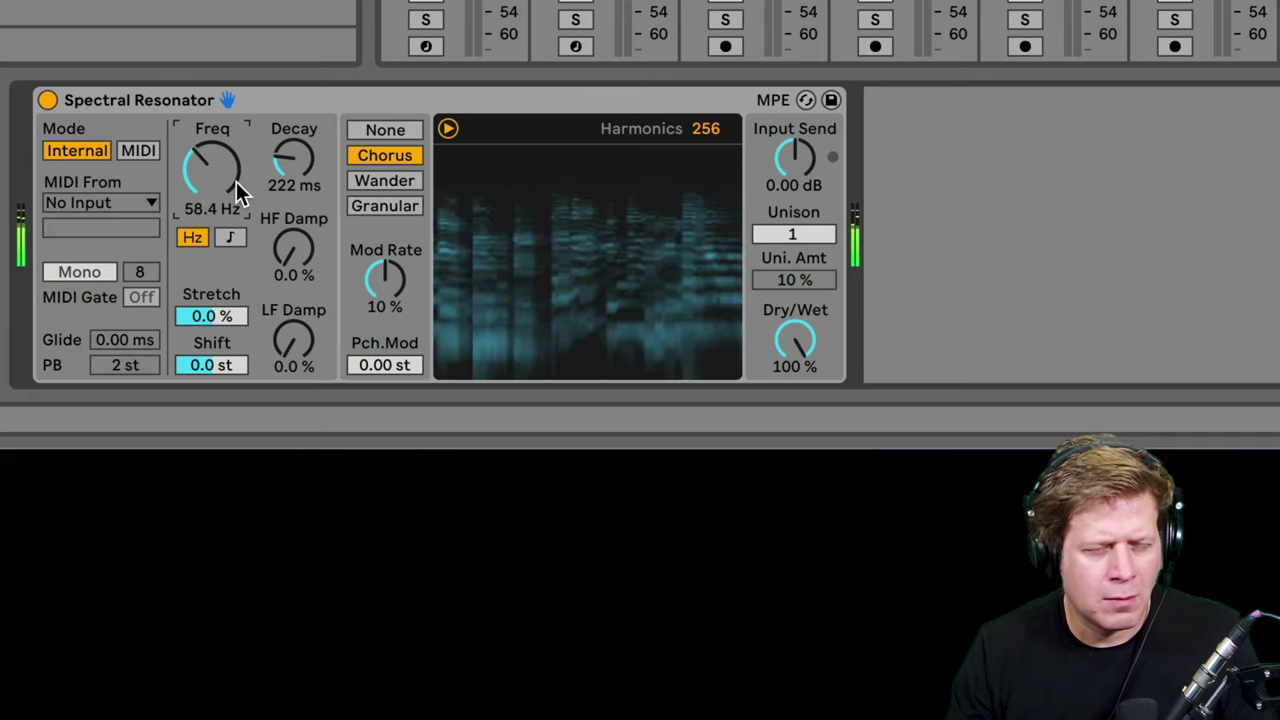
{"action": "left_click", "coordinate": [415, 99]}
{"action": "key", "text": "Delete"}
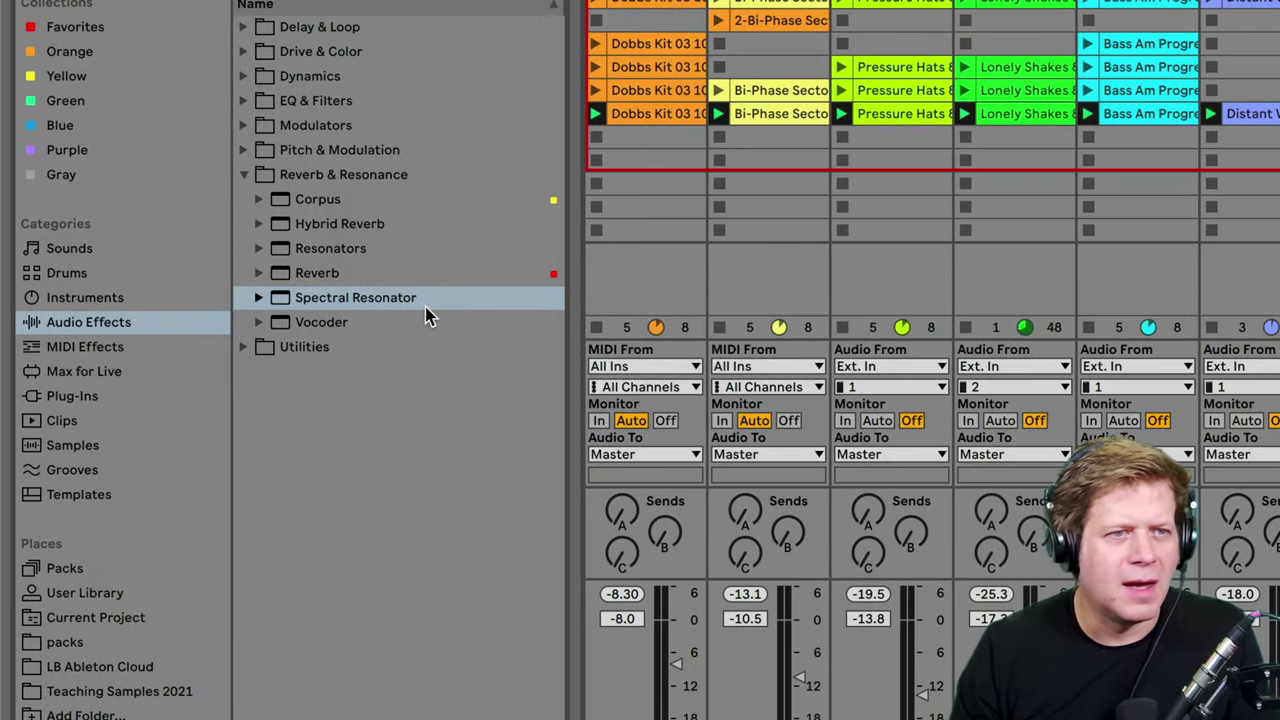
Move from Vocoder to the Utilities folder and select Audio Effect Rack, then Spectrum.
{"action": "left_click", "coordinate": [322, 322]}
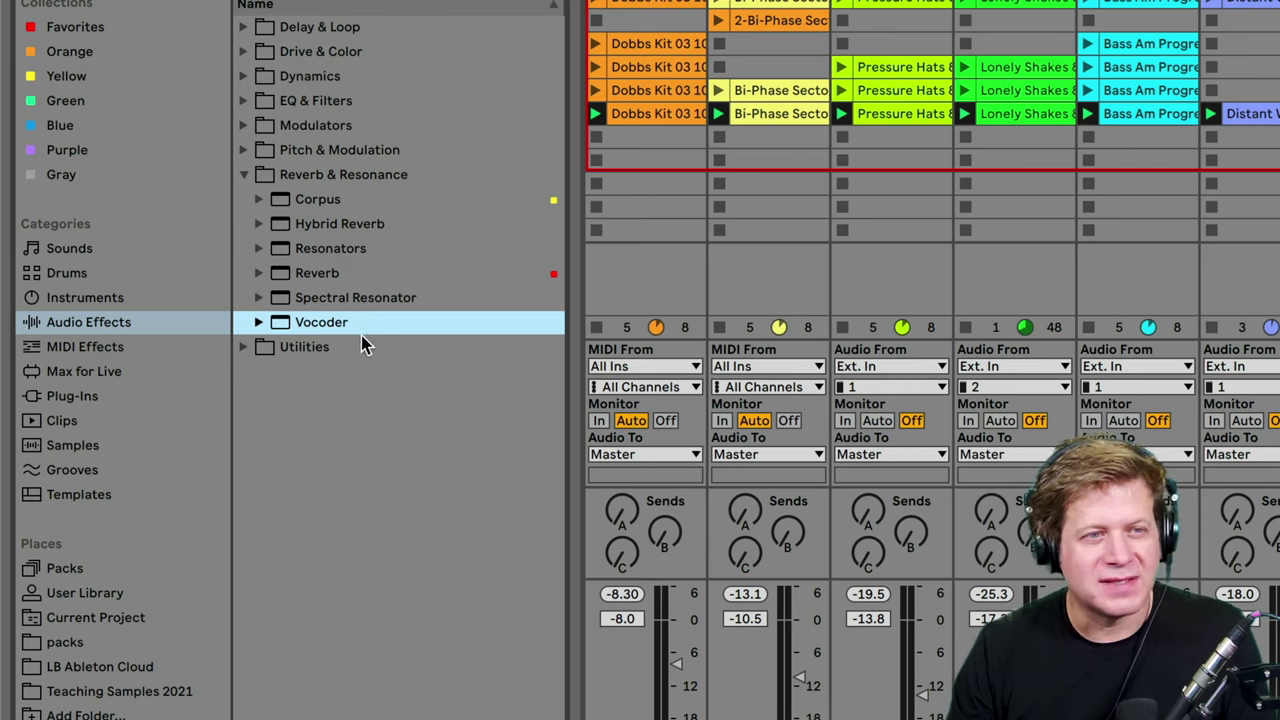
{"action": "left_click", "coordinate": [245, 176]}
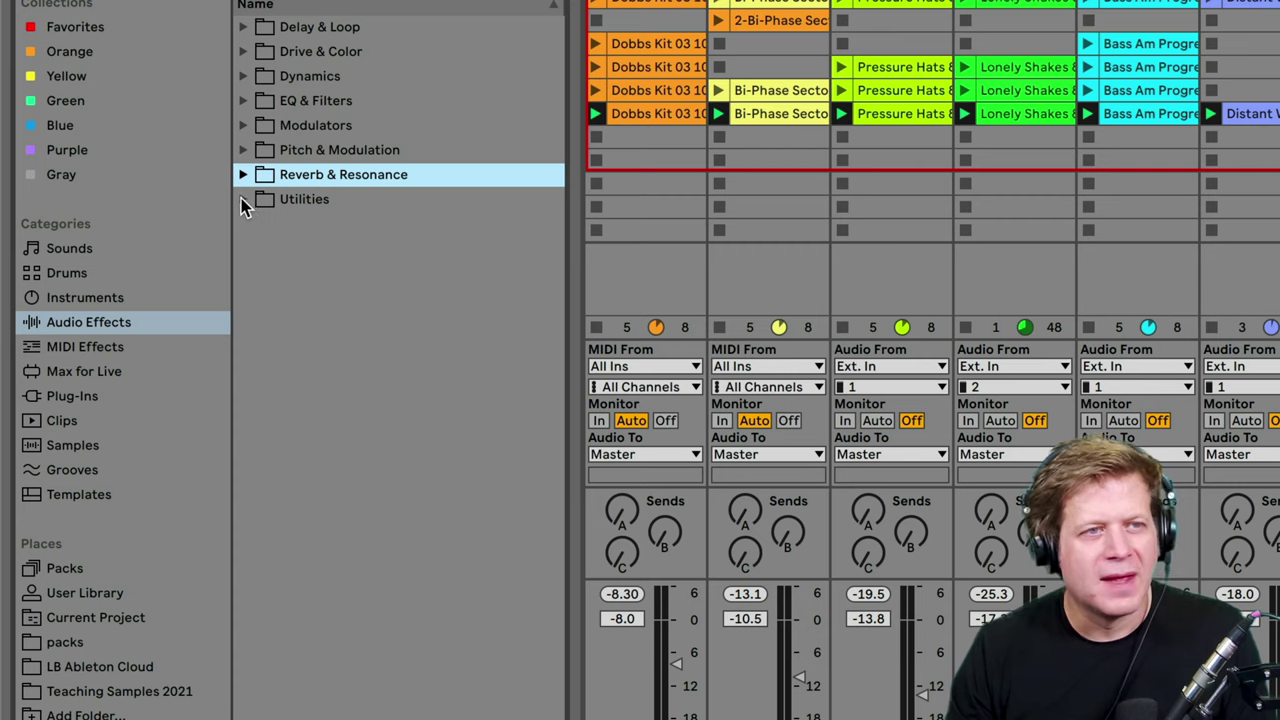
{"action": "left_click", "coordinate": [242, 199]}
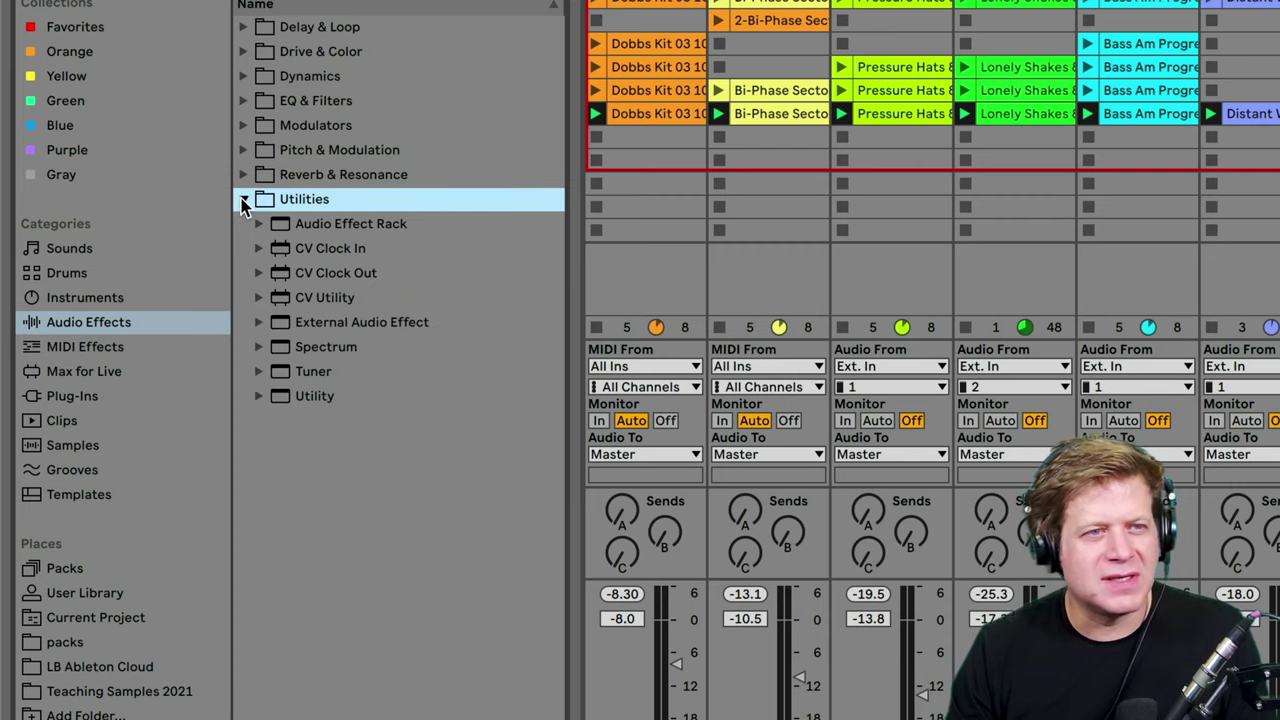
{"action": "left_click", "coordinate": [355, 228]}
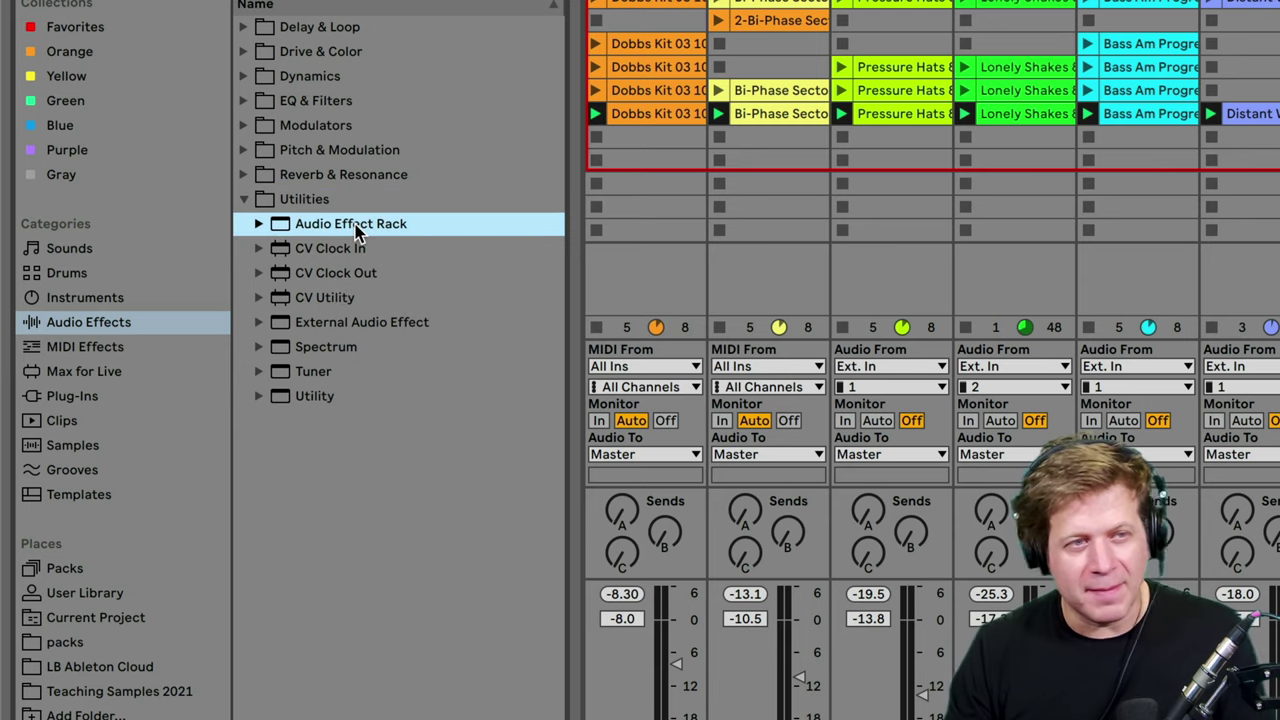
{"action": "left_click", "coordinate": [337, 354]}
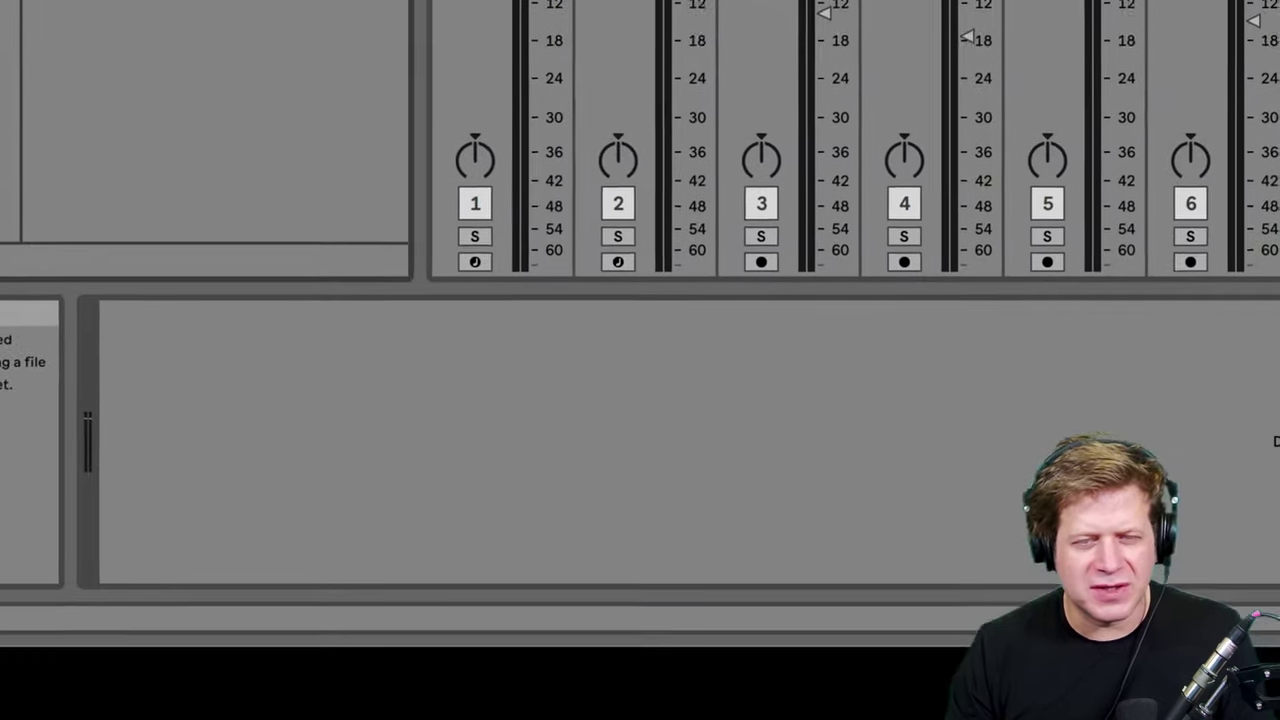
{"action": "key", "text": "Return"}
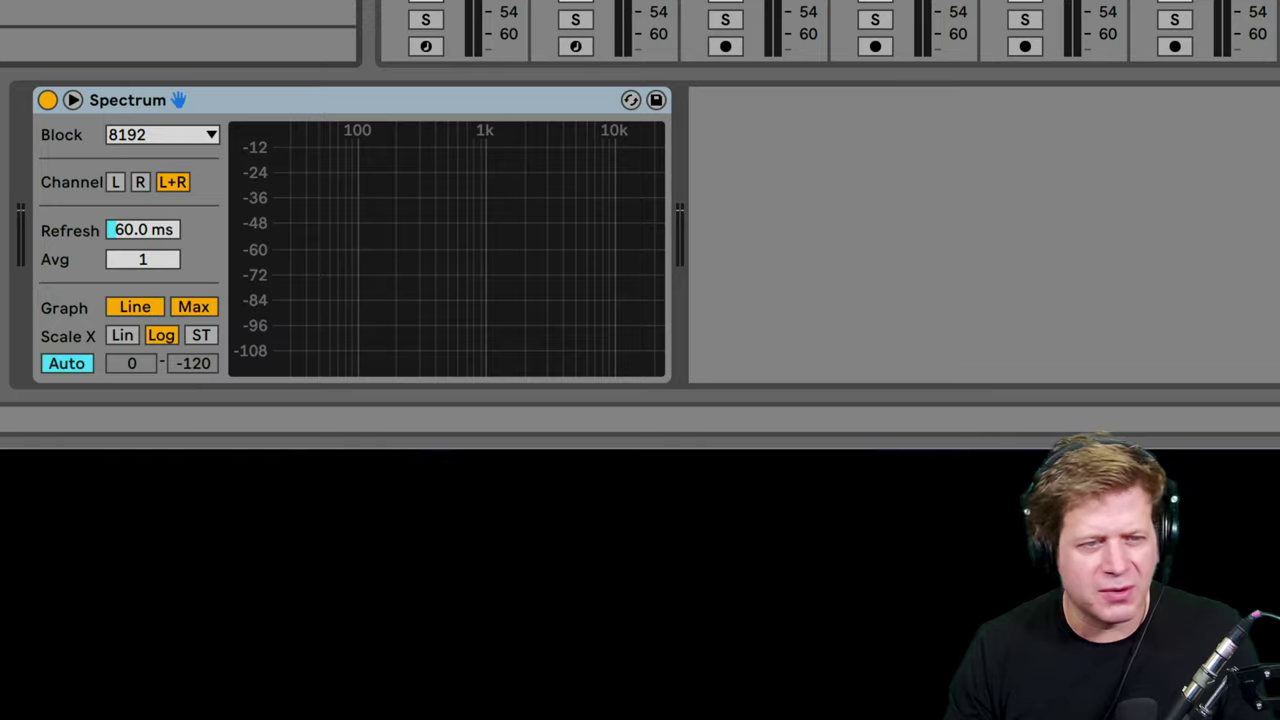
{"action": "key", "text": "space"}
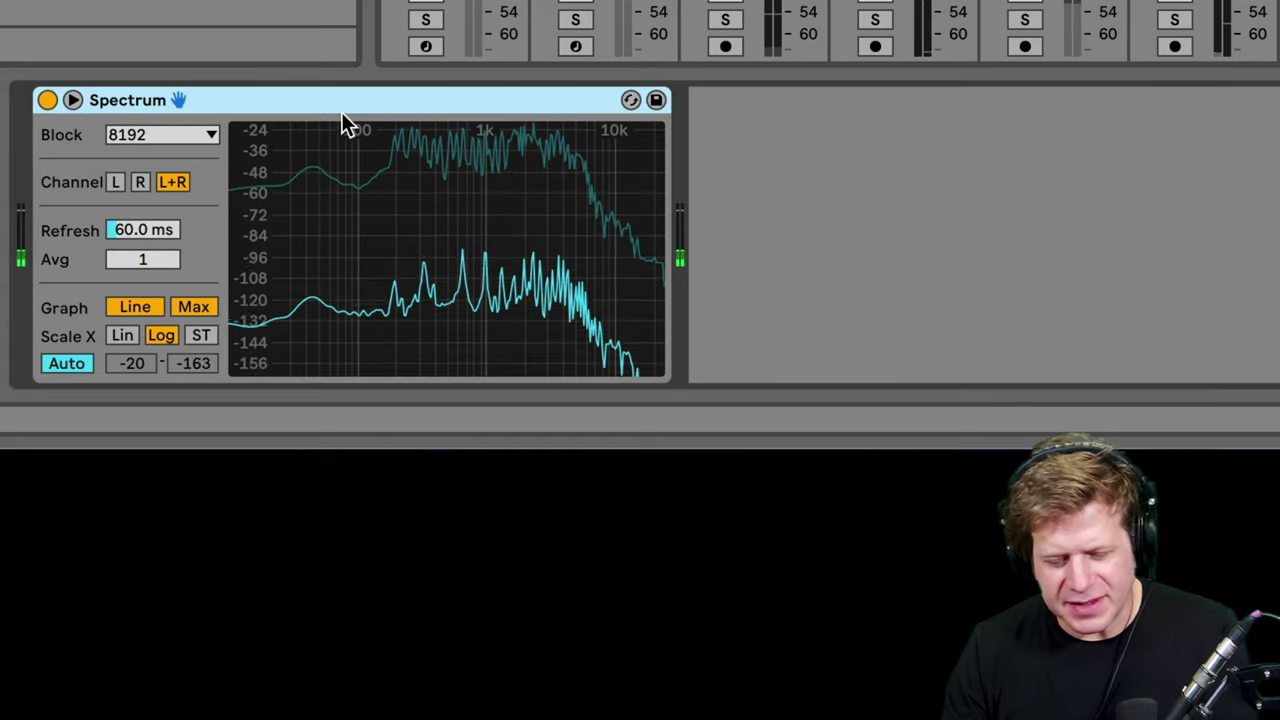
{"action": "key", "text": "Delete"}
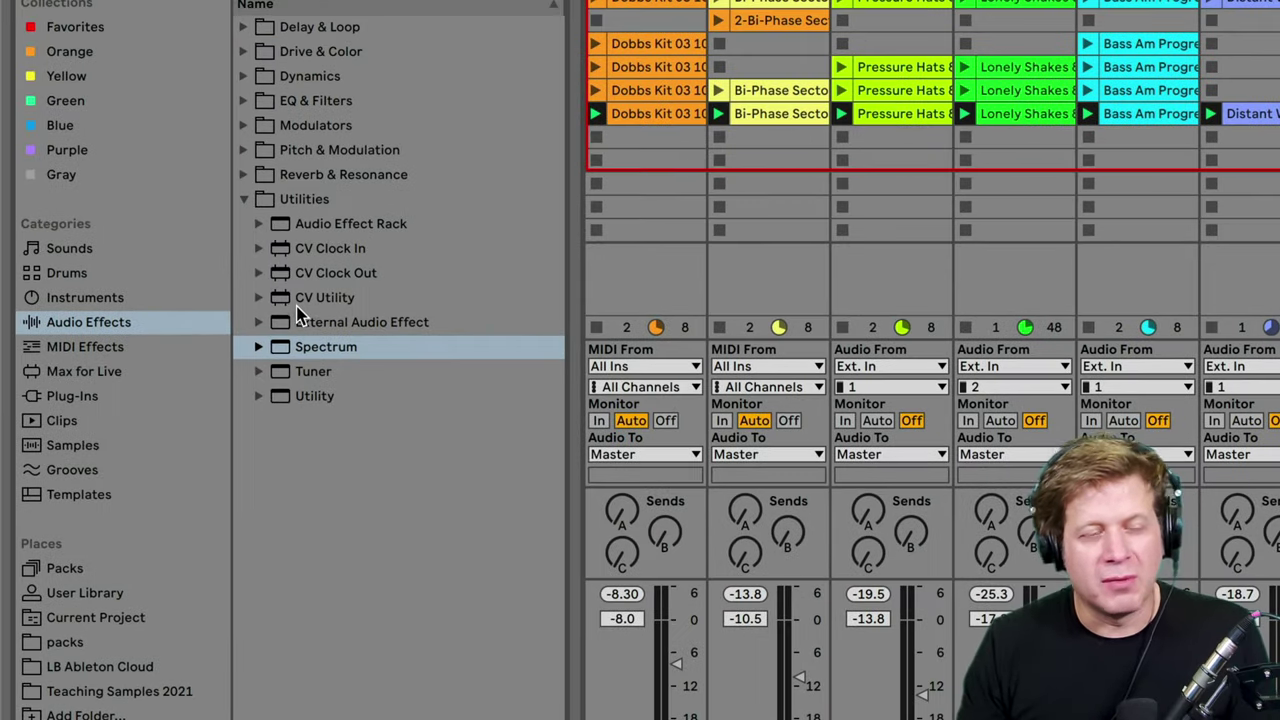
Drag the Tuner toward the tracks, then expand the Utility device's preset list.
{"action": "left_click", "coordinate": [313, 372]}
{"action": "left_click_drag", "start_coordinate": [305, 380], "coordinate": [812, 447]}
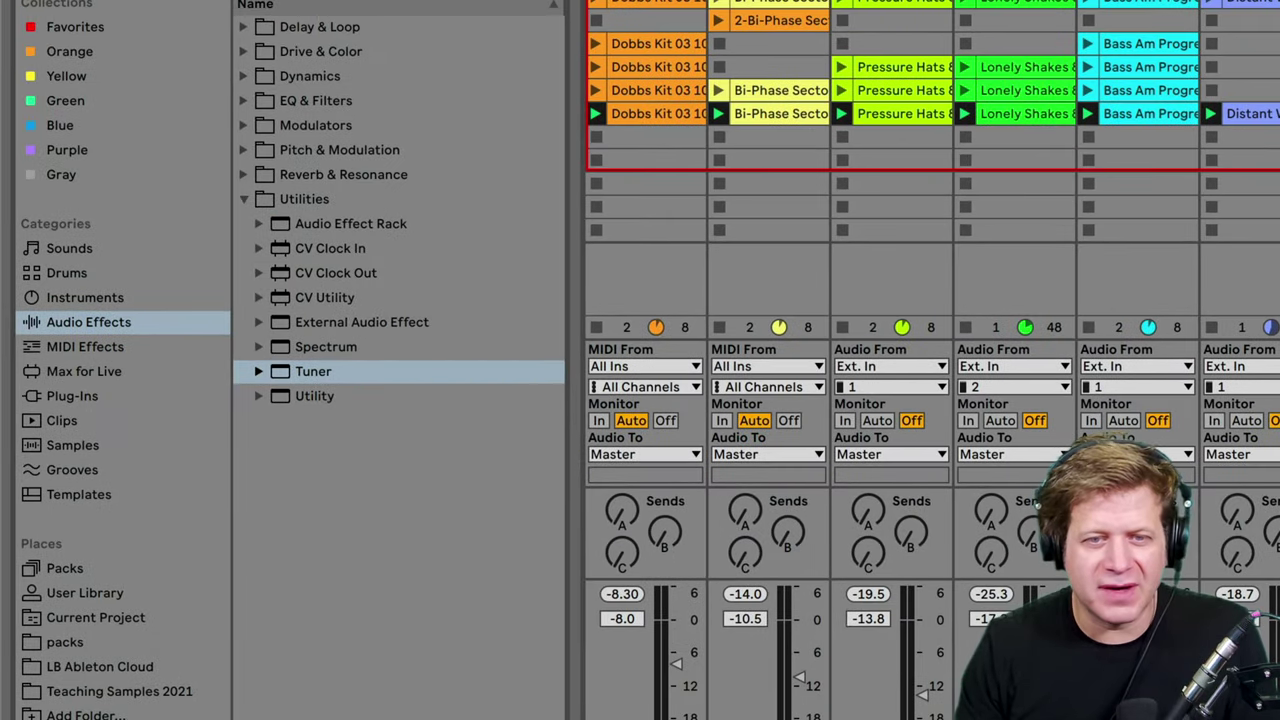
{"action": "left_click", "coordinate": [259, 397]}
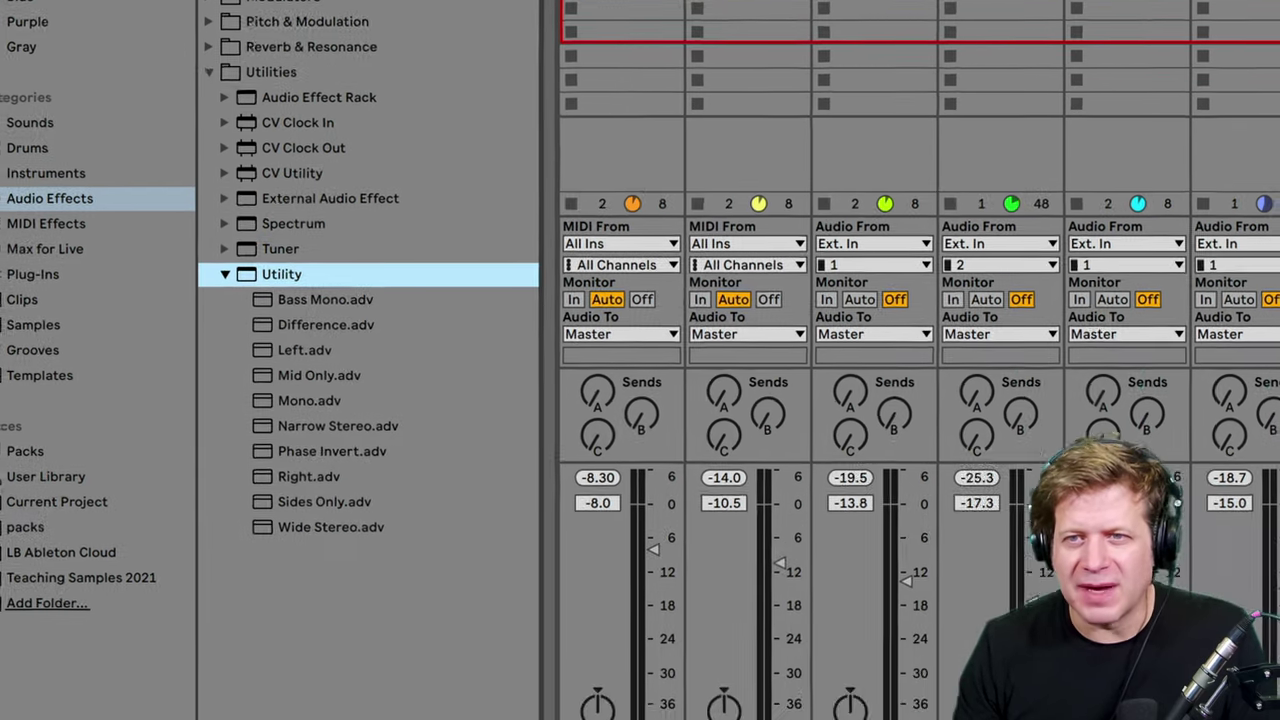
{"action": "key", "text": "Return"}
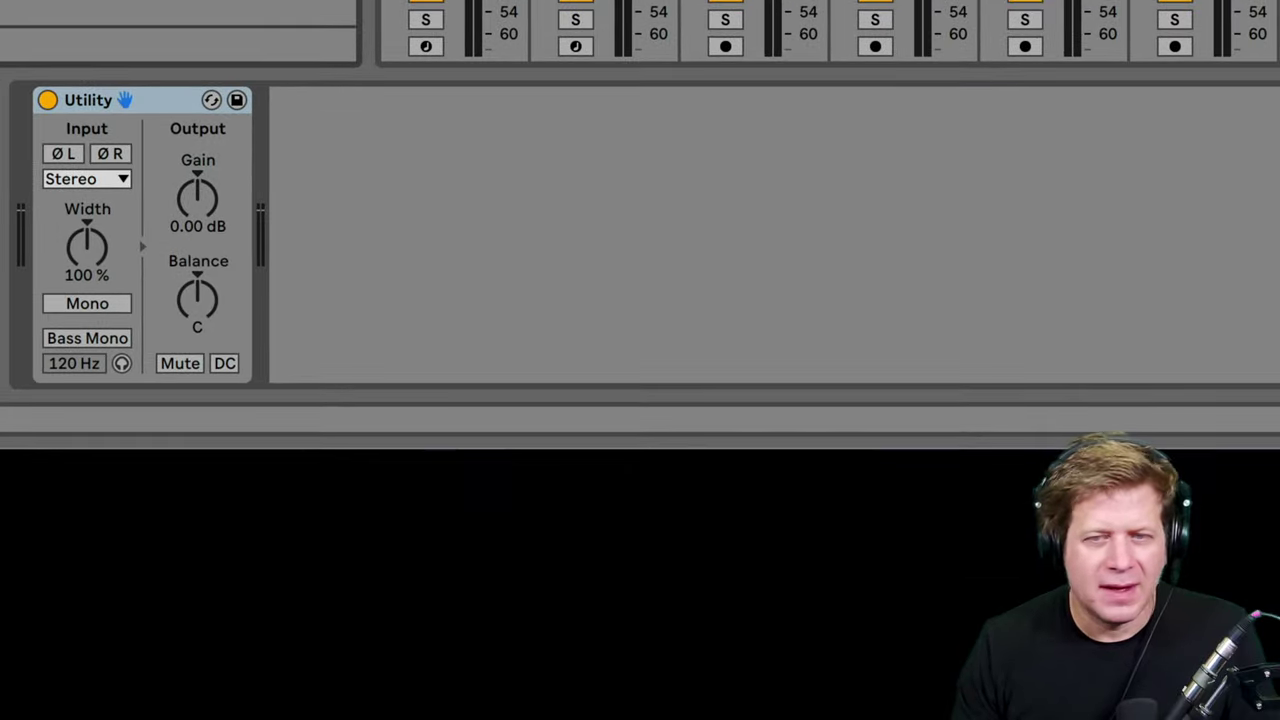
{"action": "key", "text": "space"}
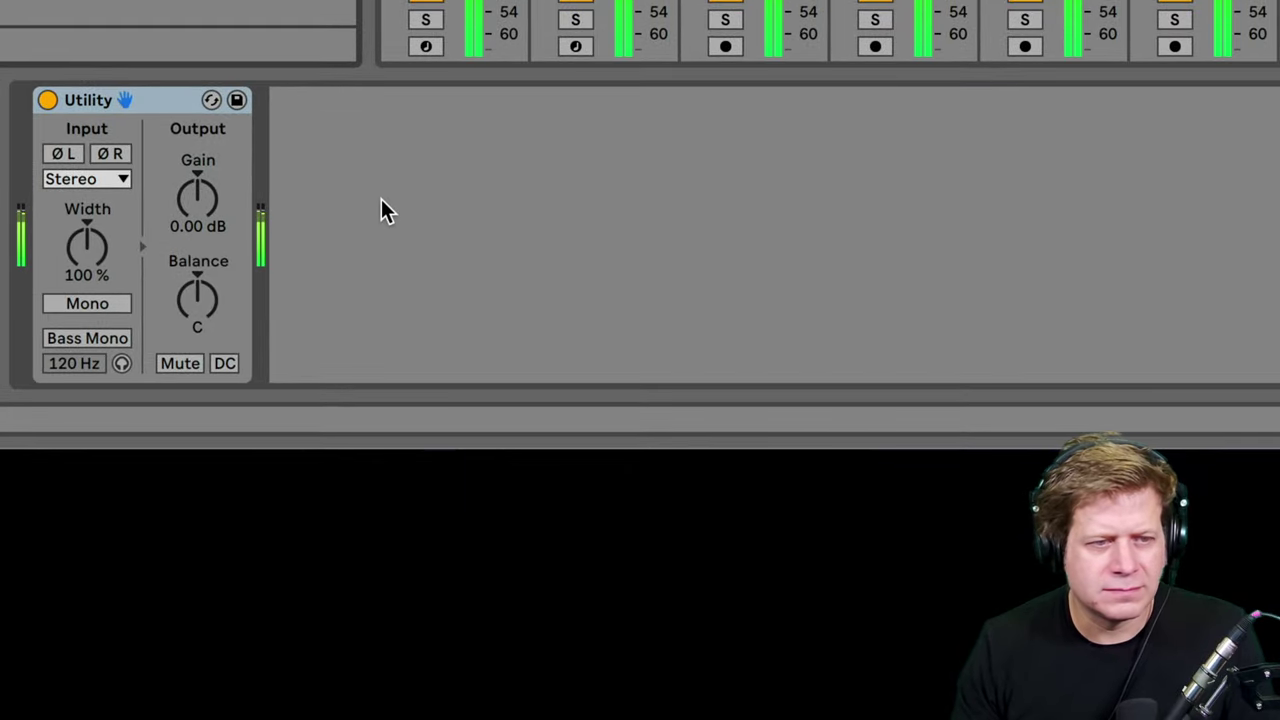
{"action": "left_click_drag", "start_coordinate": [89, 257], "coordinate": [89, 300]}
{"action": "double_click", "coordinate": [91, 254]}
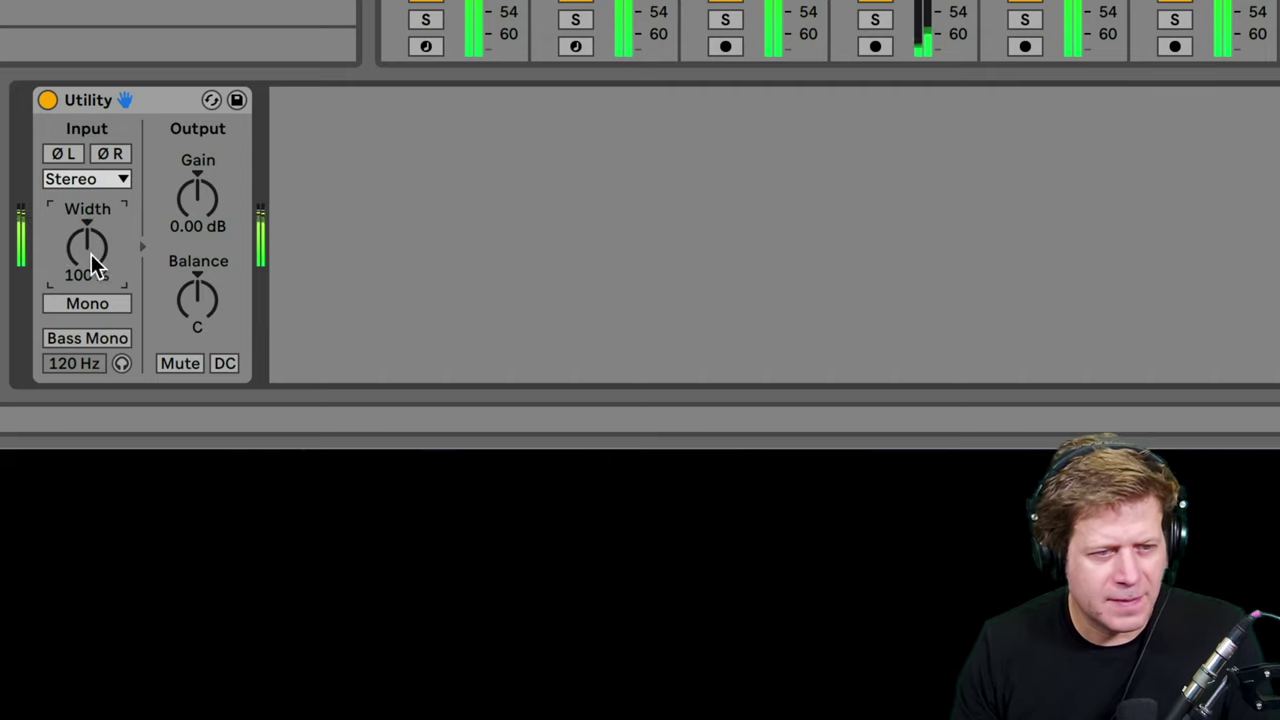
{"action": "left_click", "coordinate": [116, 301]}
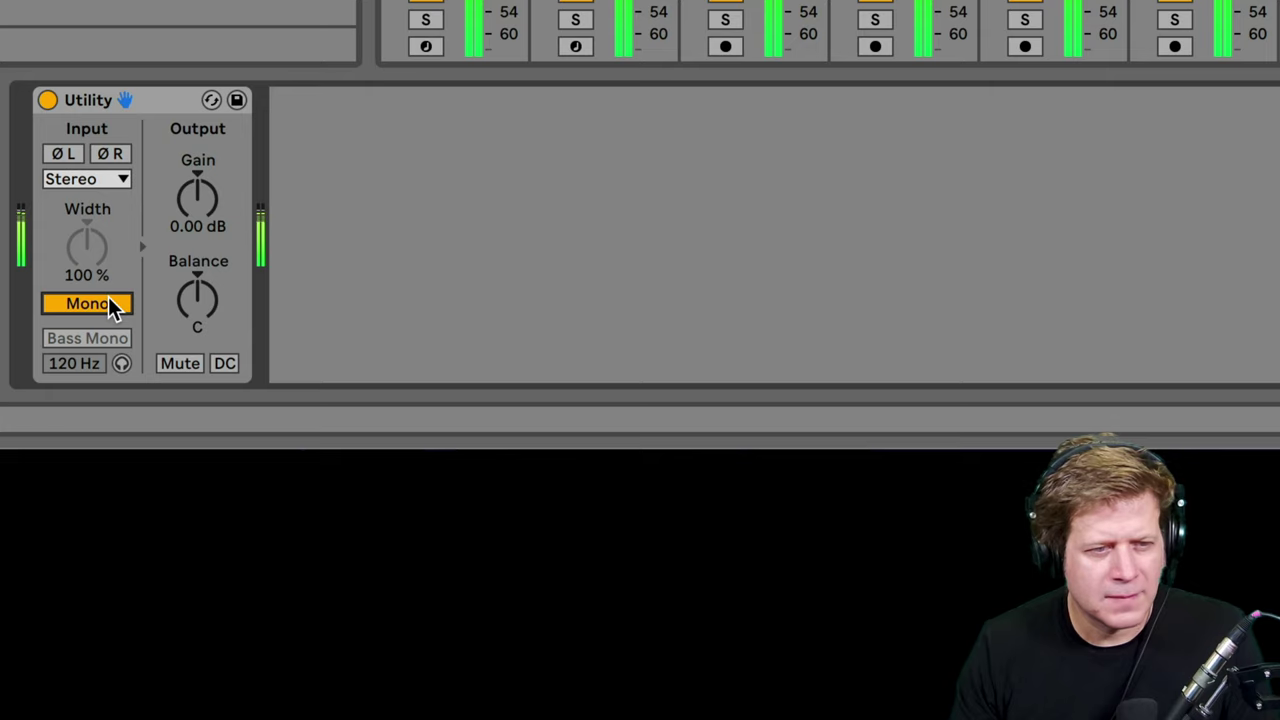
{"action": "left_click", "coordinate": [108, 298]}
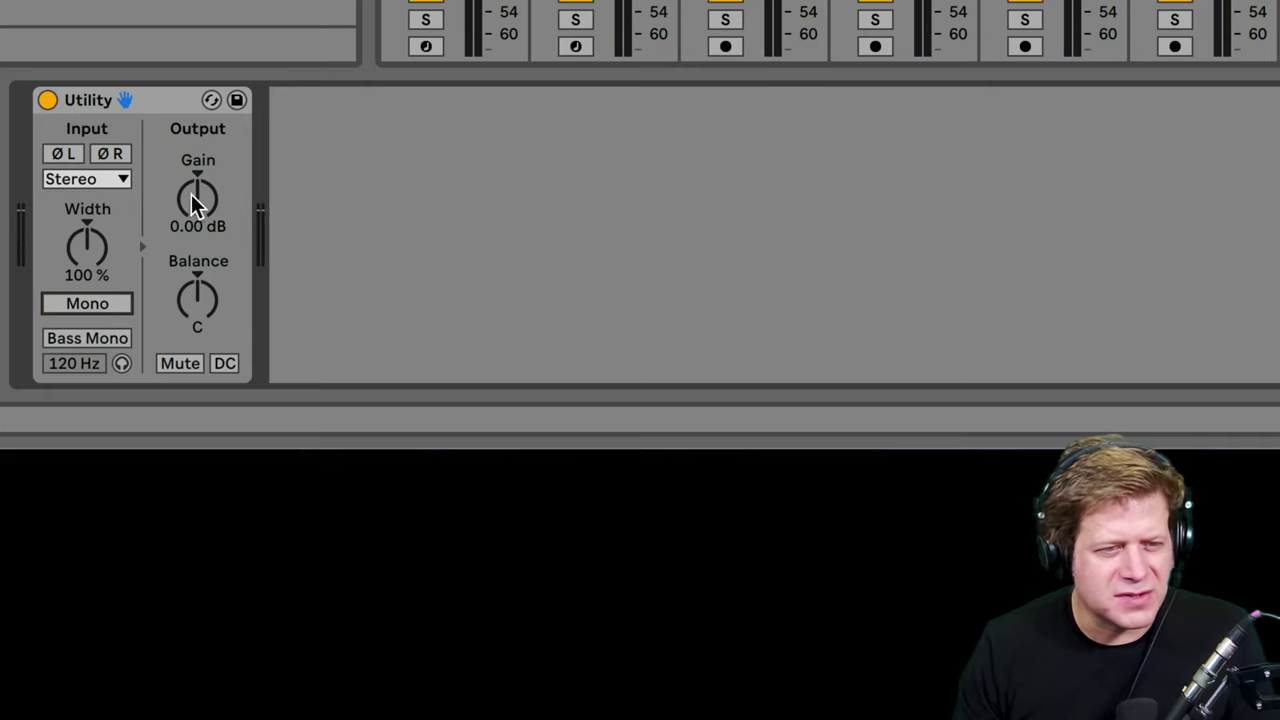
Enable Bass Mono and audition the mono bass band while raising its frequency to 173 Hz.
{"action": "left_click", "coordinate": [119, 336]}
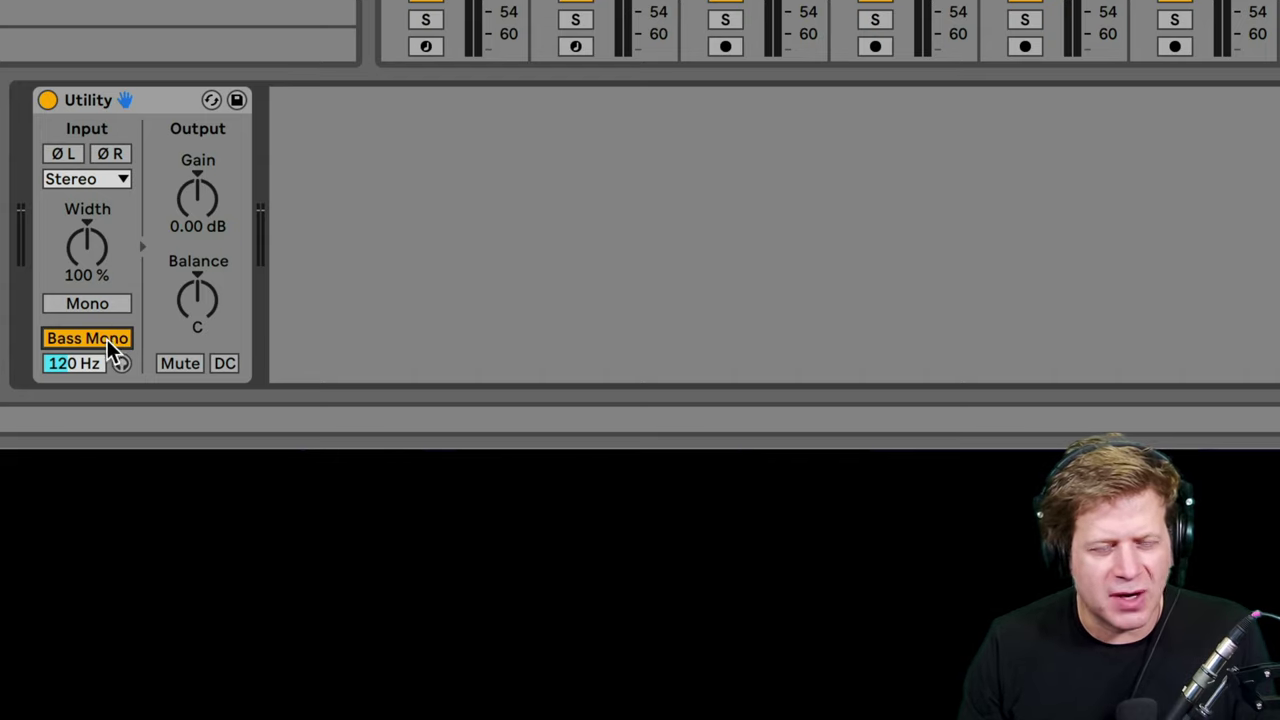
{"action": "key", "text": "space"}
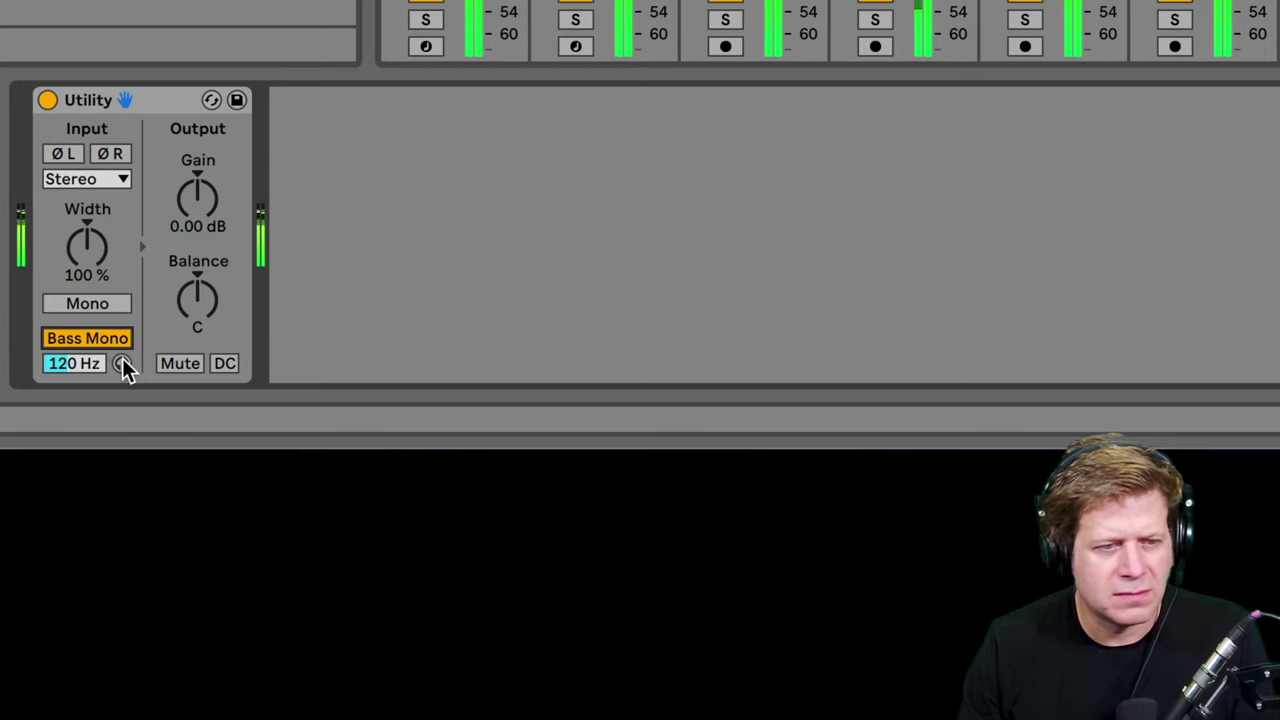
{"action": "left_click", "coordinate": [122, 364]}
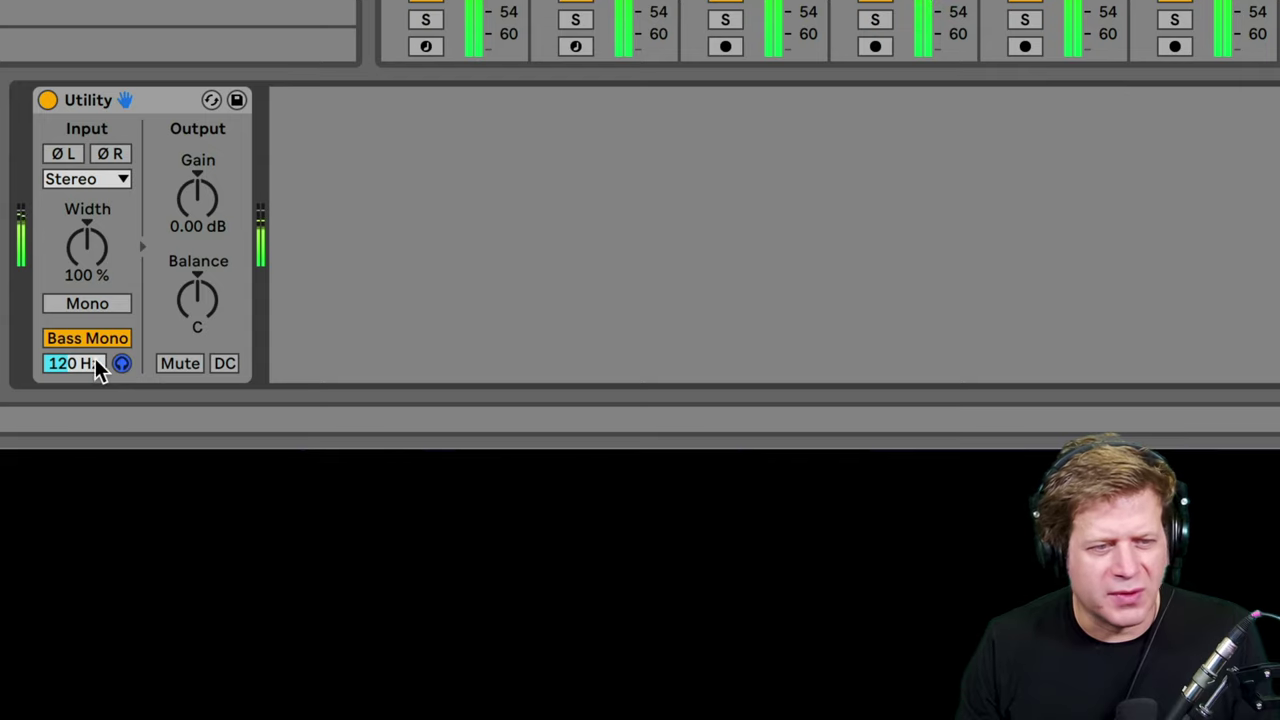
{"action": "mouse_move", "coordinate": [72, 363]}
{"action": "left_mouse_down"}
{"action": "mouse_move", "coordinate": [72, 333]}
{"action": "mouse_move", "coordinate": [72, 348]}
{"action": "left_mouse_up"}
{"action": "left_click", "coordinate": [119, 364]}
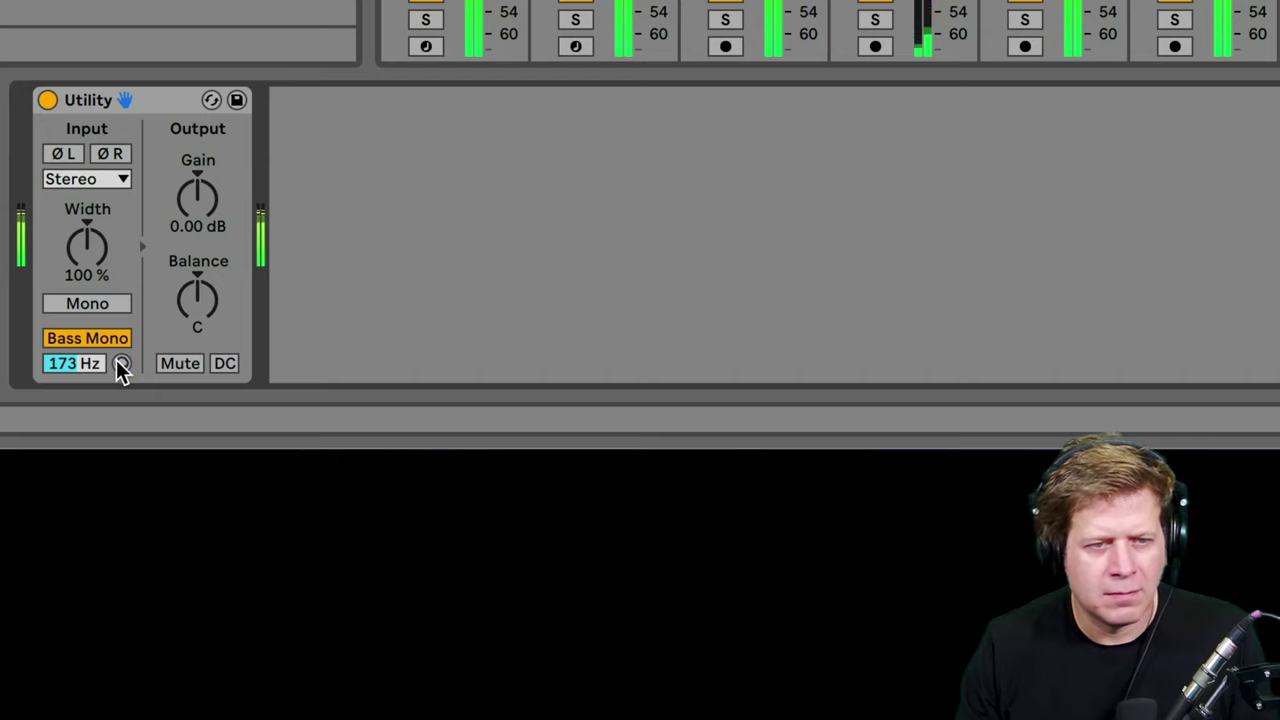
Toggle the Utility device off and on, then delete it from the track.
{"action": "left_click", "coordinate": [45, 99]}
{"action": "left_click", "coordinate": [45, 99]}
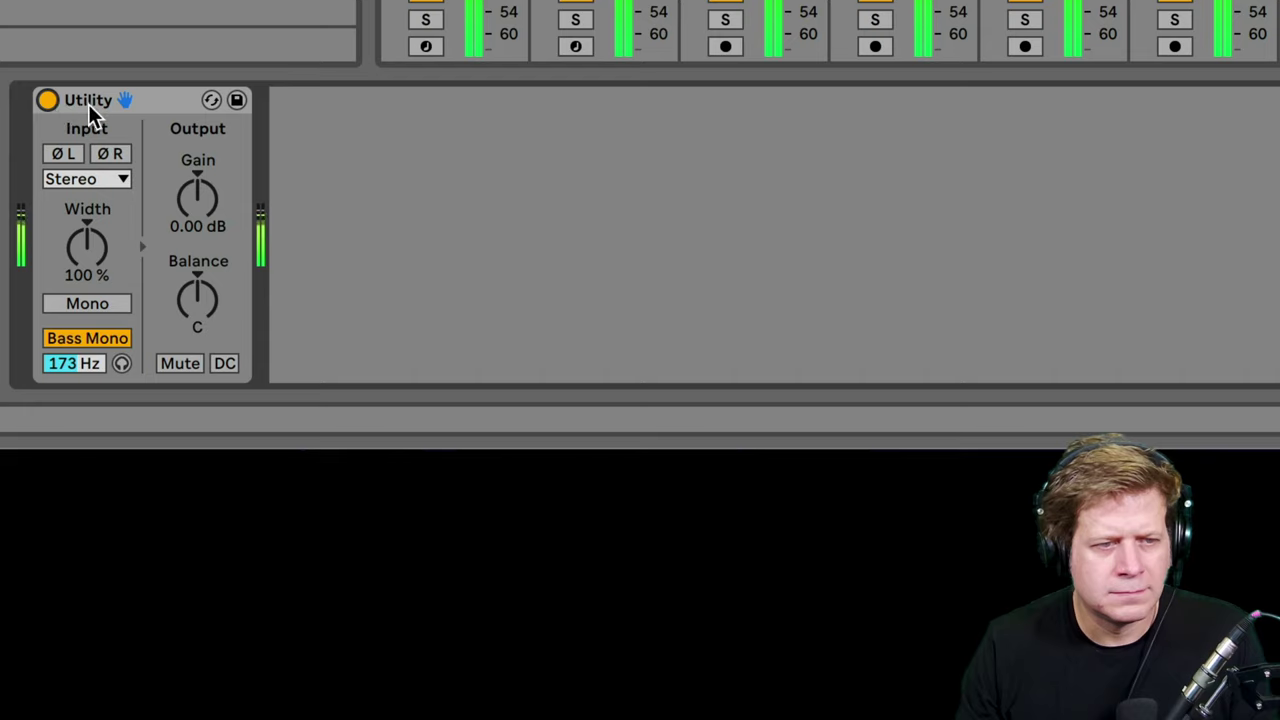
{"action": "left_click", "coordinate": [146, 99]}
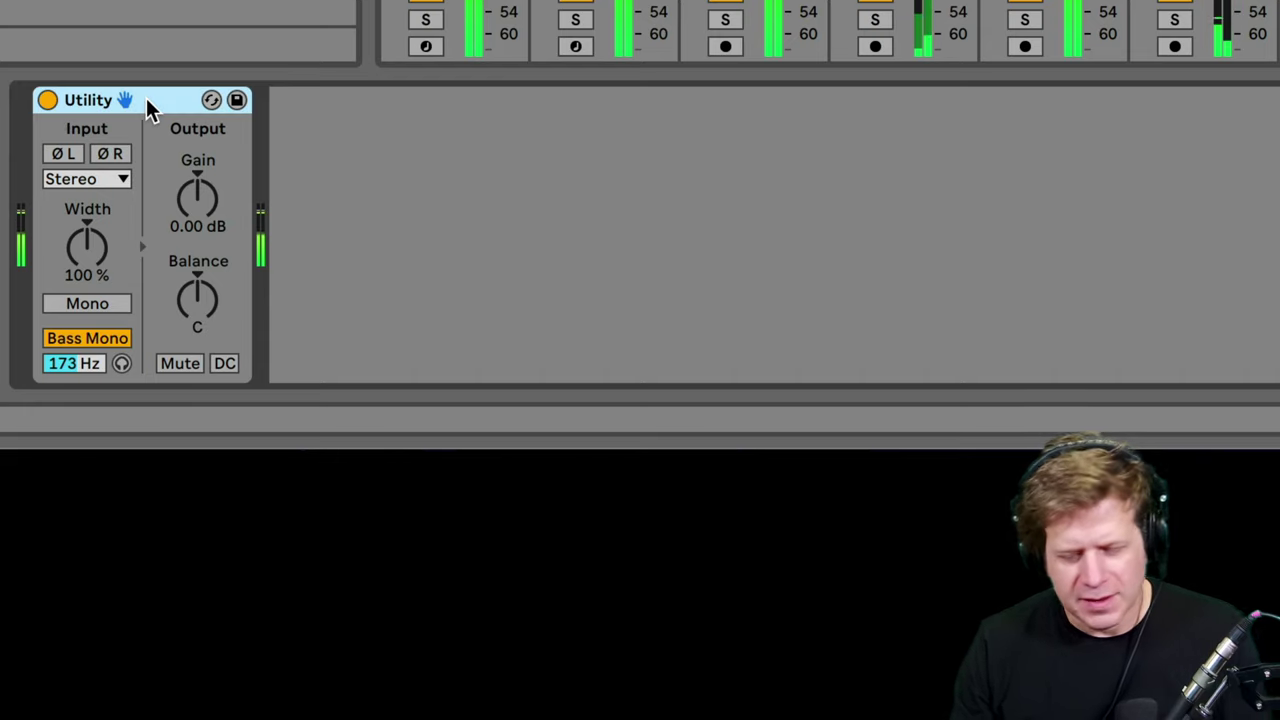
{"action": "key", "text": "Delete"}
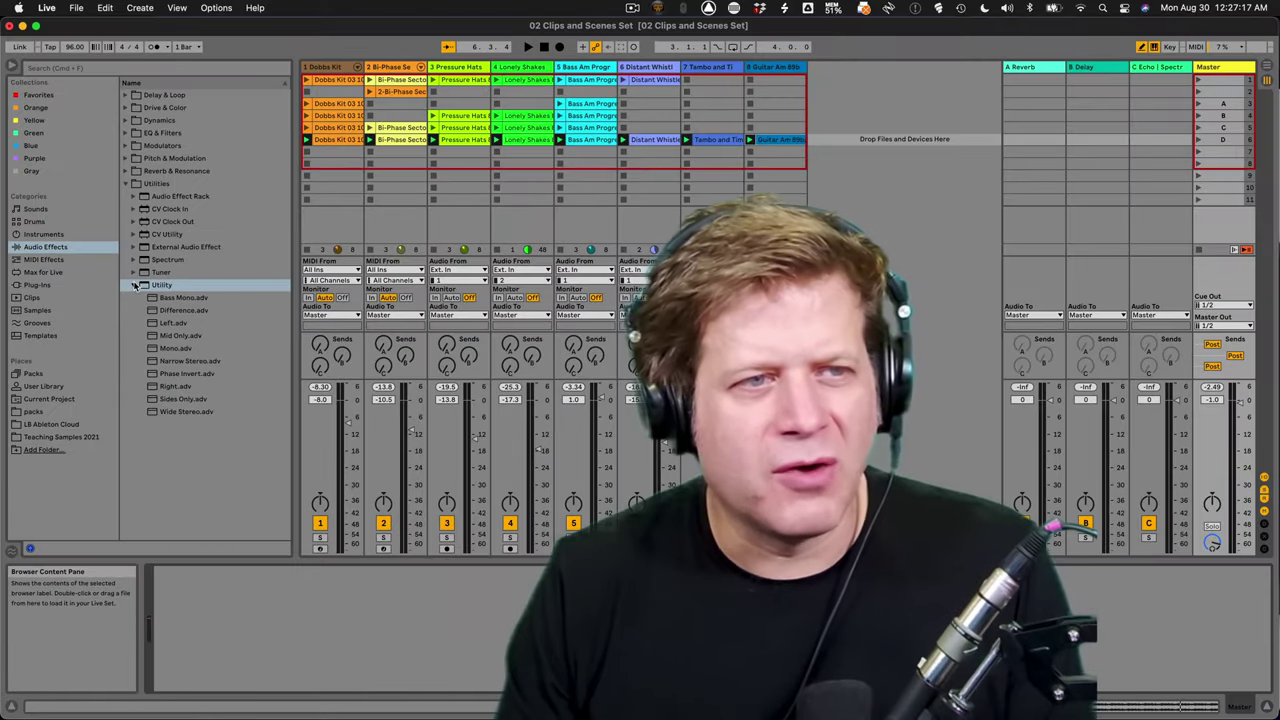
Collapse the Utility preset list and the Utilities folder in the browser.
{"action": "left_click", "coordinate": [135, 285]}
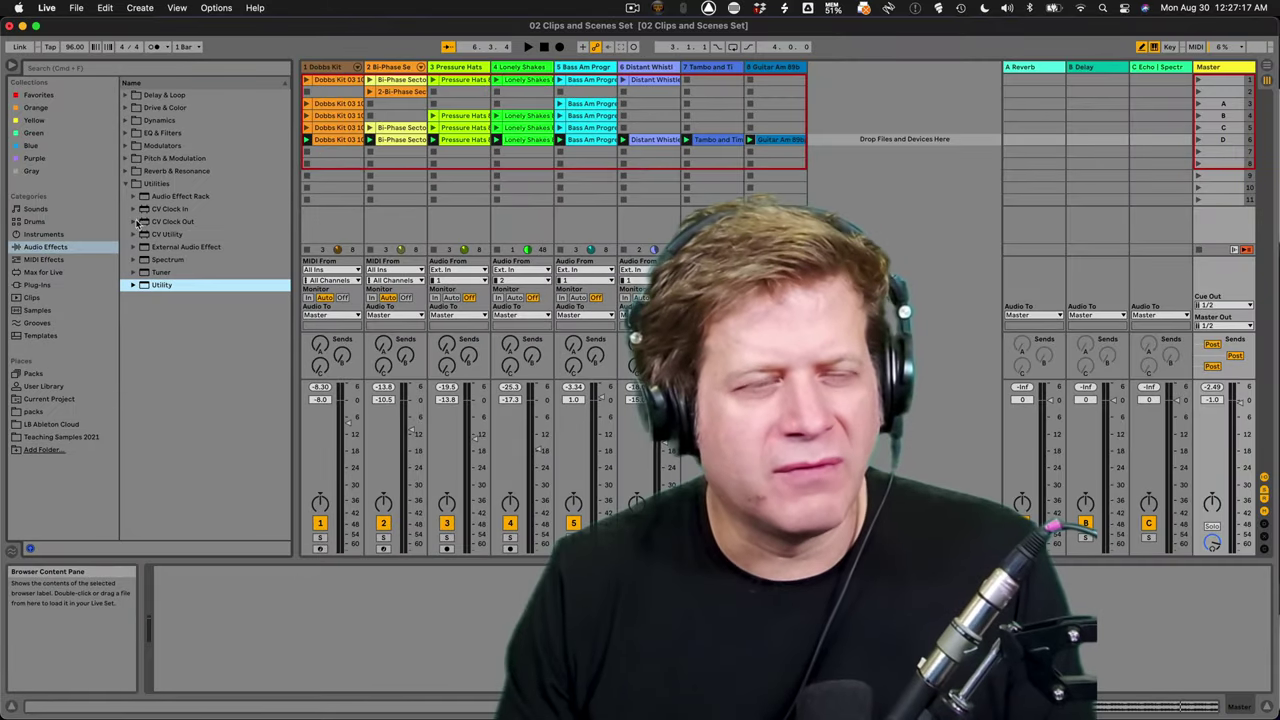
{"action": "left_click", "coordinate": [126, 184]}
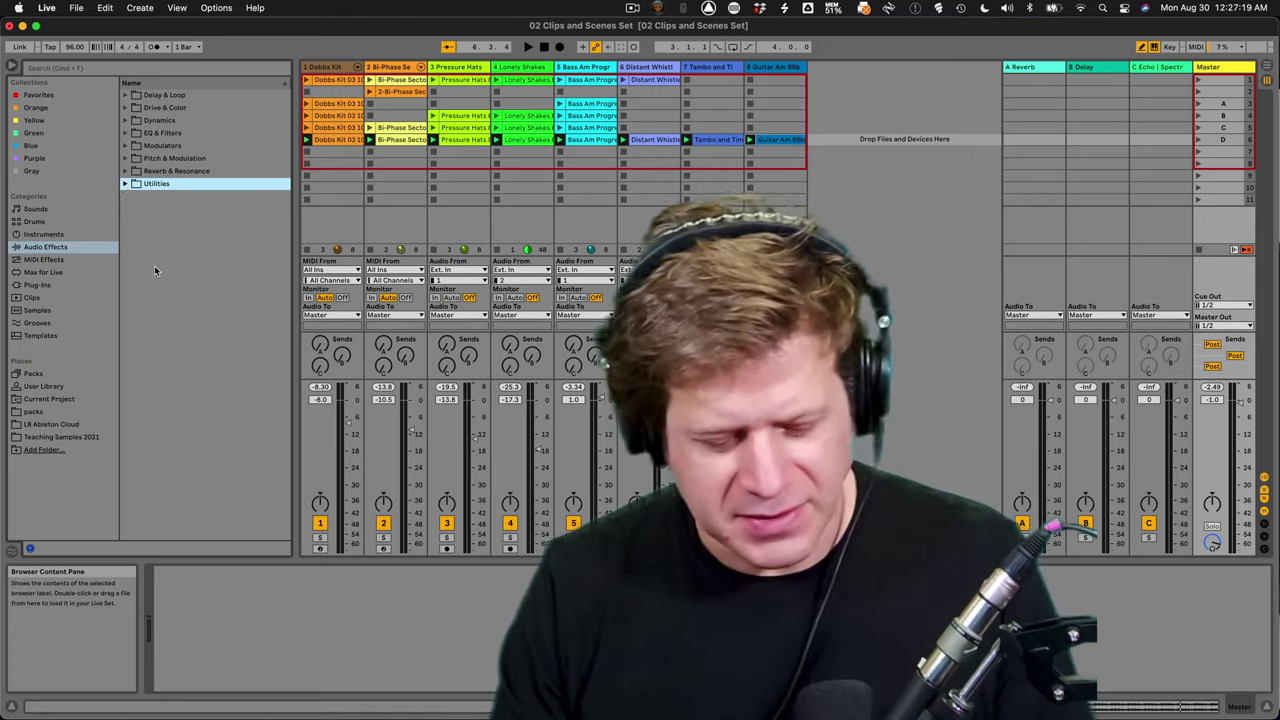